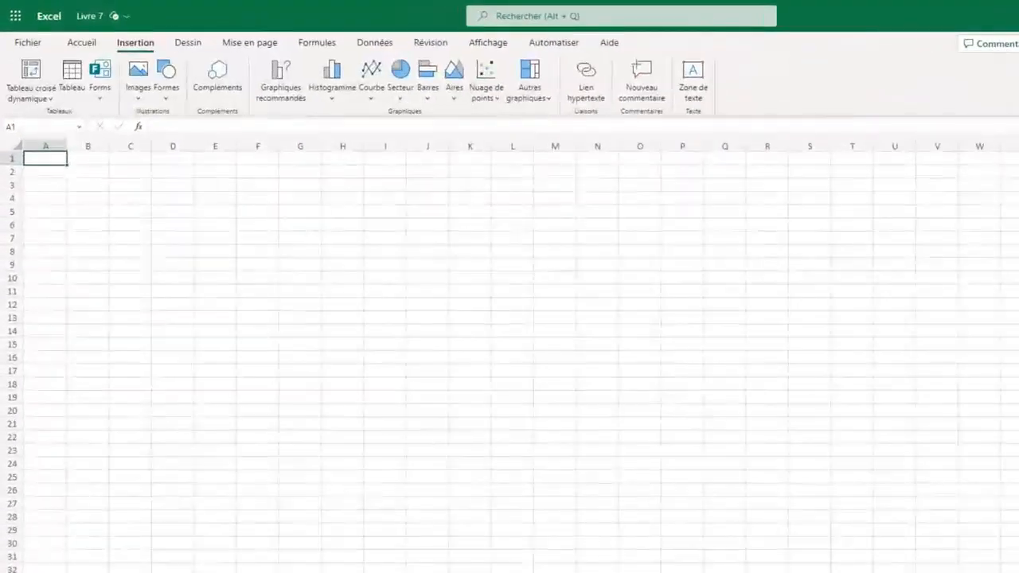
click(188, 43)
click(250, 43)
click(317, 43)
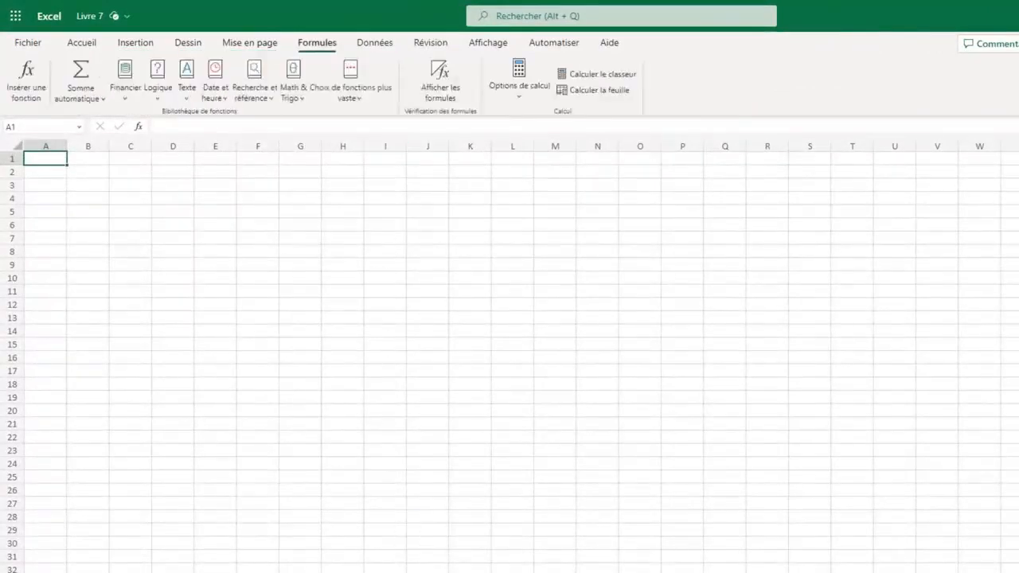
click(375, 43)
click(430, 43)
click(488, 43)
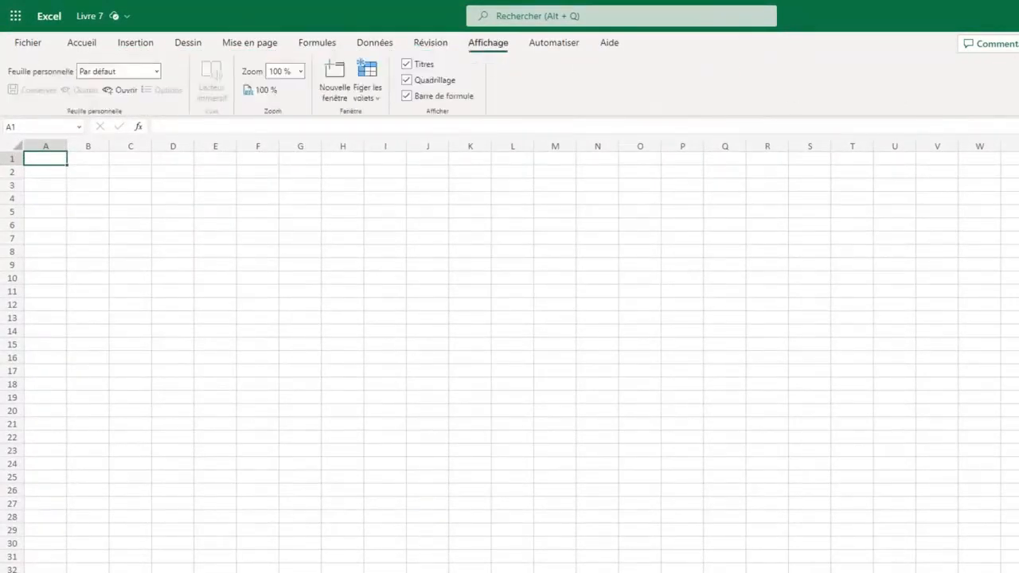
click(554, 43)
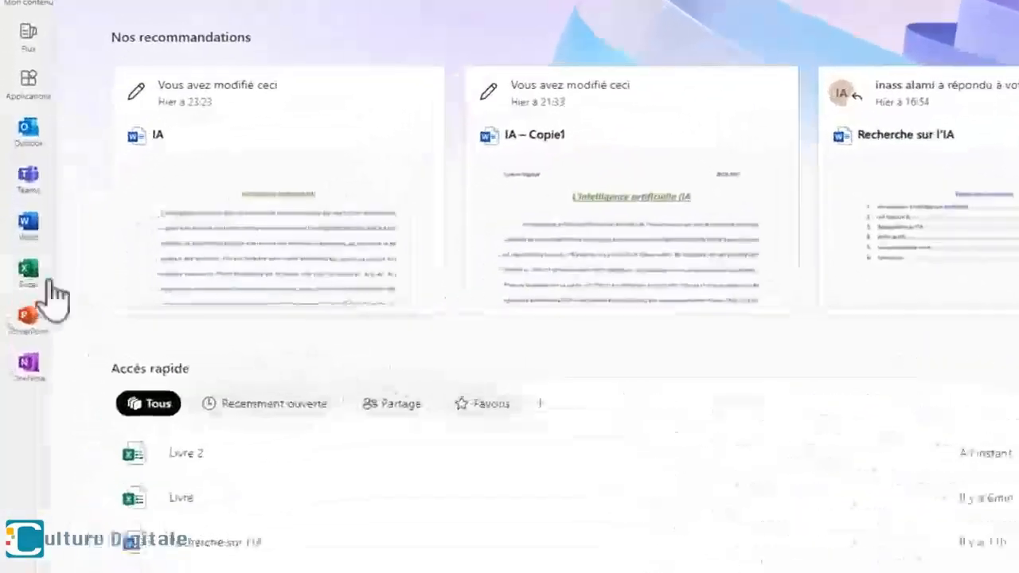
- Create a blank Excel workbook and another workbook from the "Facture de service si..." invoice template
click(30, 276)
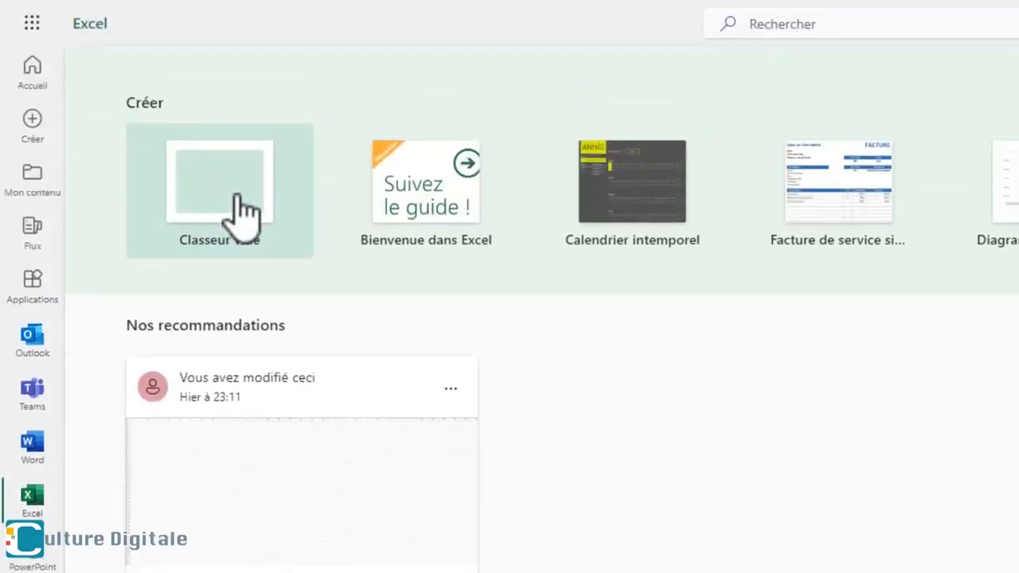
click(242, 210)
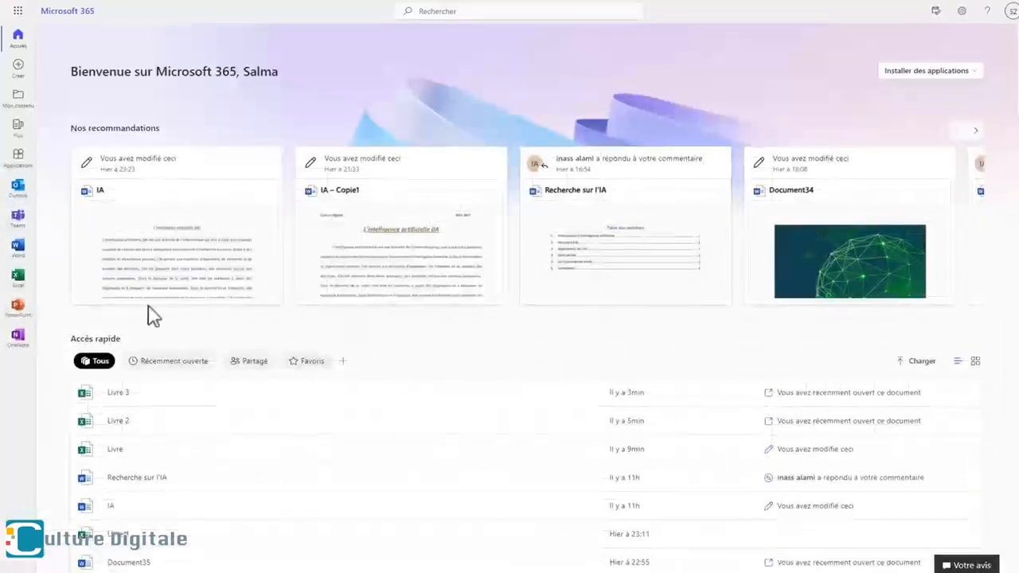
click(19, 279)
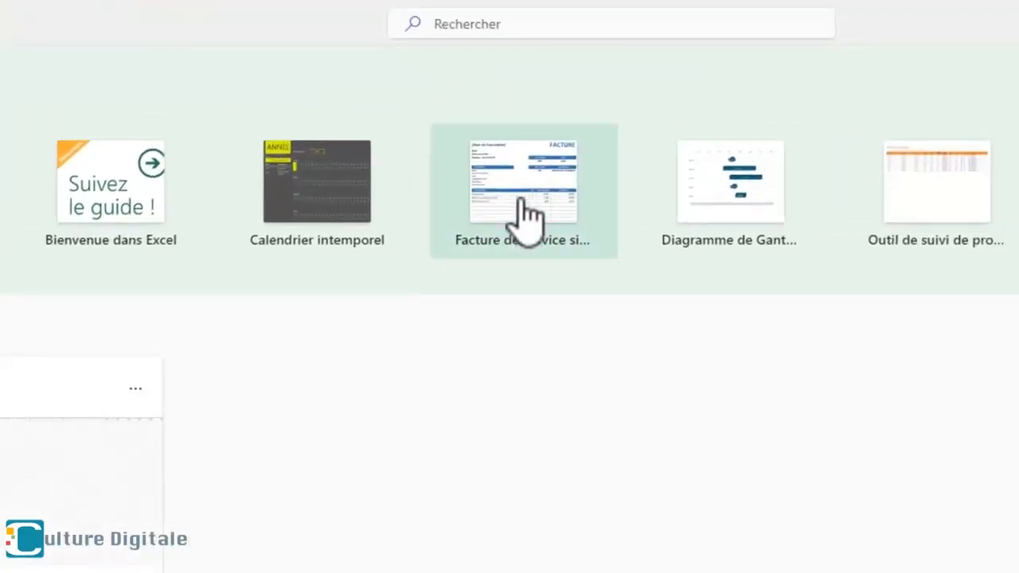
click(526, 216)
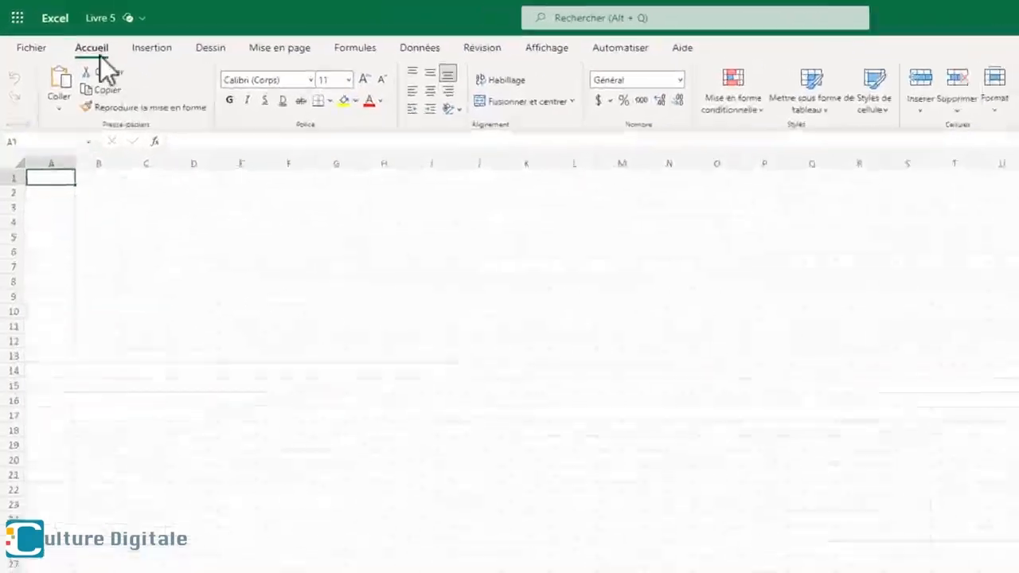
- Save an online copy of the blank workbook as Mon_premier_excel in the Documents folder
click(42, 47)
click(72, 196)
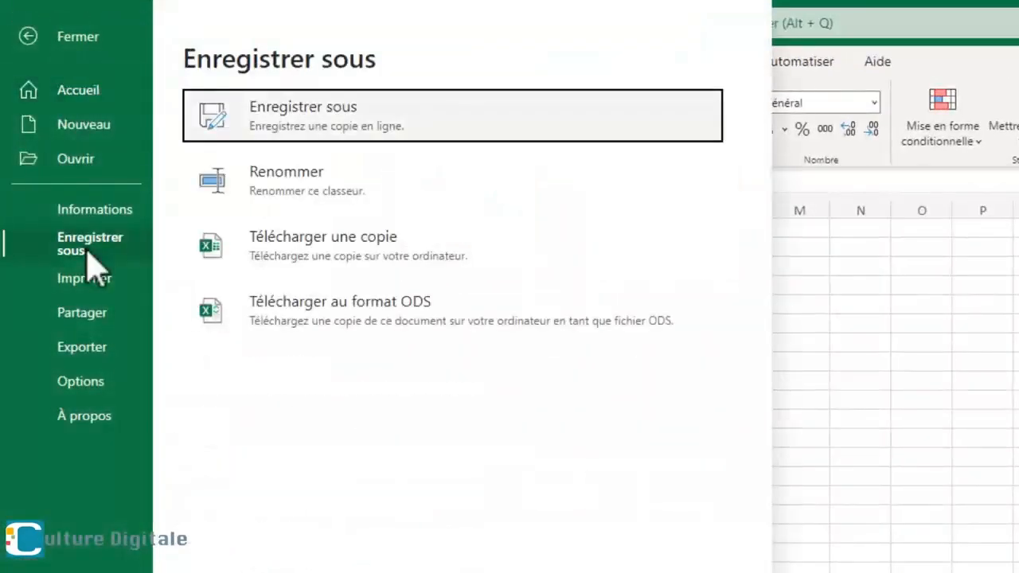
click(292, 127)
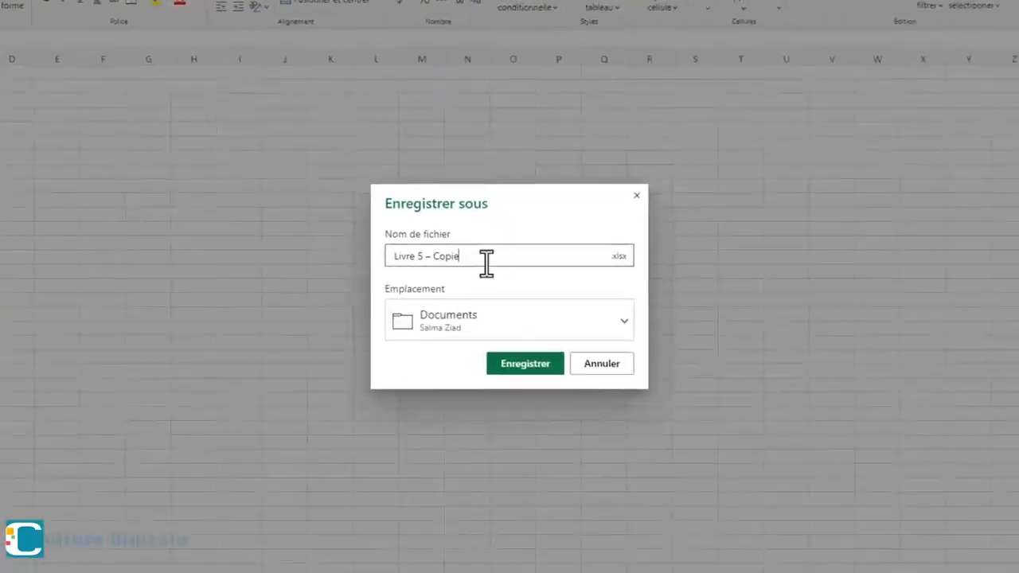
drag(810, 435, 751, 437)
text(Mon_)
text(premier)
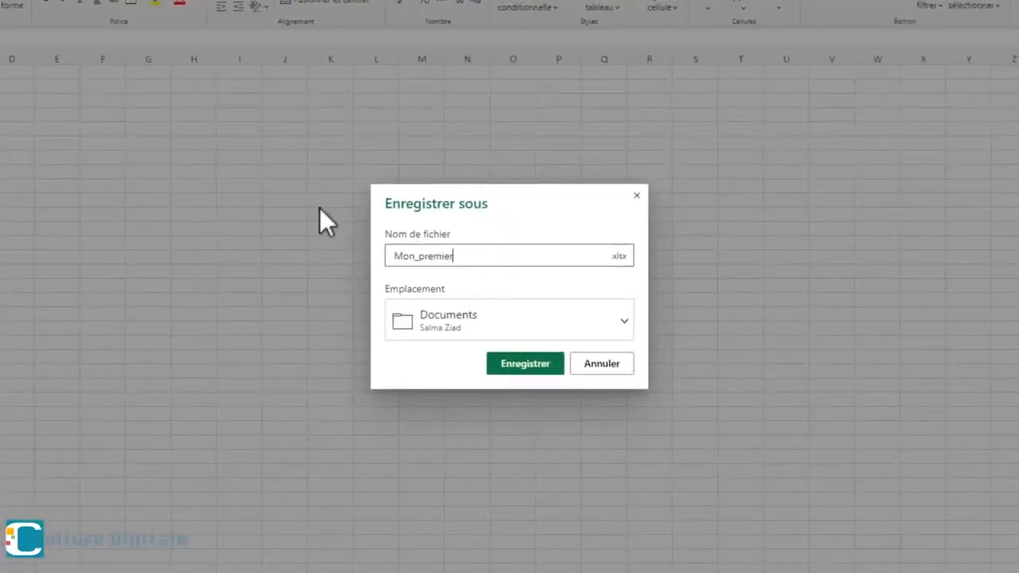
text(_excel)
click(540, 362)
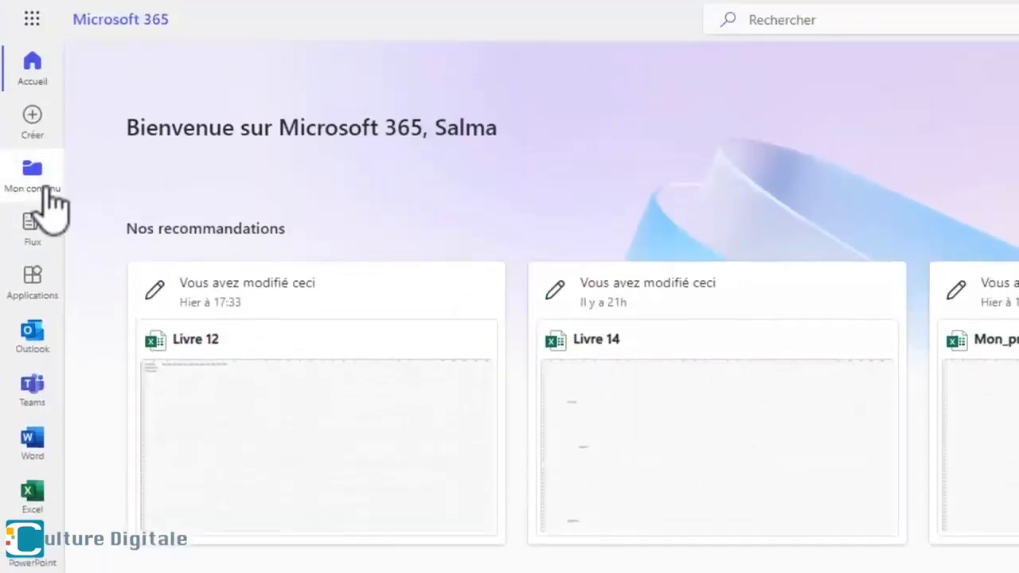
- Open the saved Mon_premier_excel workbook from the Microsoft 365 content list
click(46, 193)
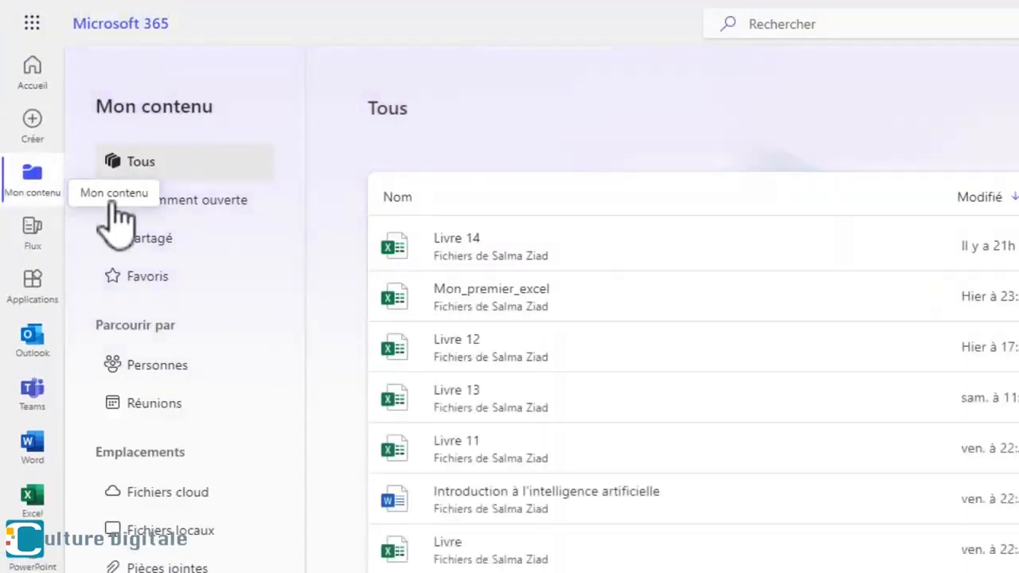
click(459, 294)
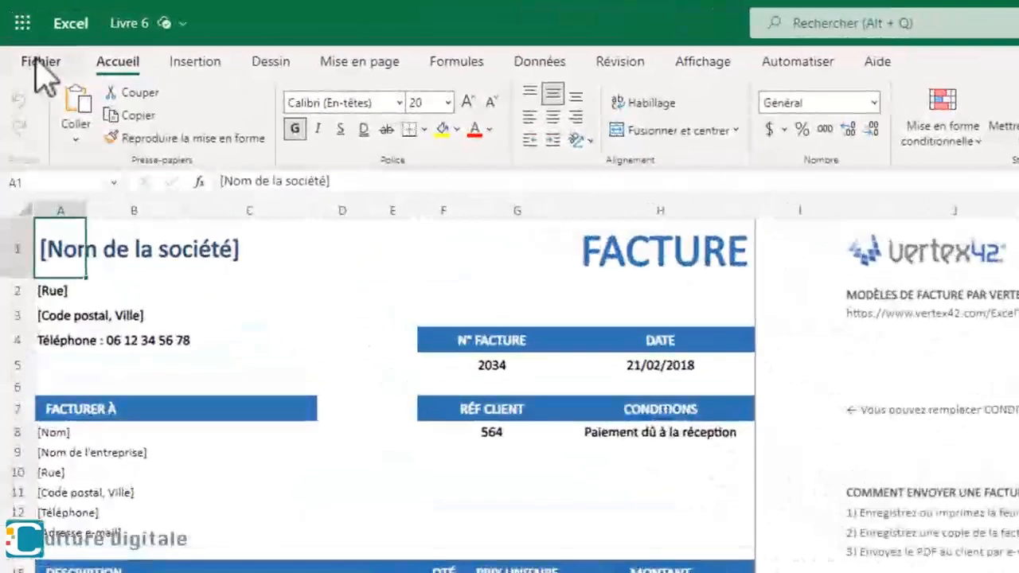
- Download a copy of the invoice workbook Livre 6 to the computer
click(38, 64)
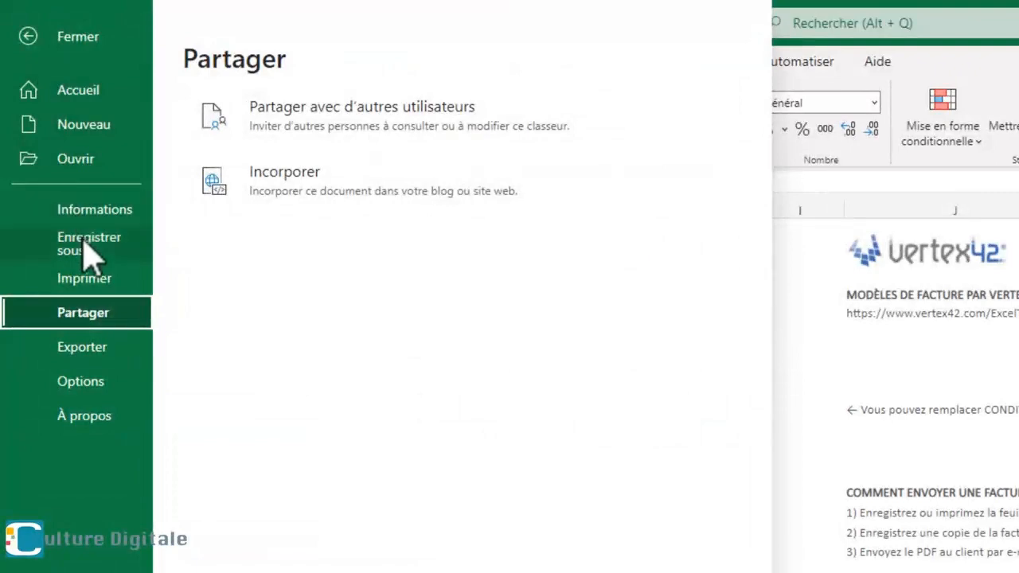
click(87, 253)
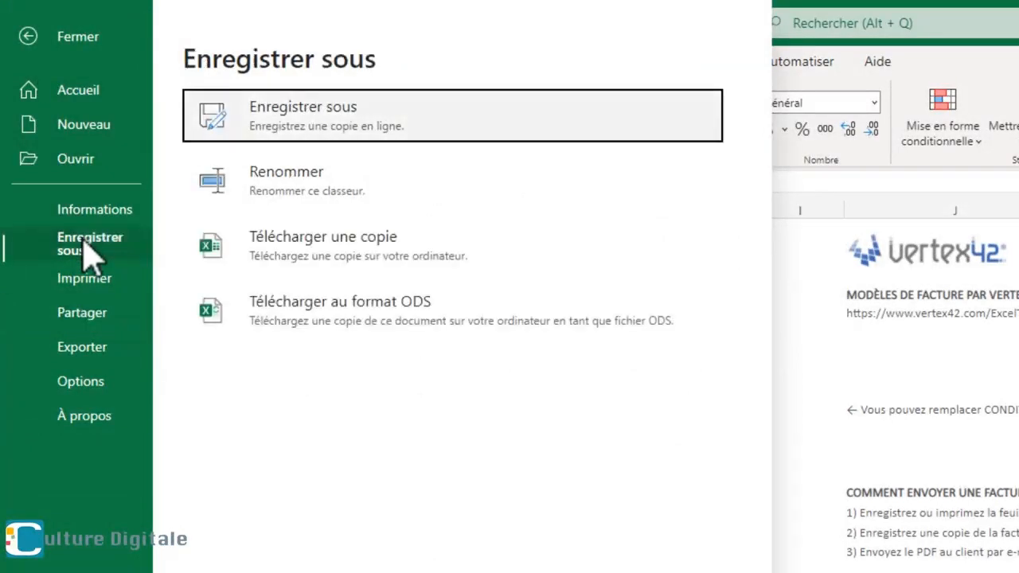
click(293, 263)
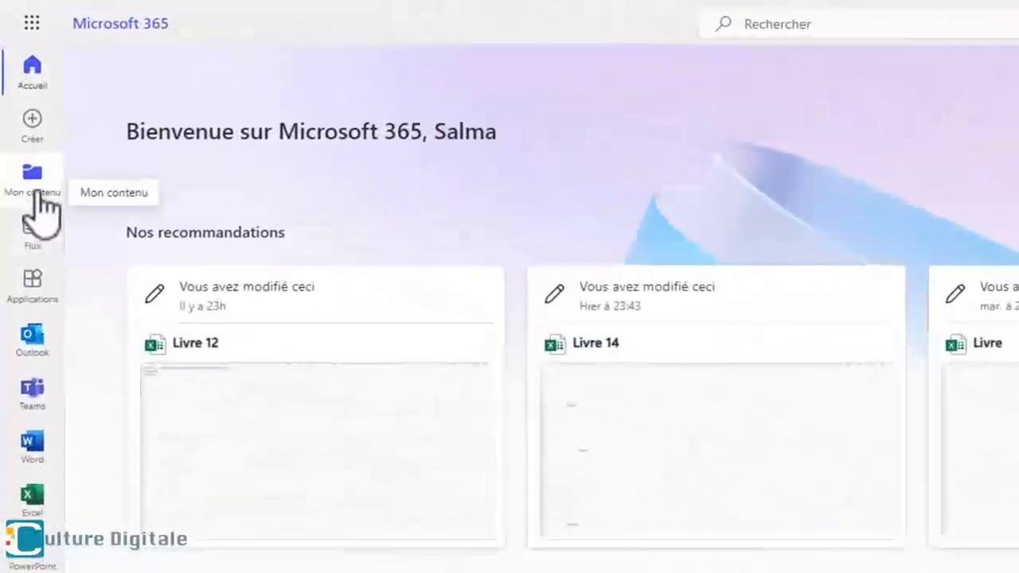
- Download the Mon_premier_excel file from the Microsoft 365 content list without opening it
click(37, 195)
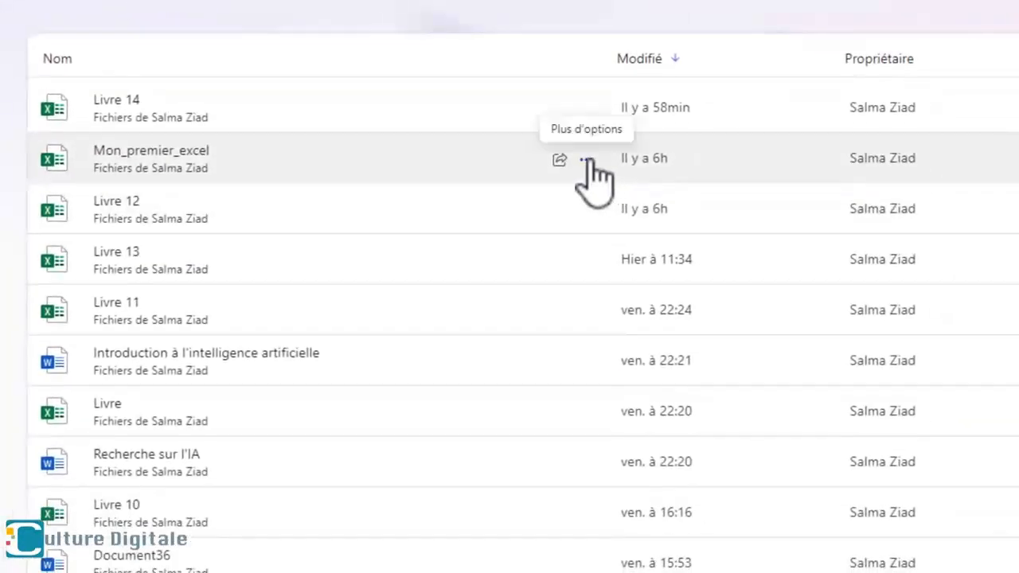
click(586, 161)
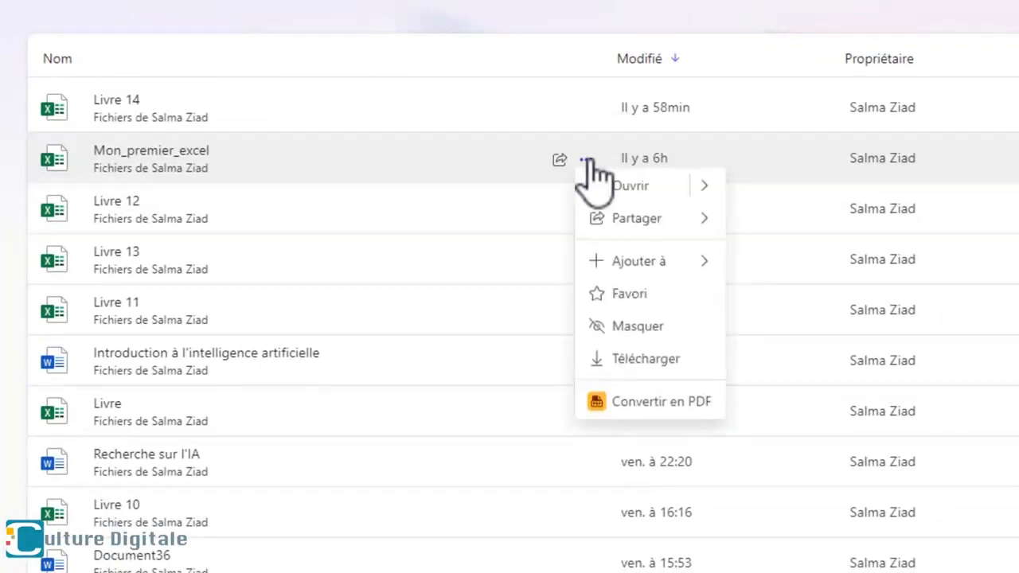
click(646, 362)
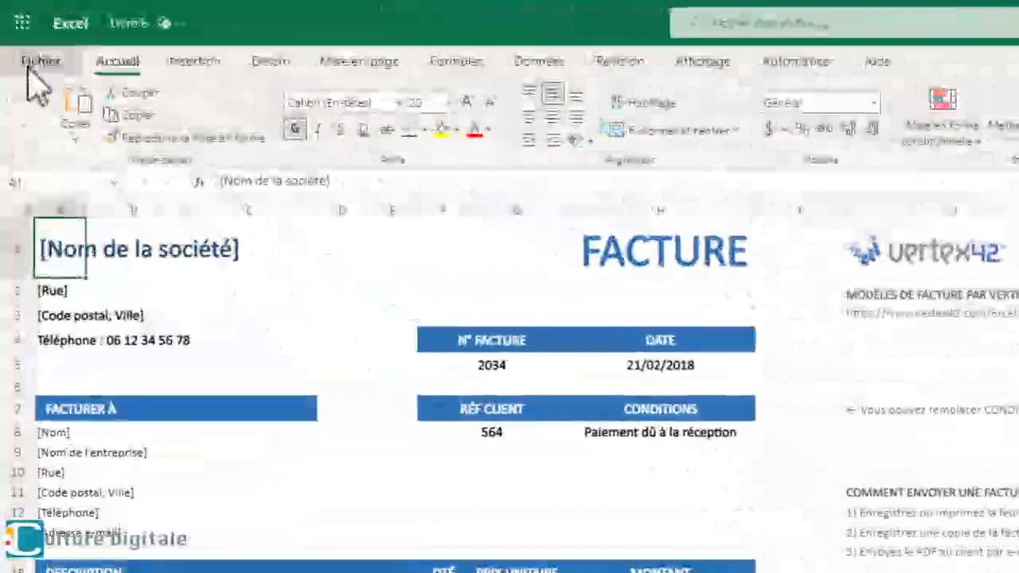
- Display a printable version of the invoice workbook Livre 6
click(32, 64)
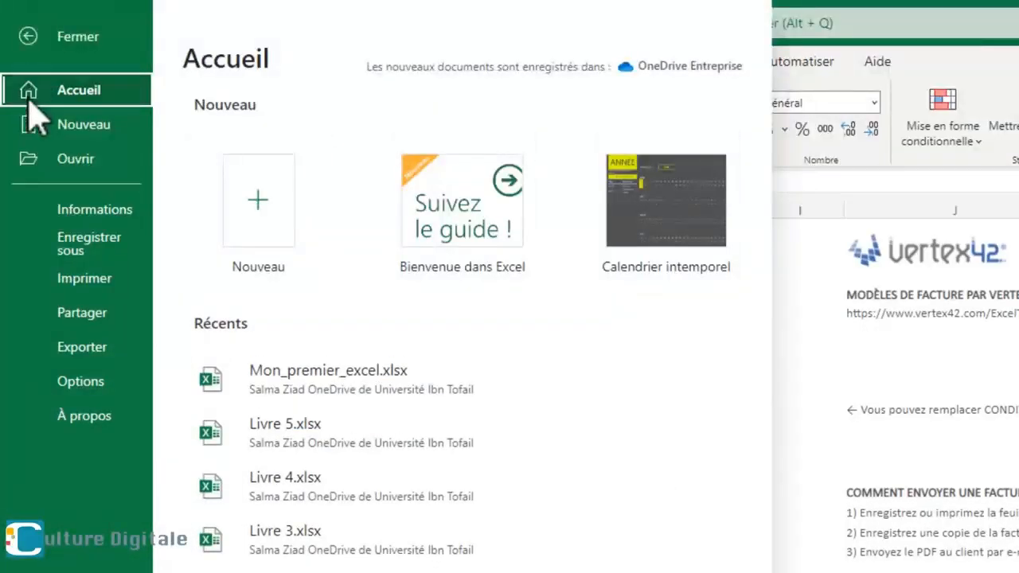
click(70, 285)
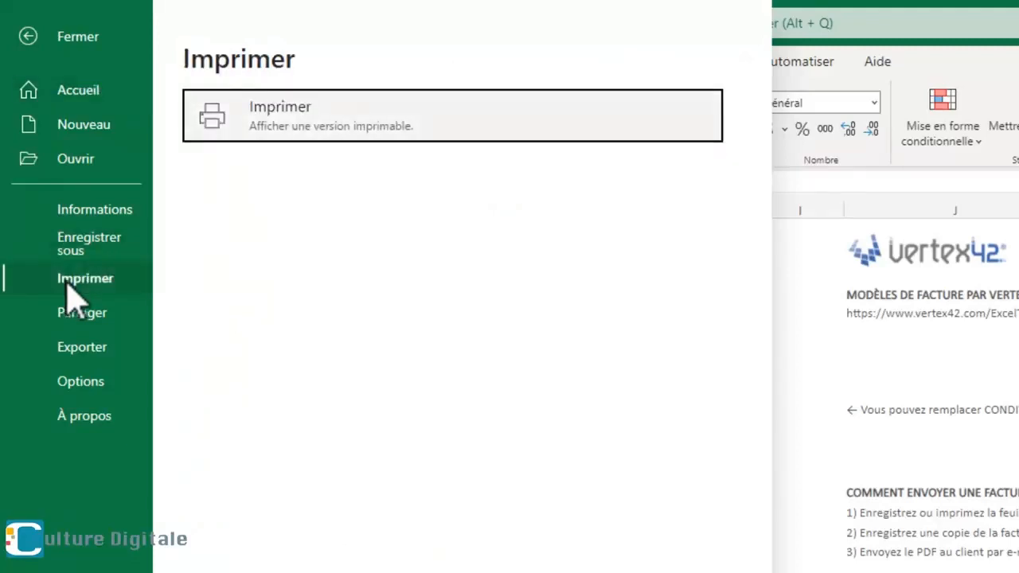
click(275, 119)
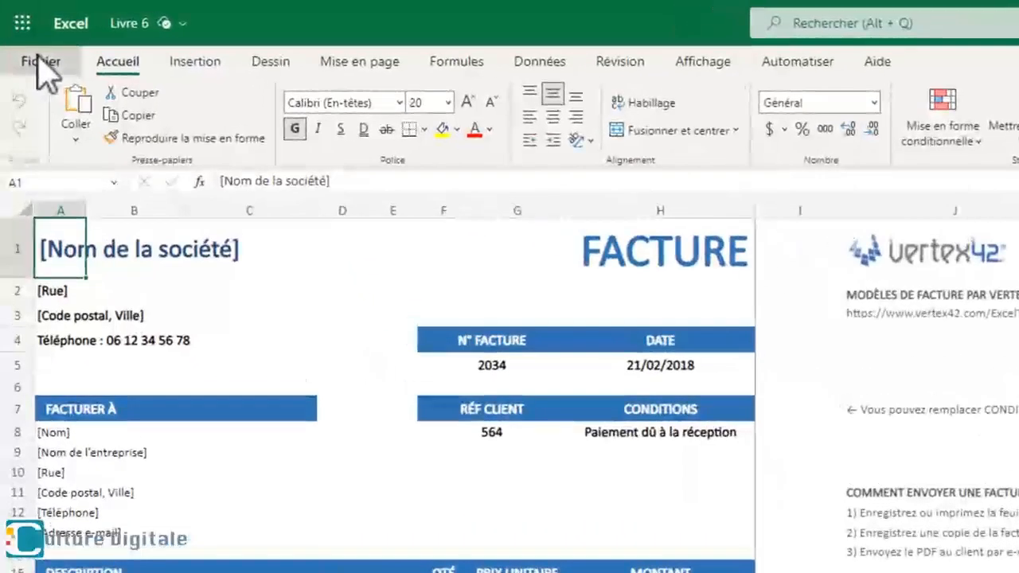
- Start sharing the invoice workbook Livre 6 with other users and enter the recipient's e-mail address
click(23, 35)
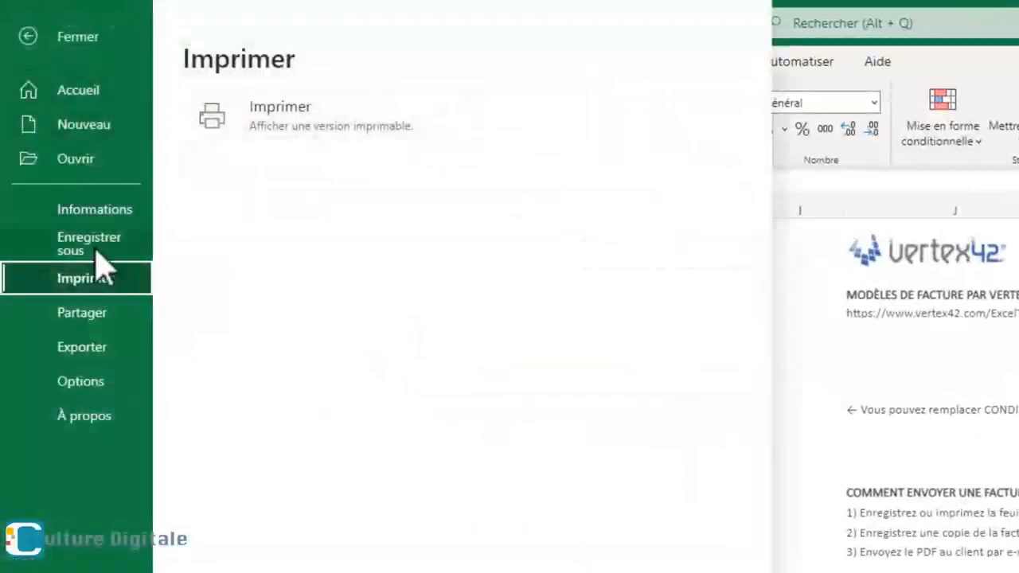
click(95, 313)
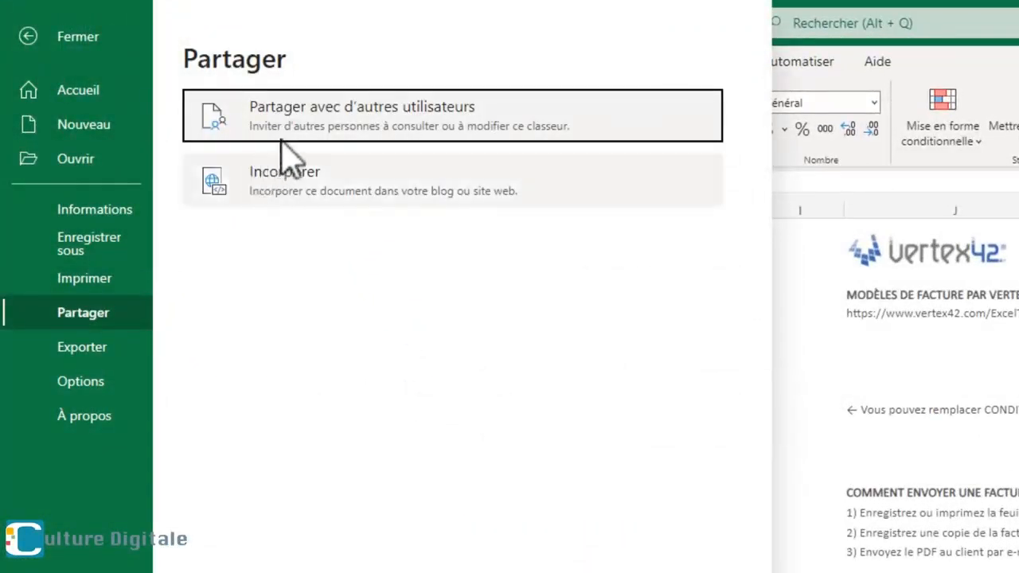
click(309, 116)
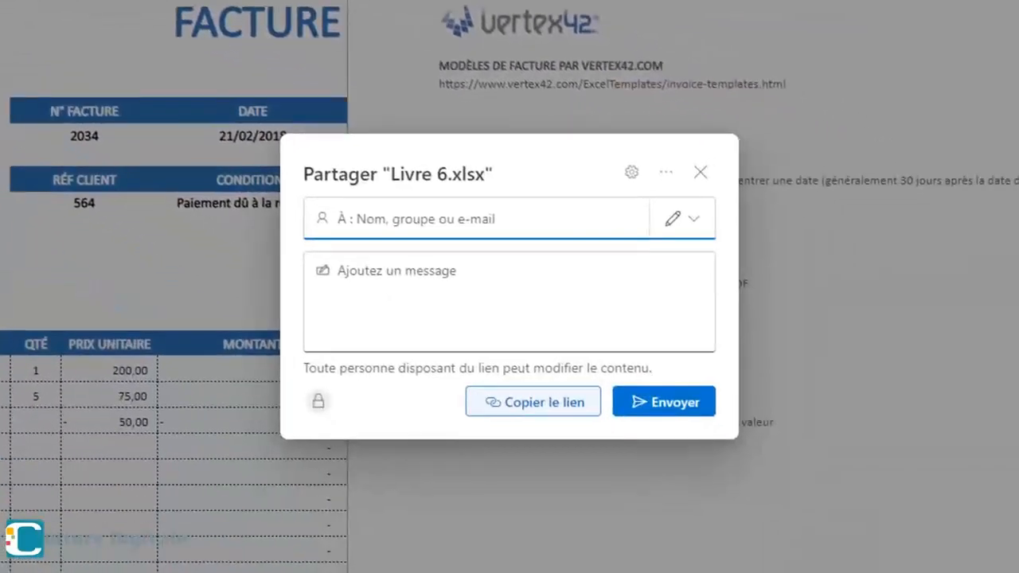
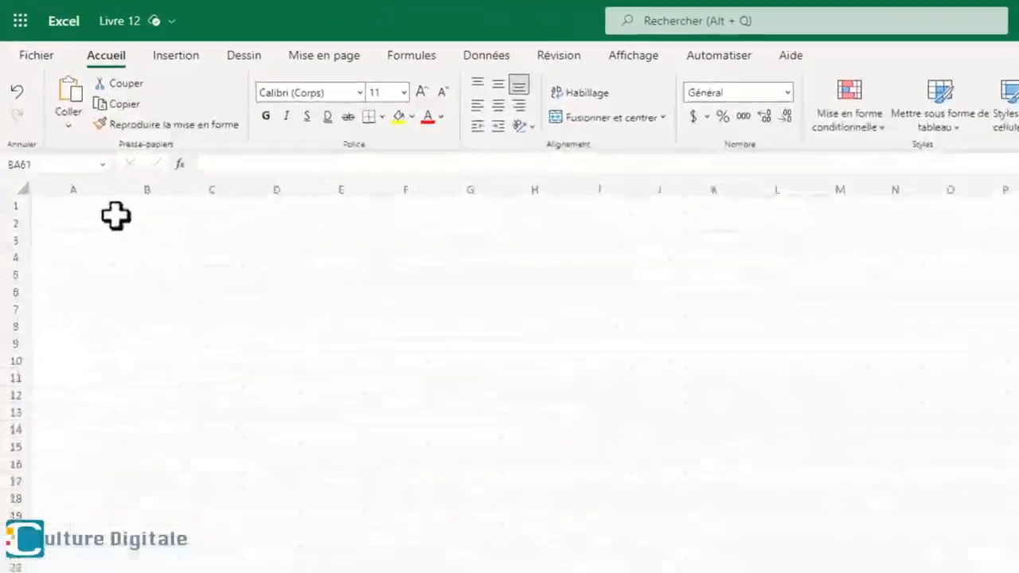
- Enter the column headers Etudiants in A1 and Module1 in B1 of the Livre 12 workbook
click(114, 230)
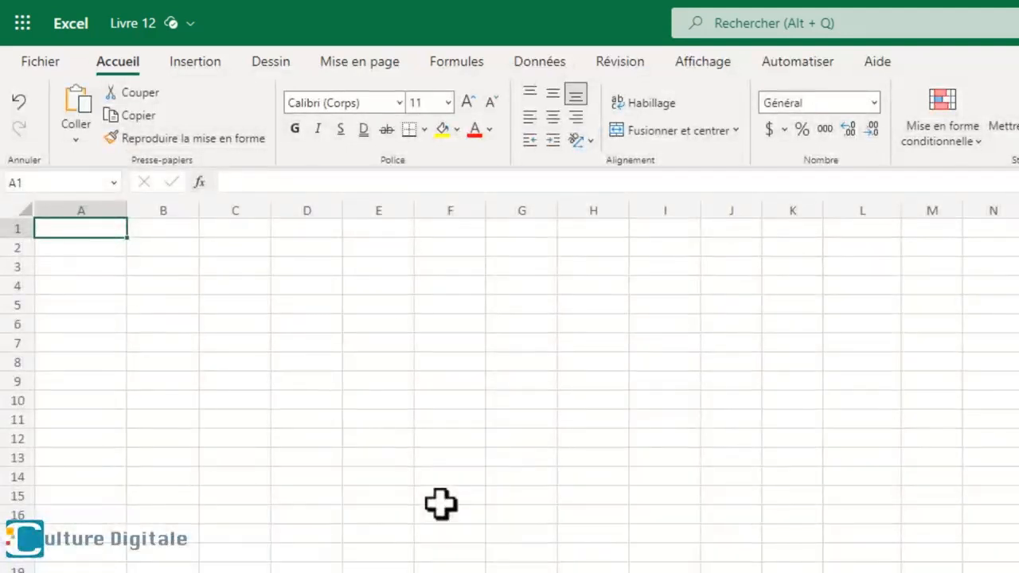
text(Etudiants)
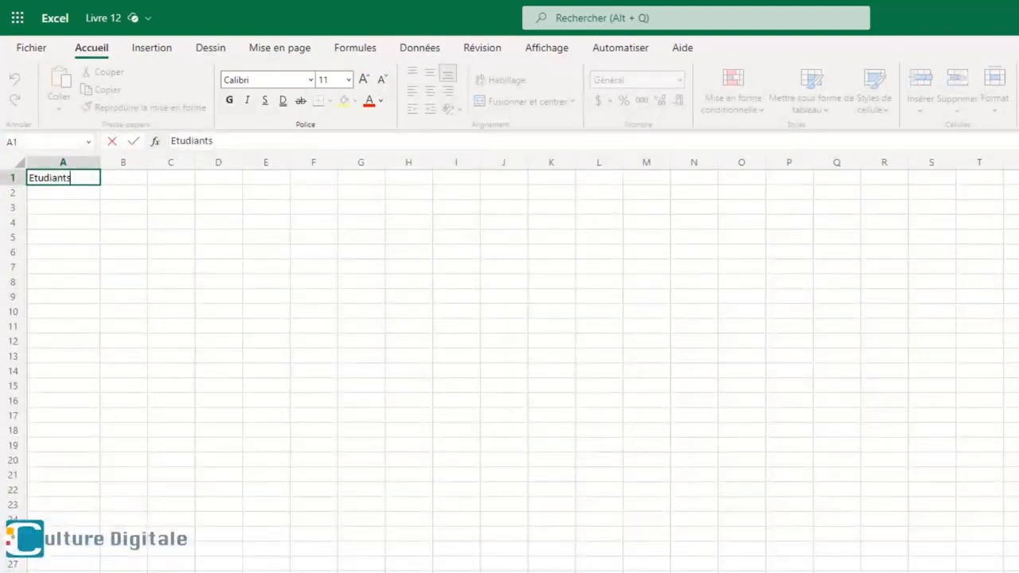
click(124, 177)
text(Mo)
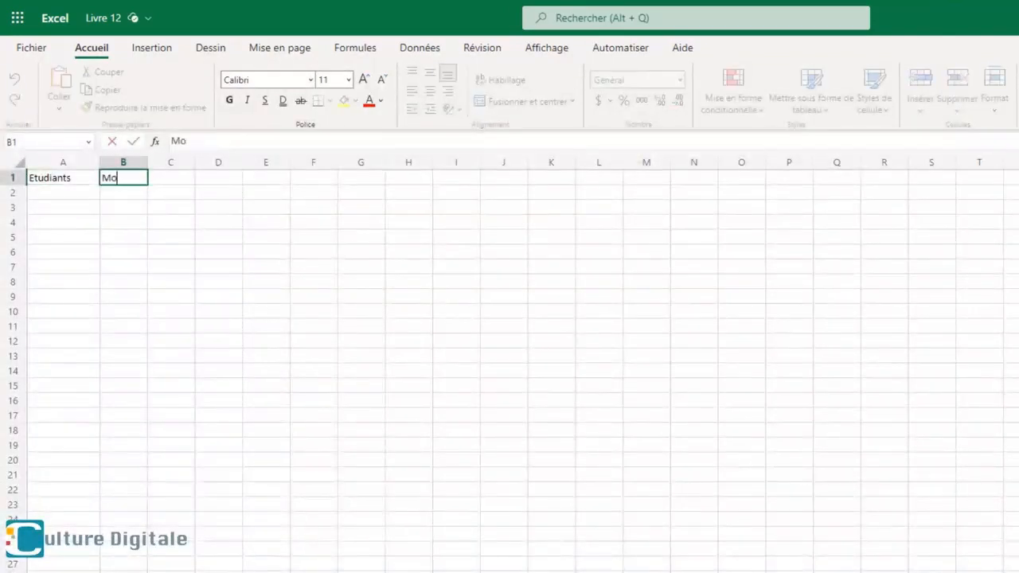
text(dule1)
key(Right)
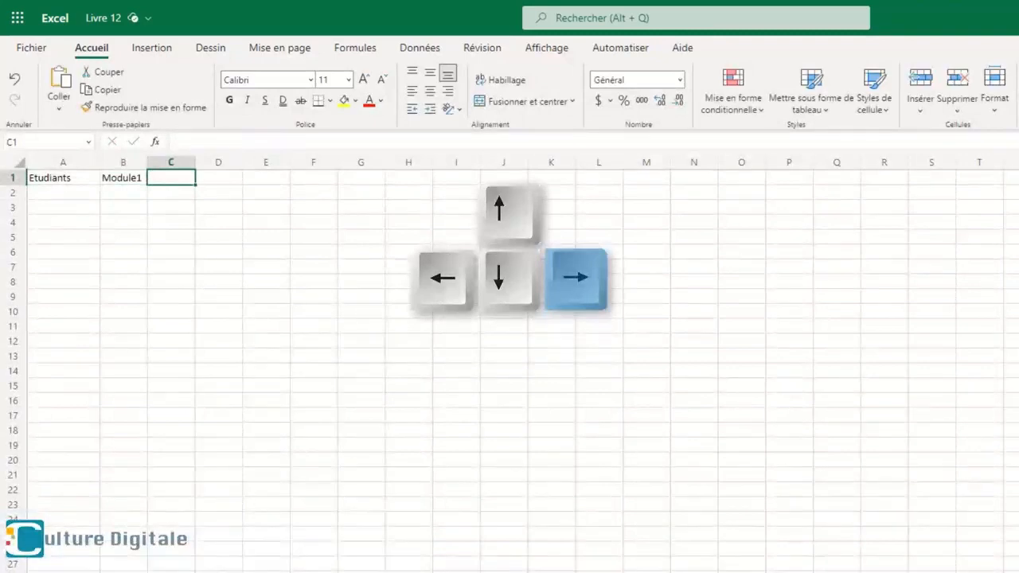
- Enter the column headers Module2, Module3, Module4, Module5 and Module6 in cells C1 to G1
text(Module)
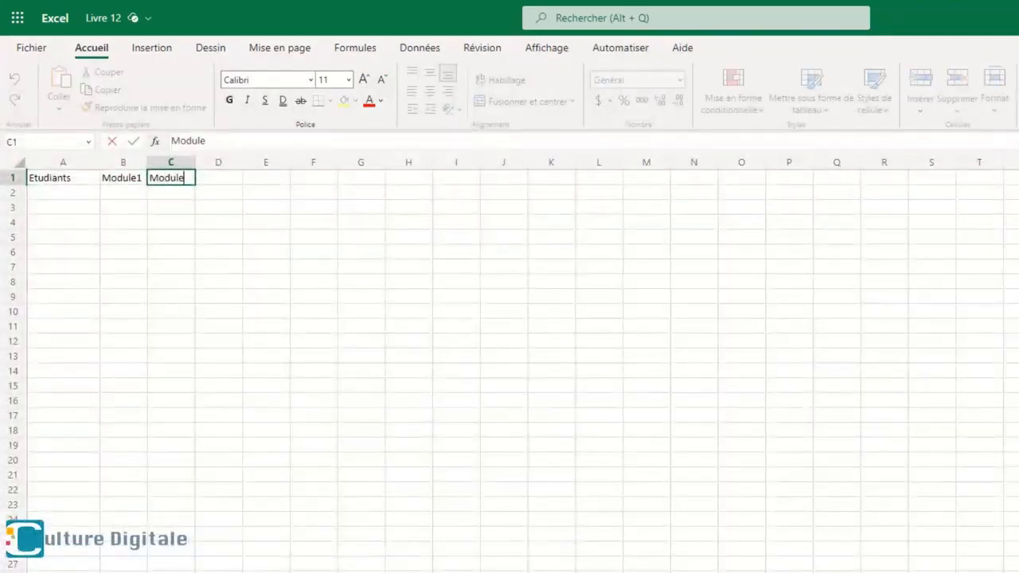
text(2)
key(Tab)
text(Module3)
key(Tab)
text(Module4)
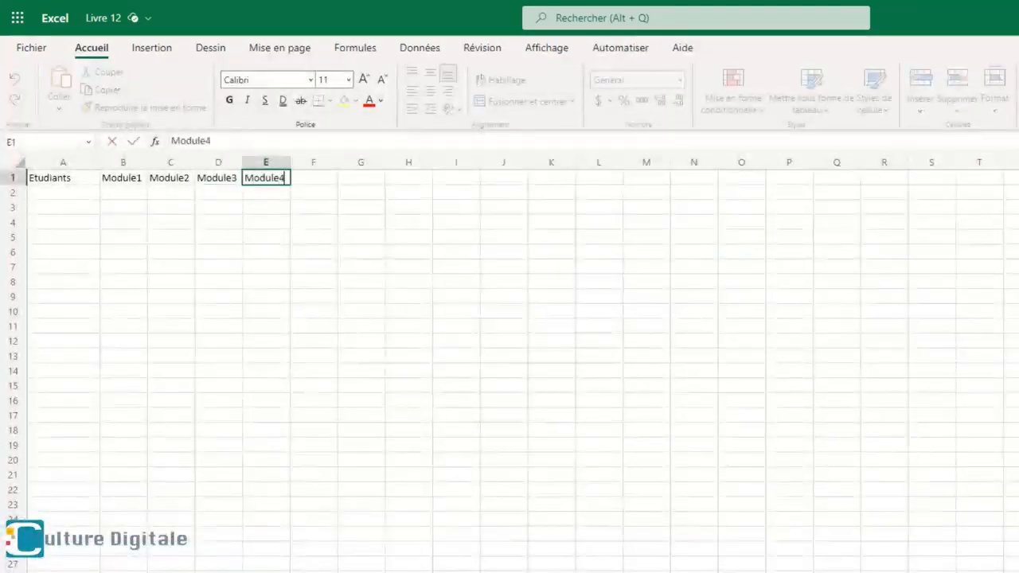
key(Tab)
text(Module5)
key(Tab)
text(Module6)
key(Return)
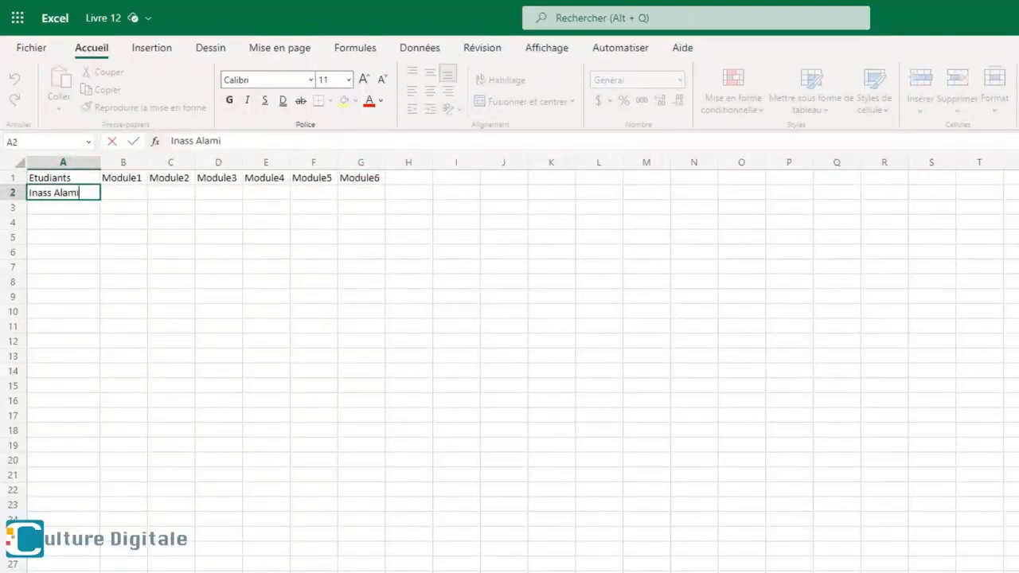
- Enter the students' full names in the Etudiants column from A2 down and auto-fit the width of column A
key(Return)
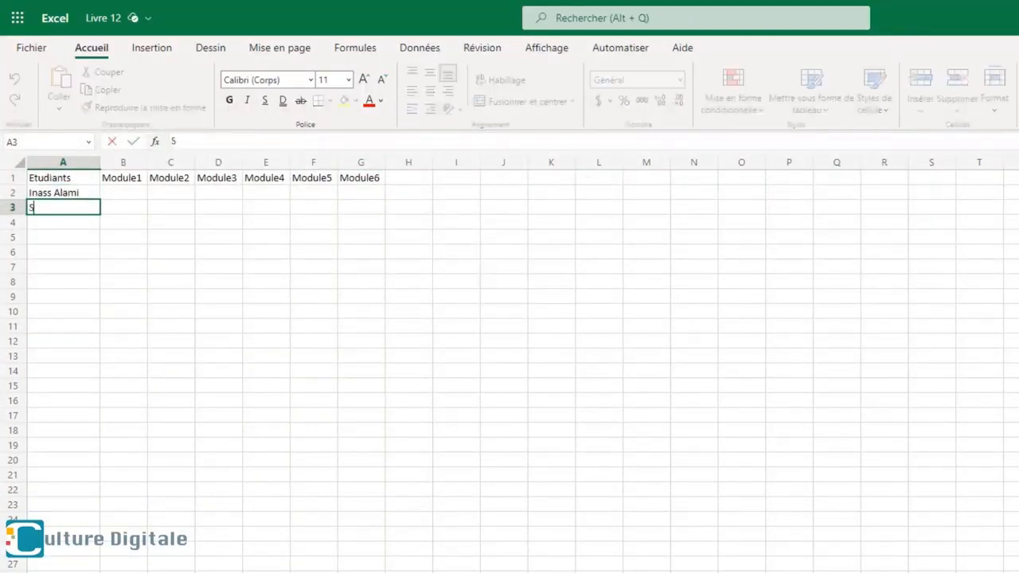
key(Down)
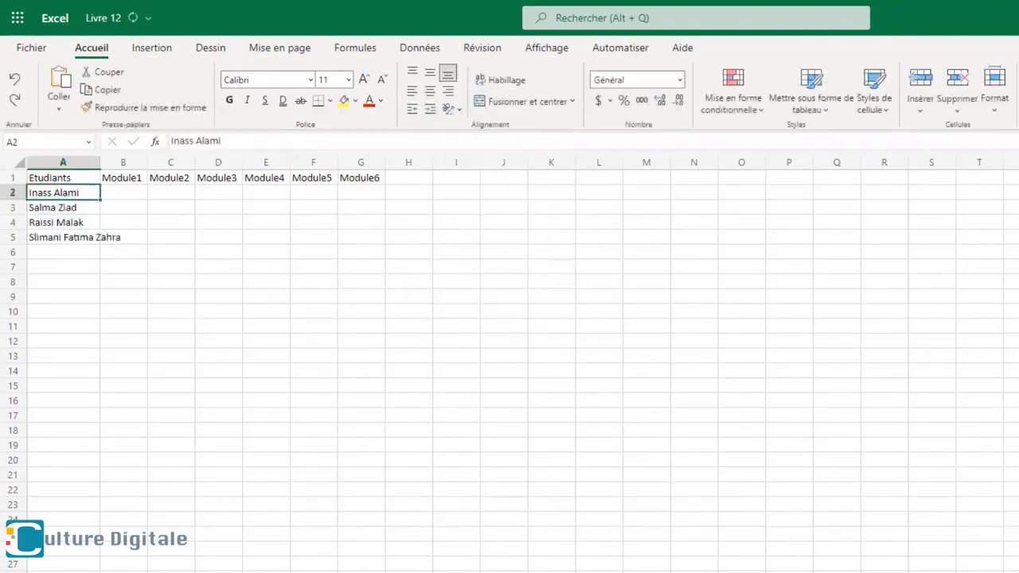
double_click(100, 162)
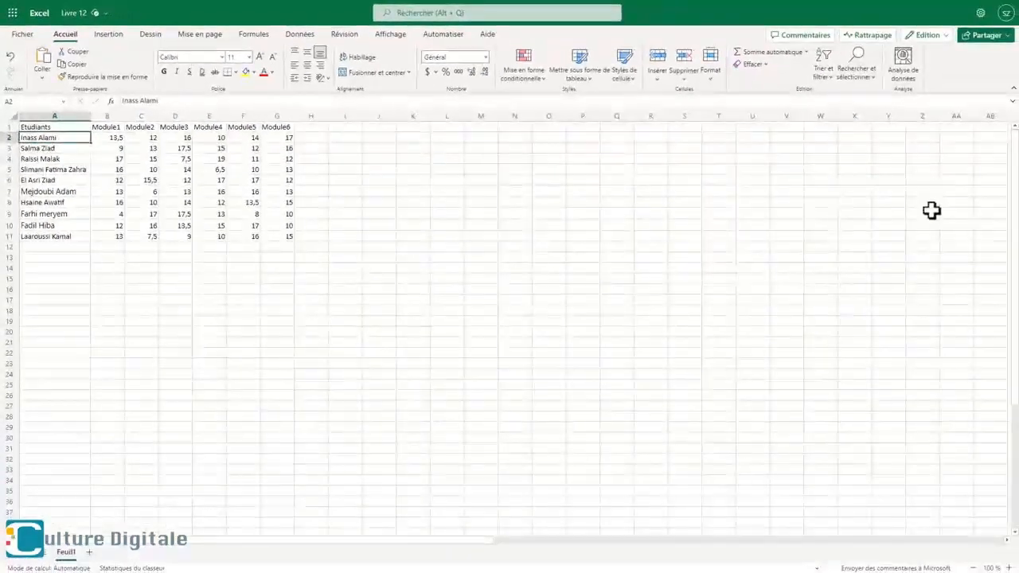
- Select the Module3 column and row 6 in turn, and widen the Module3 column manually
click(185, 116)
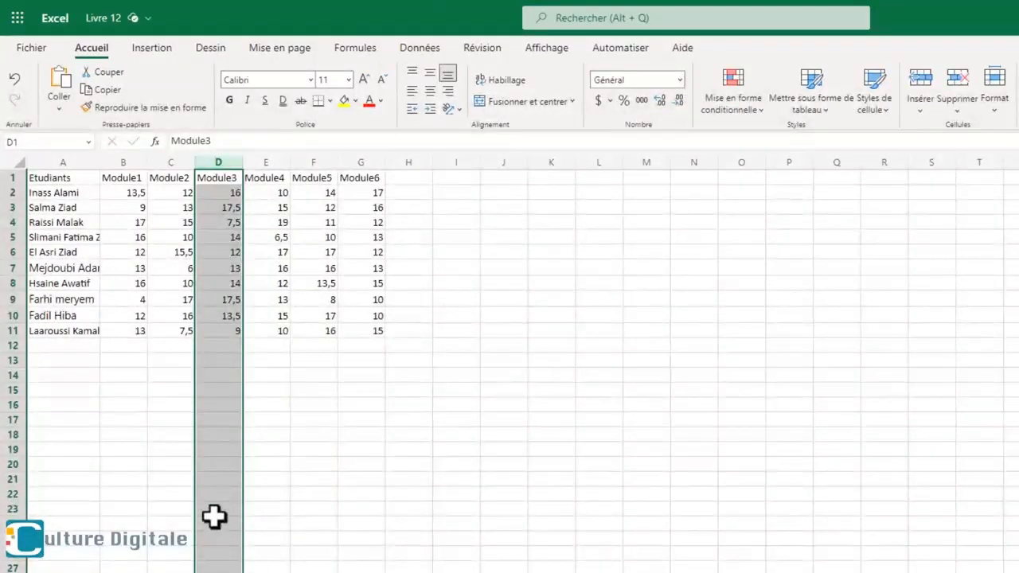
click(12, 254)
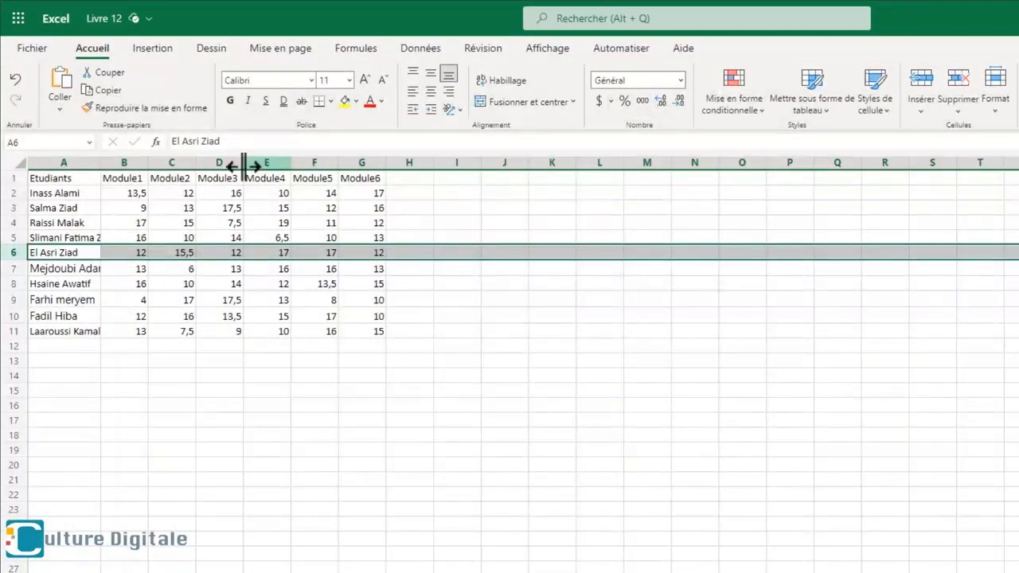
drag(244, 165, 304, 162)
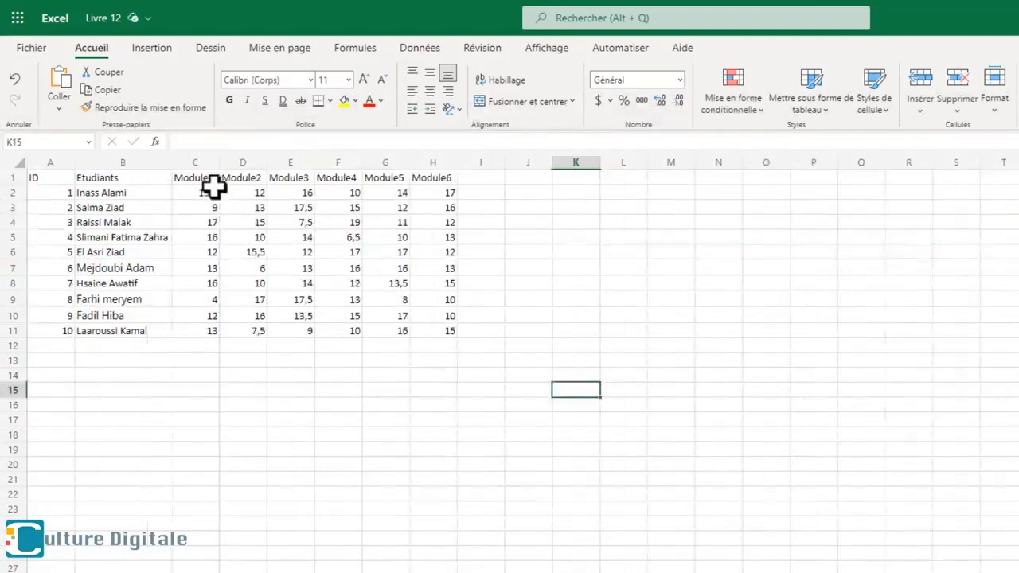
- Set the width of the Module1 to Module6 columns (C to H) to 10 default units
drag(203, 165, 422, 164)
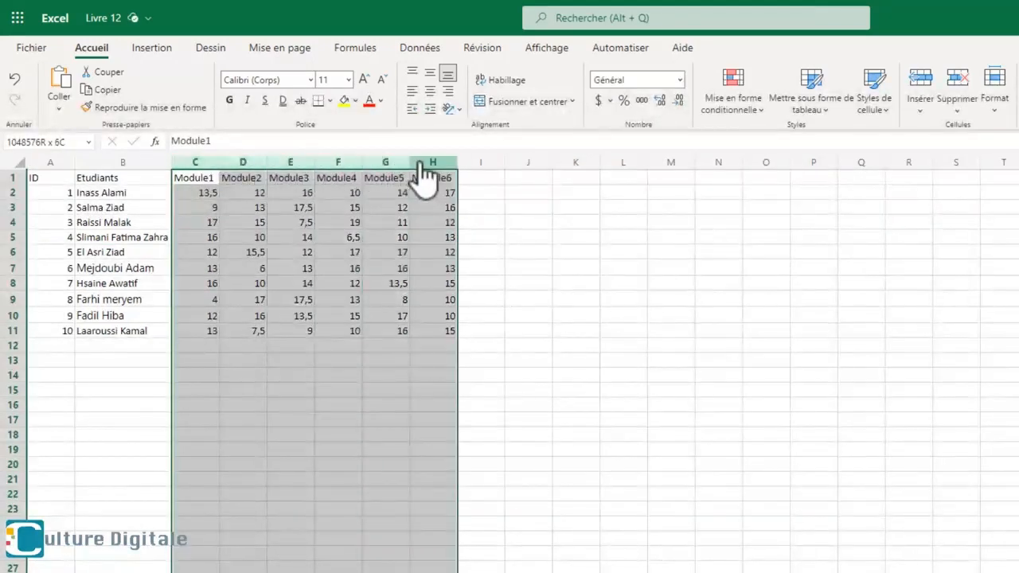
right_click(422, 165)
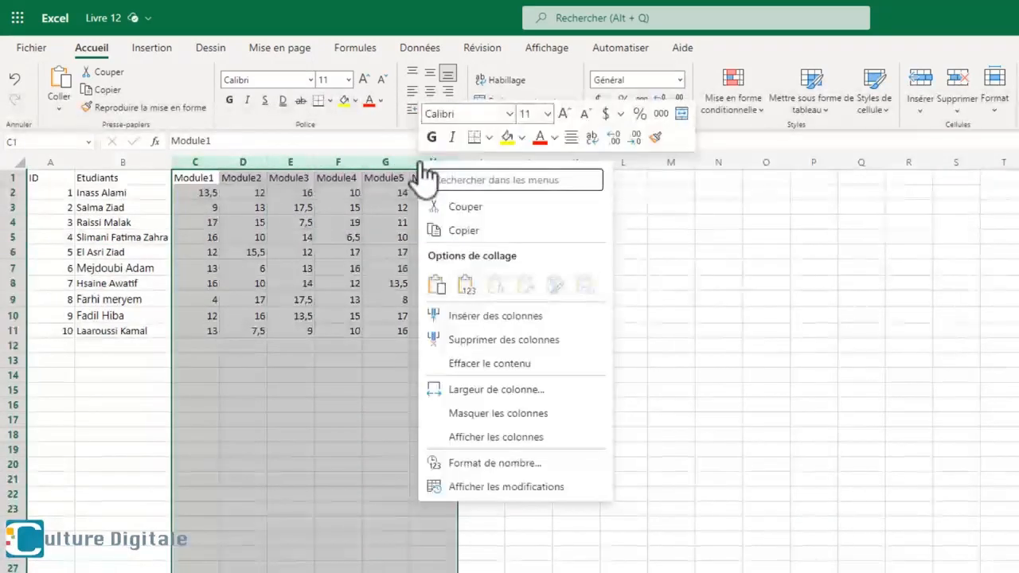
click(471, 390)
key(BackSpace)
key(BackSpace)
key(BackSpace)
key(BackSpace)
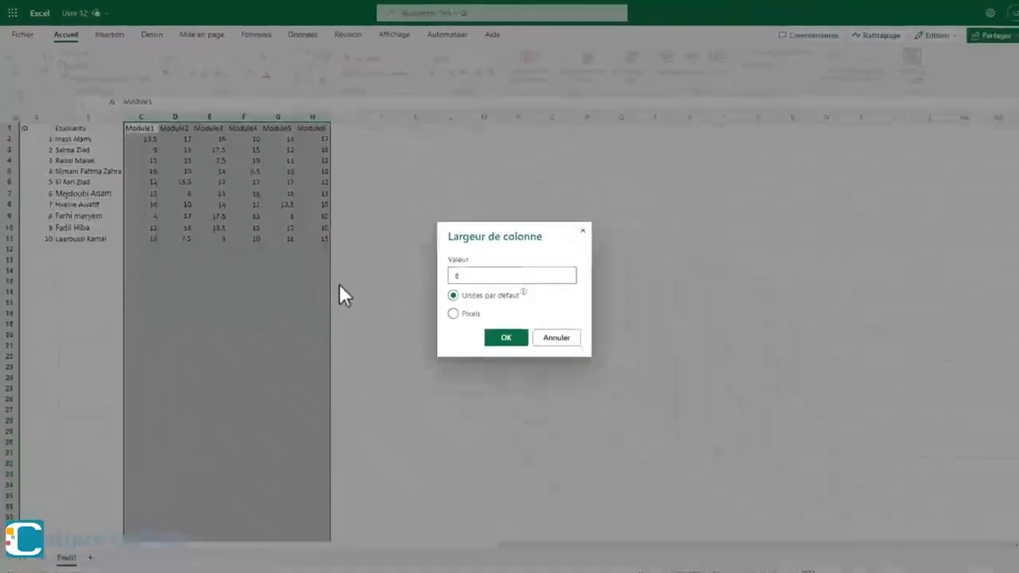
text(10)
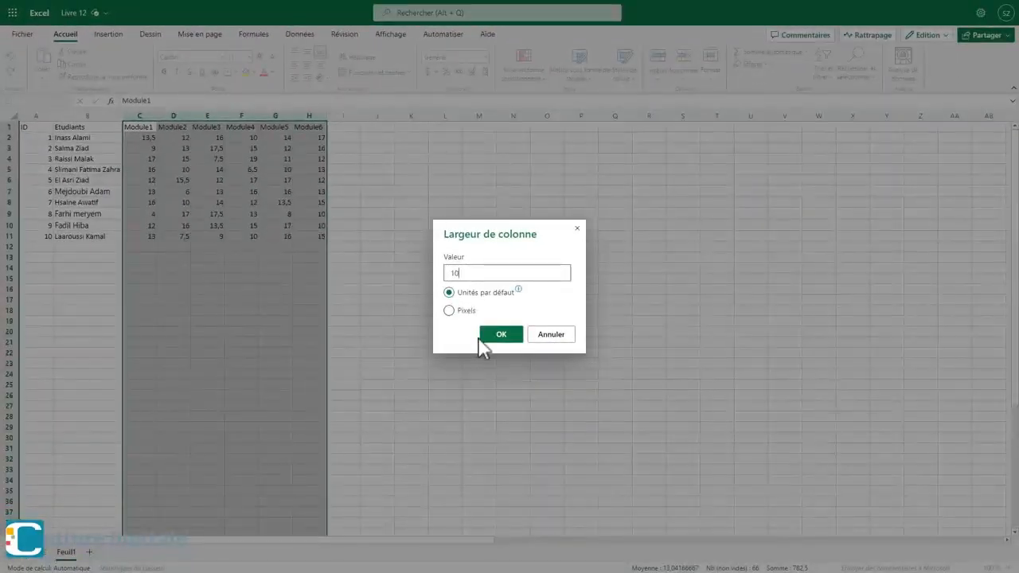
click(500, 334)
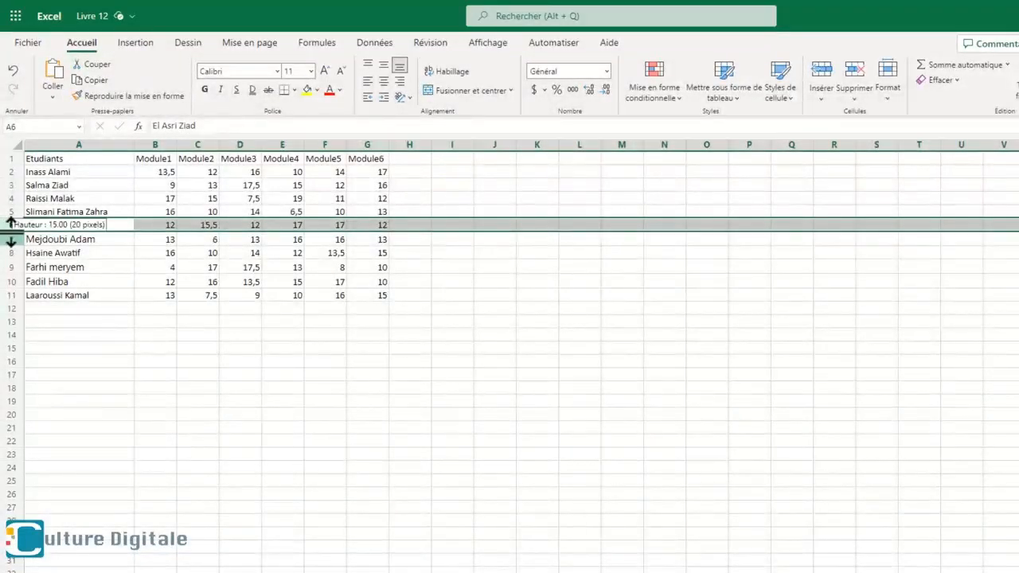
- Increase the height of row 6 manually, and set the height of rows 1 to 11 to 20 default units
drag(10, 232, 12, 254)
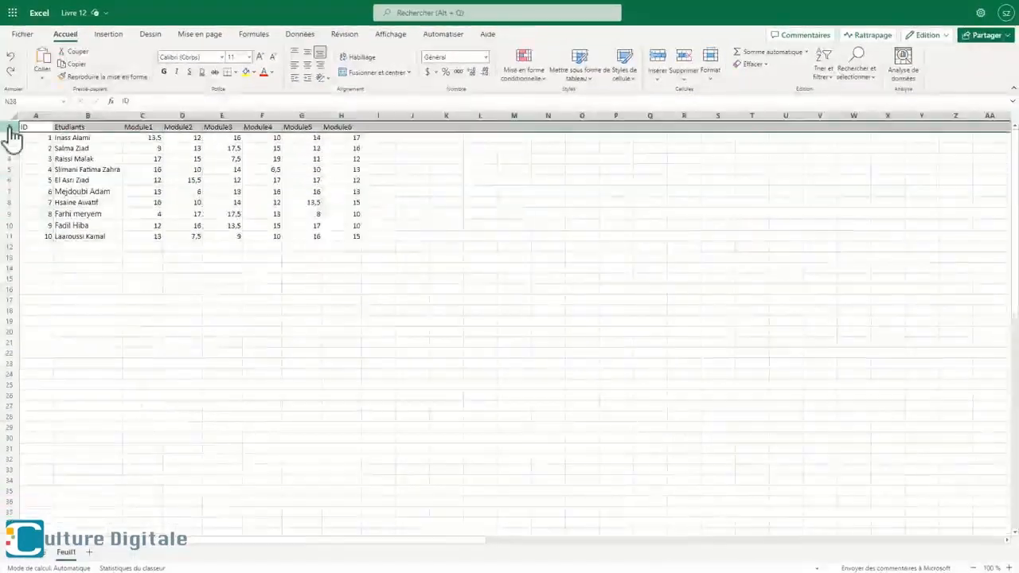
drag(11, 129, 16, 234)
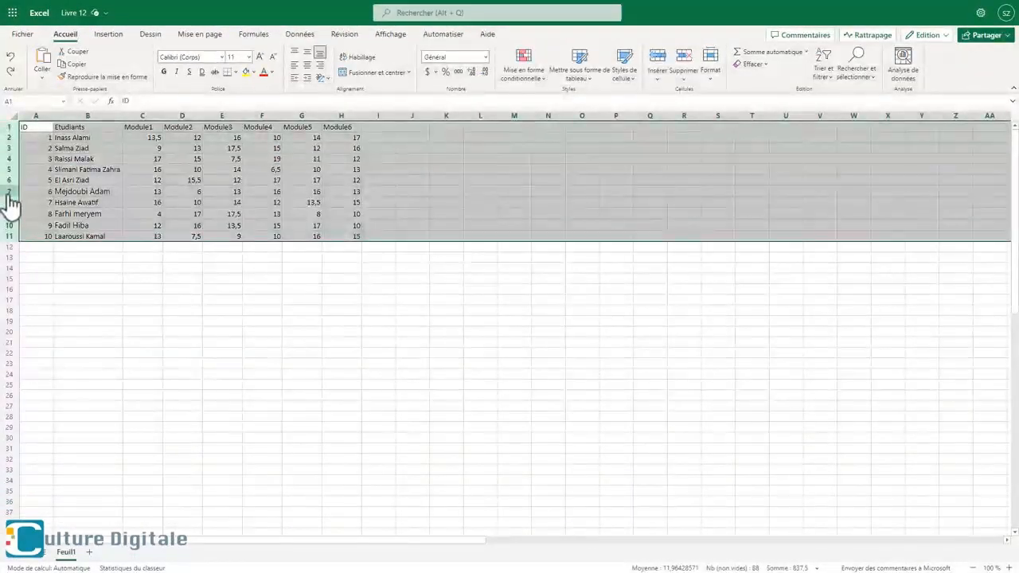
right_click(11, 201)
click(70, 364)
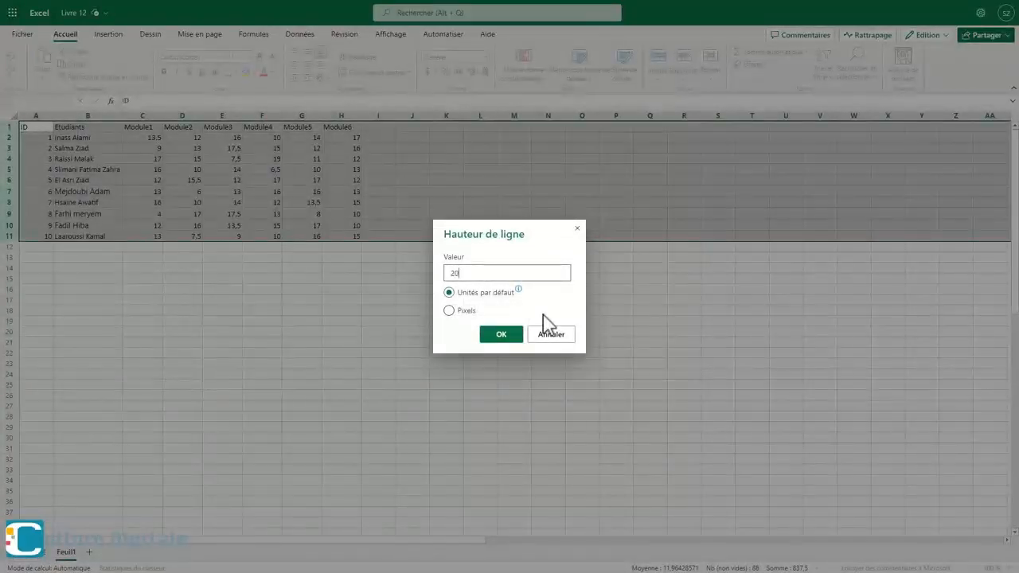
text(20)
click(516, 335)
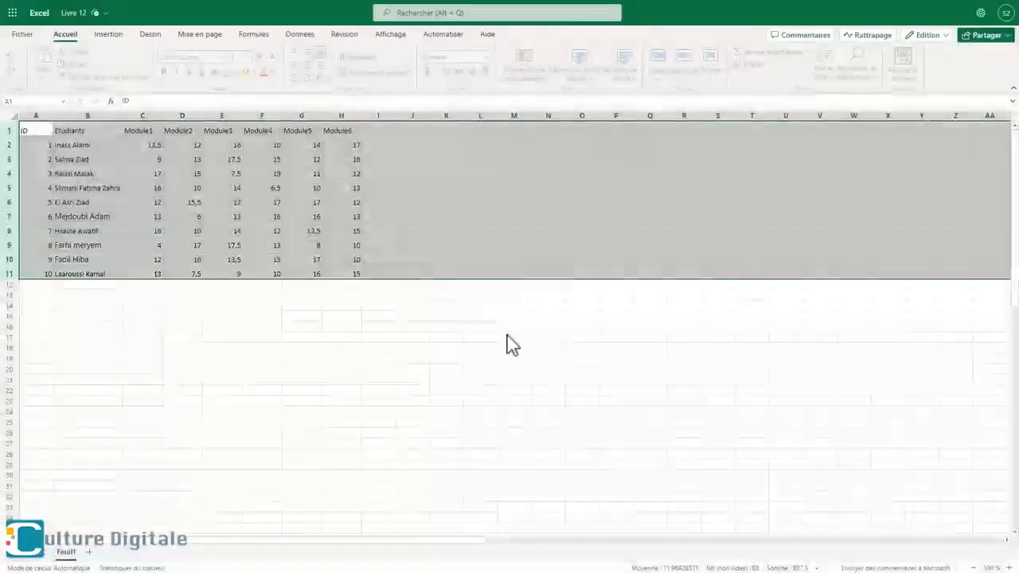
click(639, 423)
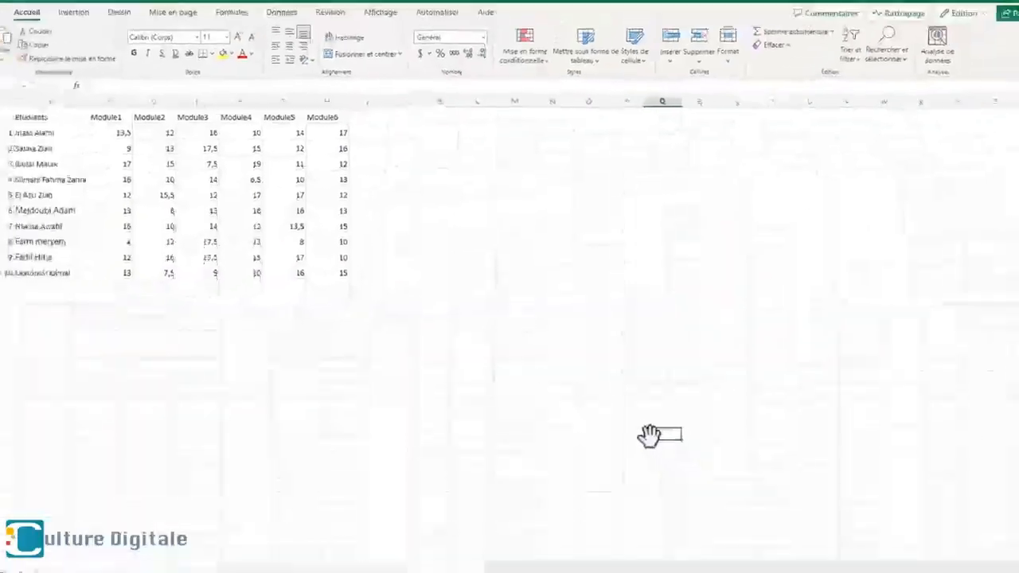
- Insert an empty column before the Etudiants column
click(57, 117)
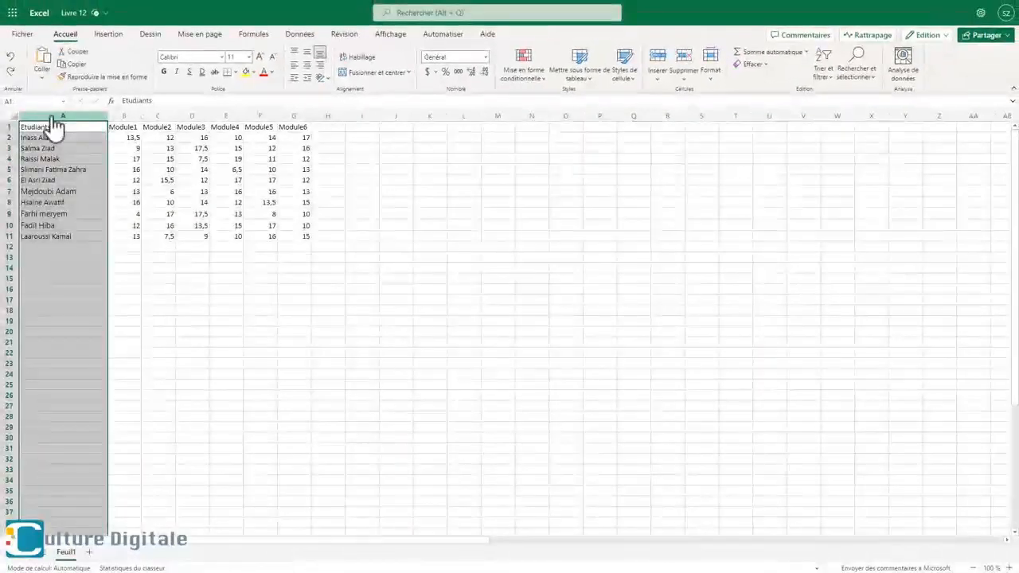
right_click(54, 119)
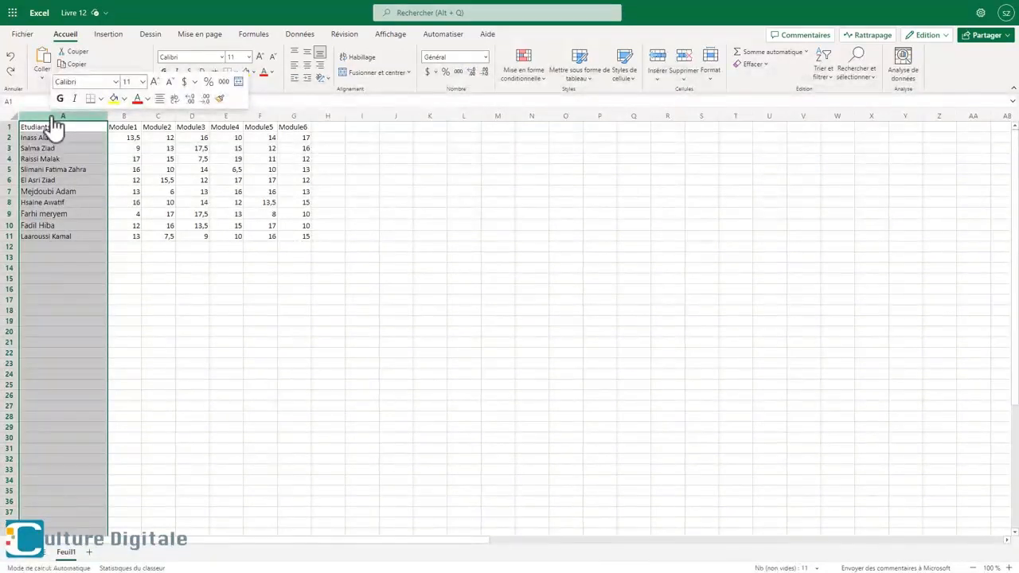
right_click(54, 126)
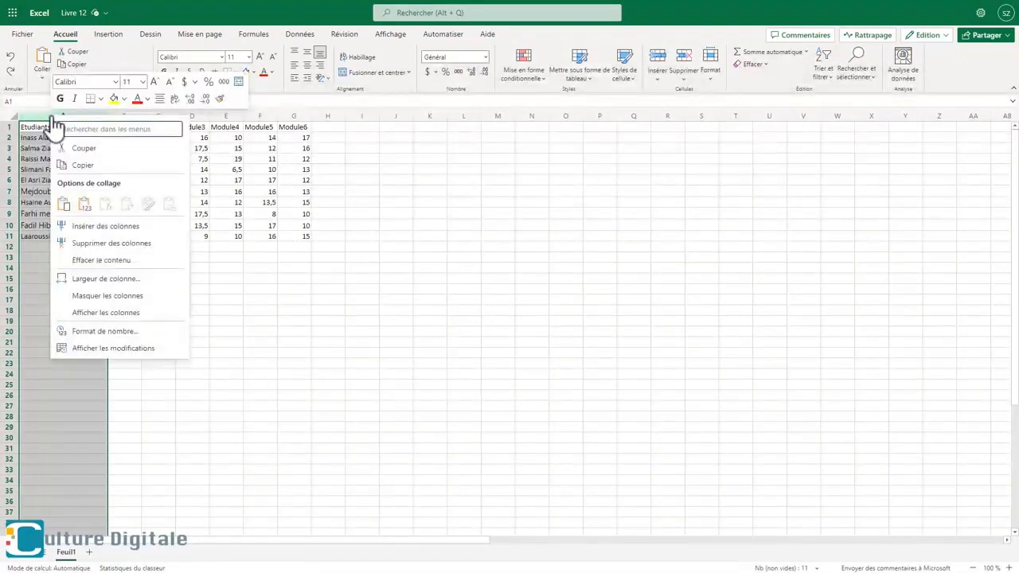
click(105, 227)
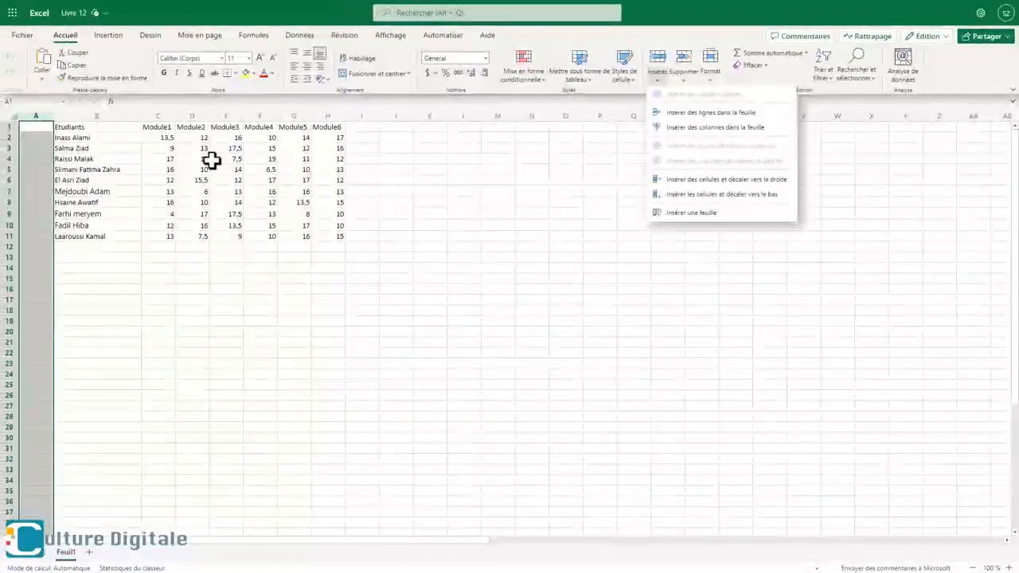
- Insert an empty column before the Module2 column and undo the insertion
right_click(192, 116)
click(242, 227)
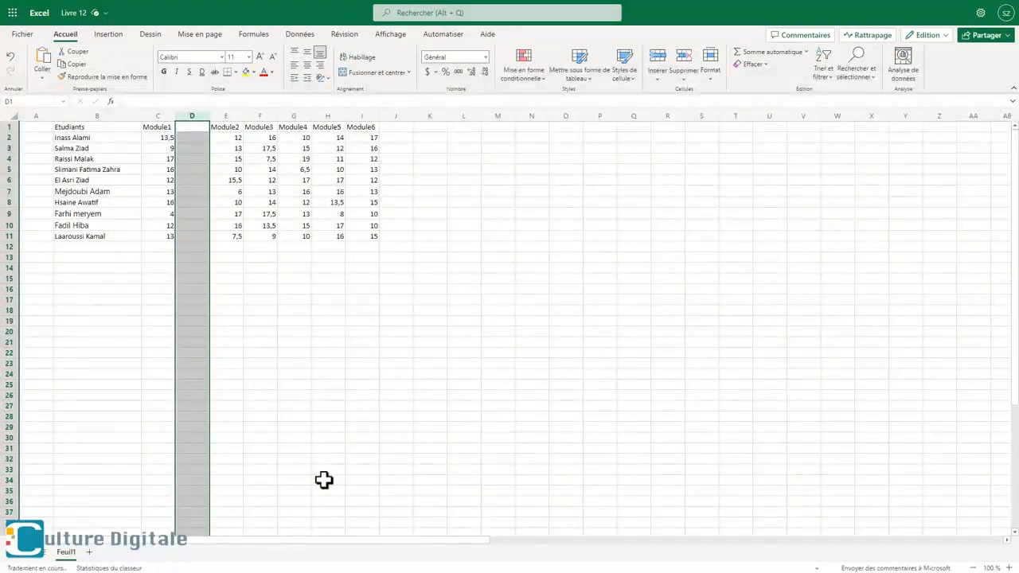
key(ctrl+z)
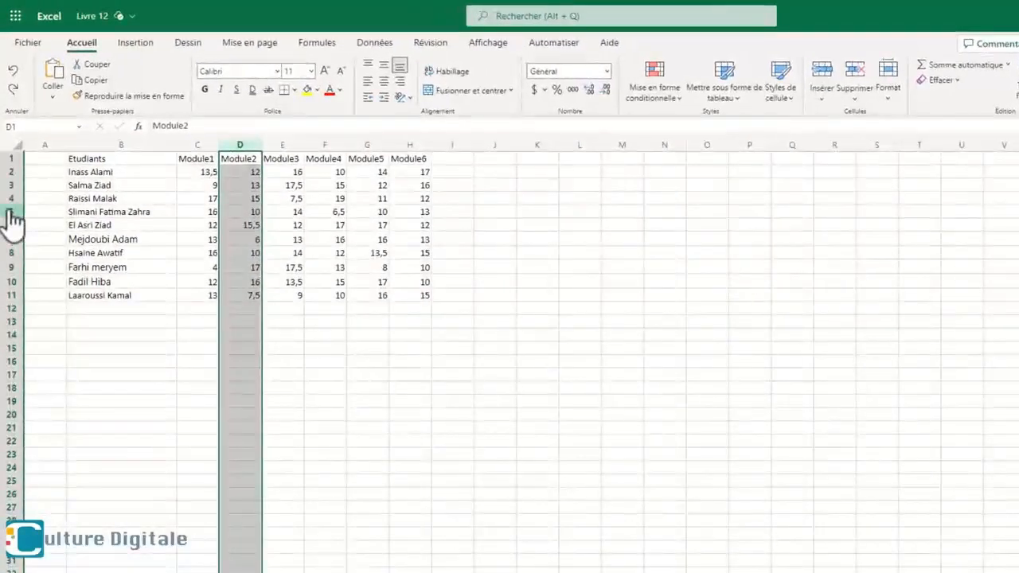
- Insert an empty row above row 5 and remove it again
click(11, 211)
right_click(11, 211)
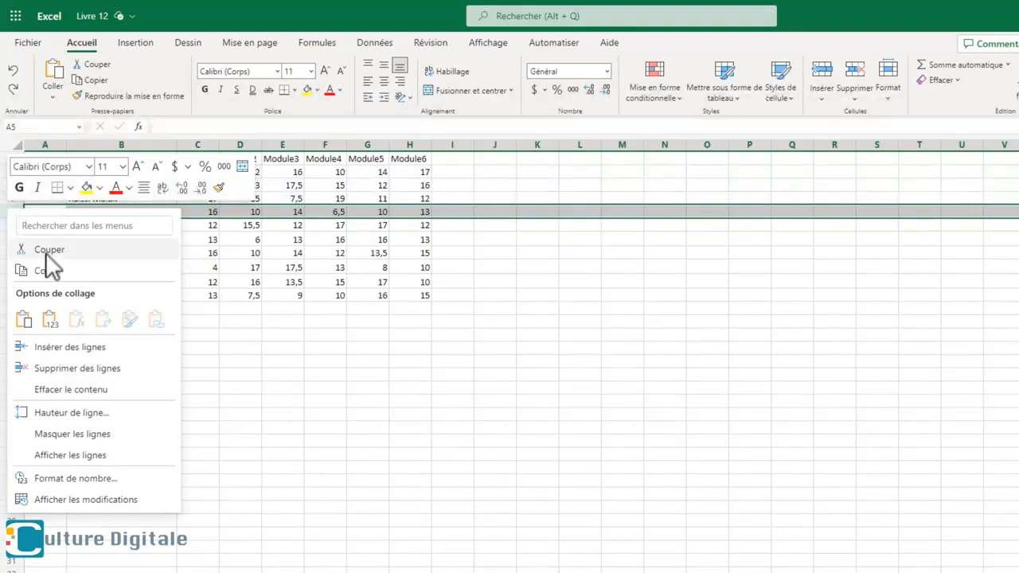
click(87, 350)
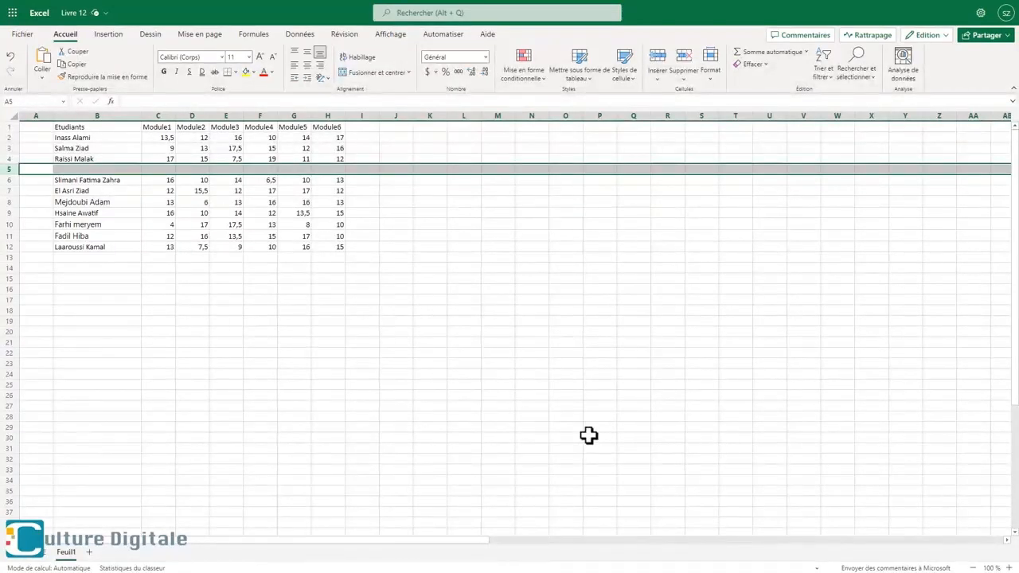
key(ctrl+minus)
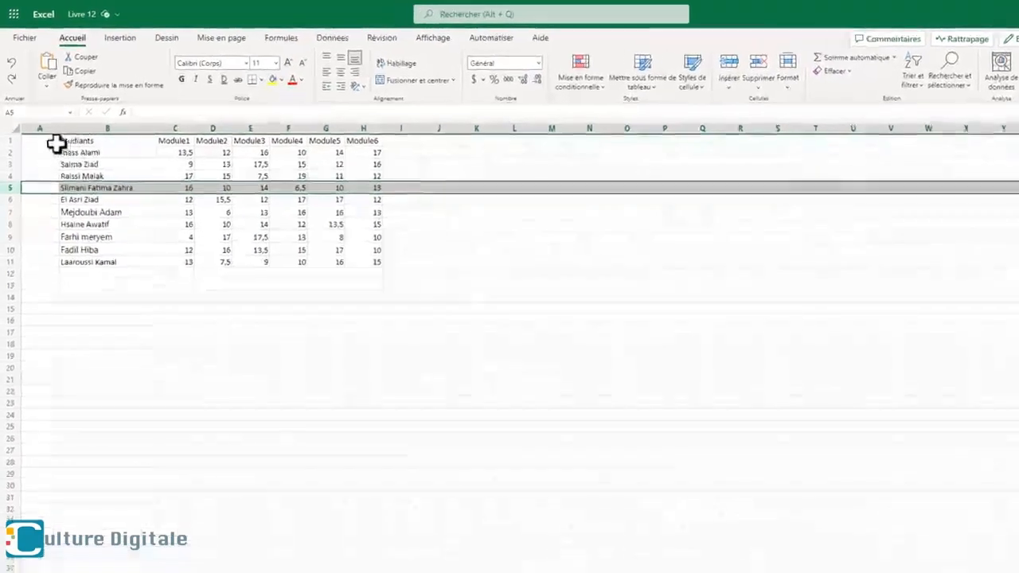
- Enter the header ID in A1 and 1 in A2, and fill the series down to 10 in A11
click(51, 142)
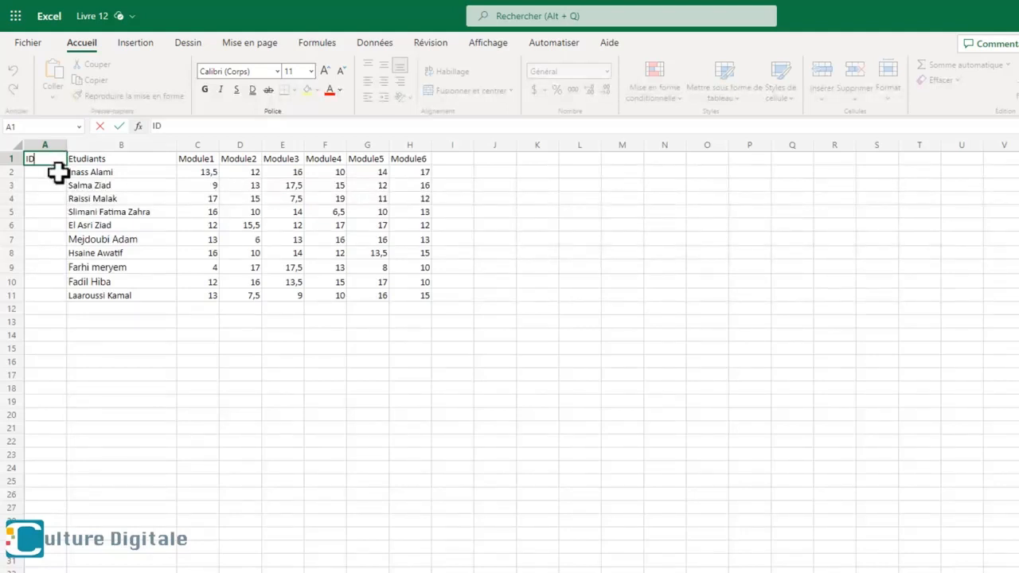
key(Return)
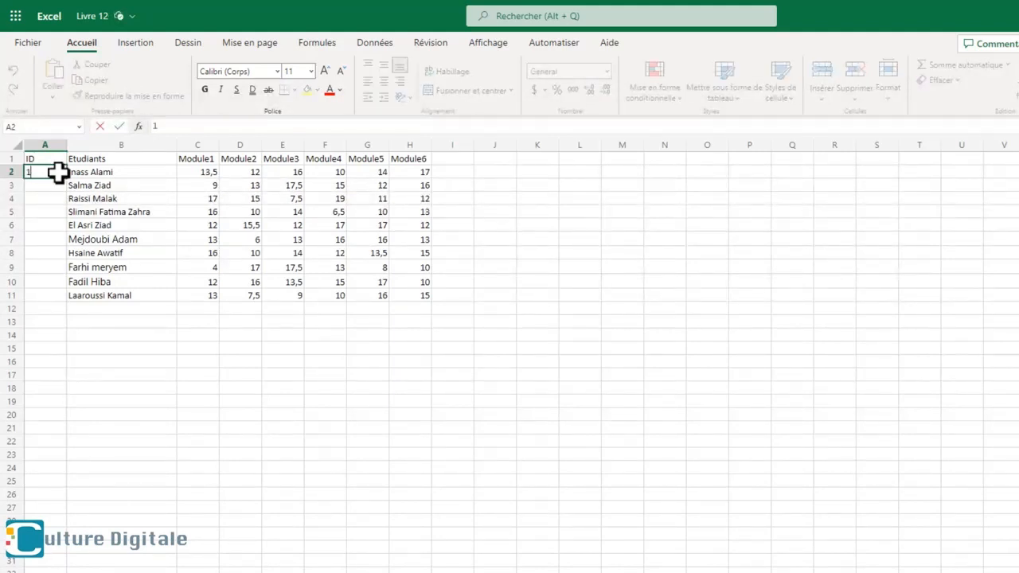
key(Return)
click(58, 172)
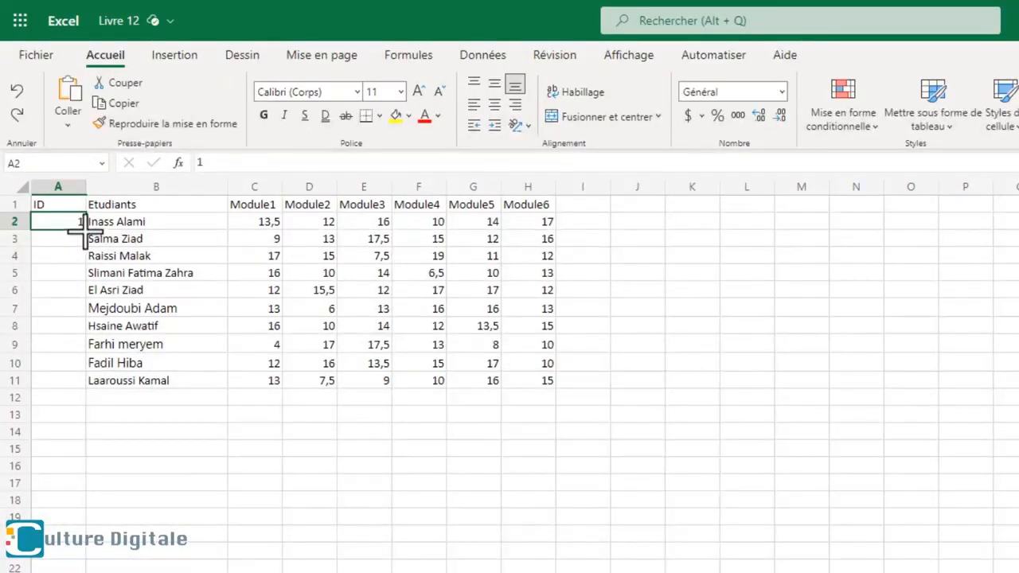
drag(85, 230, 85, 382)
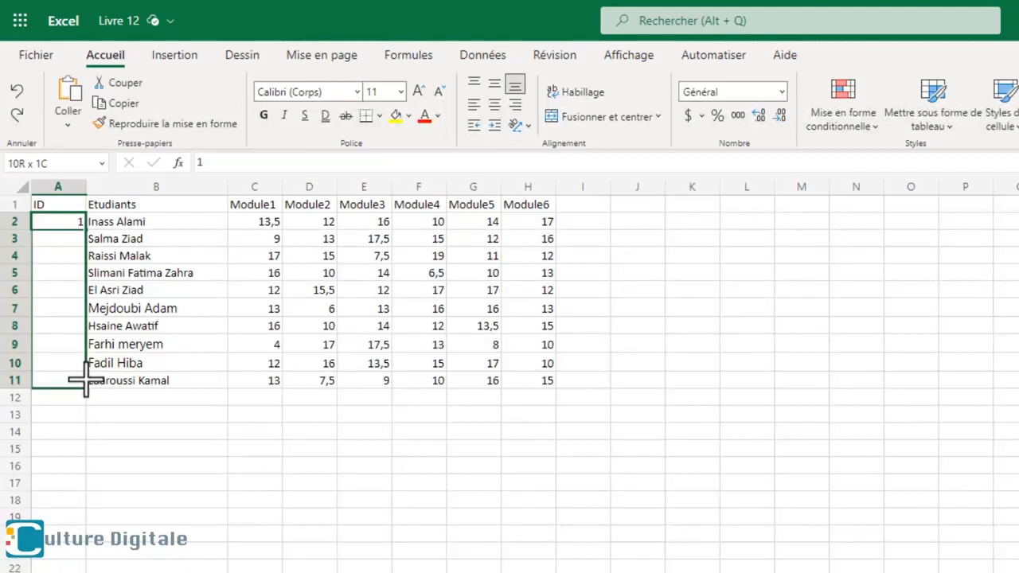
drag(85, 382, 85, 382)
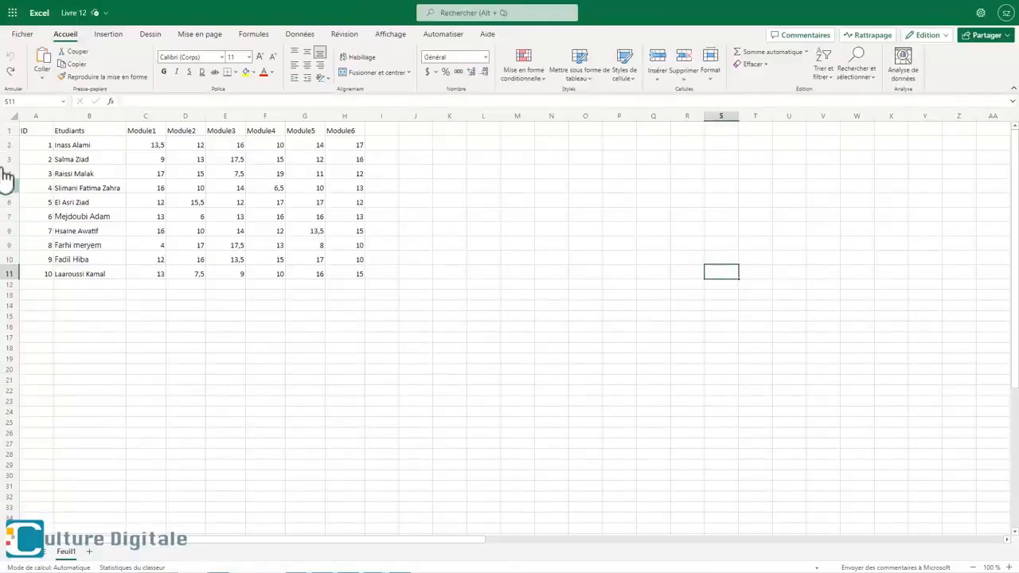
- Insert an empty row above the table's header row and select its first cell, A1
click(10, 134)
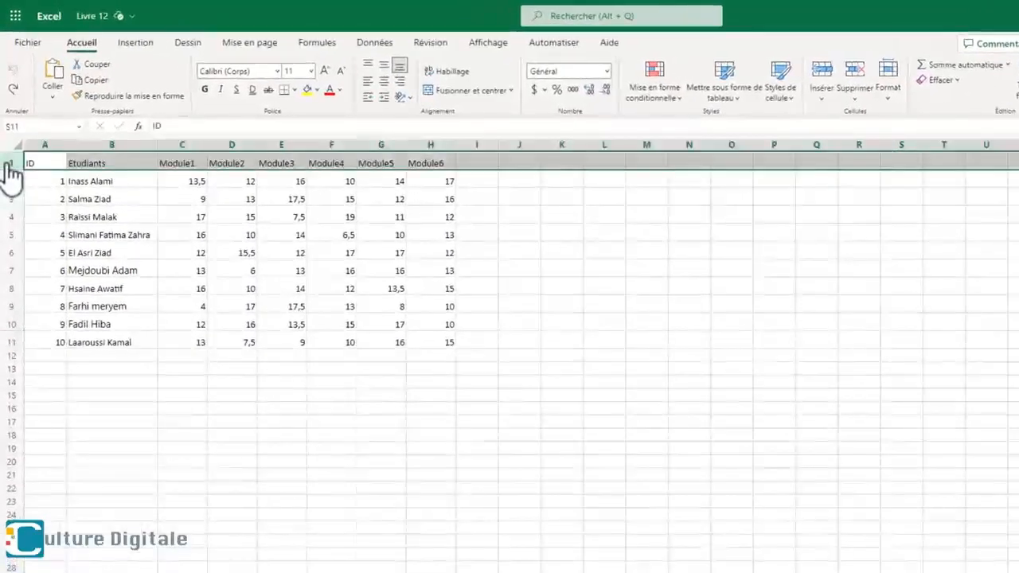
right_click(11, 133)
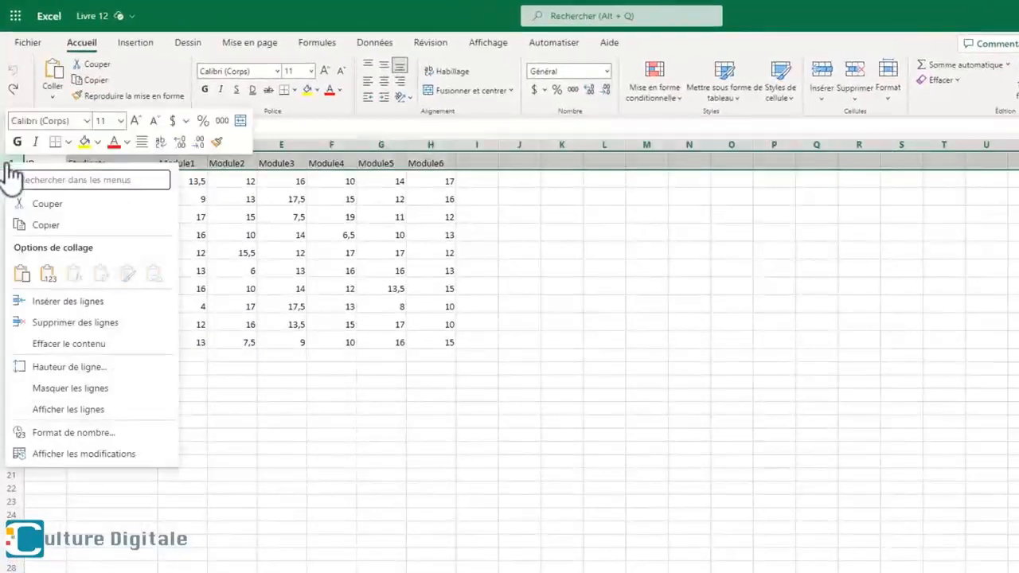
click(35, 306)
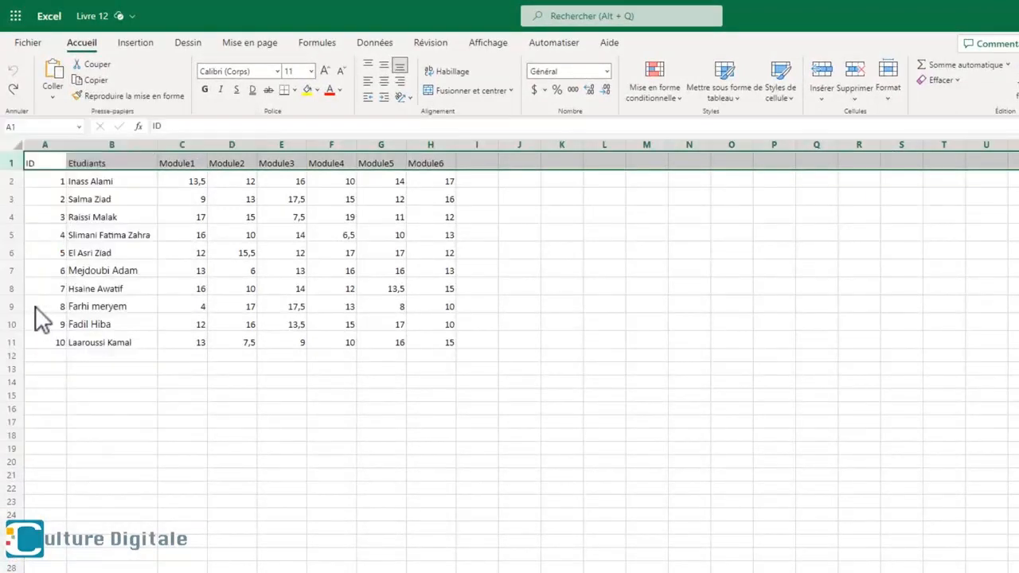
click(46, 157)
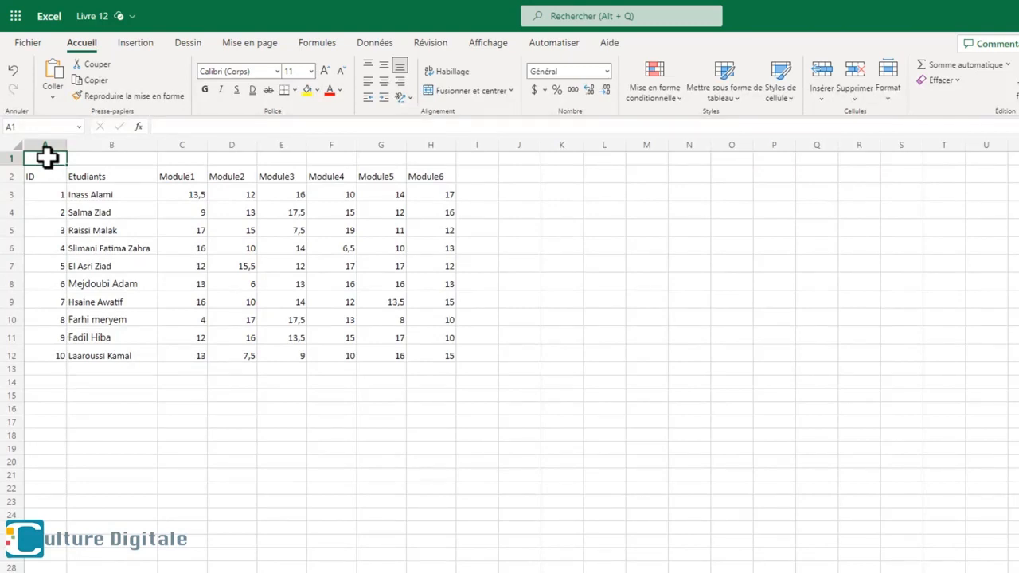
- Enter the table title "Résultats de la première session" in cell A1
text(Rés)
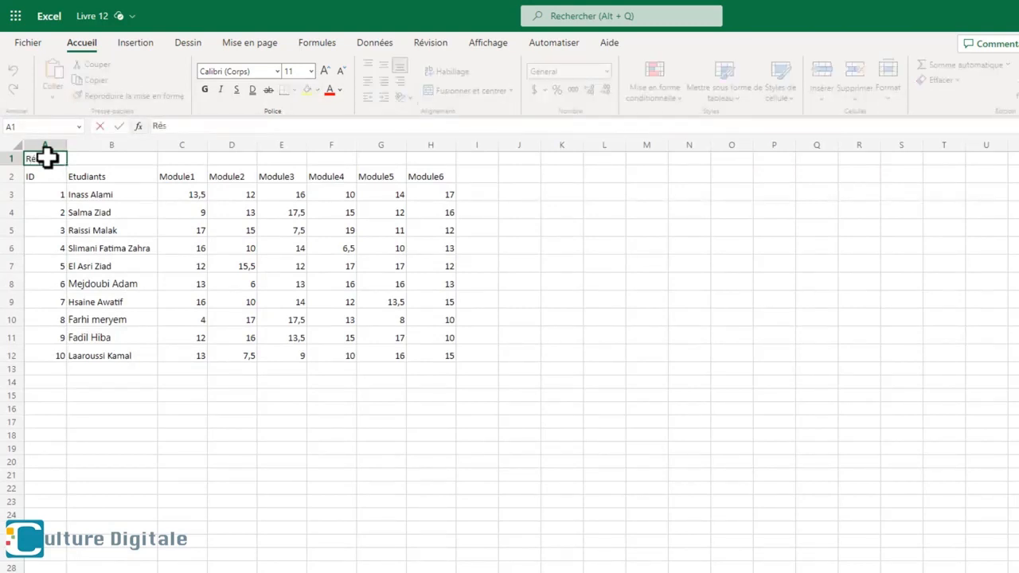
text(ultats de la p)
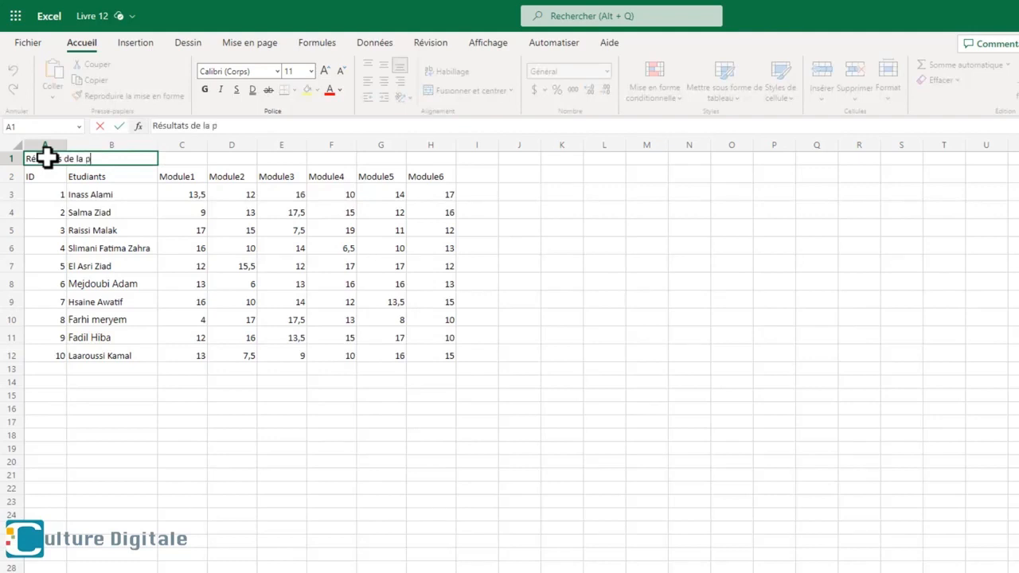
text(remière session)
key(Return)
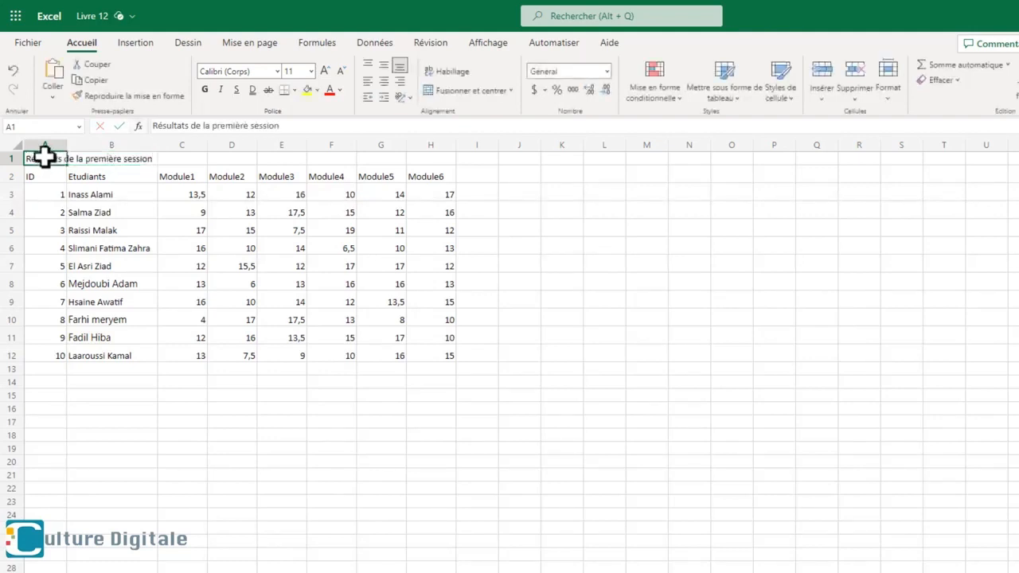
- Merge and center the title across A1:H1, over the full width of the table
drag(46, 156, 436, 162)
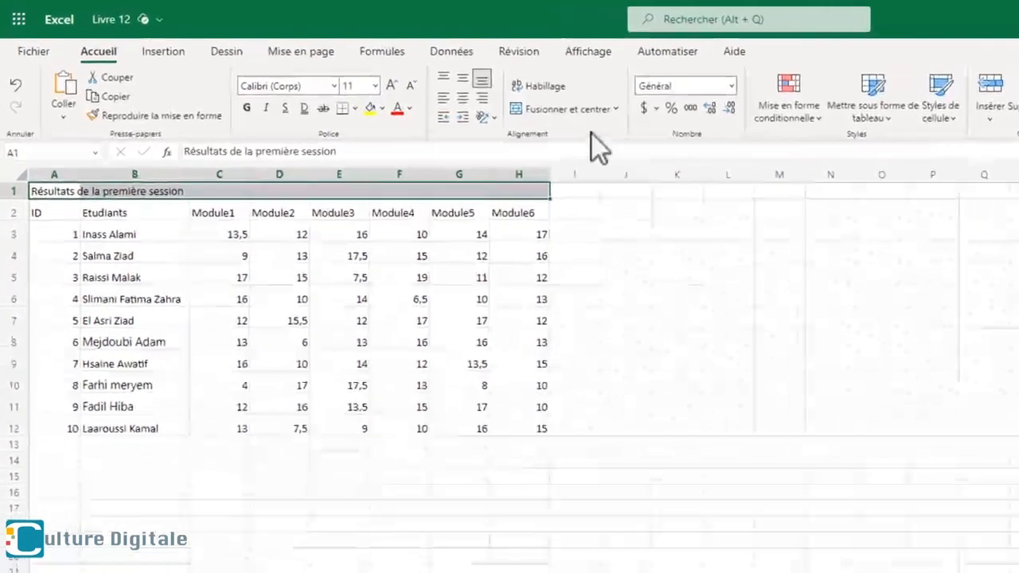
click(580, 112)
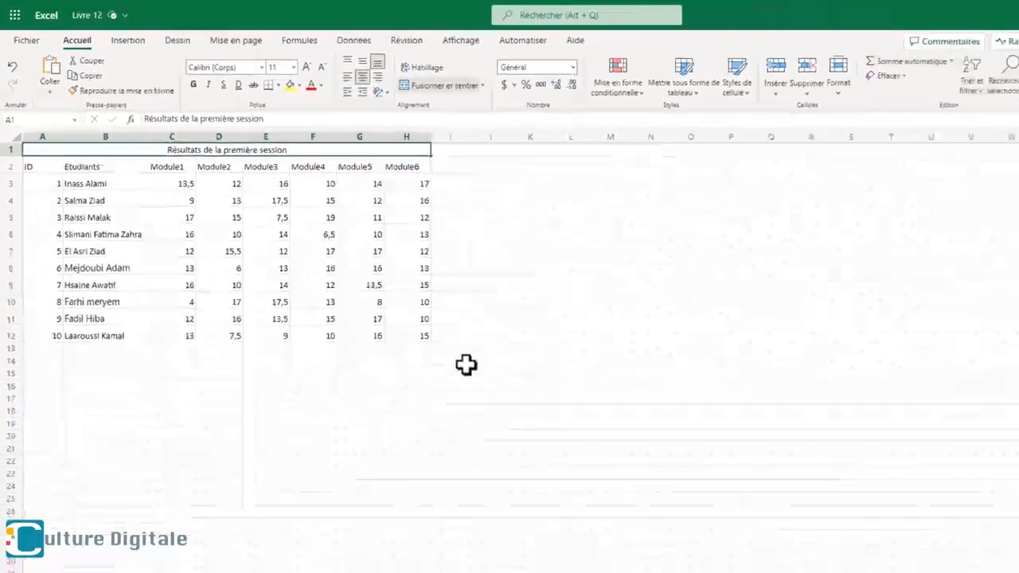
click(702, 511)
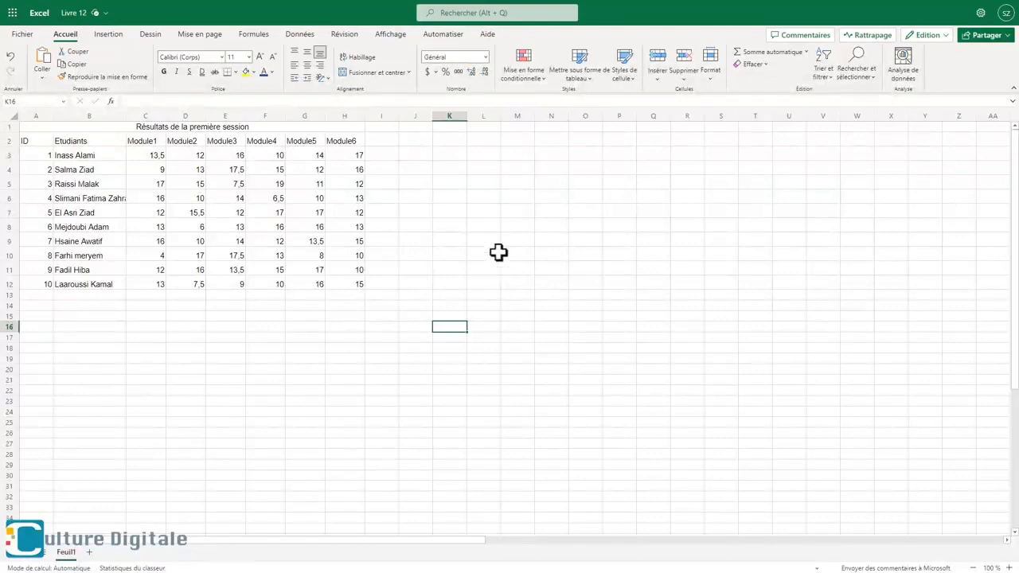
- Set the title's font to Calibri (Corps) and its size to 16
click(231, 127)
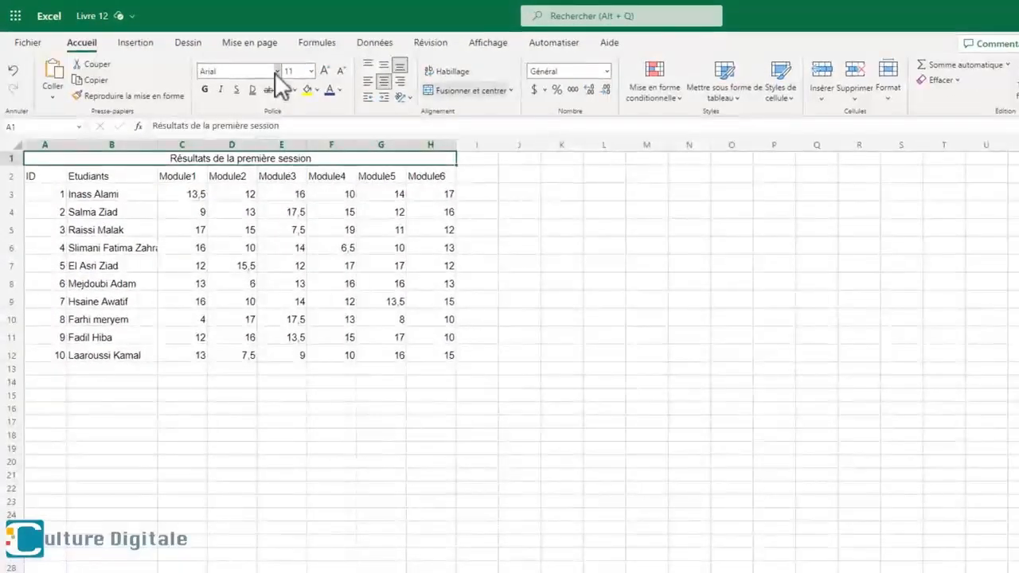
click(276, 71)
click(266, 126)
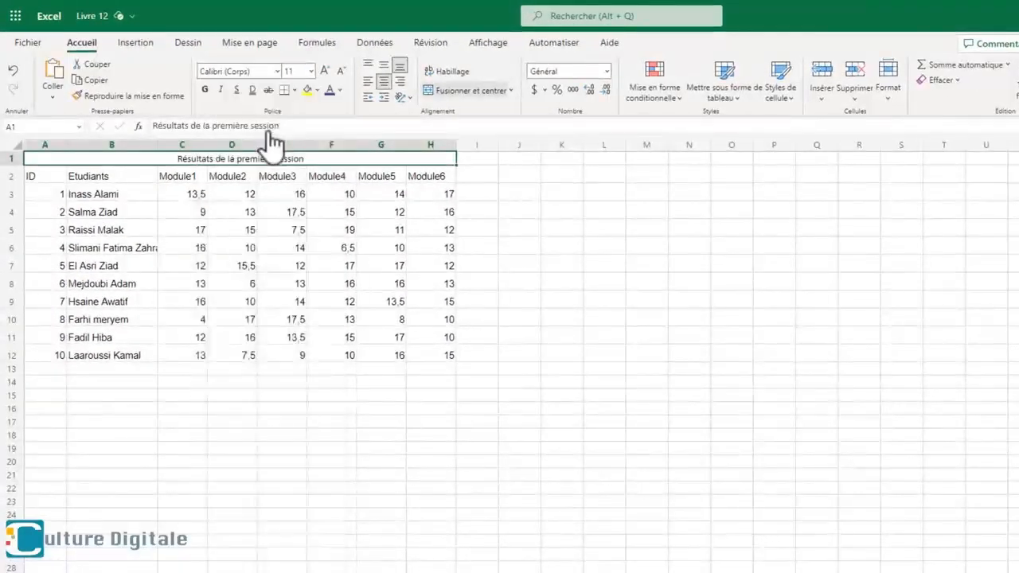
click(311, 70)
click(296, 193)
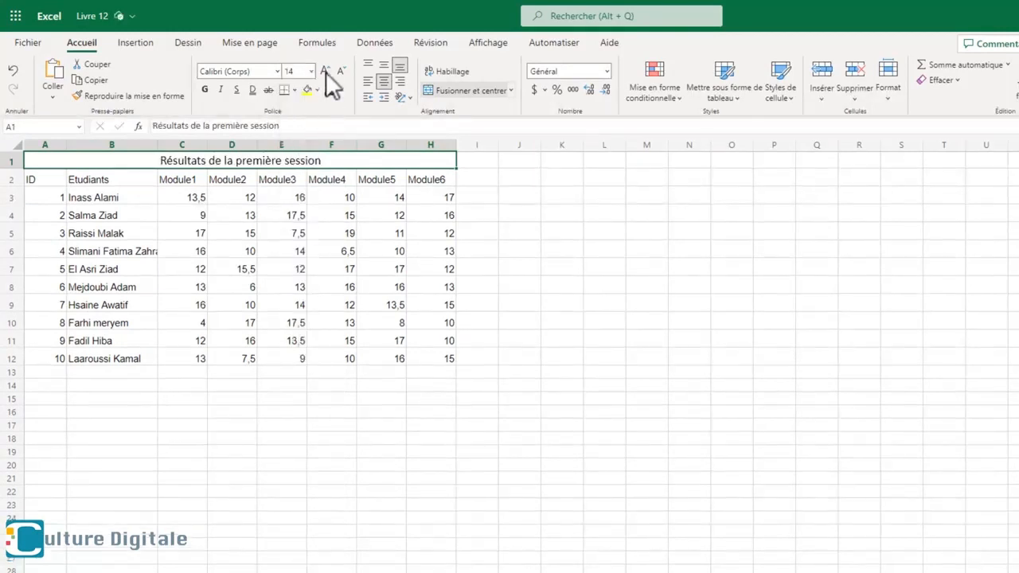
click(325, 72)
click(326, 72)
click(341, 72)
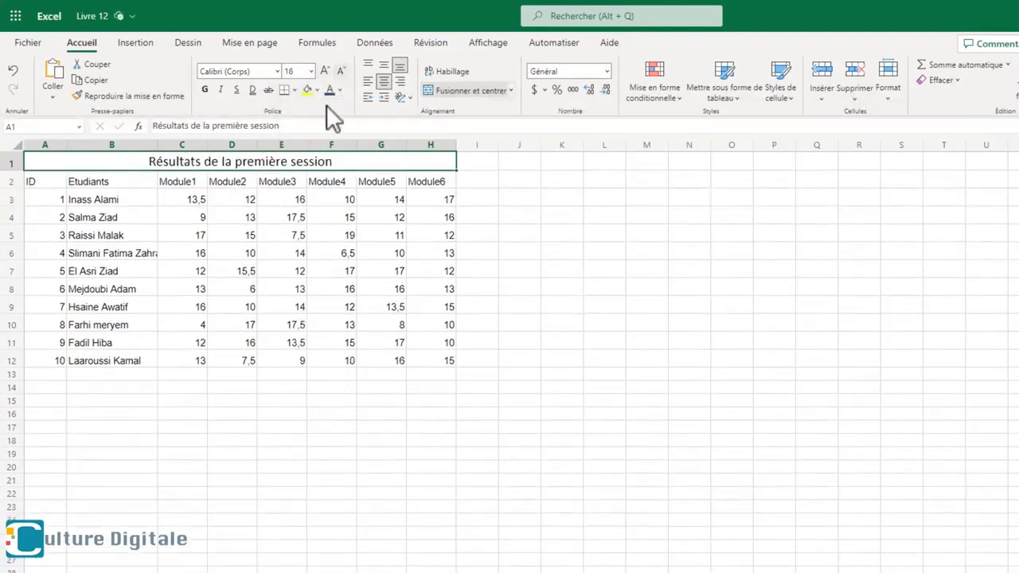
- Make the title bold and underlined and color its text dark blue
click(204, 89)
click(236, 89)
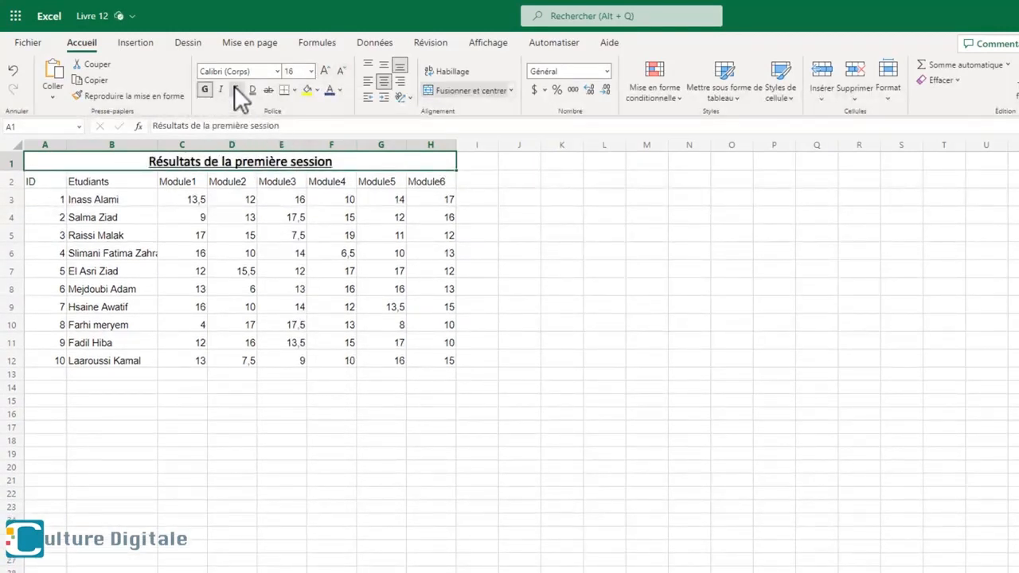
click(341, 90)
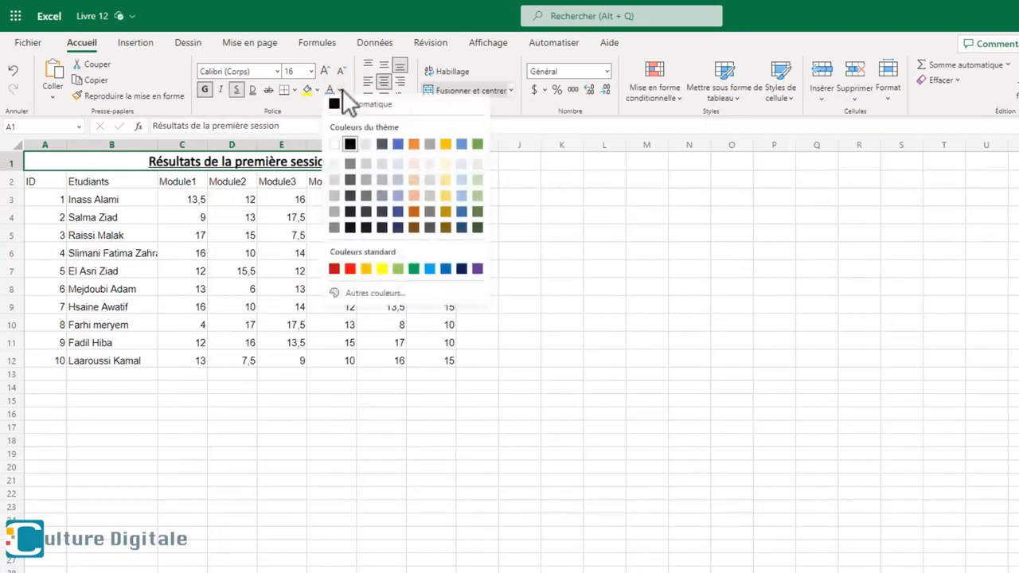
click(404, 229)
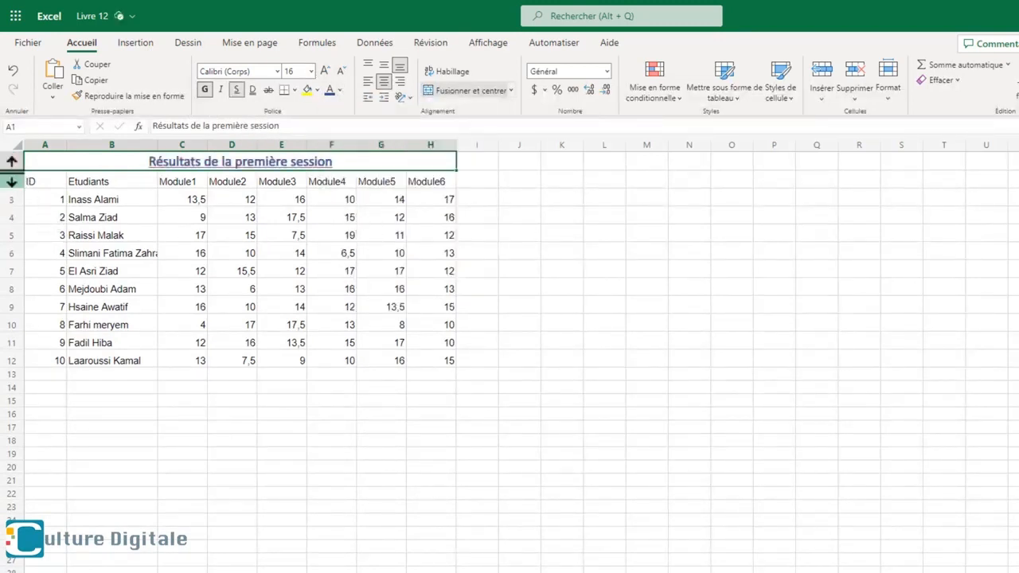
- Make row 1 about twice as tall and center the title vertically and horizontally, trying out the other alignments
drag(11, 172, 19, 202)
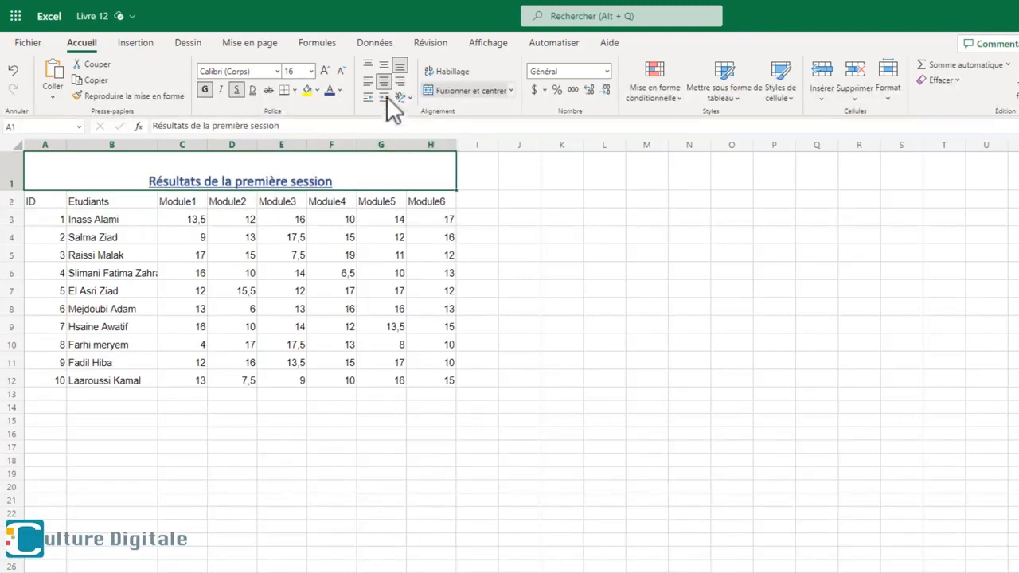
click(383, 67)
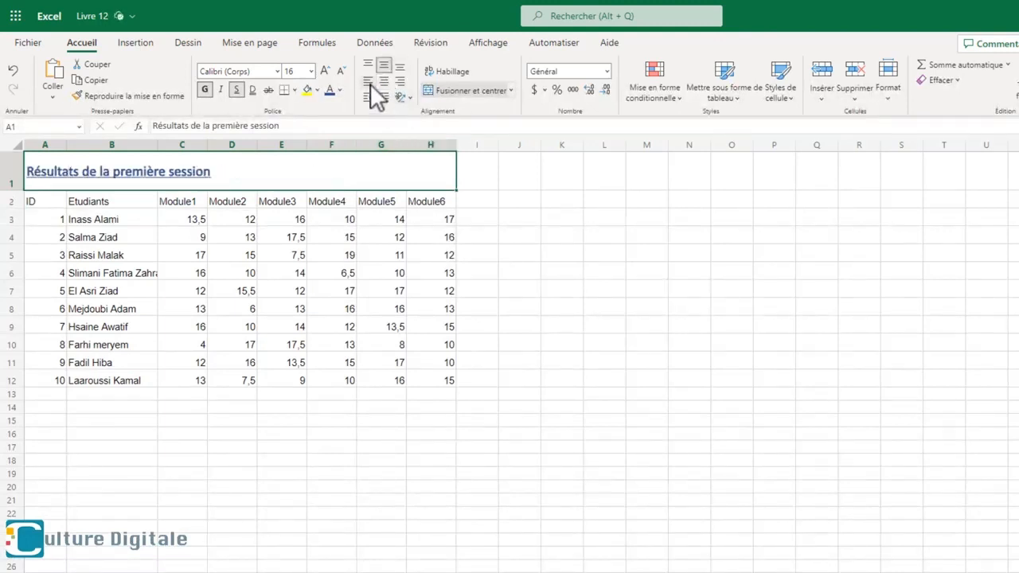
click(400, 82)
click(399, 67)
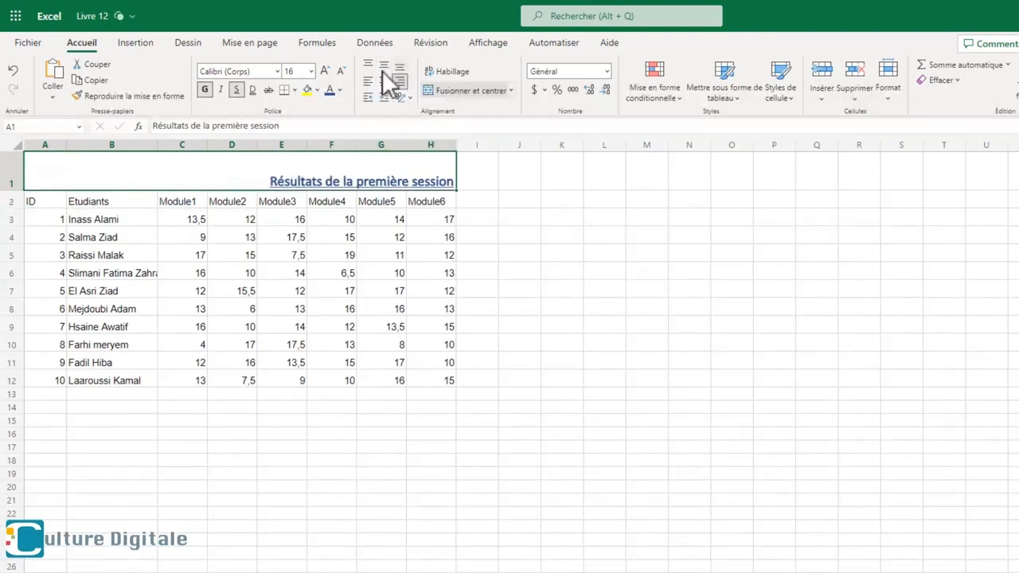
click(382, 68)
click(369, 67)
click(385, 67)
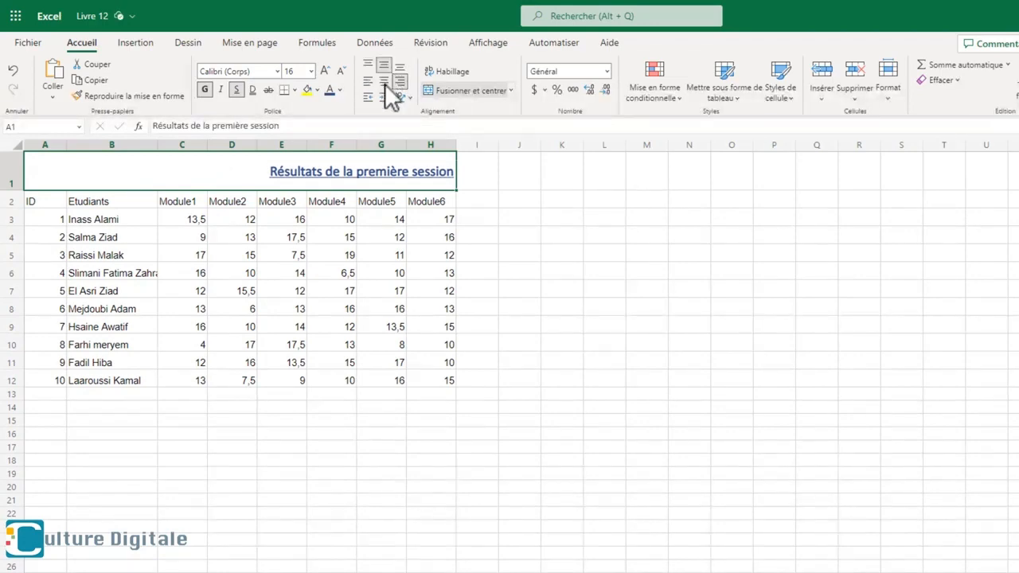
click(385, 83)
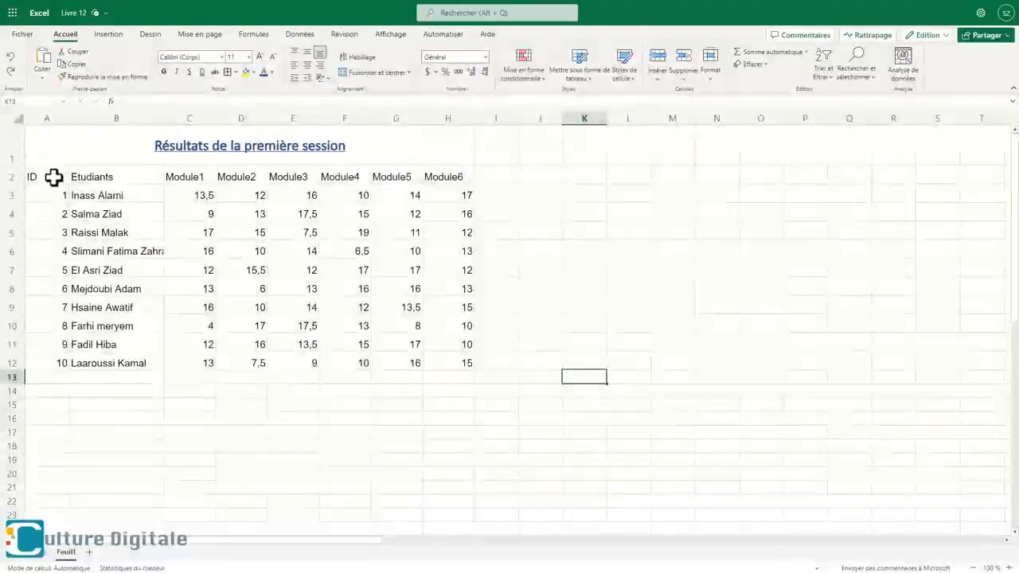
- Apply borders around every cell of the table range A2:H12
drag(54, 176, 439, 355)
drag(548, 442, 548, 442)
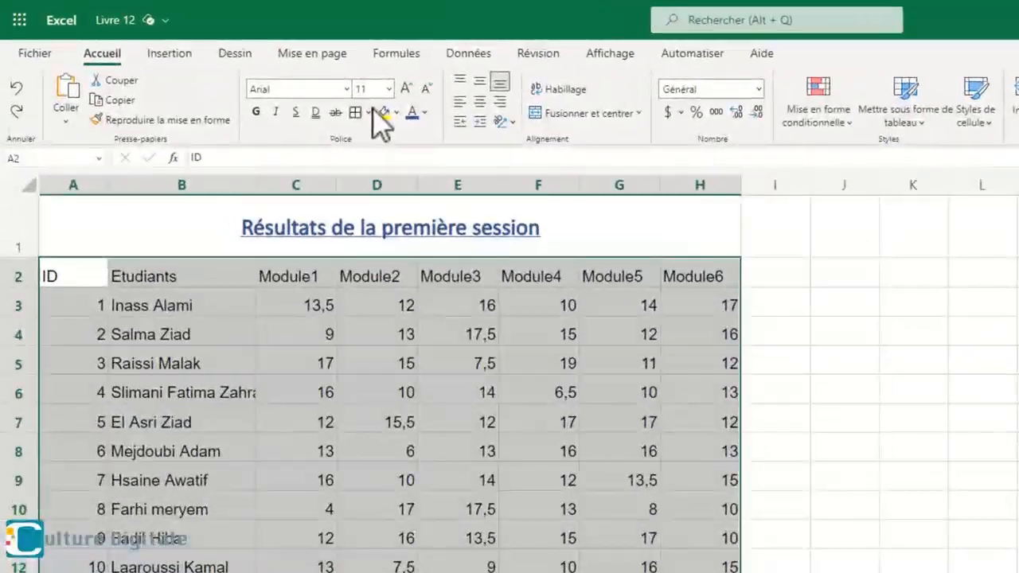
click(370, 111)
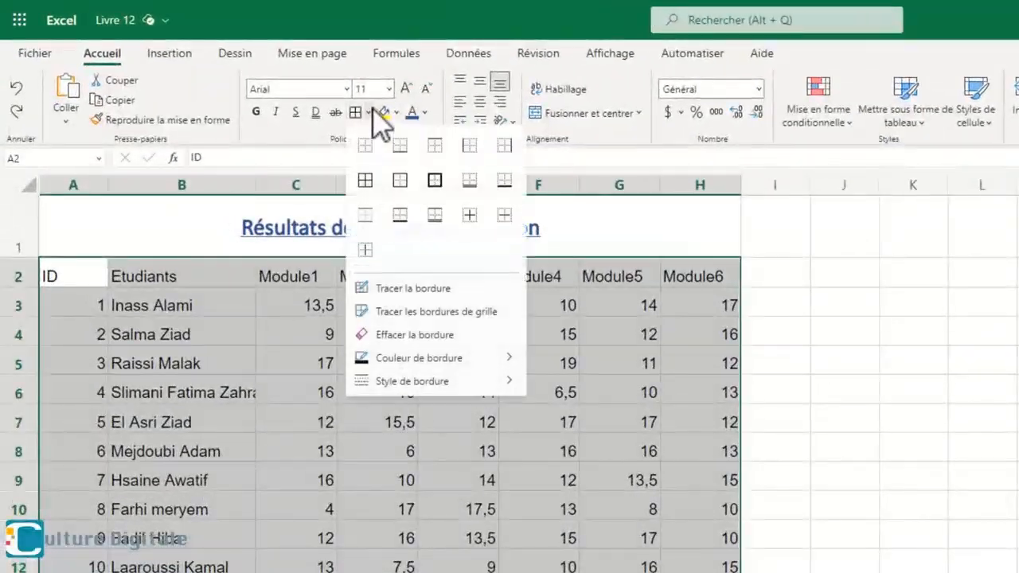
click(365, 183)
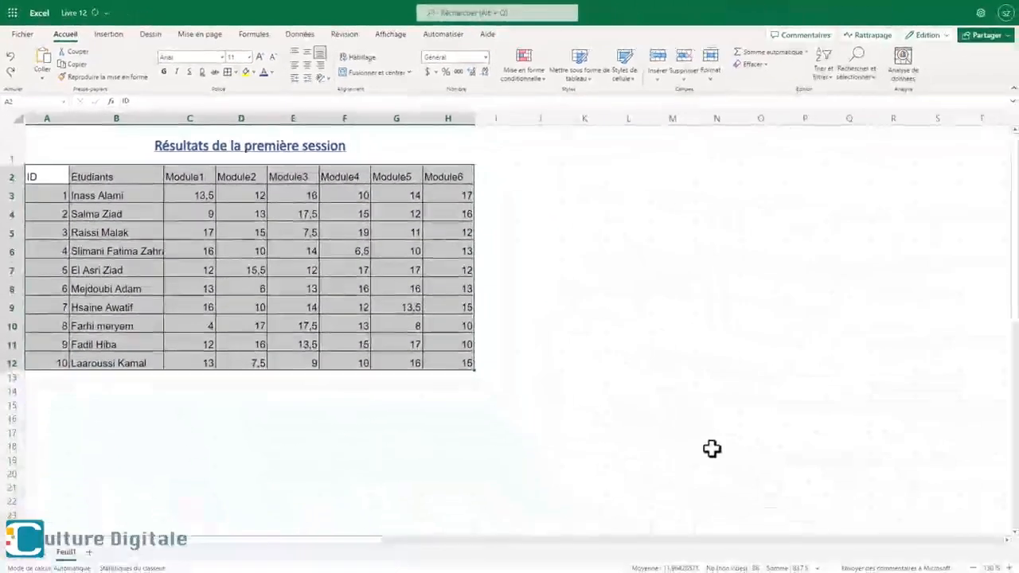
click(748, 503)
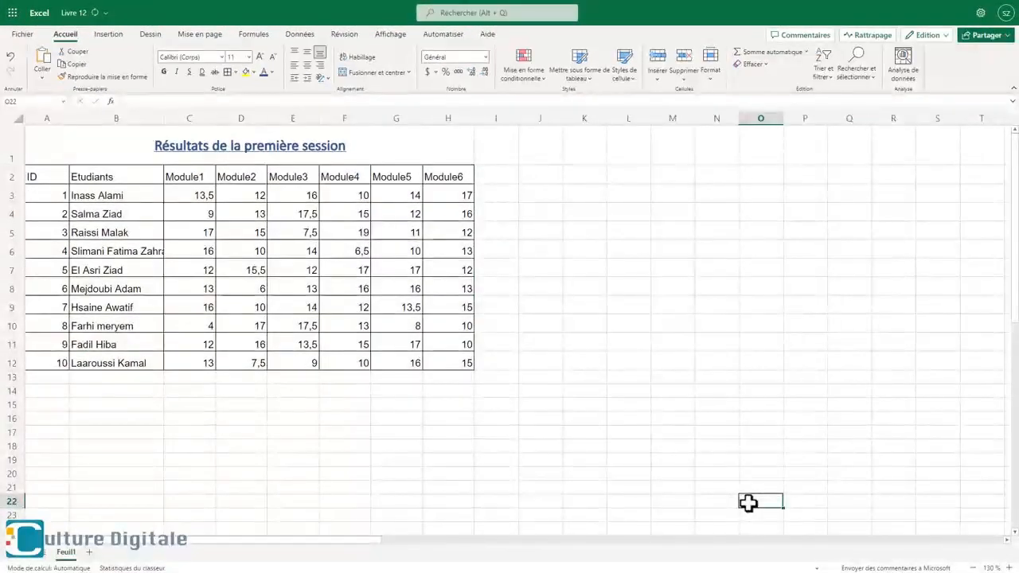
click(584, 460)
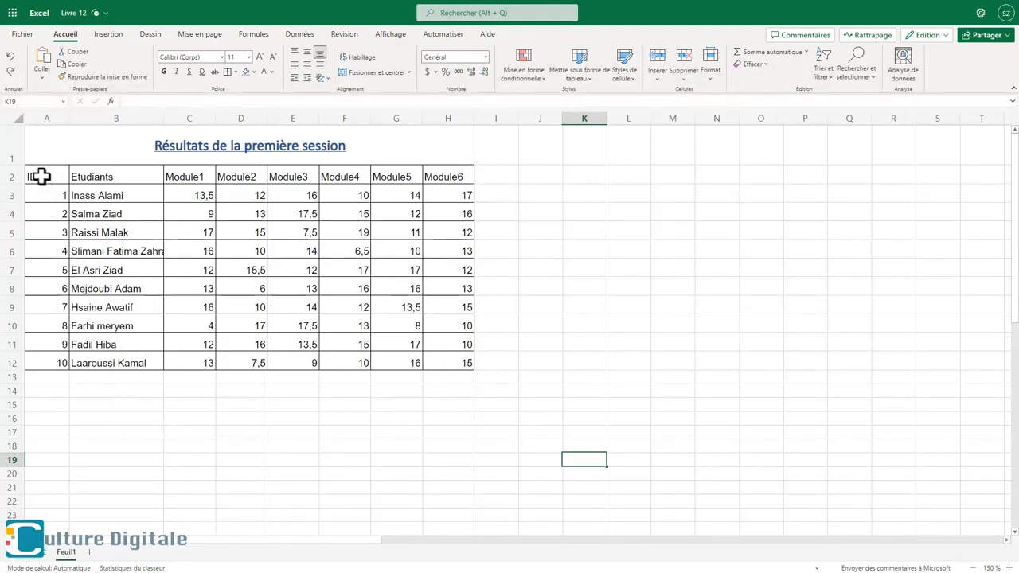
- Format the header row A2:H2 in bold Calibri (Corps), size 12
drag(43, 176, 113, 186)
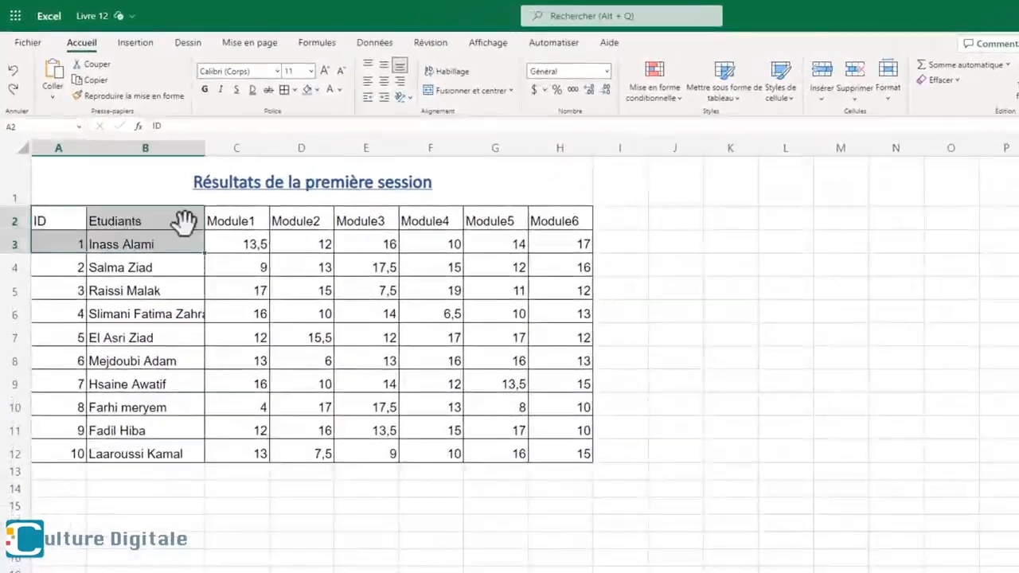
drag(183, 221, 562, 215)
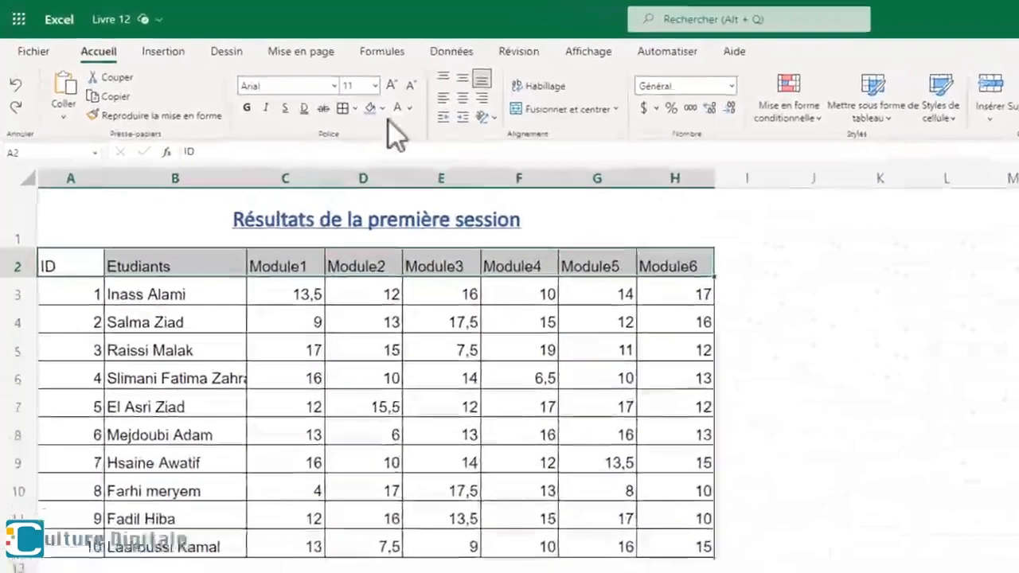
click(347, 89)
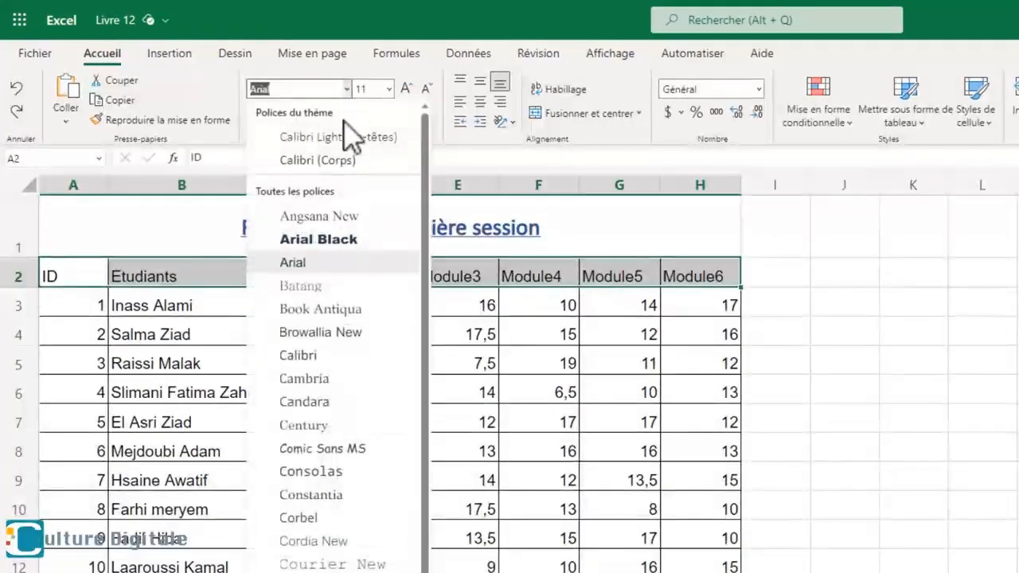
click(352, 163)
click(389, 90)
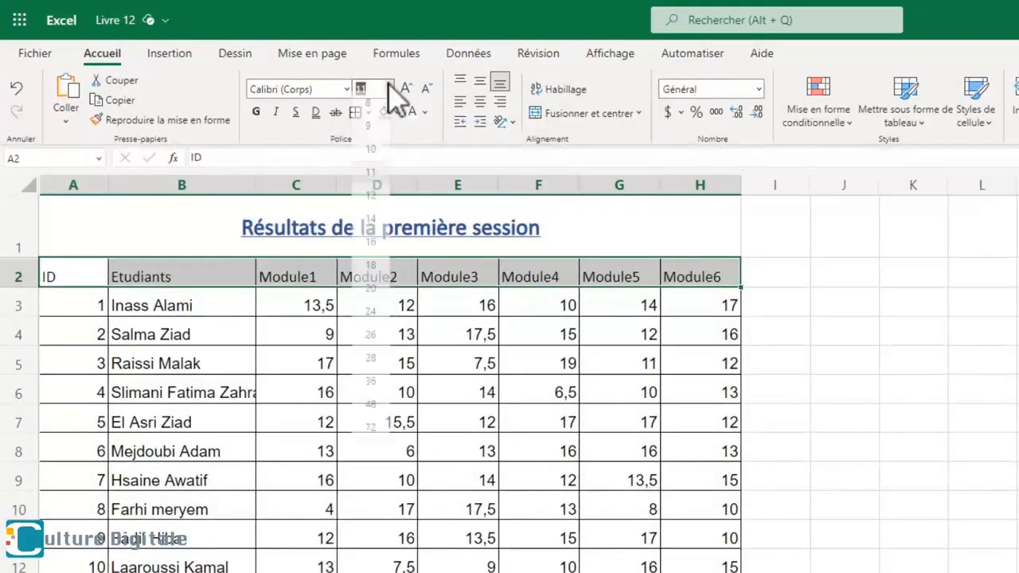
click(374, 204)
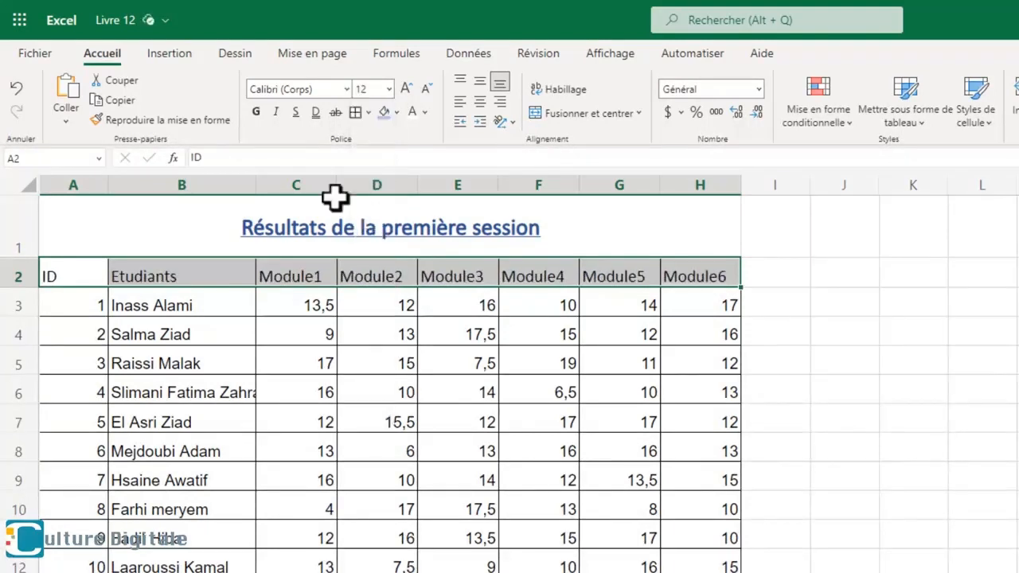
click(256, 112)
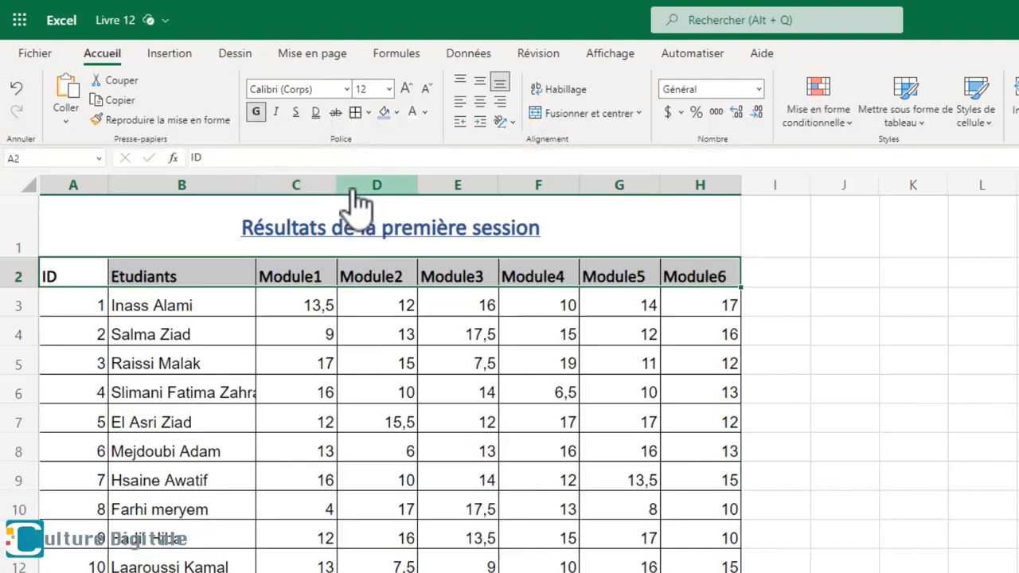
- Fill the header row A2:H2 with dark blue and make its text white
click(396, 112)
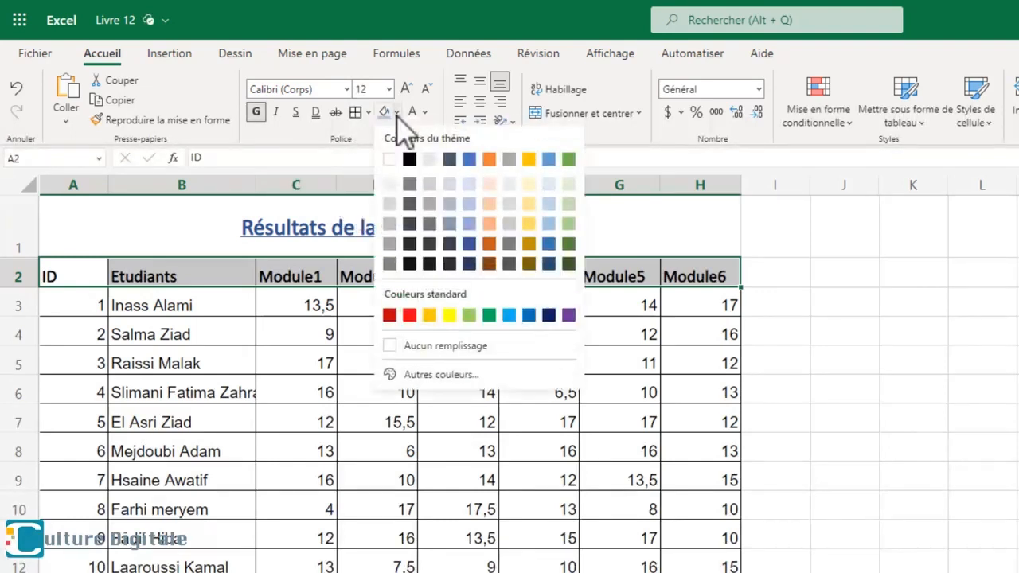
click(469, 245)
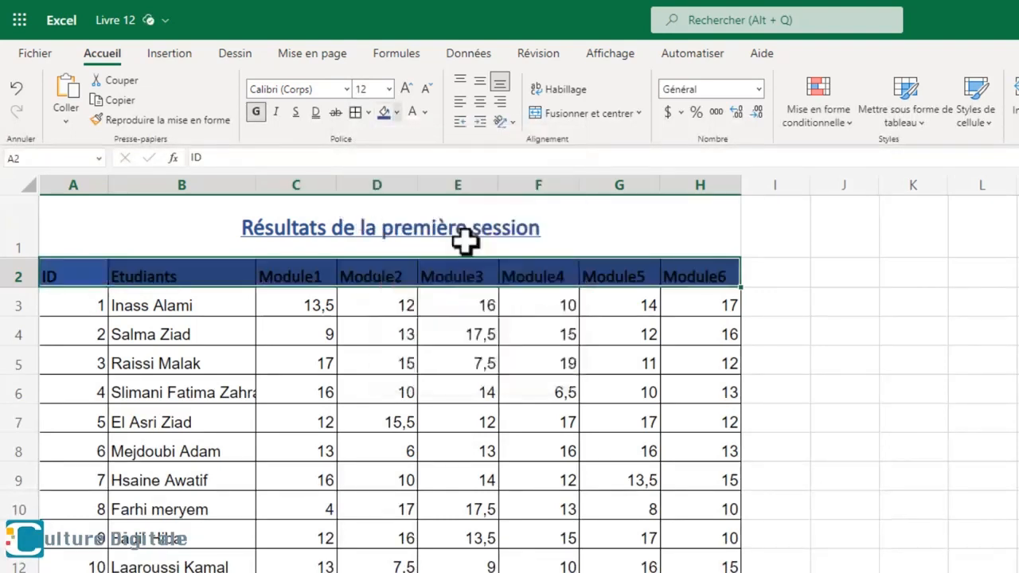
click(426, 112)
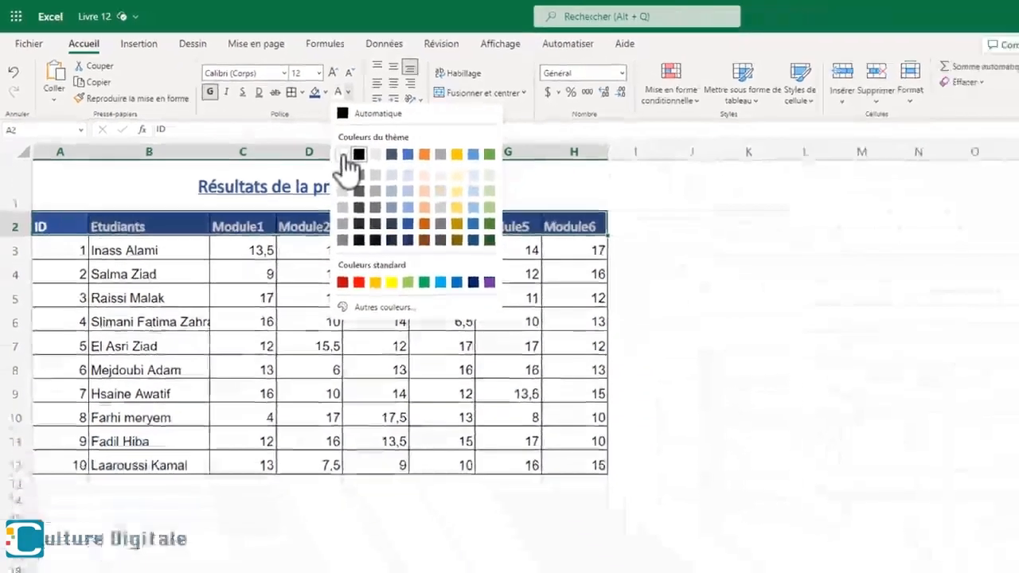
click(430, 185)
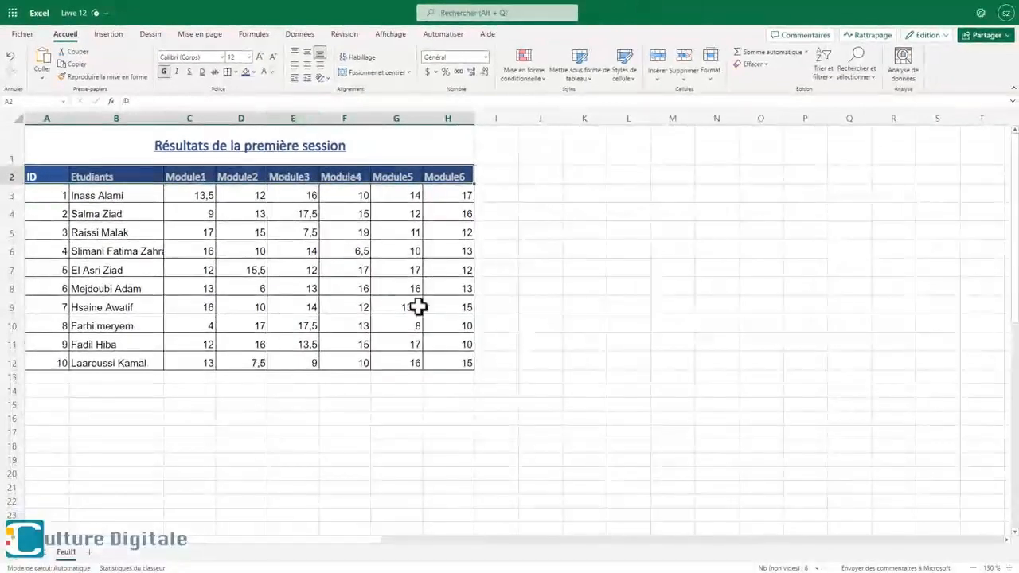
click(552, 406)
- Set the student rows A3:H12 in Calibri (Corps) and give them a lighter blue theme fill
drag(50, 195, 460, 357)
click(222, 58)
click(199, 107)
click(253, 71)
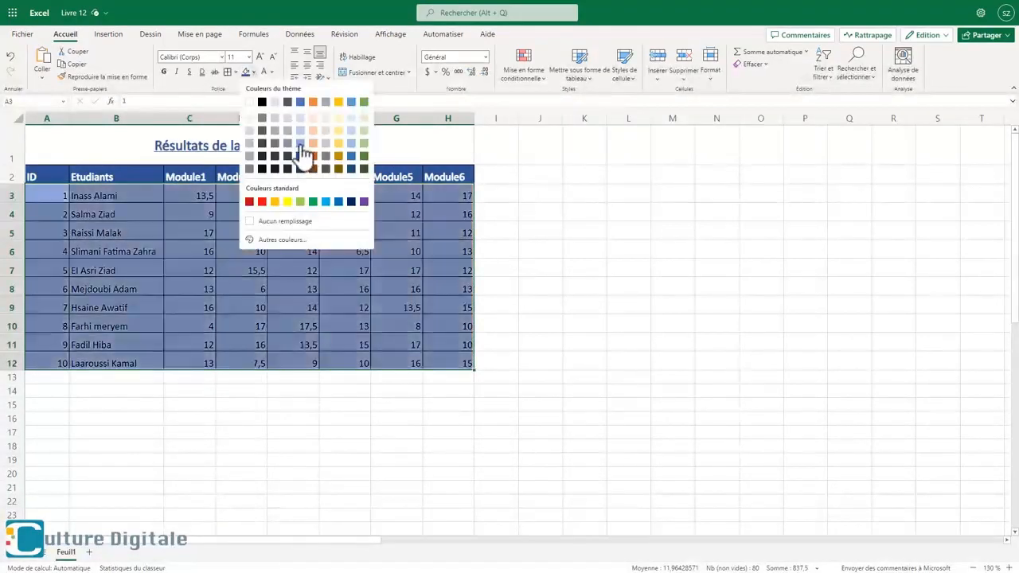
click(268, 130)
click(618, 418)
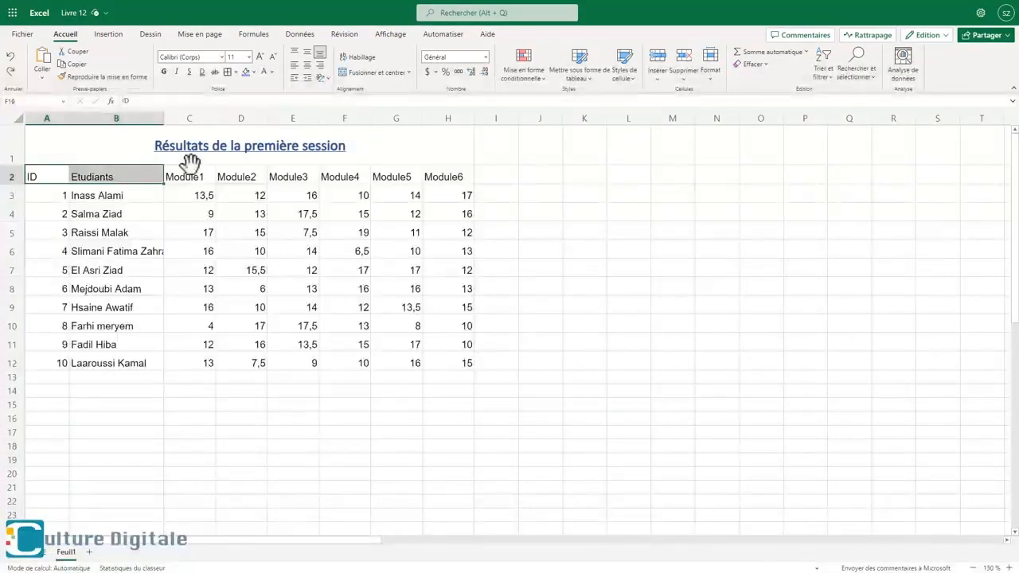
- Apply the Accent1 cell style to the header row A2:H2
drag(191, 161, 419, 162)
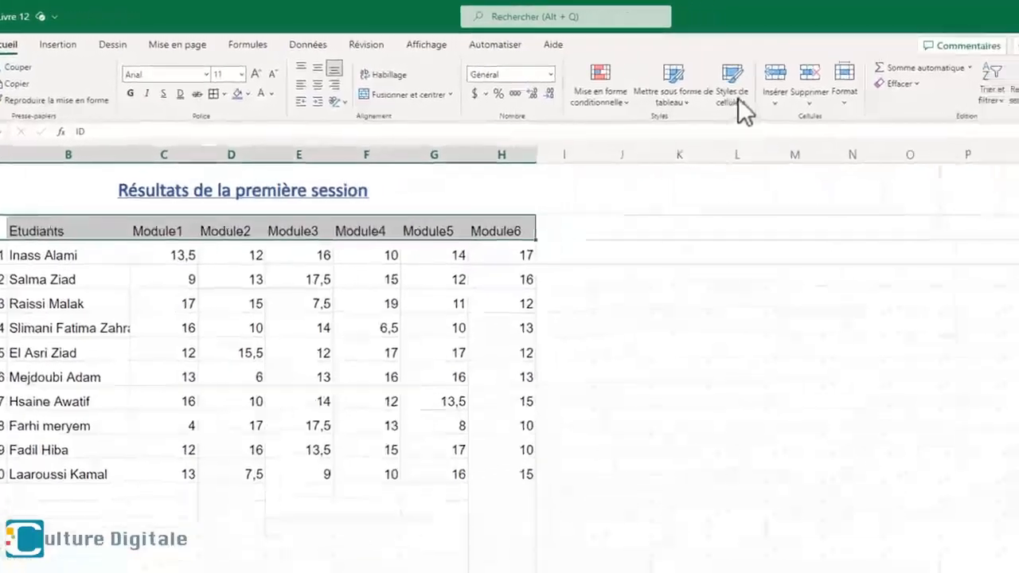
click(736, 99)
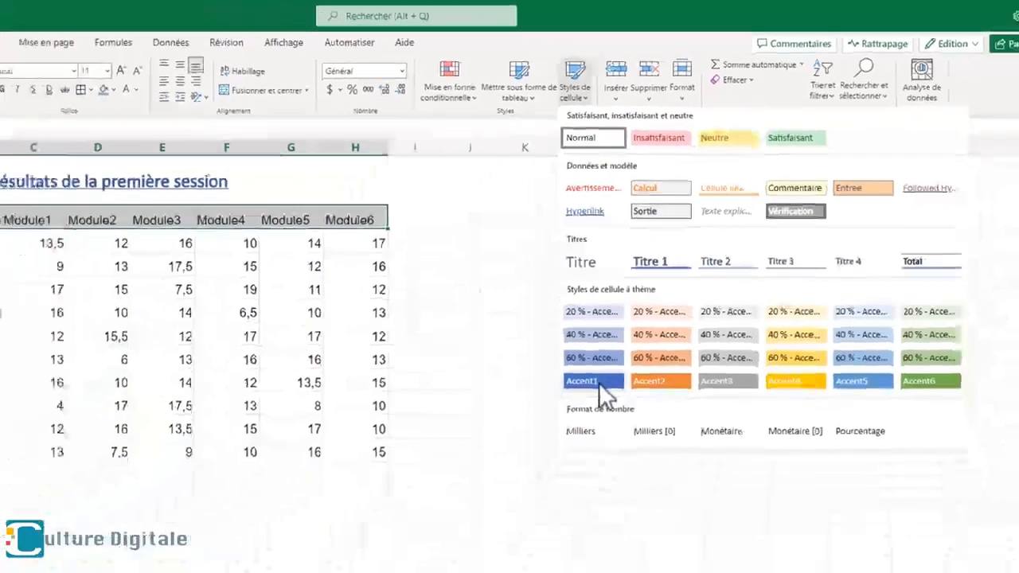
click(535, 478)
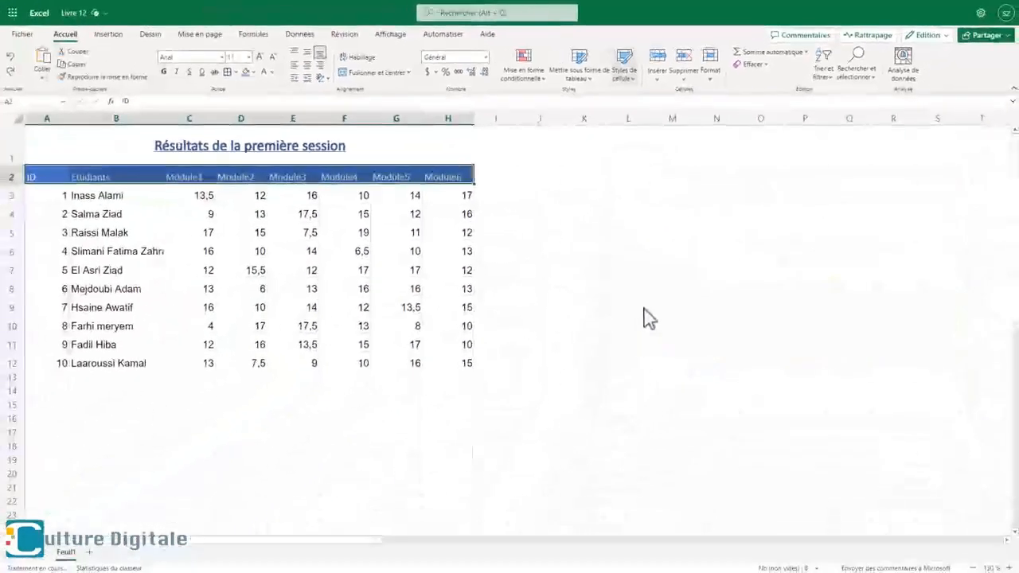
- Apply a lighter blue Accent1 themed cell style to the student rows A3:H12
drag(36, 197, 453, 364)
click(635, 79)
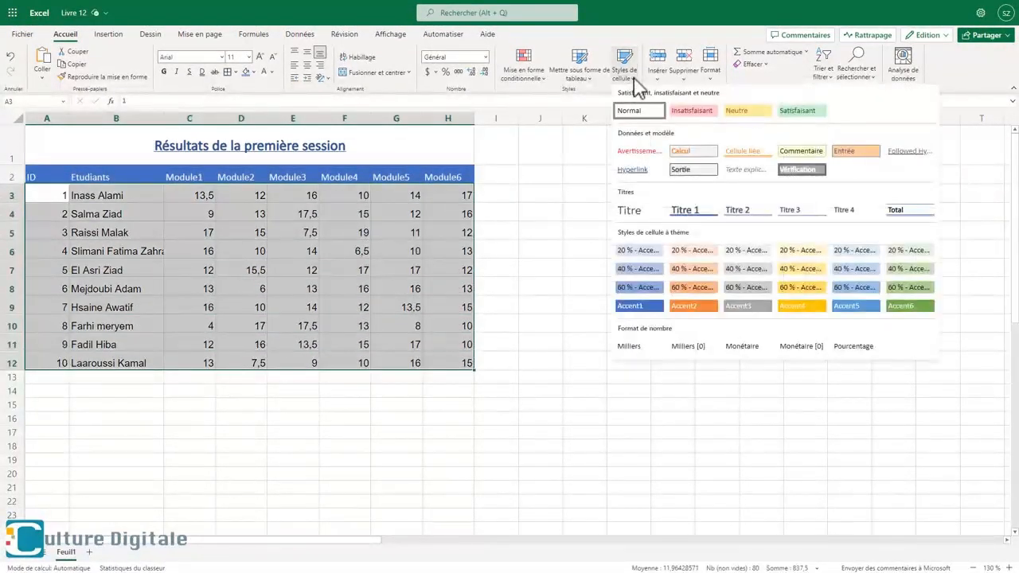
click(628, 283)
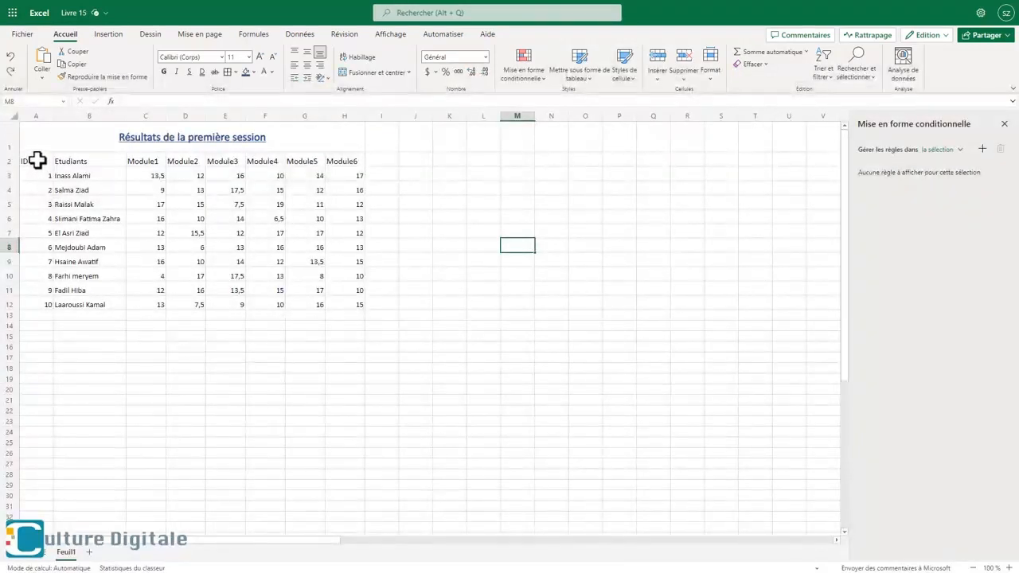
- In the Livre 15 workbook, format A2:H12 as a table with headers using a medium blue table style
drag(36, 161, 345, 307)
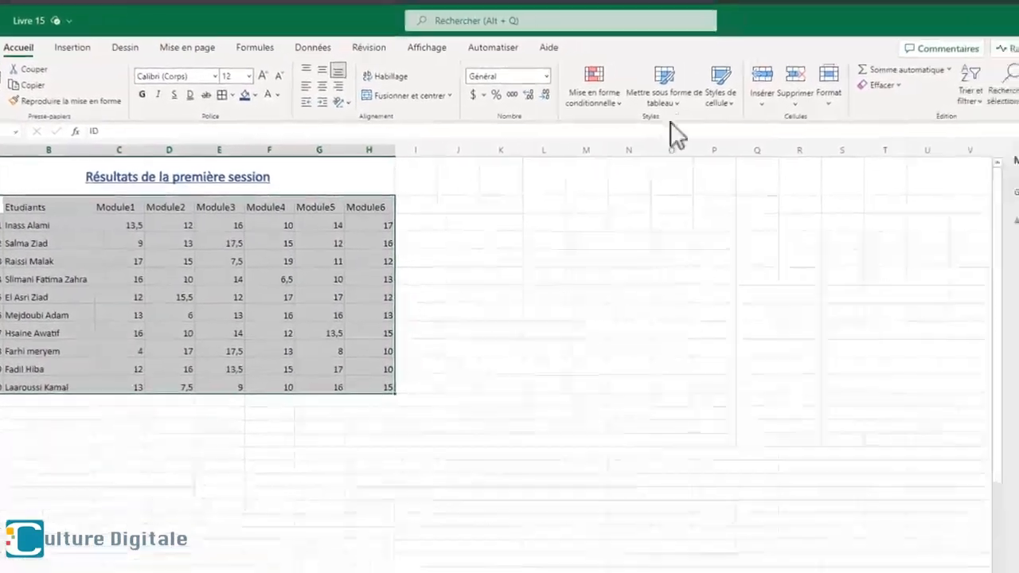
click(739, 94)
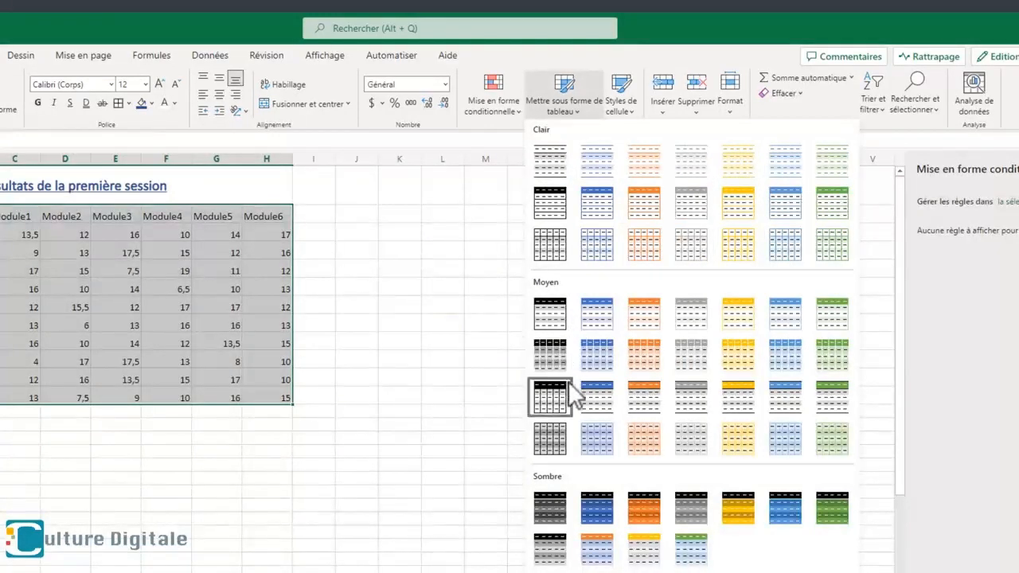
click(604, 360)
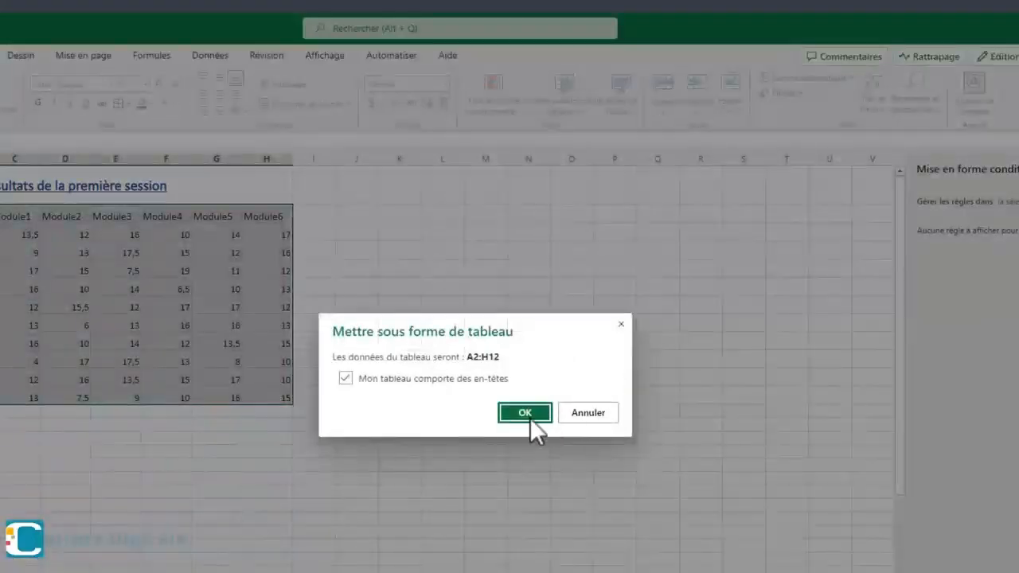
click(522, 413)
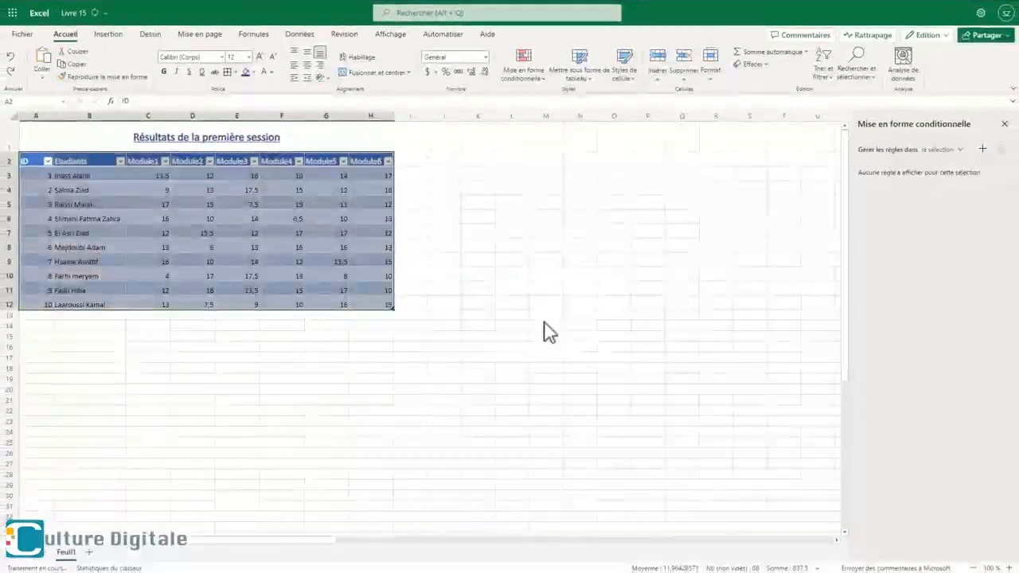
click(406, 345)
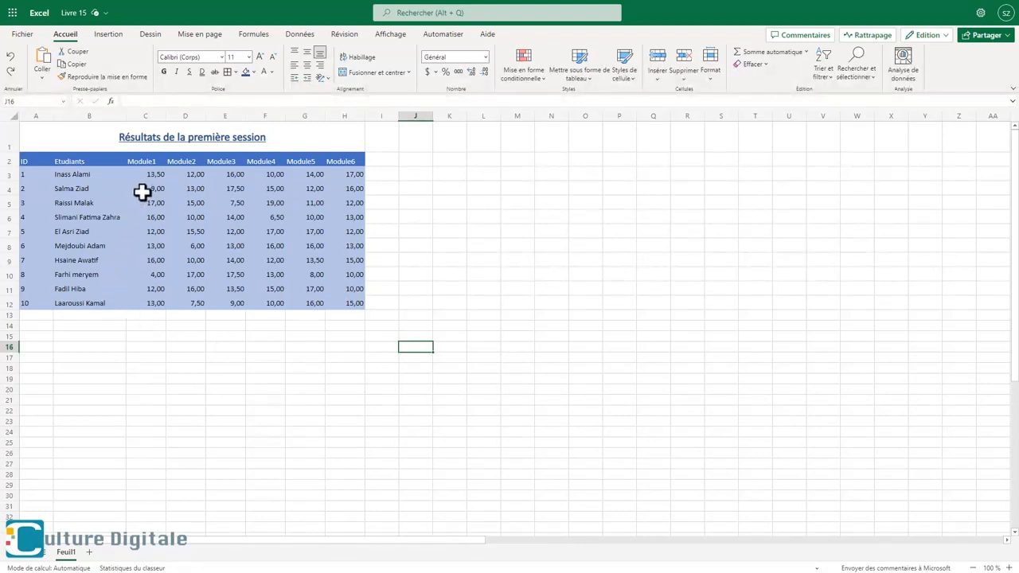
- Add a conditional formatting rule to grades C3:H12 that highlights values greater than or equal to 13 with green fill and green text
drag(146, 174, 340, 299)
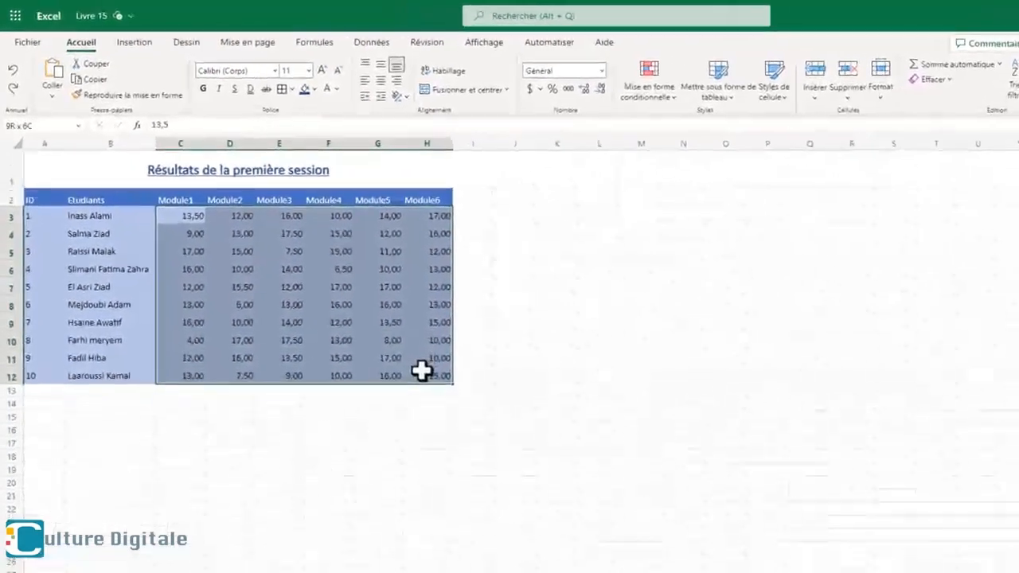
drag(421, 370, 427, 374)
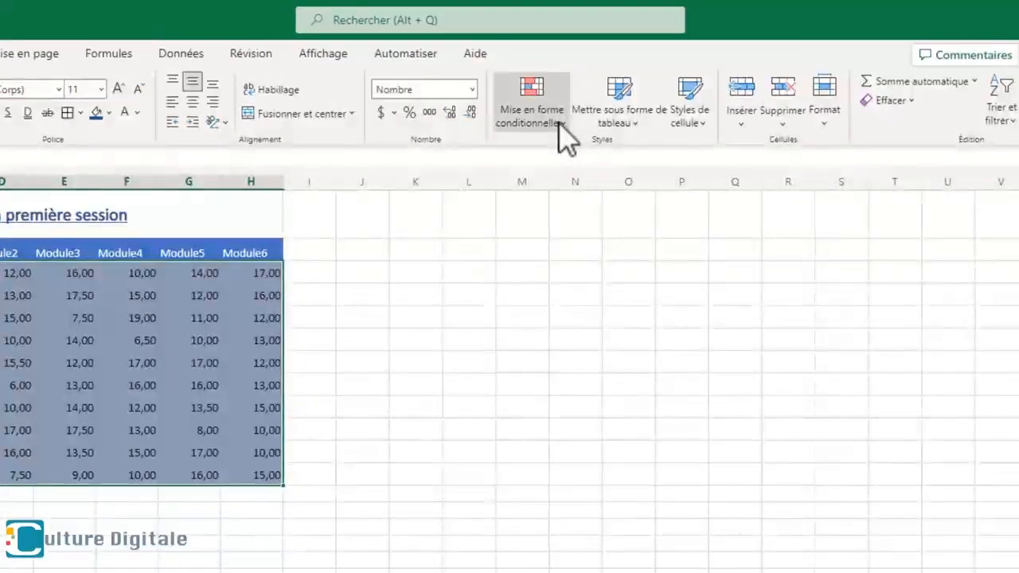
click(675, 98)
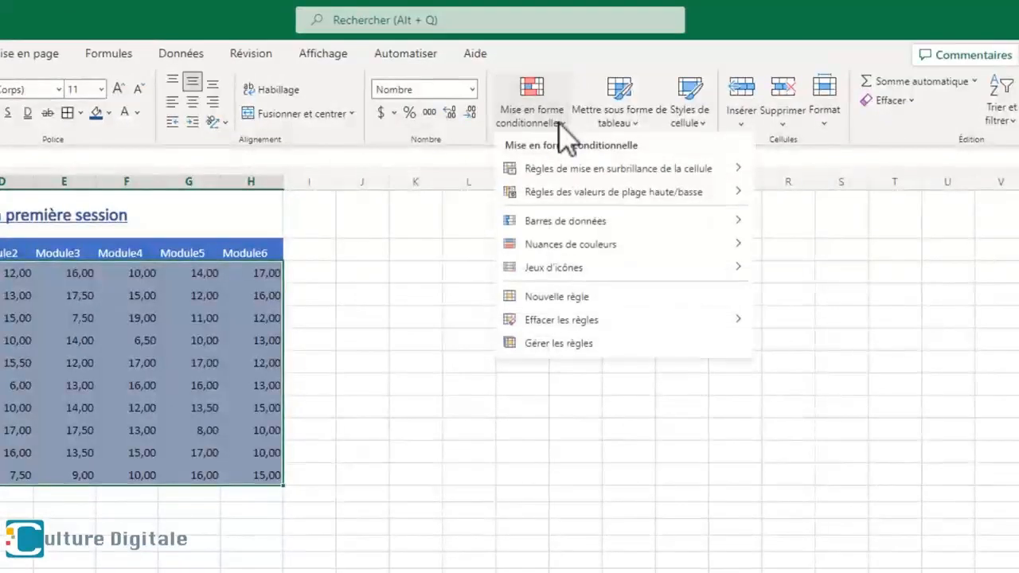
click(583, 309)
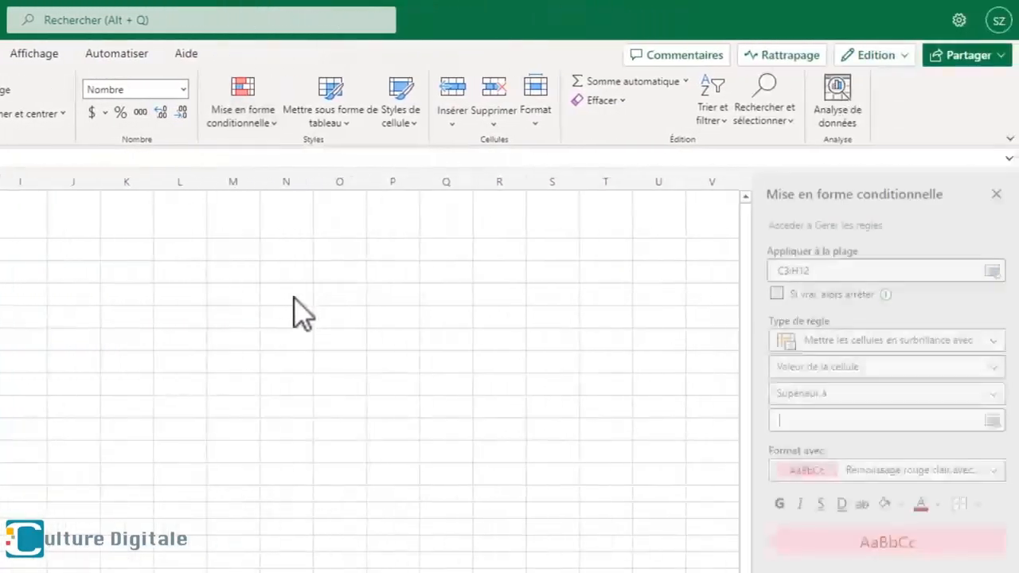
click(995, 402)
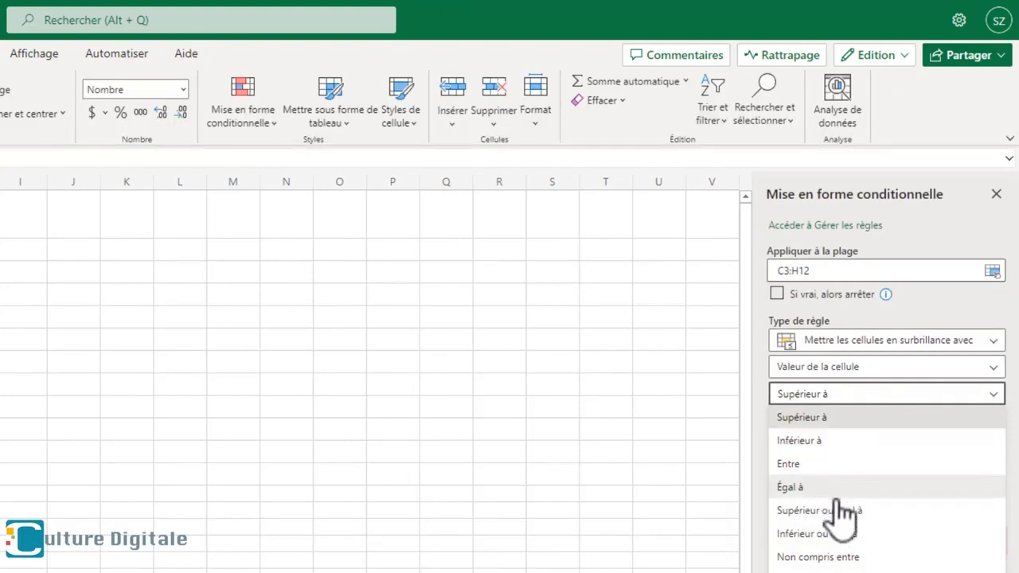
click(836, 513)
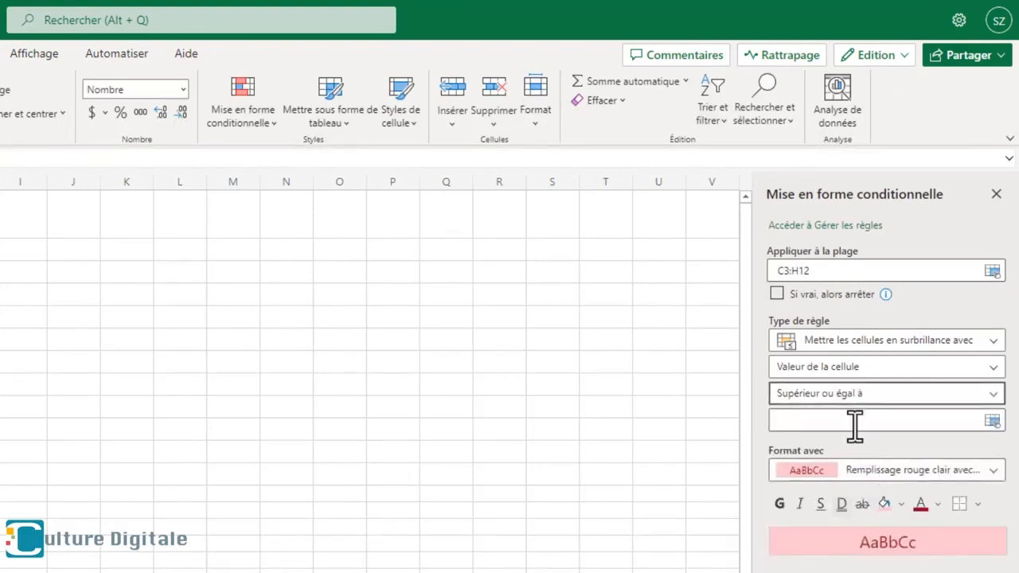
click(854, 422)
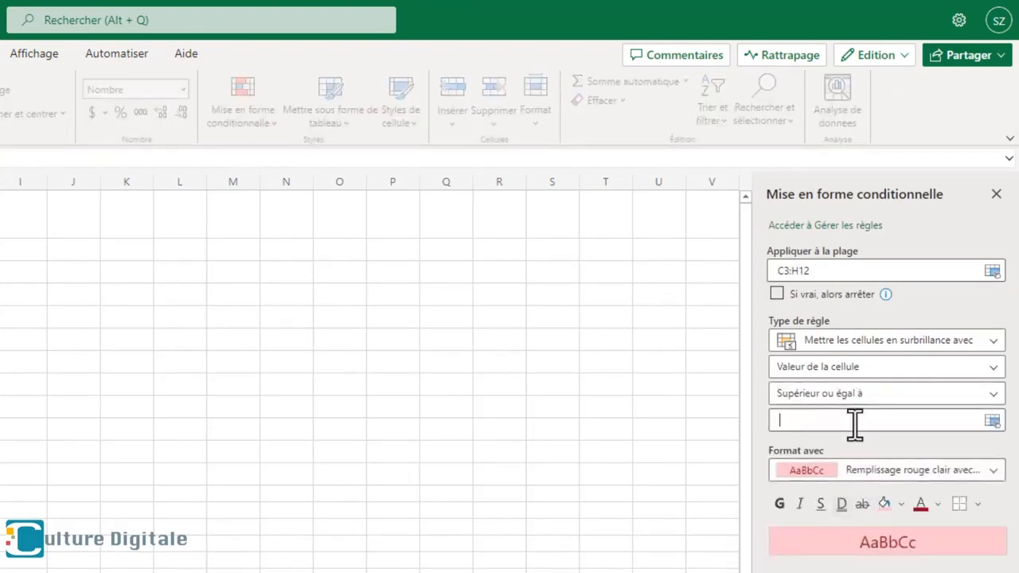
text(13)
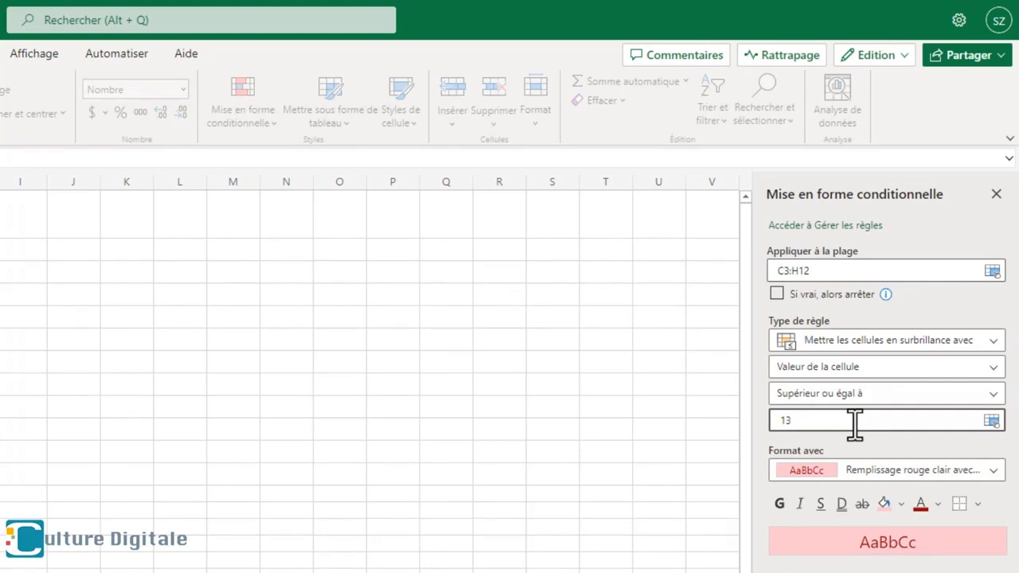
click(895, 466)
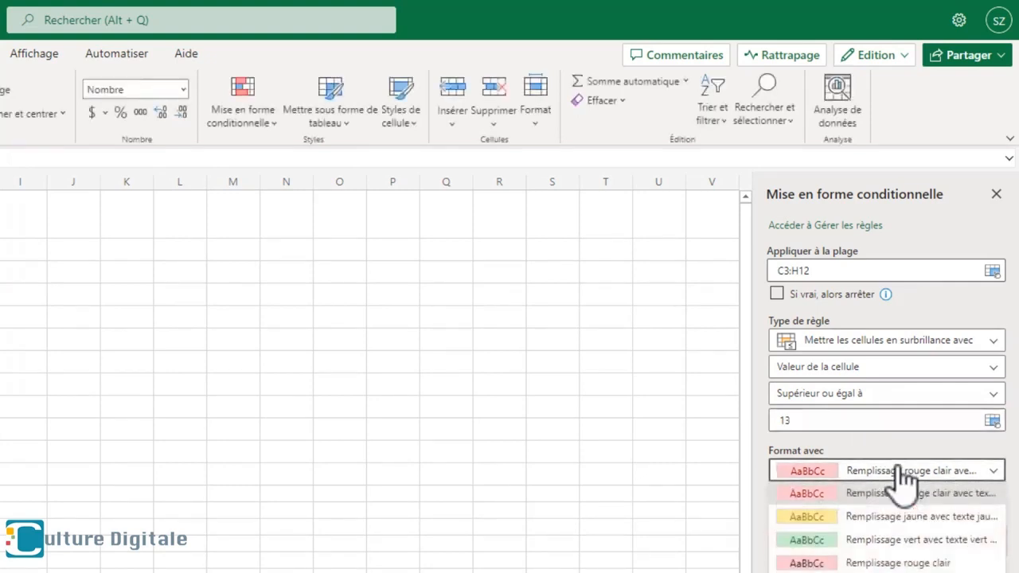
click(886, 541)
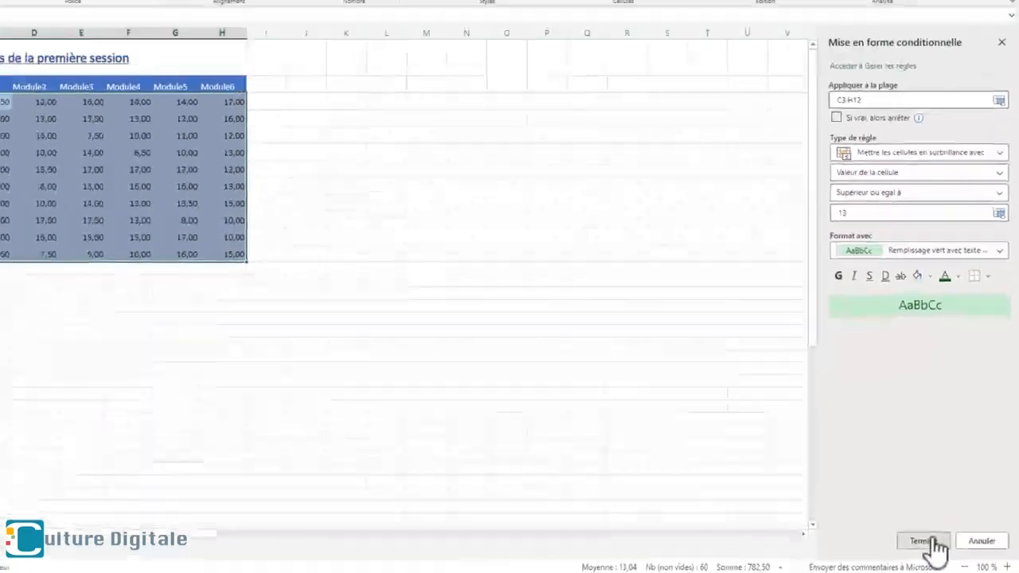
click(897, 533)
- Add a second conditional formatting rule to C3:H12 that highlights values between 10 and 12 with yellow fill and yellow text
click(982, 149)
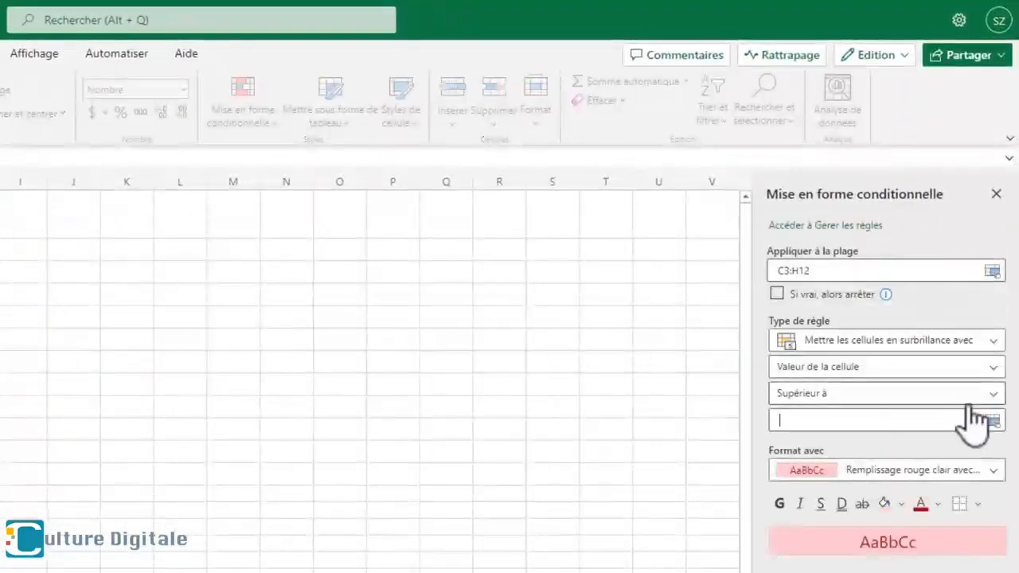
click(979, 253)
click(820, 464)
click(814, 421)
text(10)
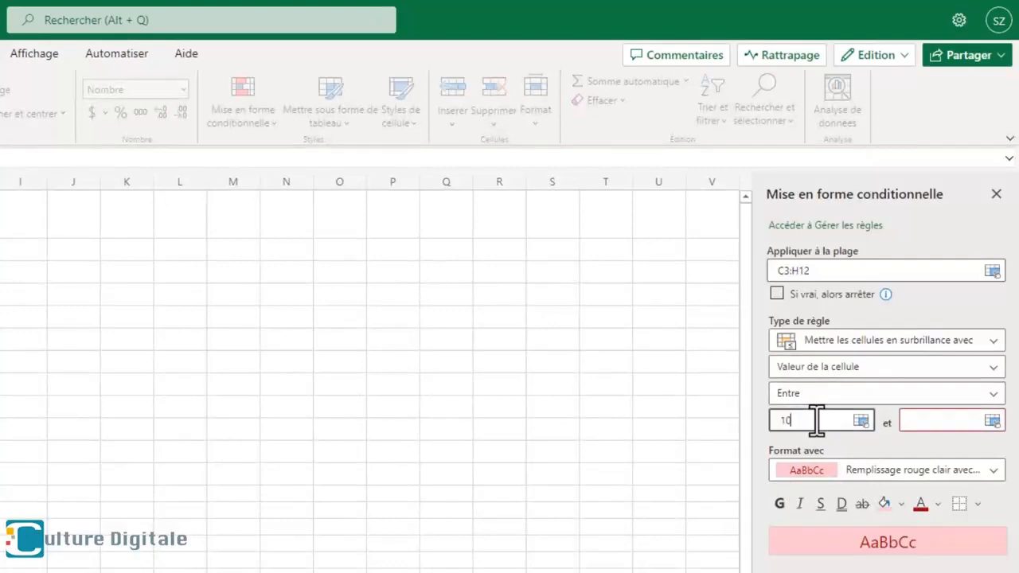
click(937, 422)
text(12)
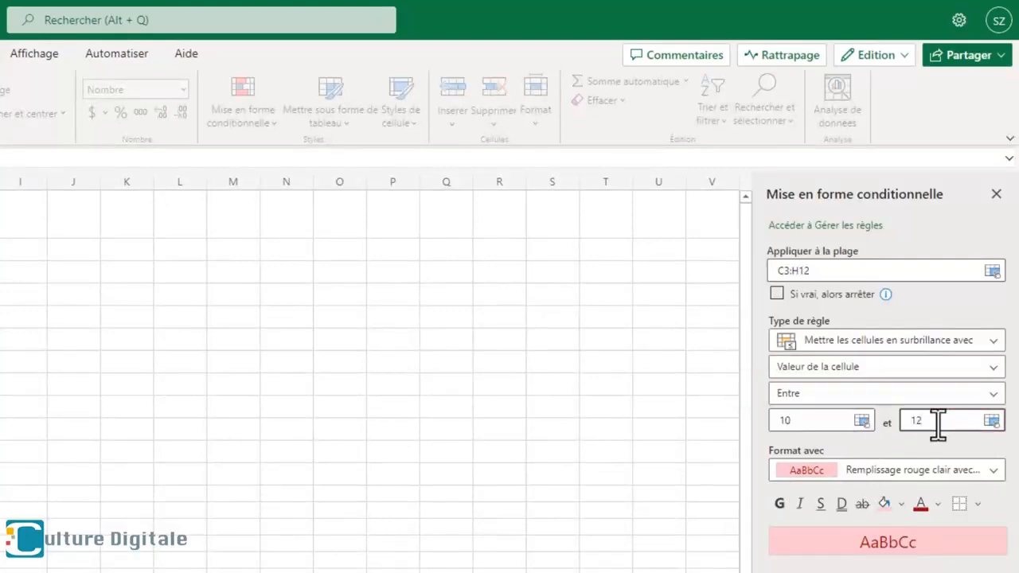
click(885, 471)
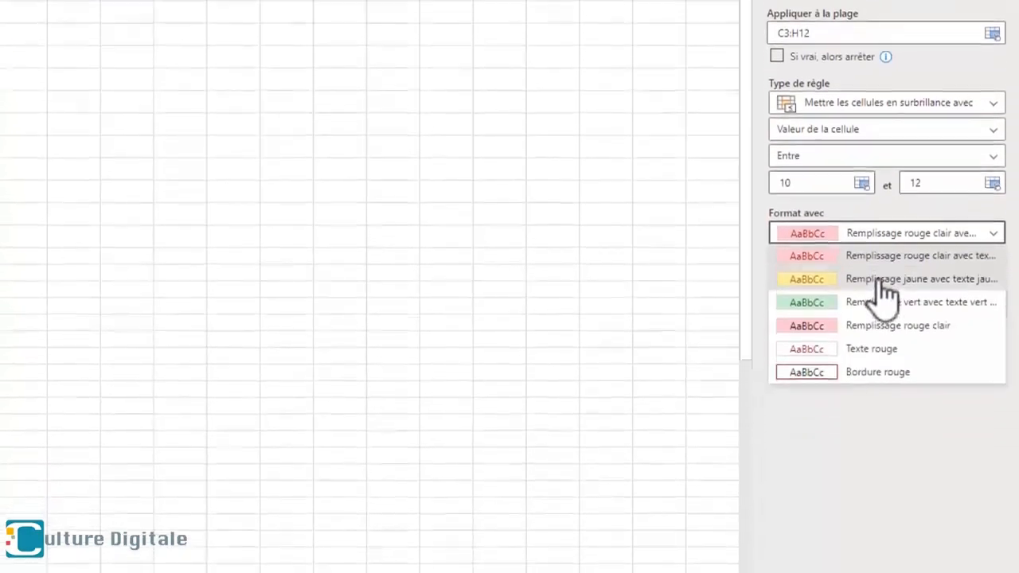
click(879, 515)
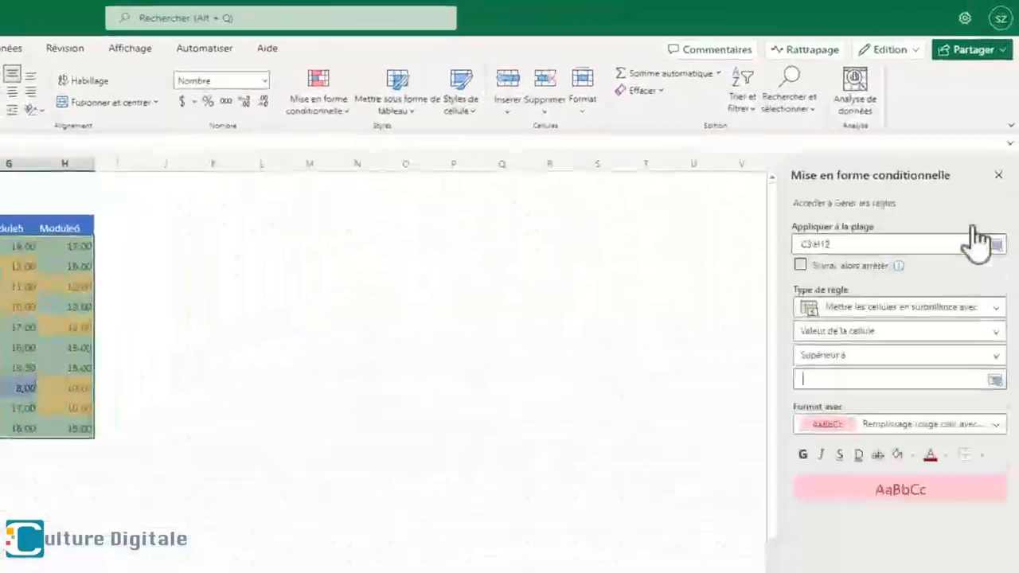
- Add a third conditional formatting rule to C3:H12 that highlights values less than 10 with light red fill and red text
click(889, 355)
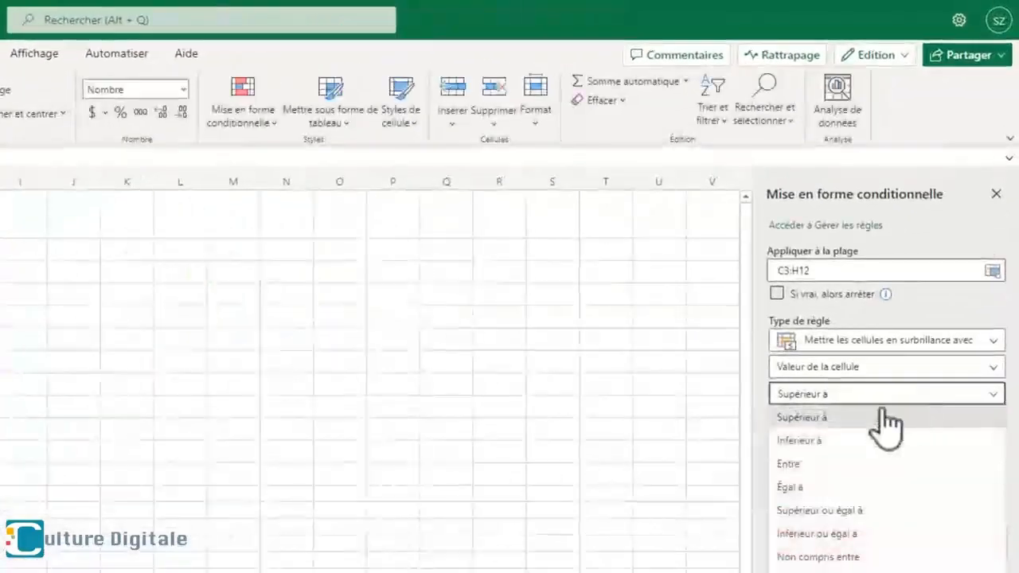
click(842, 398)
text(10)
click(812, 470)
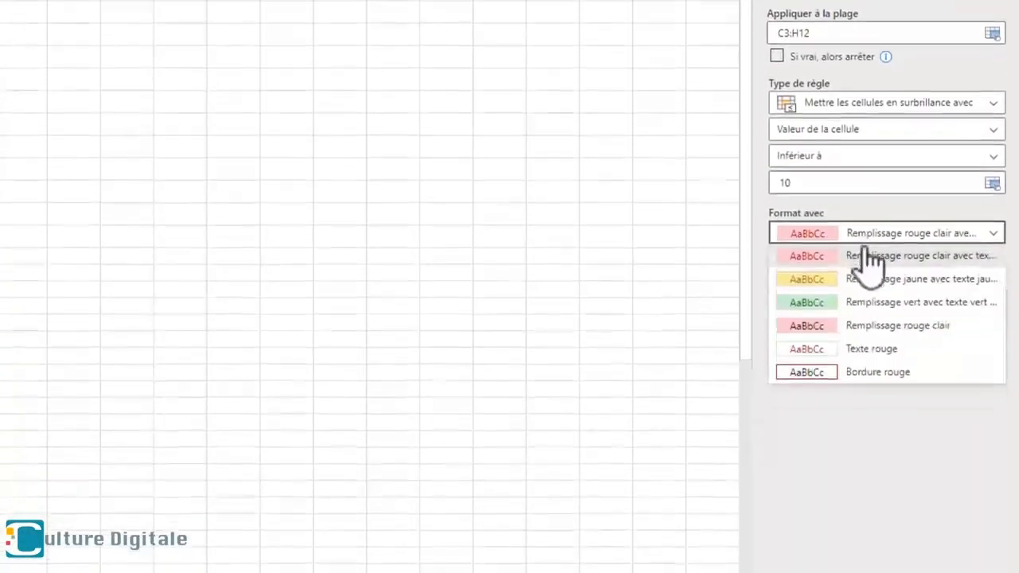
click(808, 496)
click(908, 530)
click(682, 469)
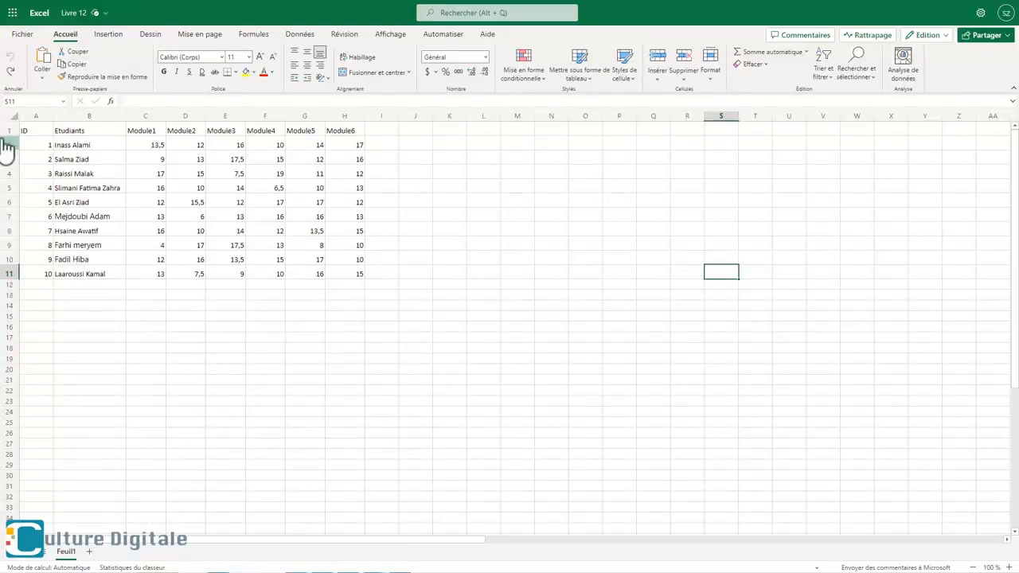
- In the Livre 12 workbook, insert a row above the headers and enter the title "Résultats de la première session" in A1
right_click(9, 135)
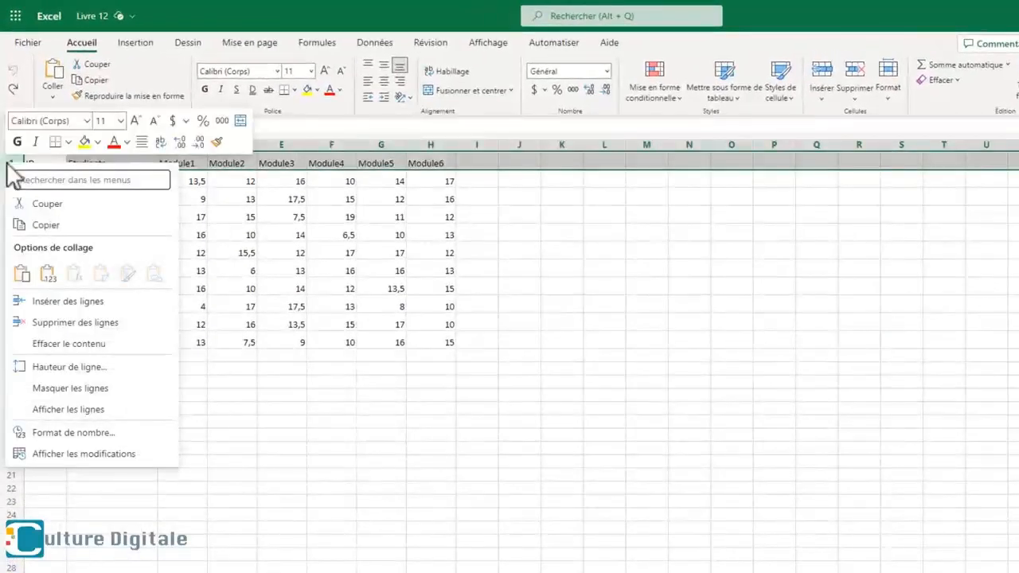
click(35, 306)
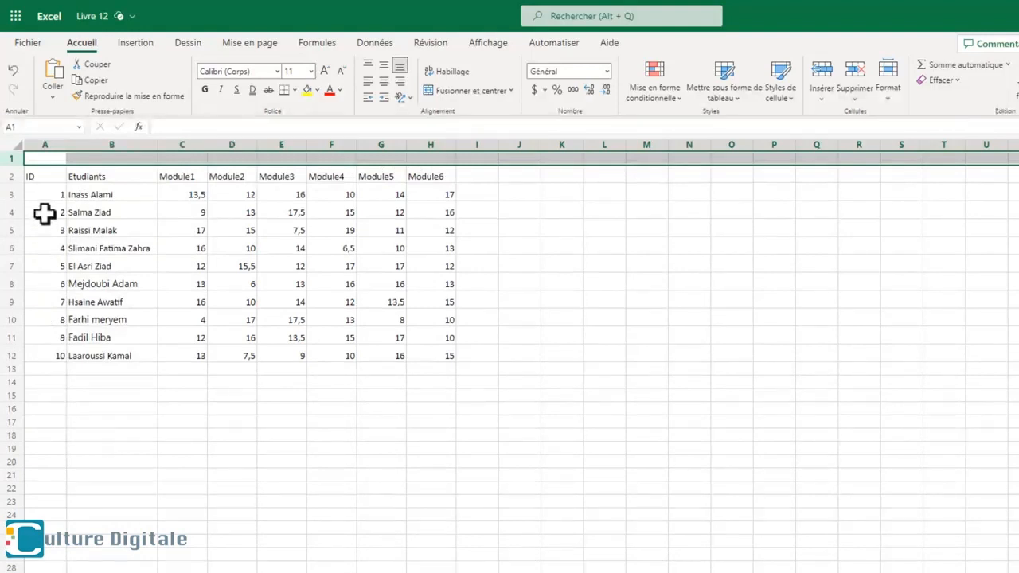
click(46, 157)
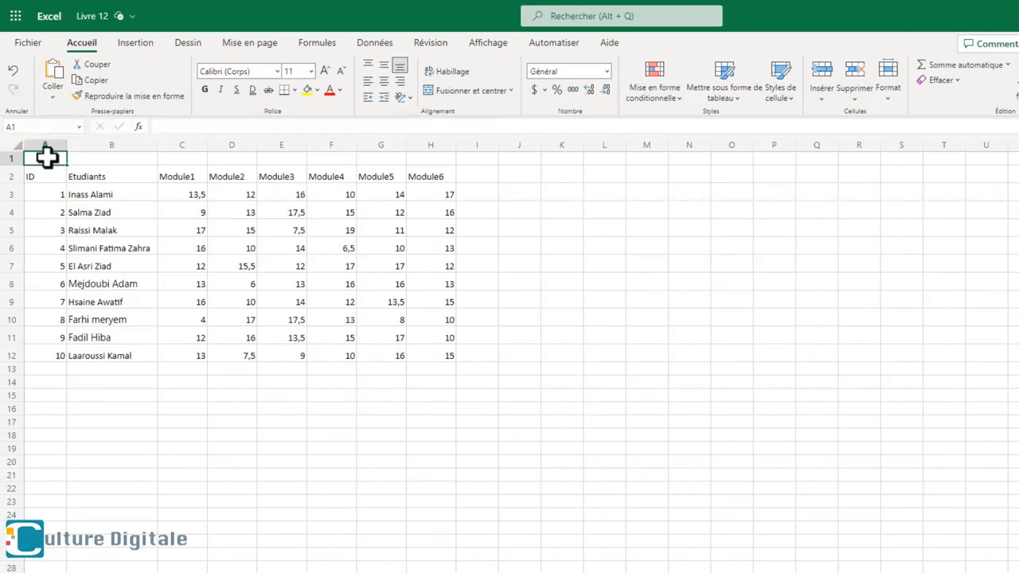
text(Résultats de la première session)
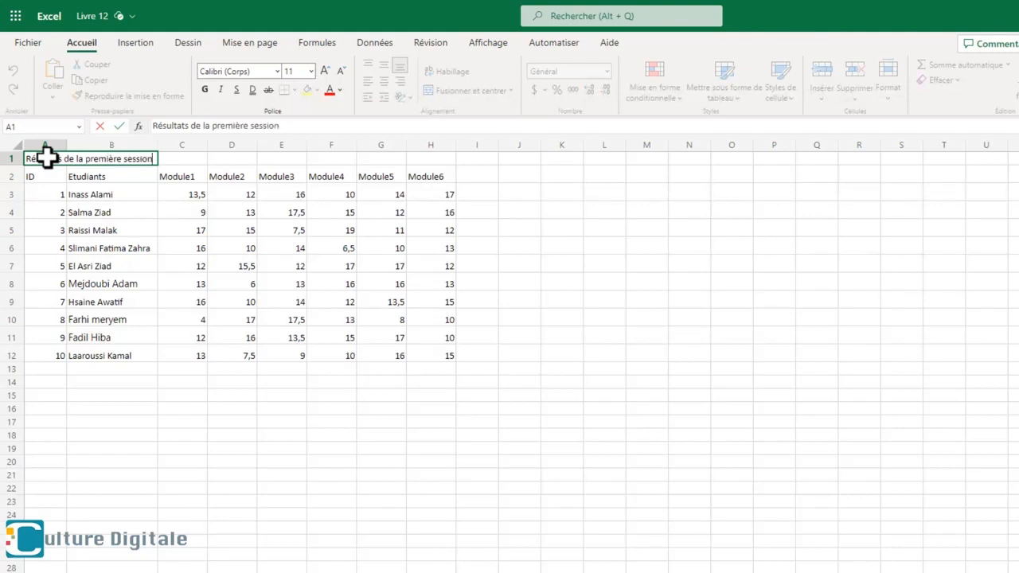
- Merge and center the title across A1:H1
drag(45, 157, 428, 156)
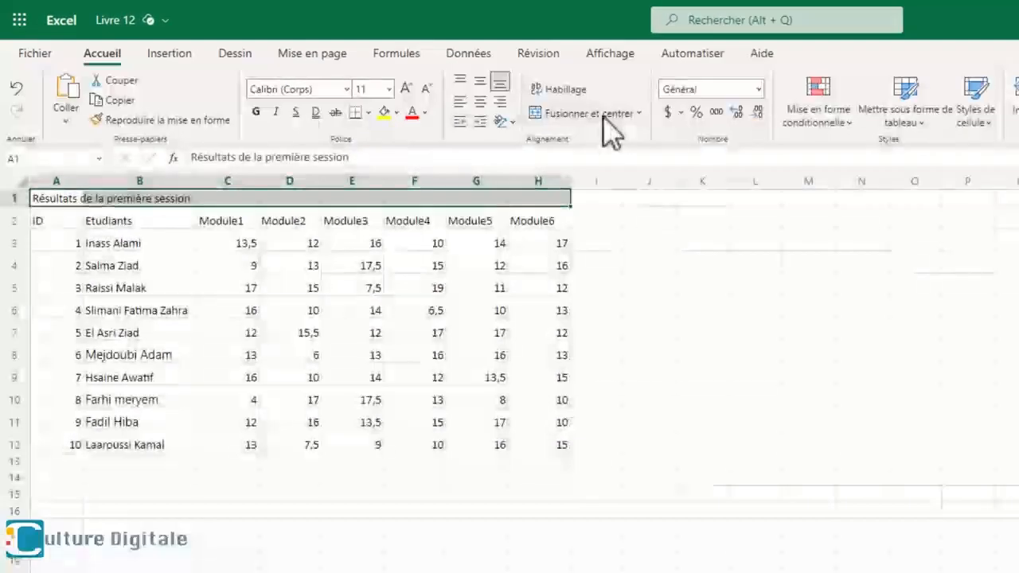
click(588, 114)
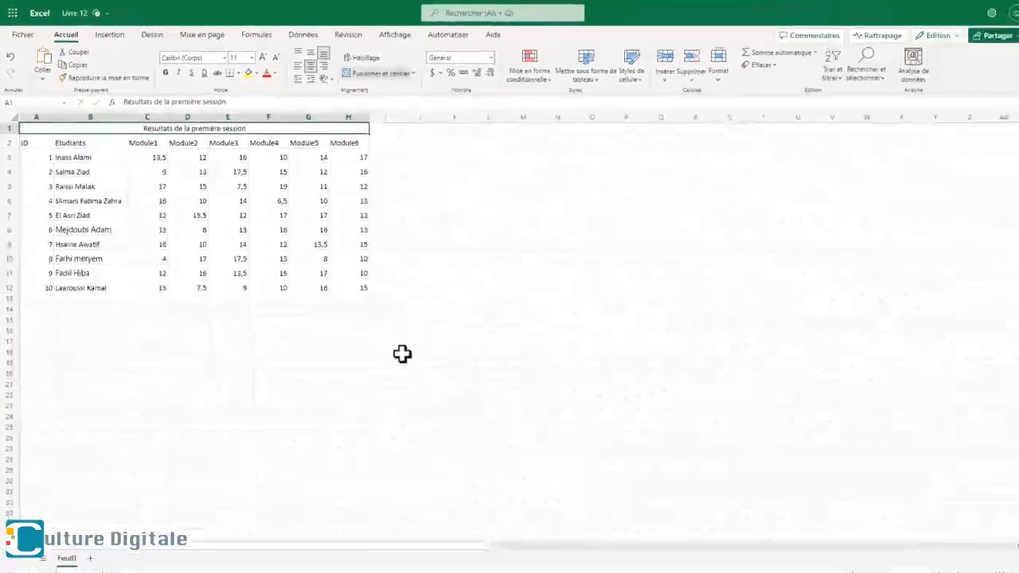
click(702, 511)
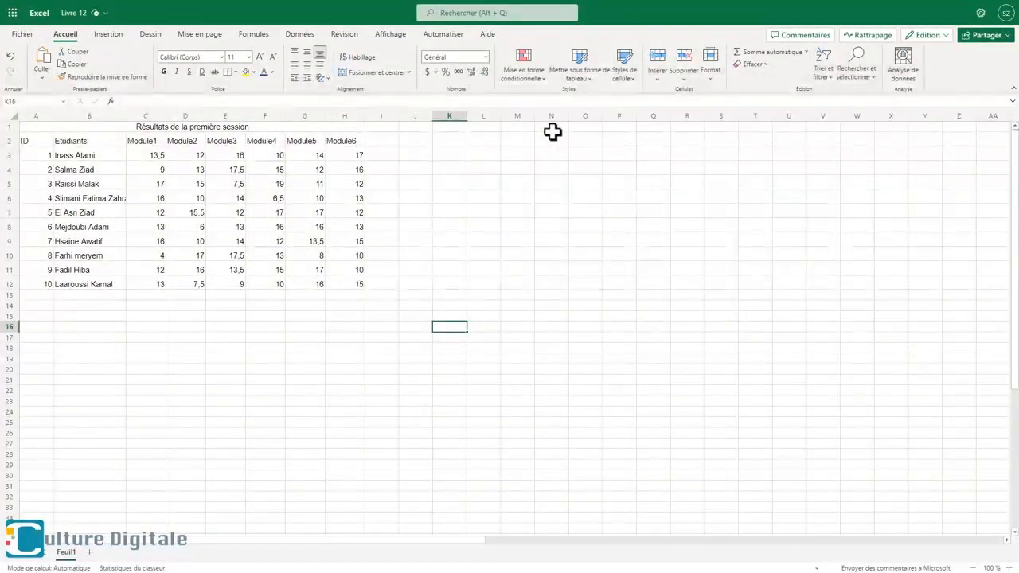
- Set the merged title in A1:H1 to the Calibri (Corps) font at size 16
click(231, 127)
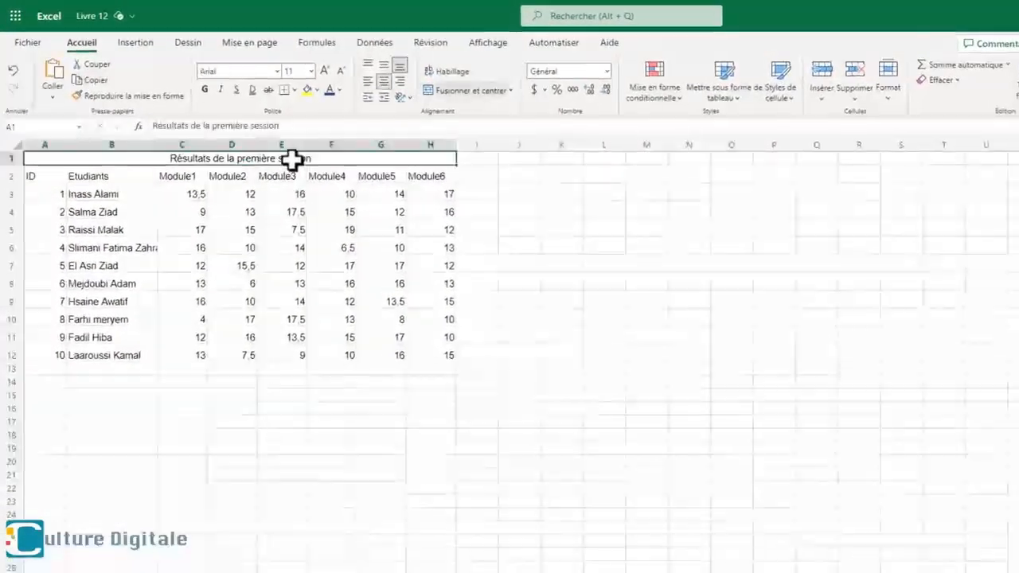
click(276, 72)
click(295, 132)
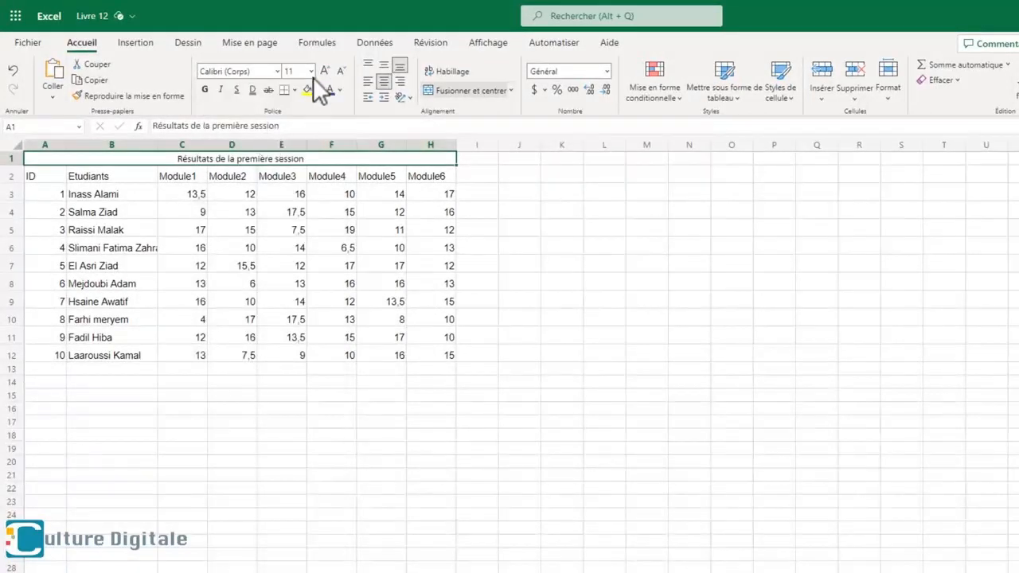
click(311, 70)
click(297, 200)
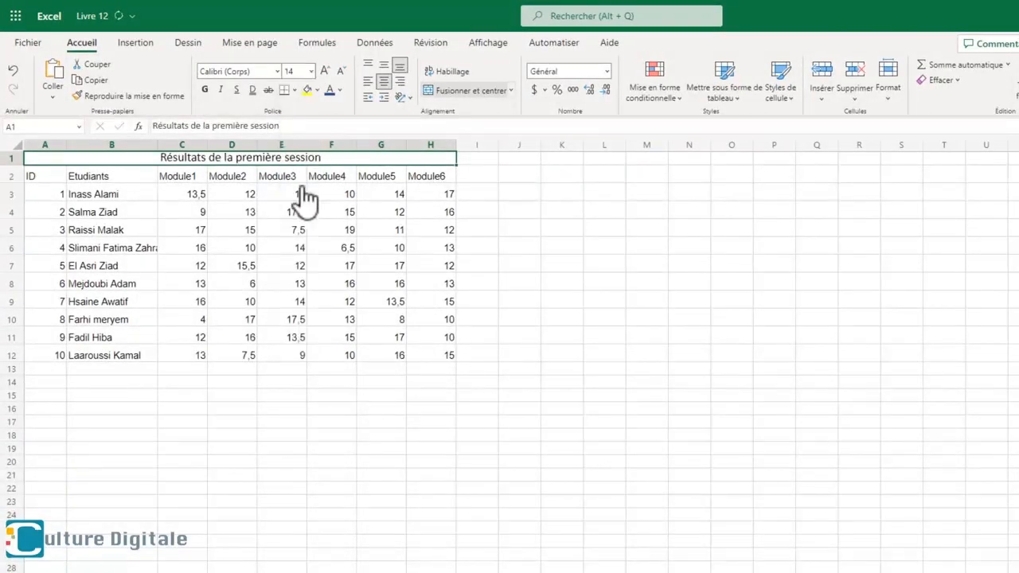
click(326, 72)
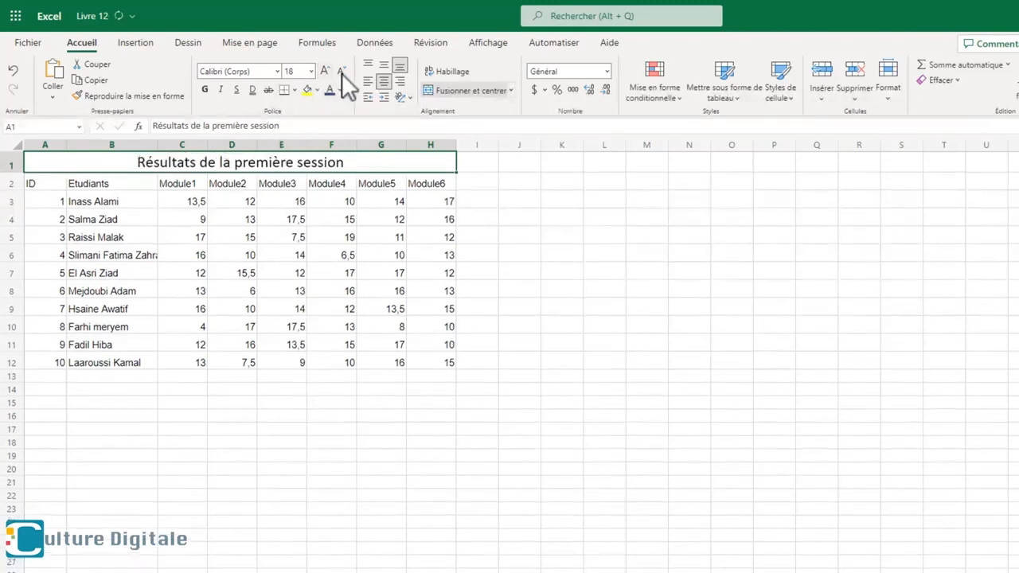
- Make the title in row 1 bold and underlined with a dark blue font colour
click(204, 90)
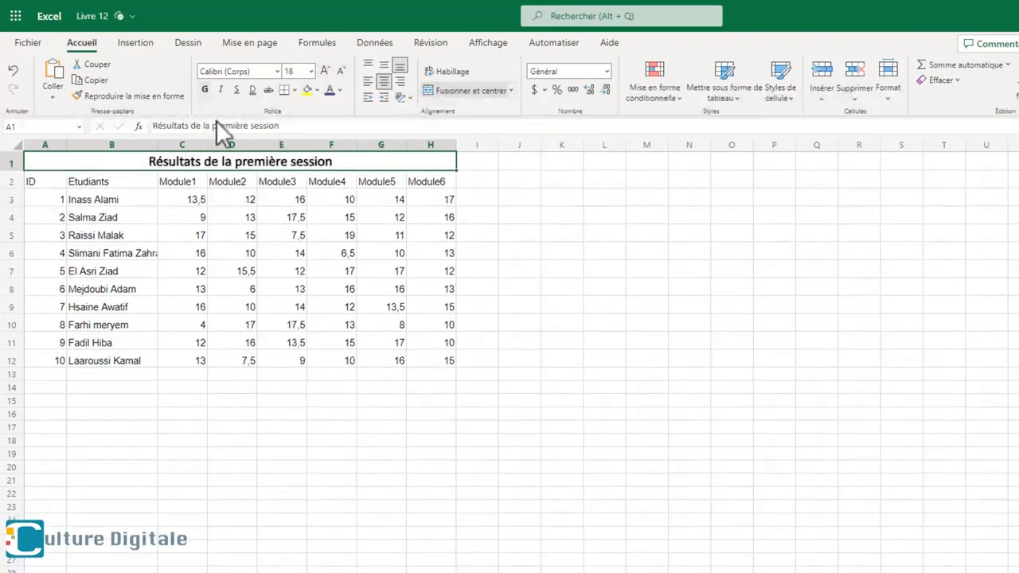
click(236, 90)
click(340, 90)
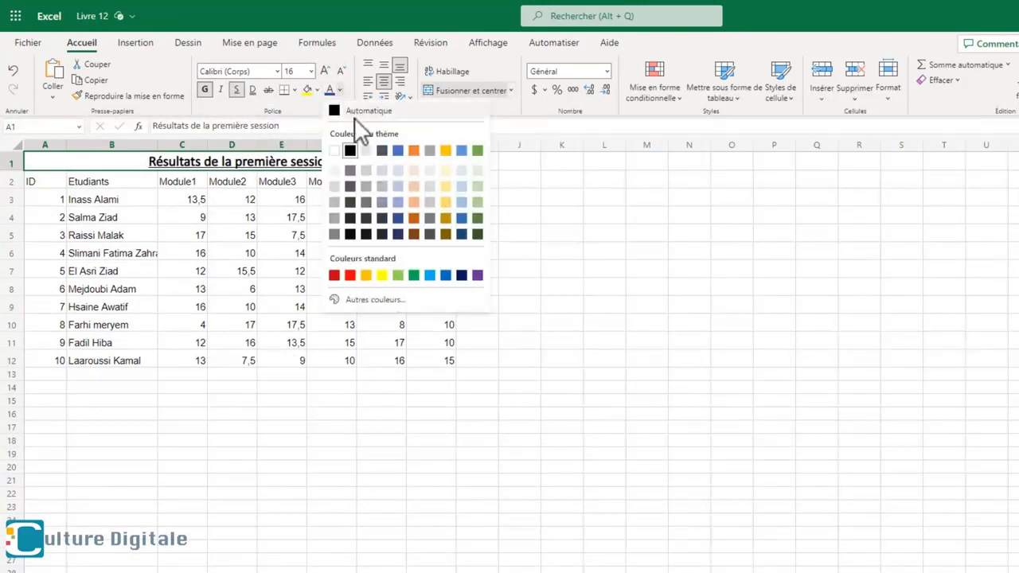
click(398, 217)
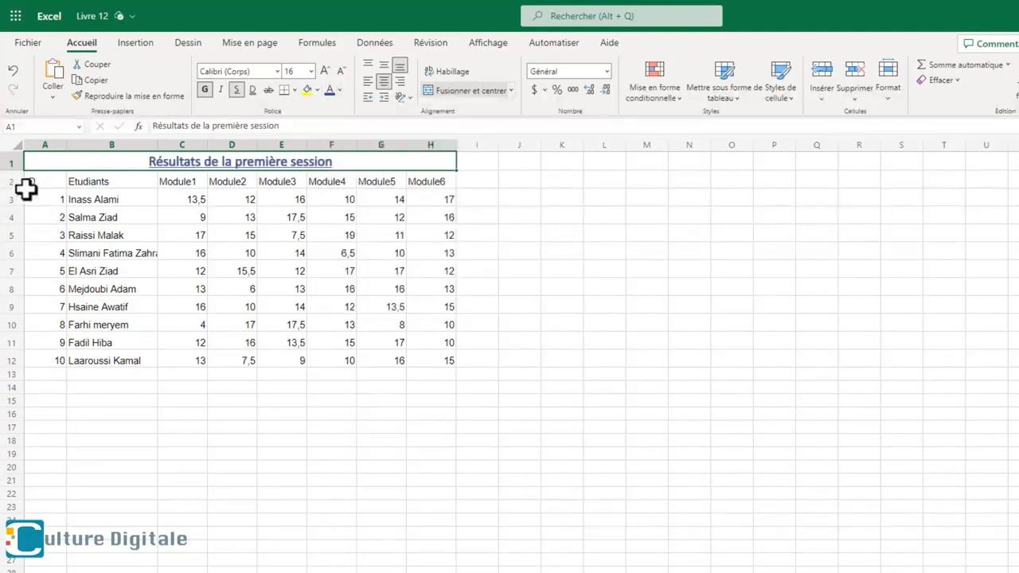
- Increase the height of row 1 and align the title vertically to the middle
drag(16, 169, 15, 189)
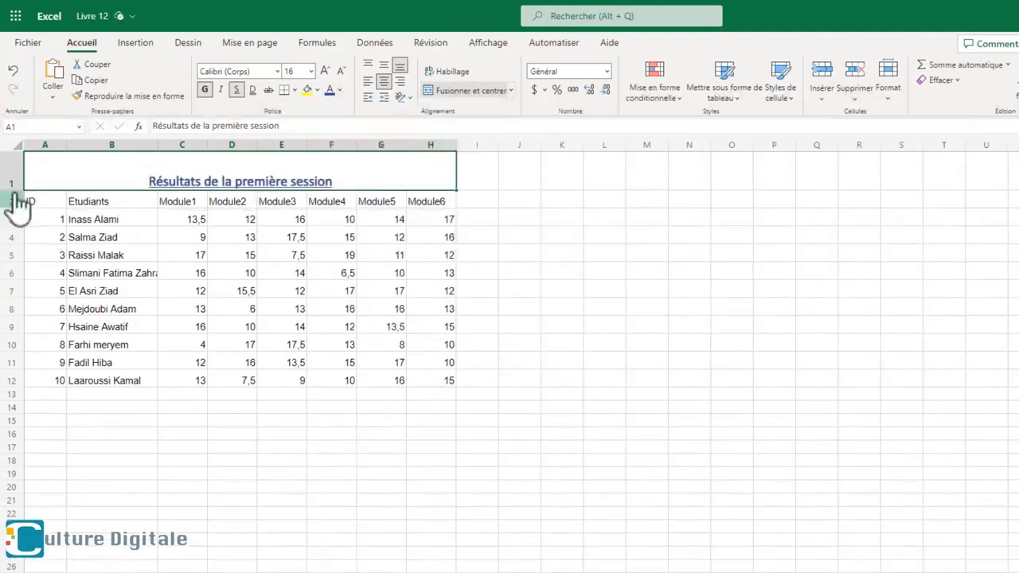
click(384, 66)
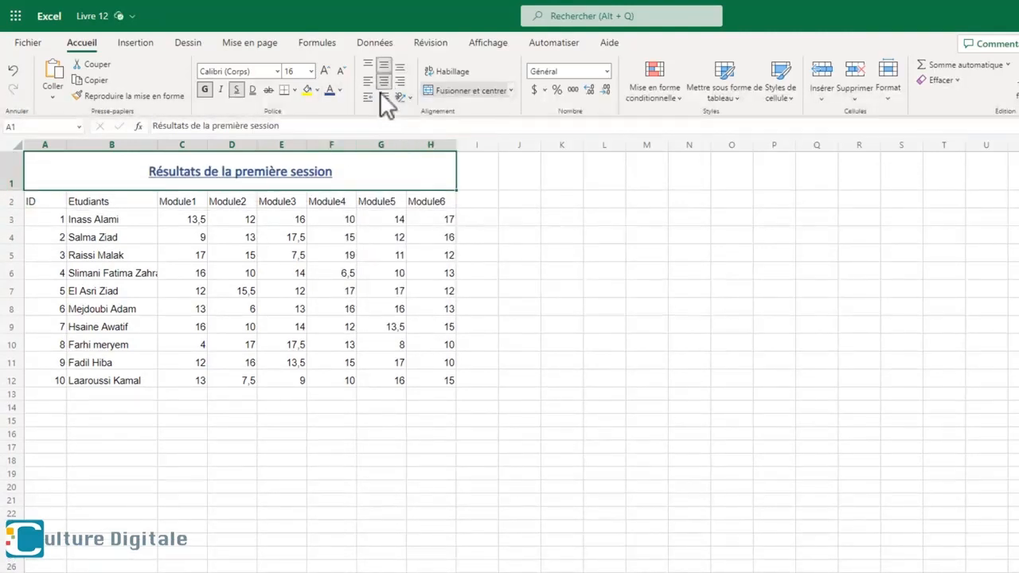
- Try the left, right, bottom and top alignments on the title and return it to middle and centre
click(368, 81)
click(400, 81)
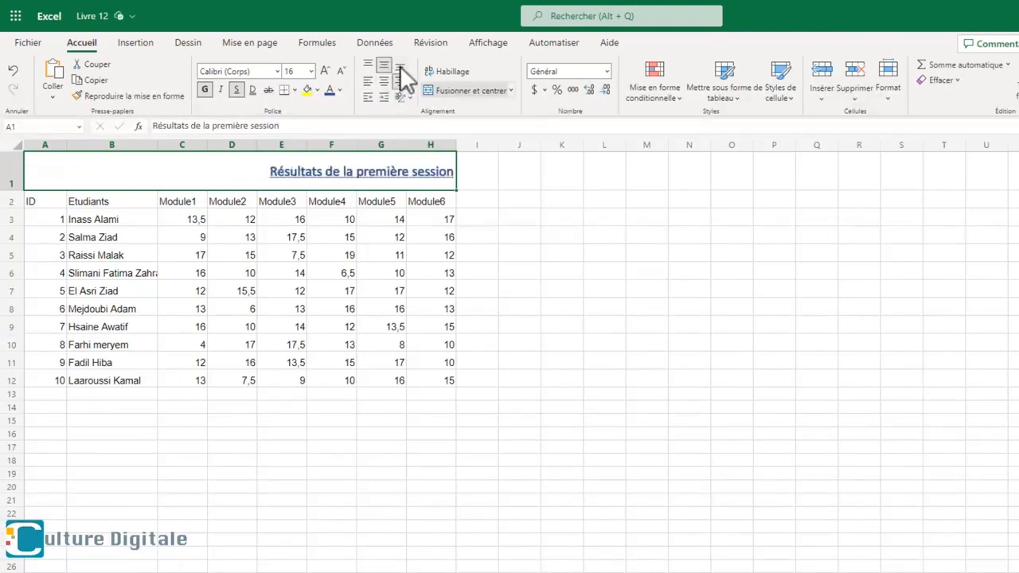
click(401, 65)
click(384, 66)
click(368, 66)
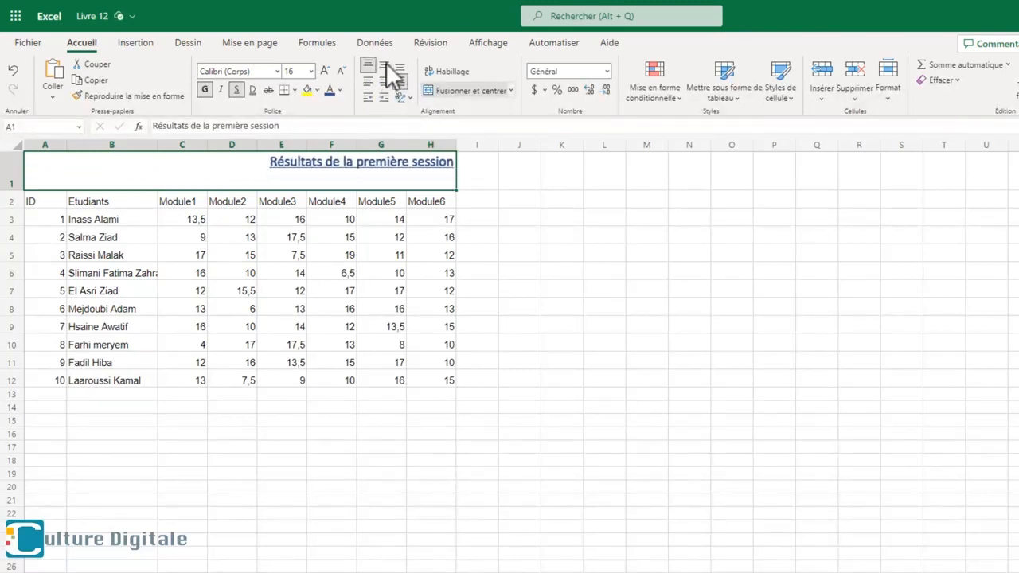
click(383, 66)
click(384, 81)
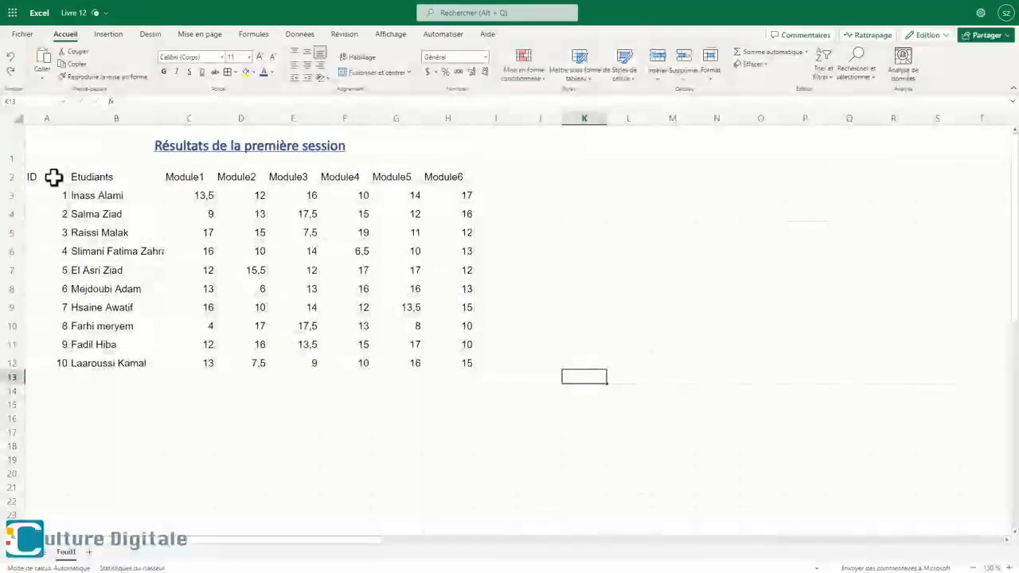
- Apply all borders to the grade table in A2:H12
click(52, 200)
drag(54, 176, 437, 354)
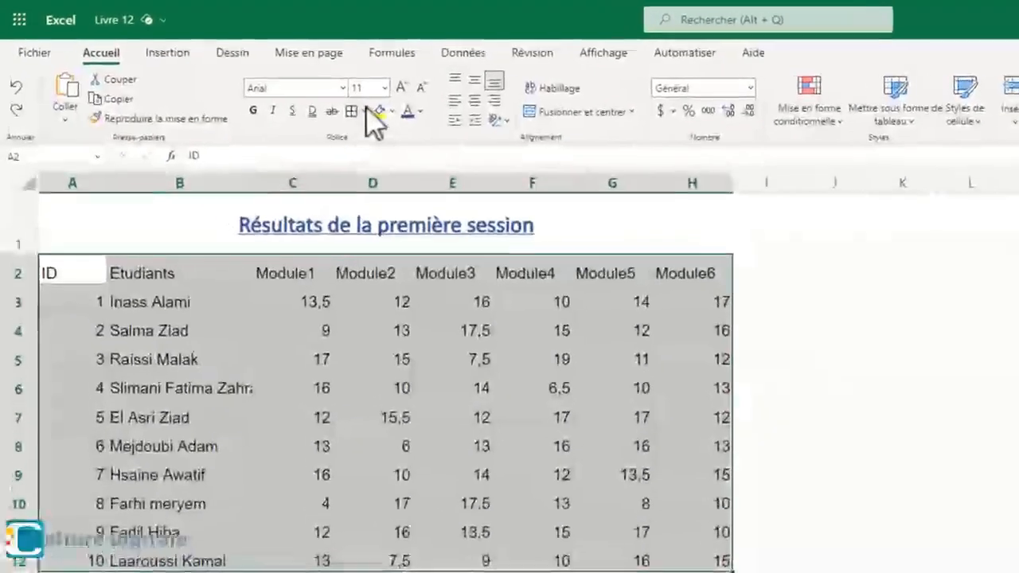
click(369, 112)
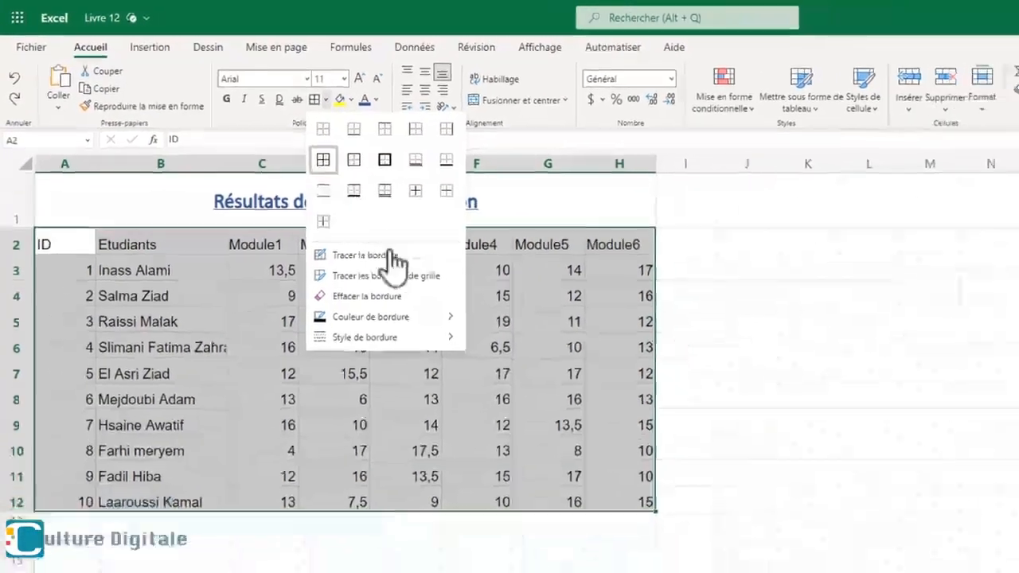
click(365, 181)
click(748, 502)
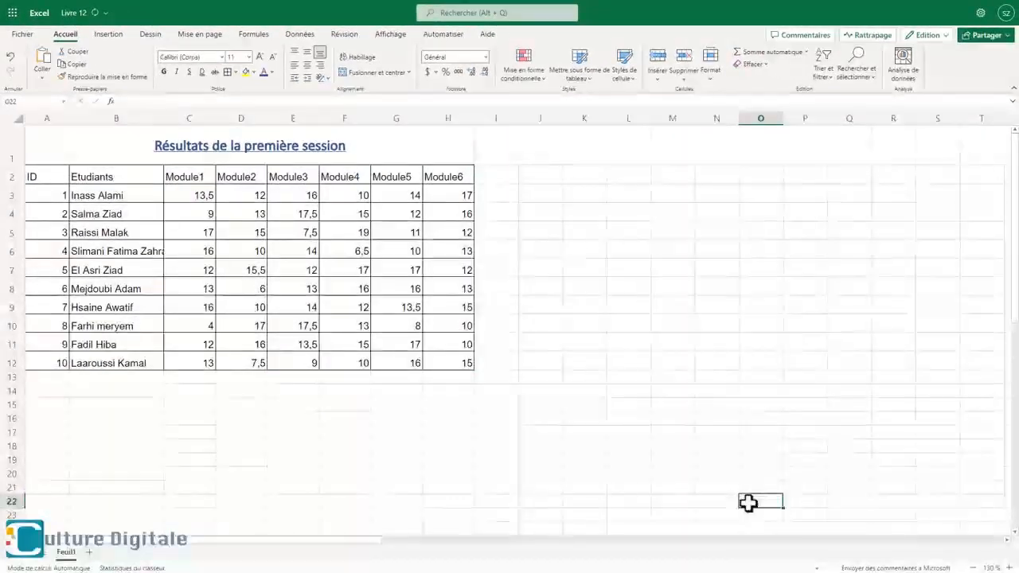
click(583, 459)
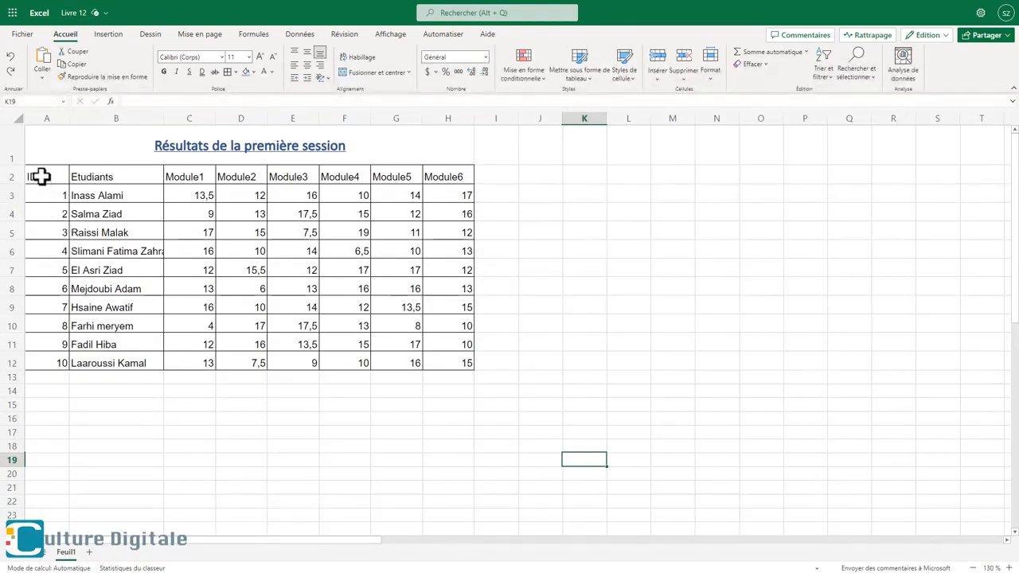
- Format the header row A2:H2 in Calibri (Corps), size 12, bold
drag(41, 177, 186, 184)
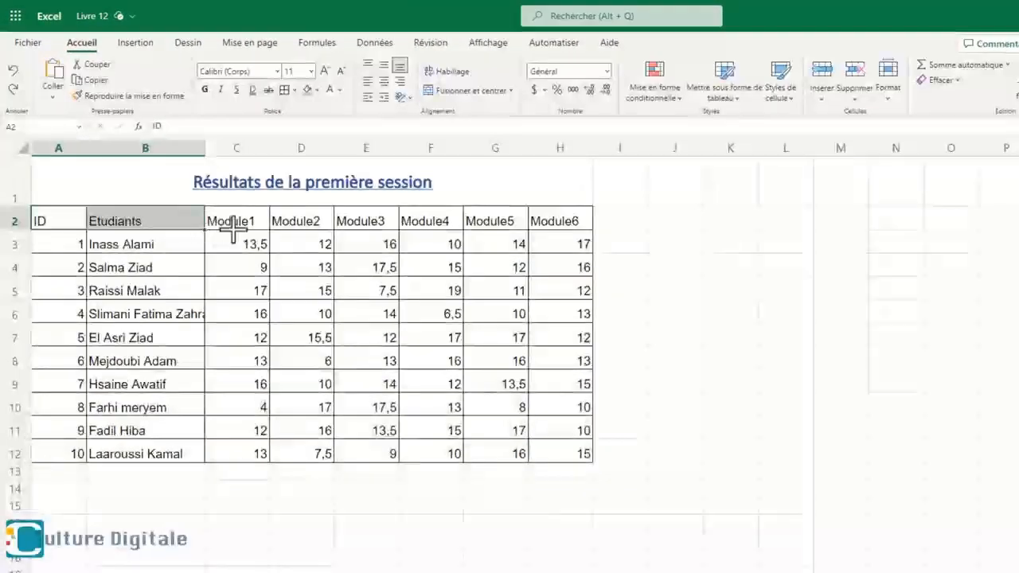
drag(233, 229, 561, 217)
click(277, 71)
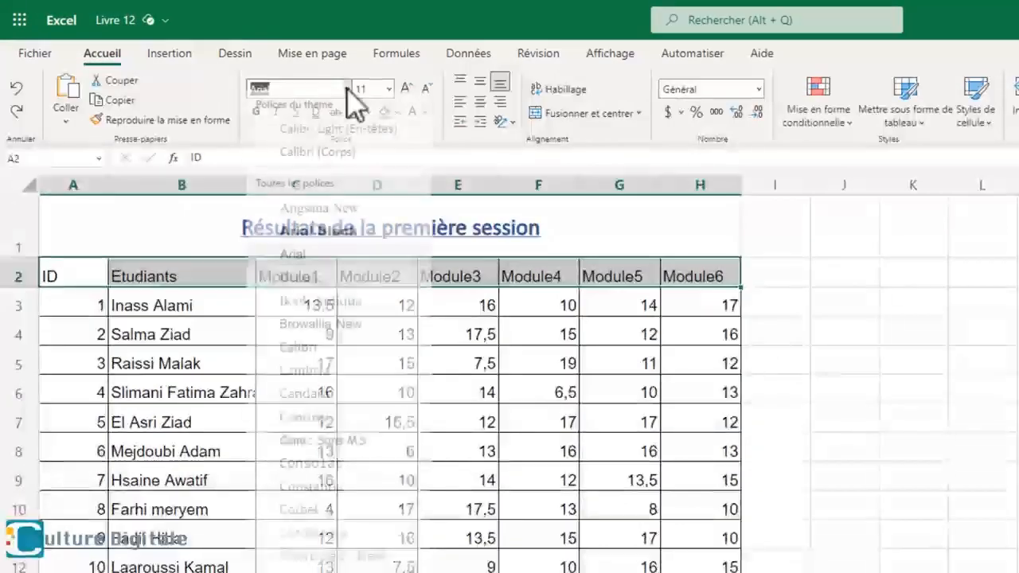
click(347, 152)
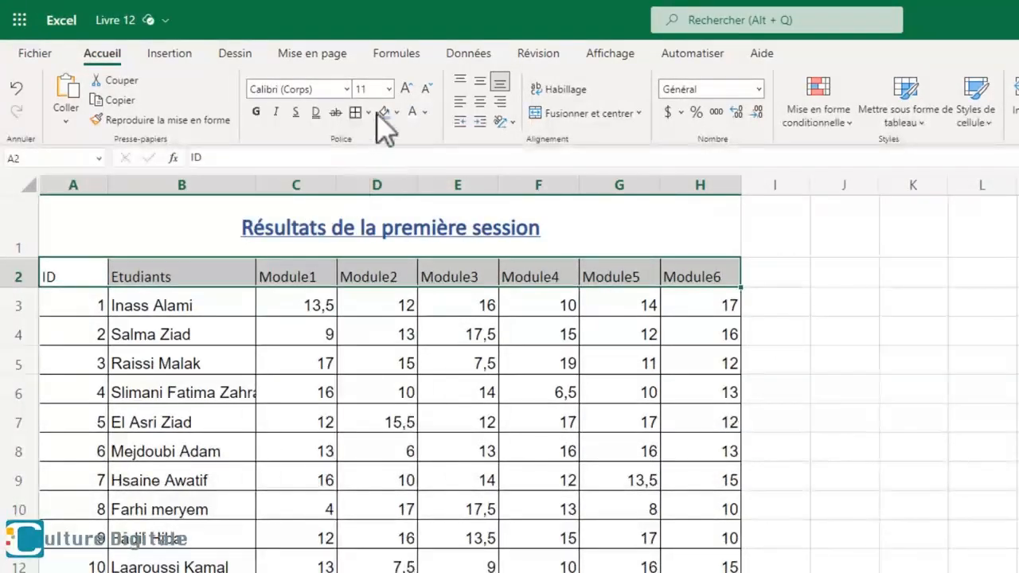
click(388, 89)
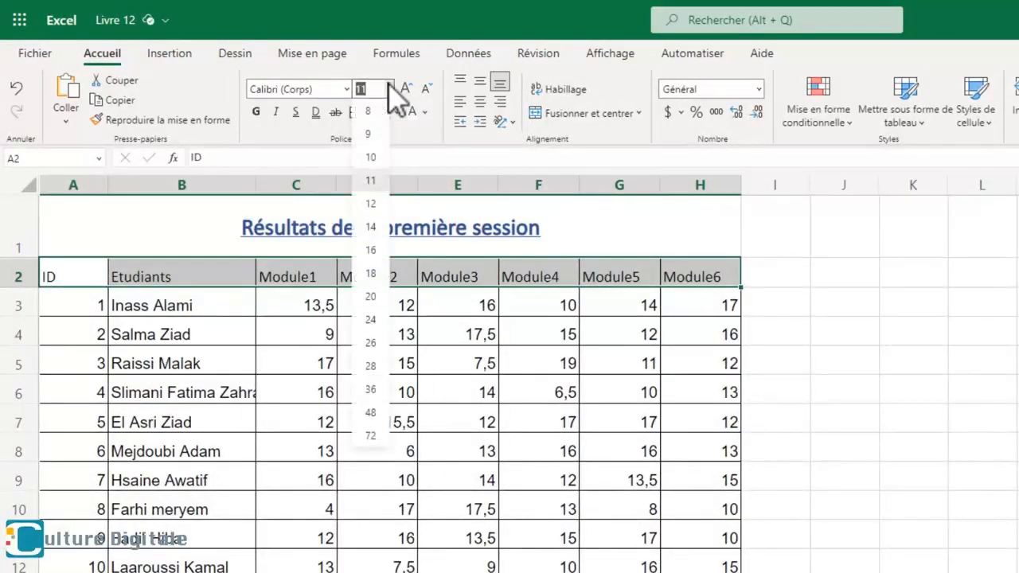
click(371, 205)
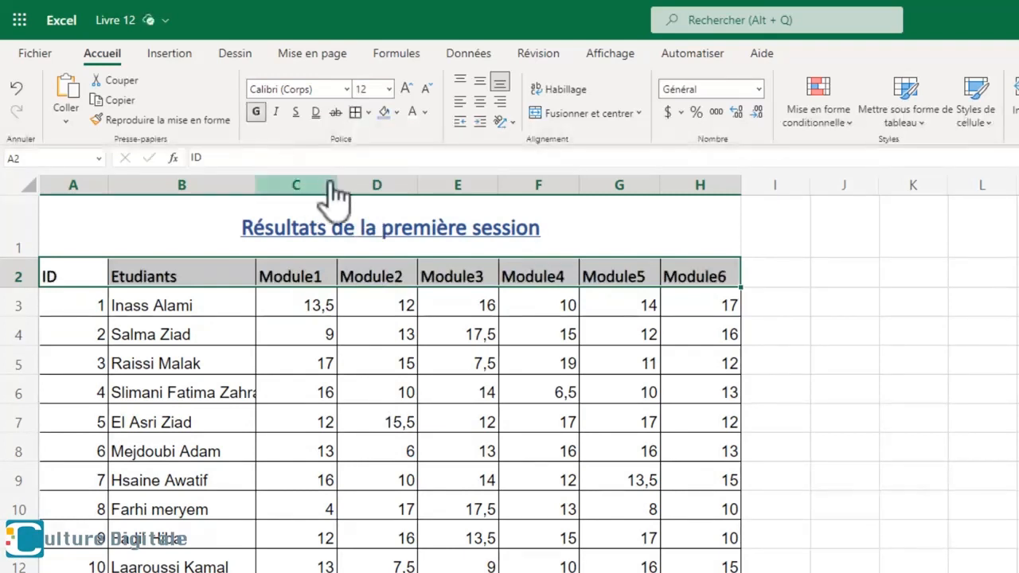
- Give the header row A2:H2 a dark blue fill and a white font colour
click(397, 113)
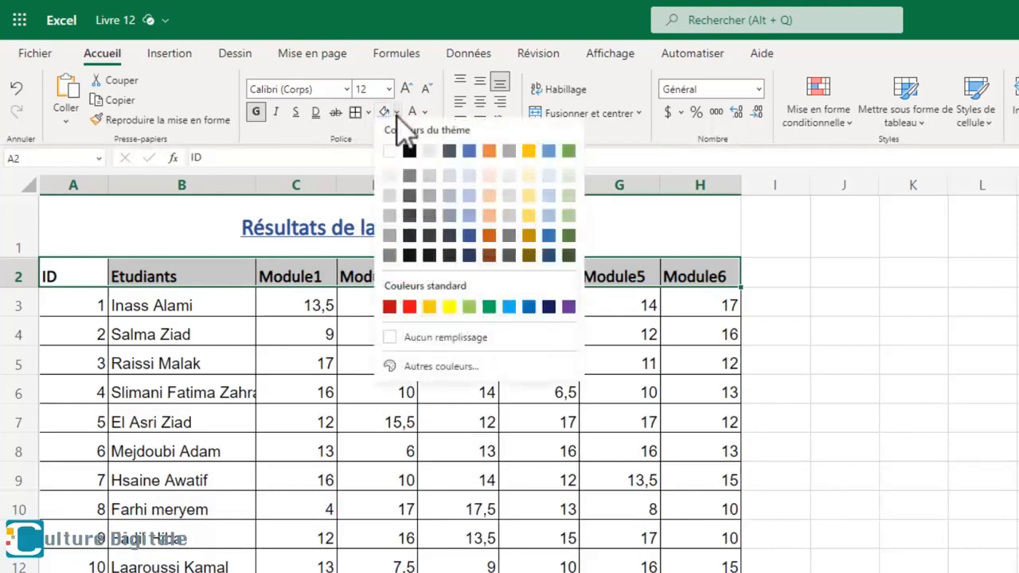
click(469, 244)
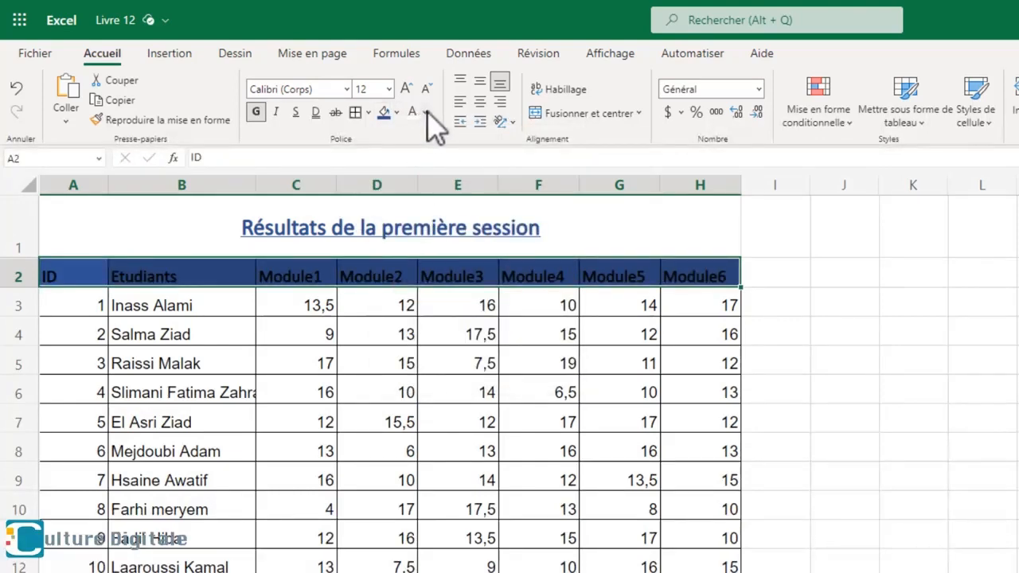
click(428, 113)
click(420, 179)
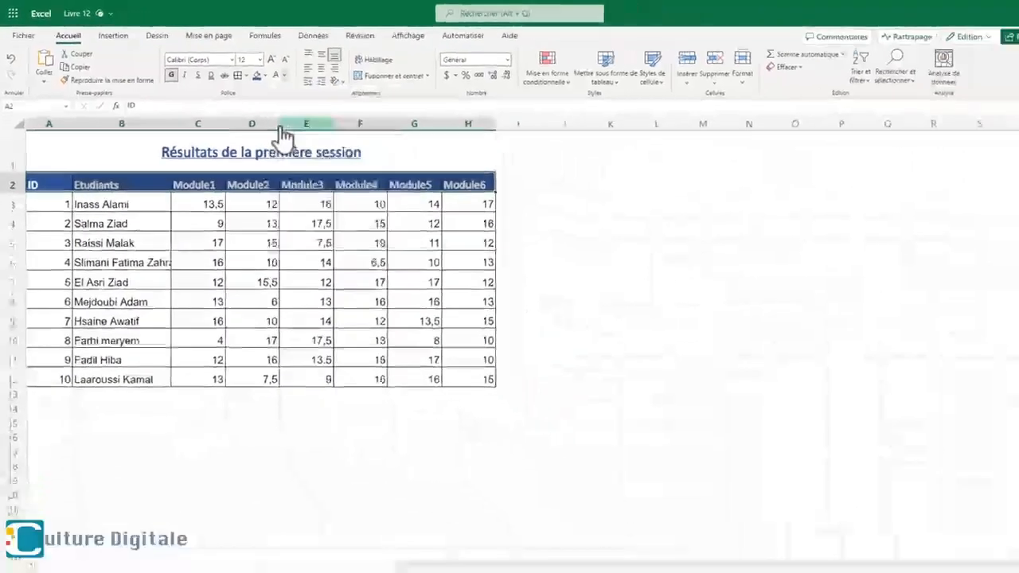
click(554, 406)
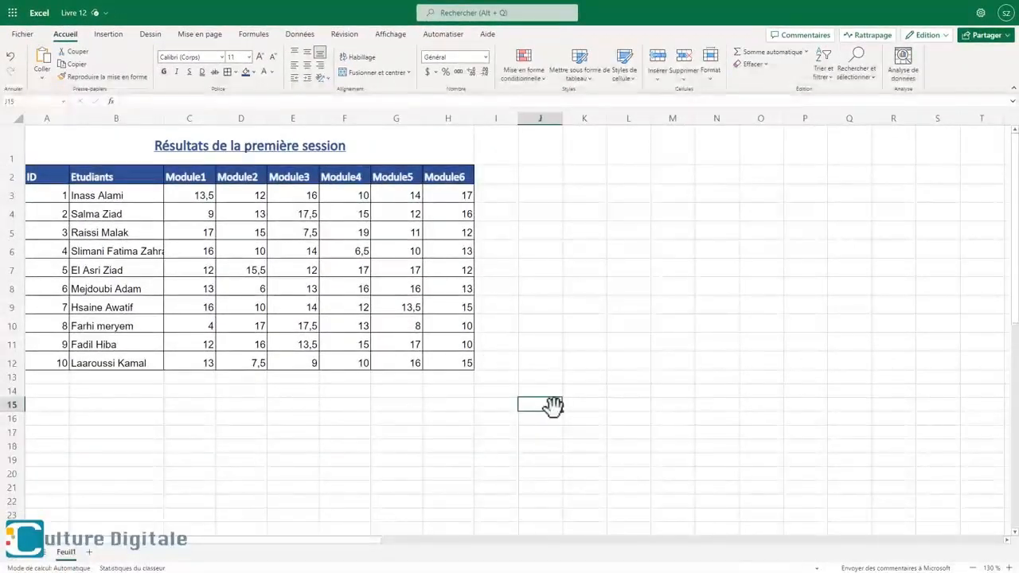
- Set the student data in A3:H12 to Calibri (Corps) and apply a fill colour to it
drag(75, 200, 468, 363)
click(221, 56)
click(208, 103)
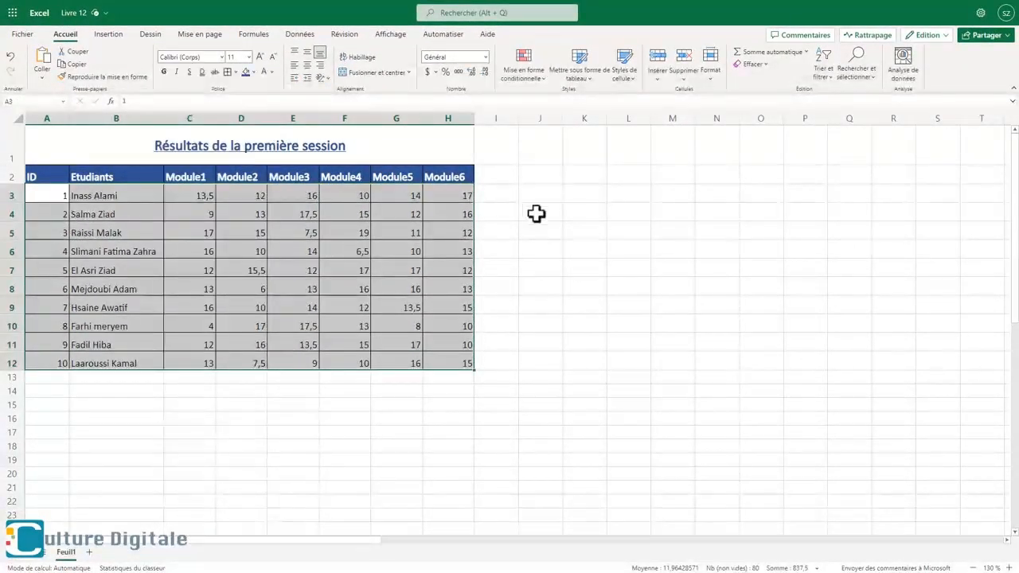
click(254, 72)
click(273, 111)
click(620, 418)
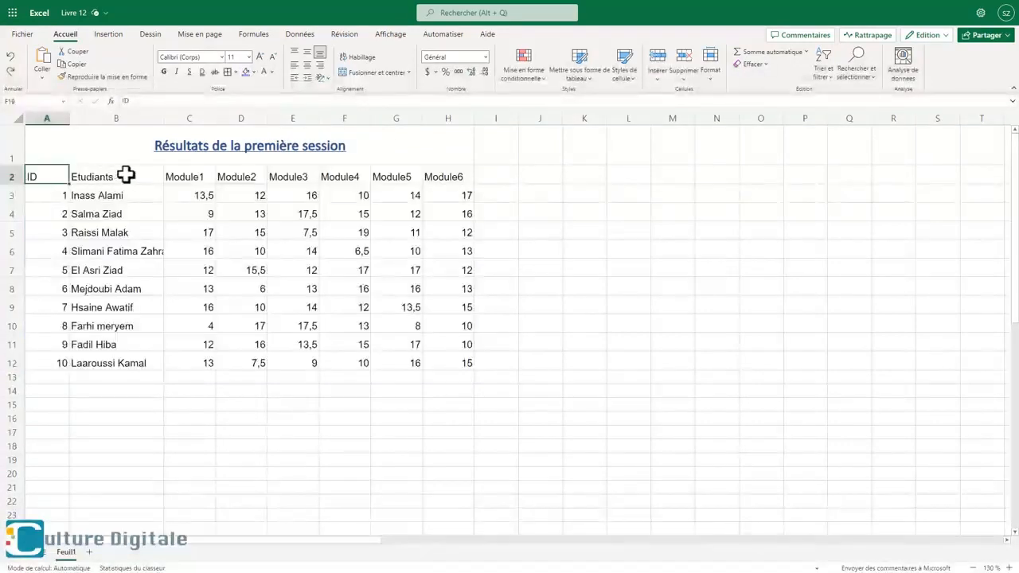
- Apply the Accent1 cell style to the header row A2:H2 of the unformatted table
mouse_move(126, 175)
mouse_down()
mouse_move(347, 149)
mouse_move(451, 175)
mouse_up()
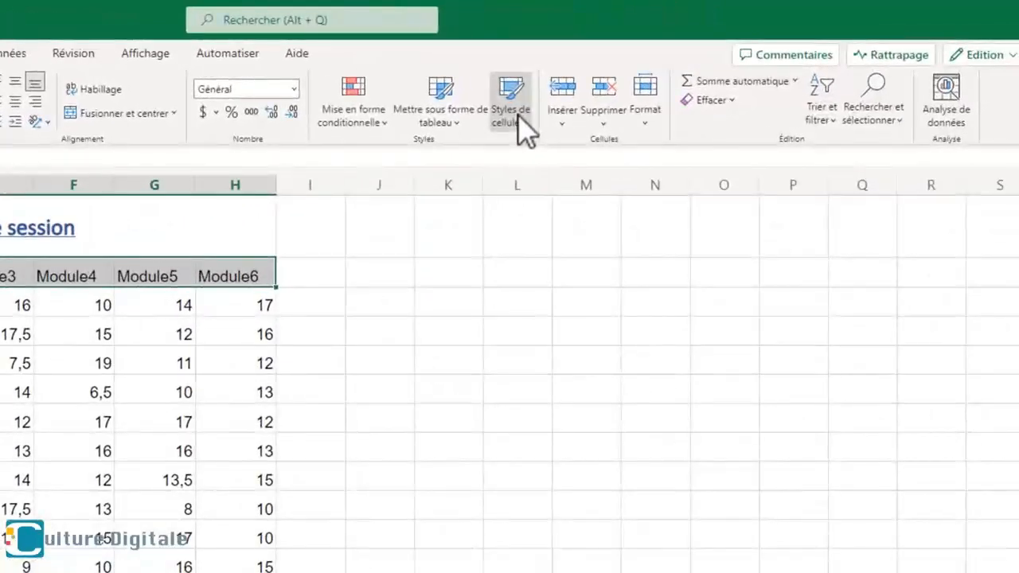
click(518, 117)
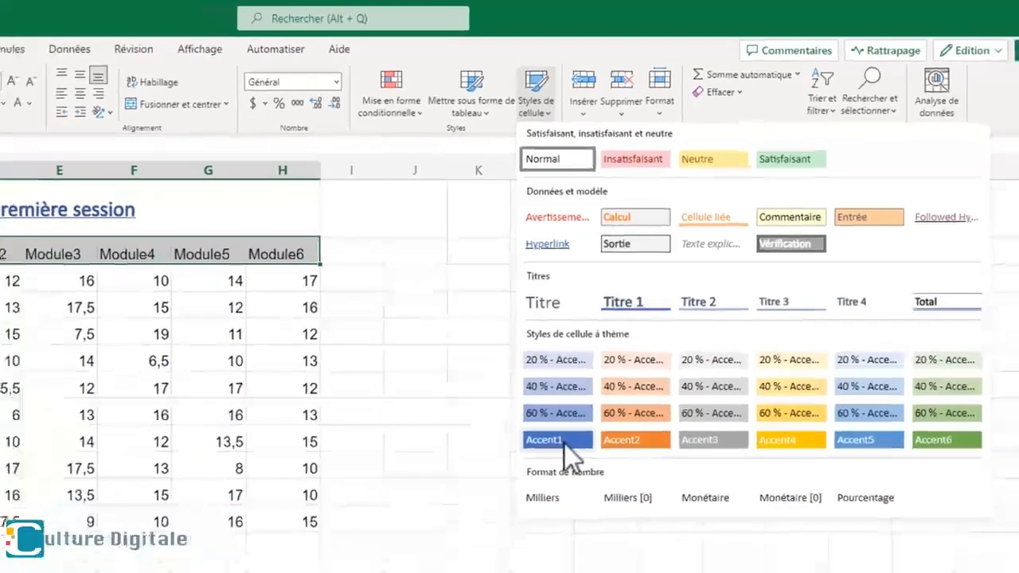
click(541, 480)
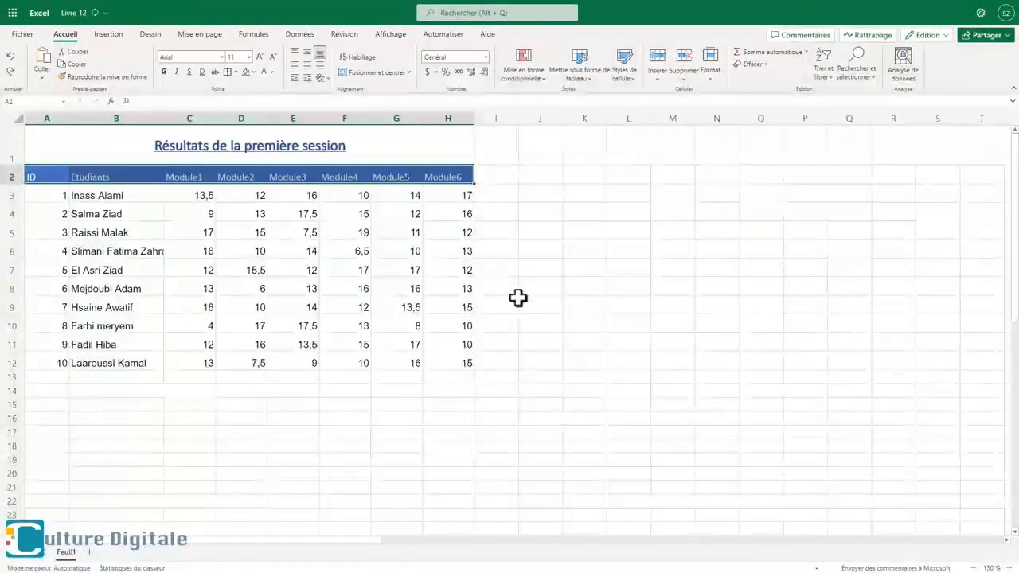
- Apply the 40 % - Accent1 cell style to the student data in A3:H12
drag(34, 194, 455, 364)
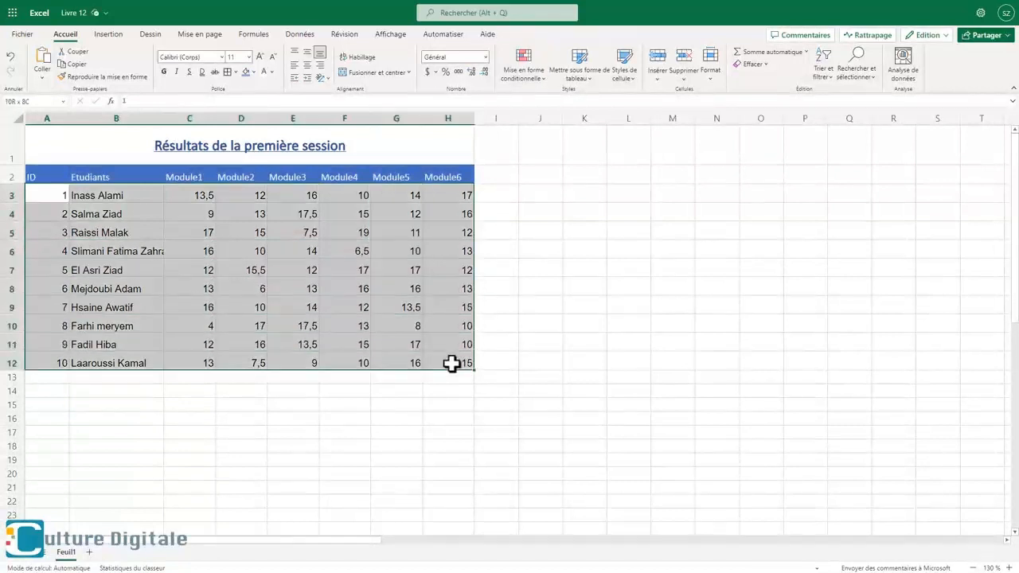
click(636, 84)
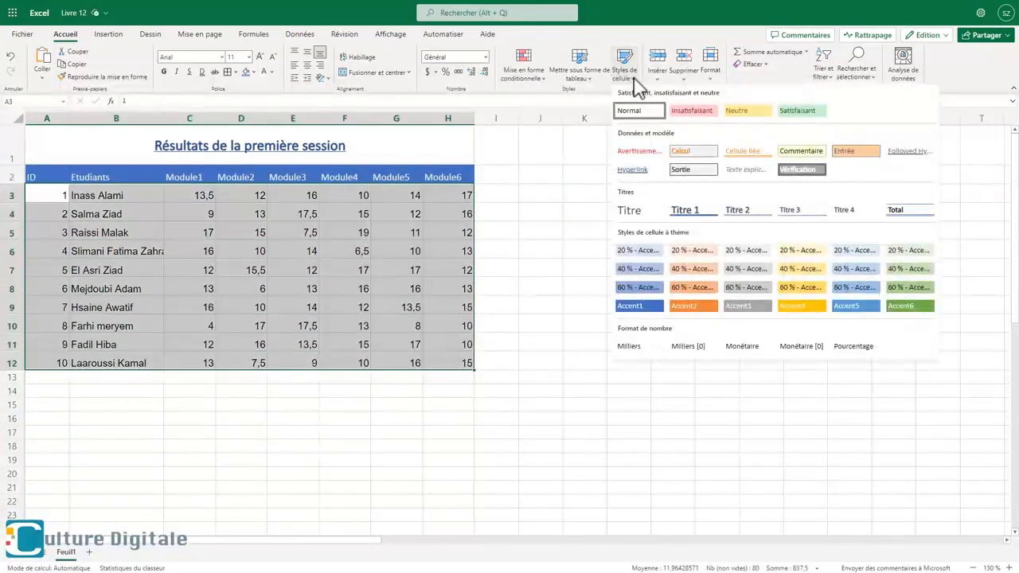
click(623, 284)
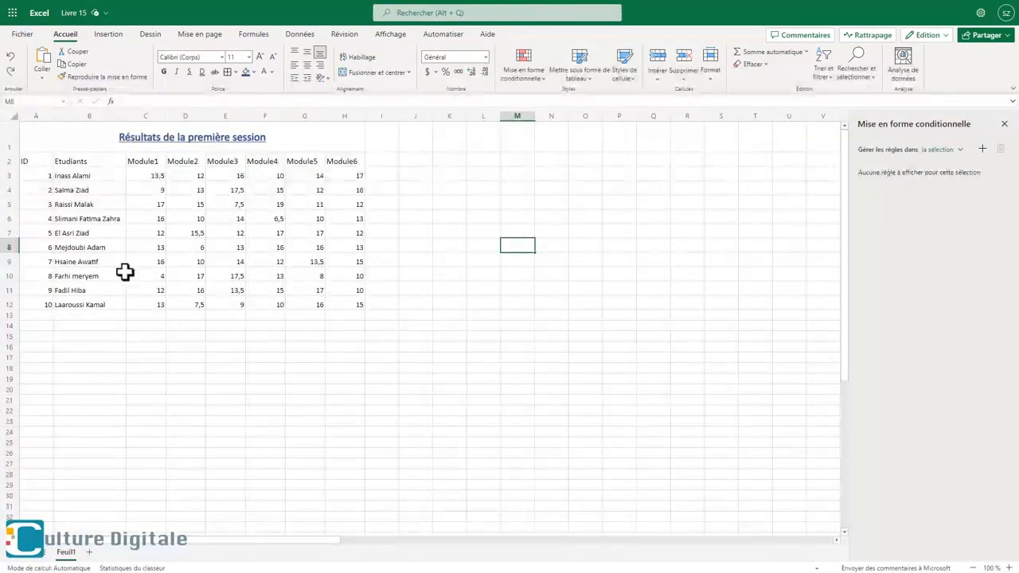
- Format the range A2:H12 as a table with headers, using a blue style from the Moyen group's second row
drag(35, 161, 344, 306)
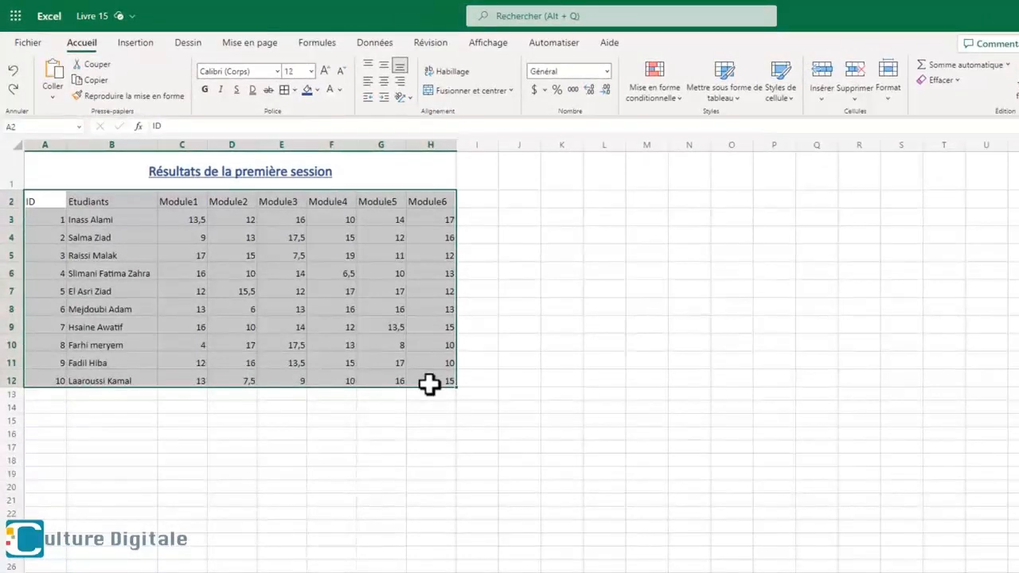
click(723, 90)
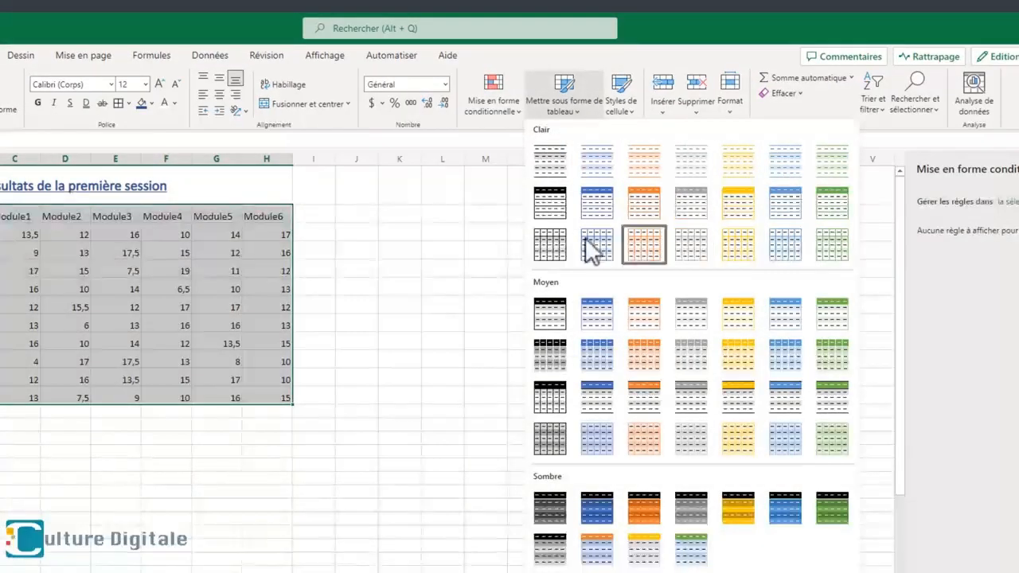
click(604, 359)
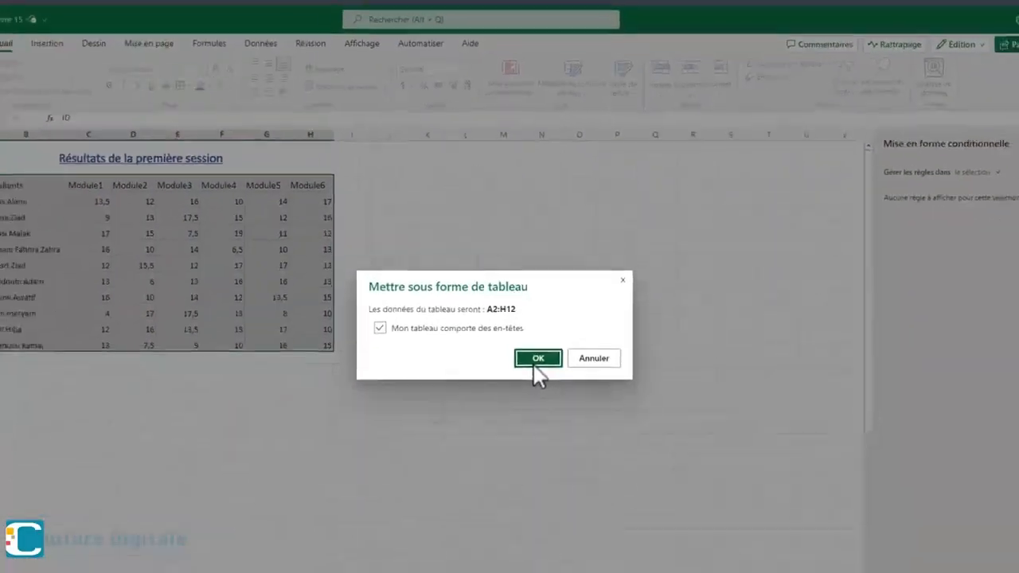
click(525, 412)
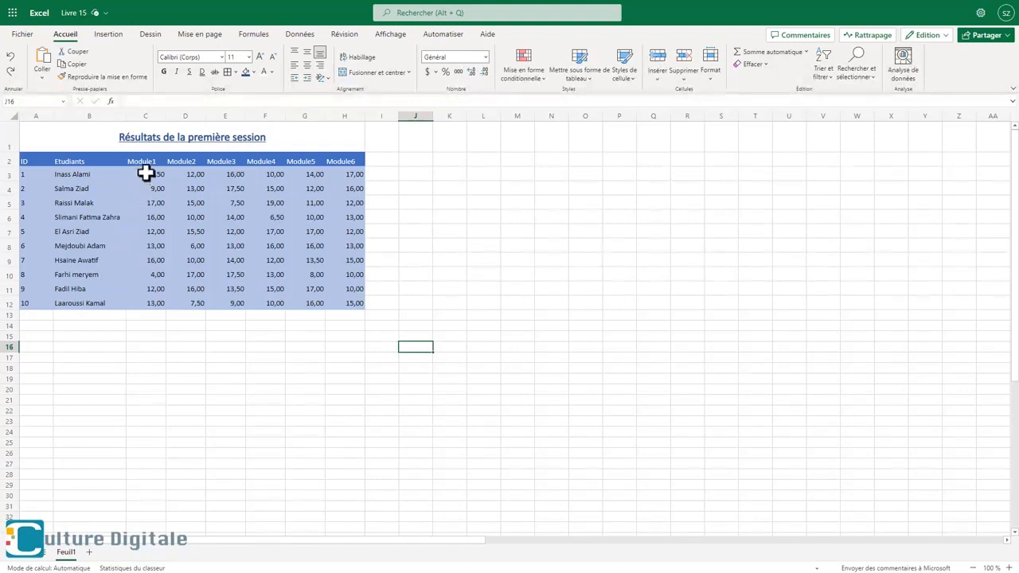
- Add a conditional formatting rule to C3:H12 giving cell values greater than or equal to 13 a green fill with green text
drag(146, 173, 342, 306)
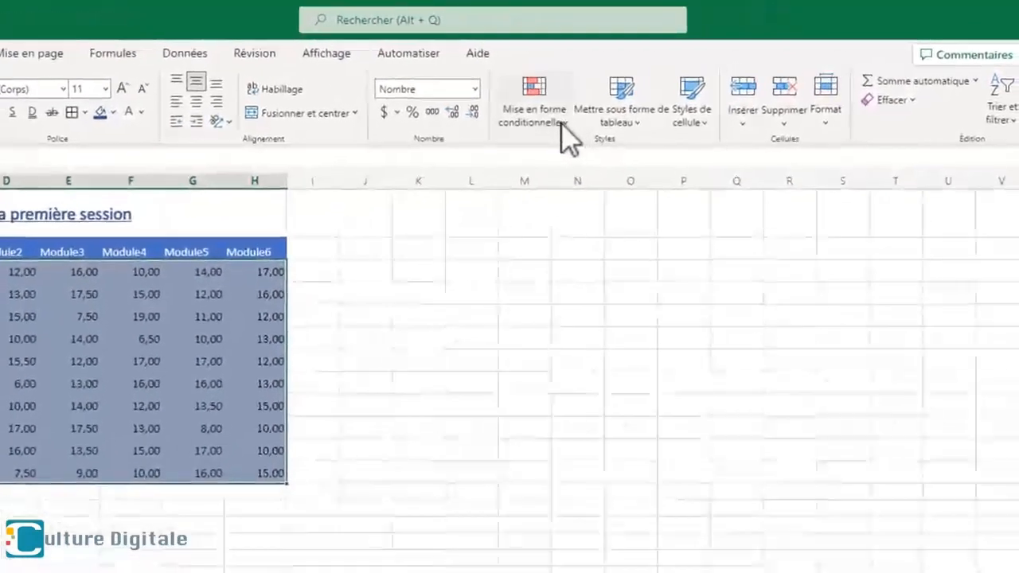
click(678, 95)
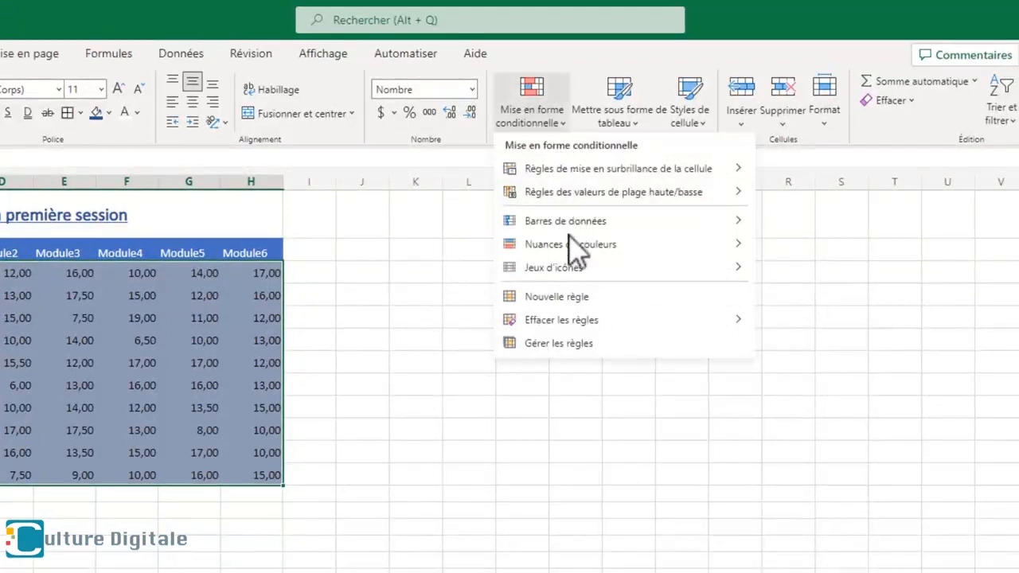
click(584, 301)
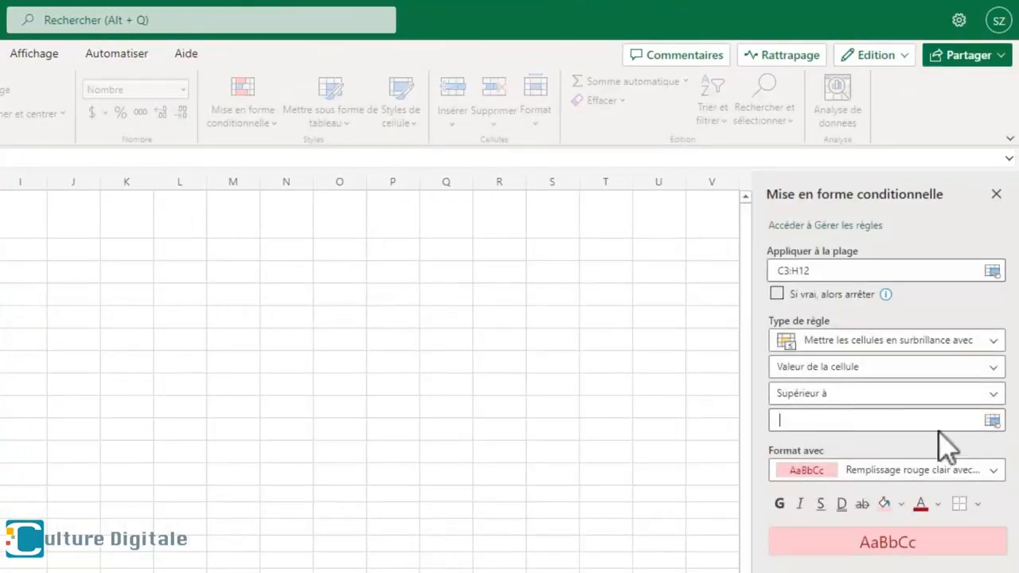
click(994, 395)
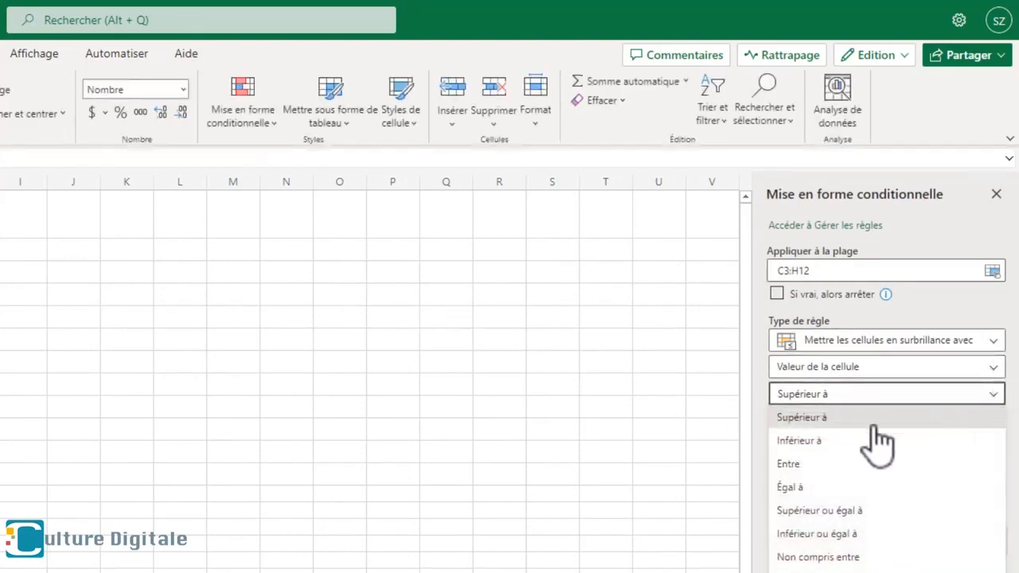
click(837, 511)
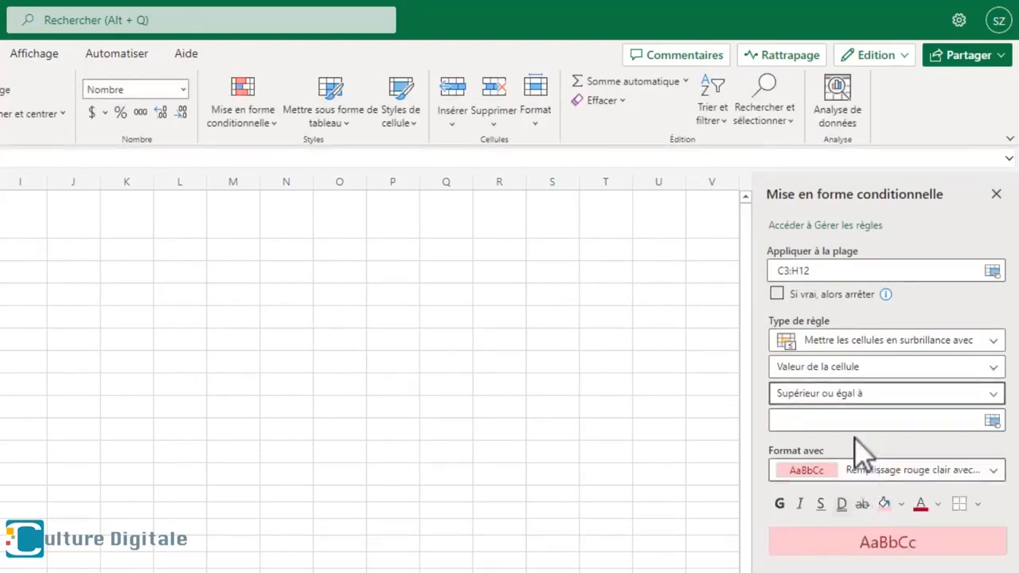
click(853, 421)
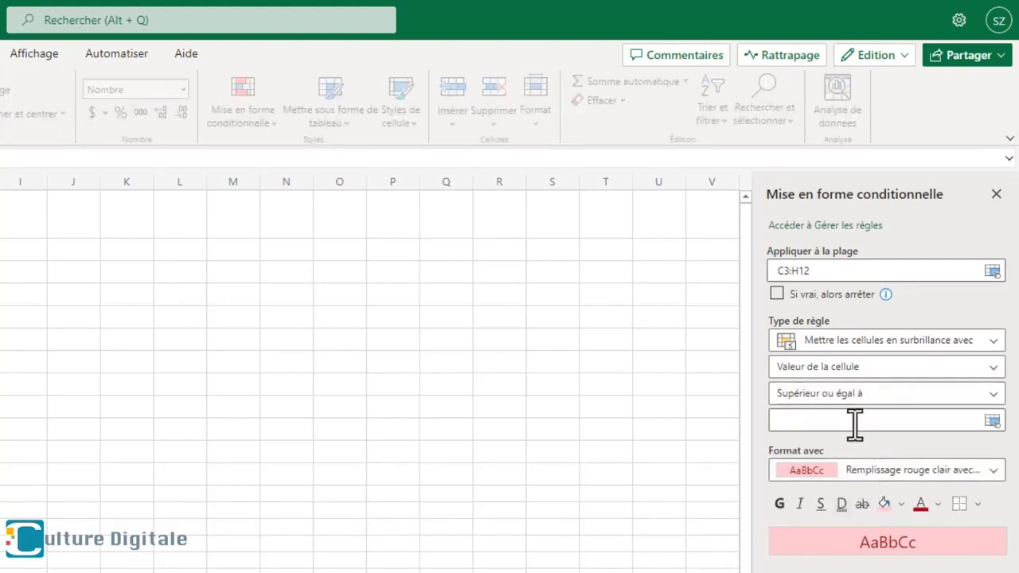
text(13)
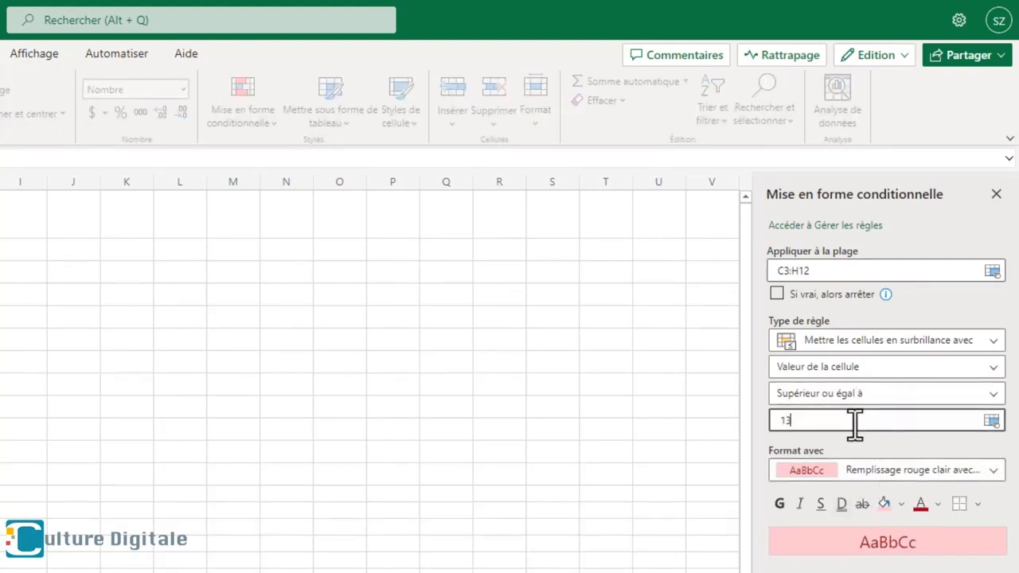
click(901, 472)
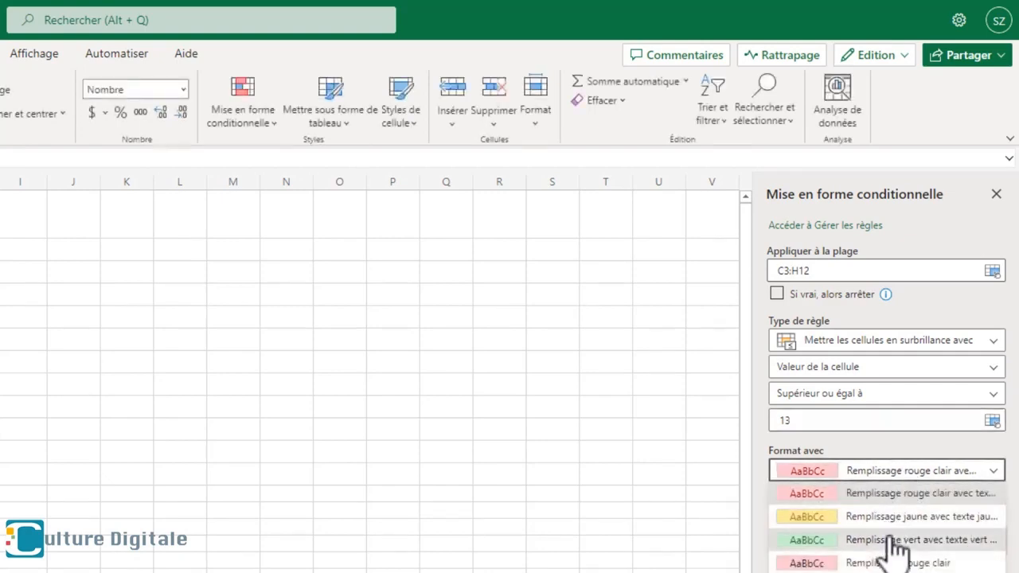
click(895, 542)
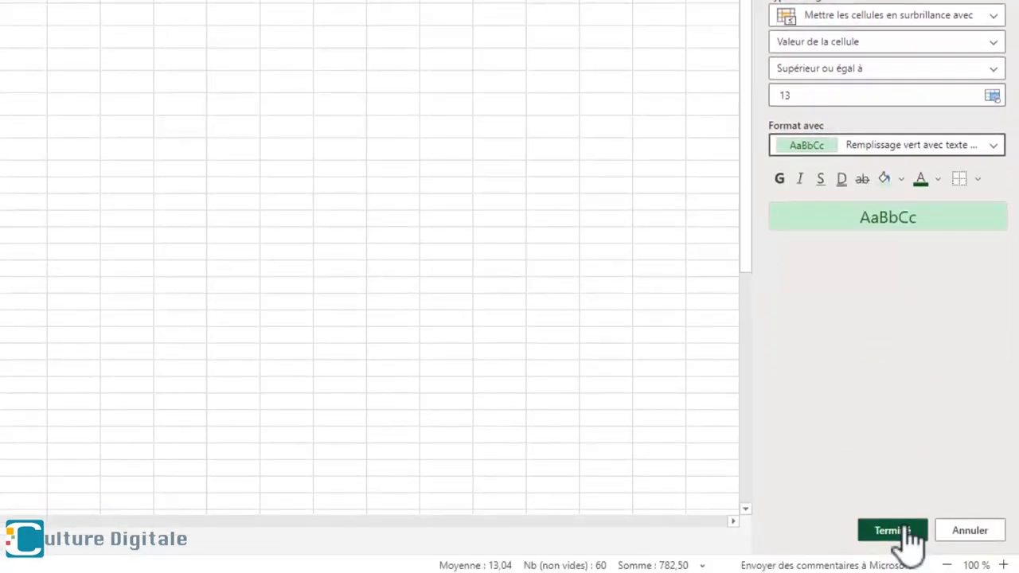
click(903, 565)
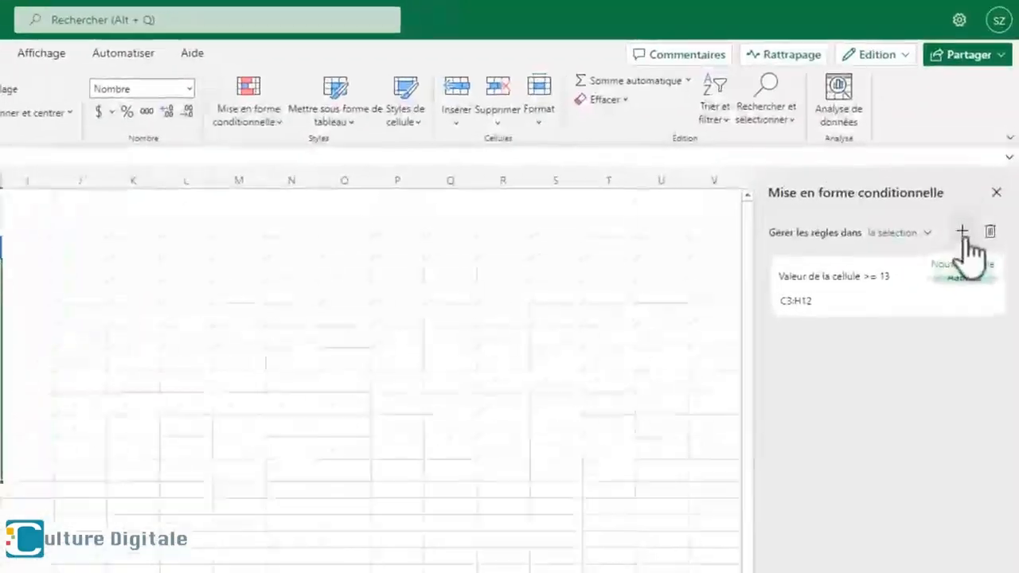
- Add a second conditional formatting rule to C3:H12 giving values between 10 and 12 a yellow fill with yellow text
click(976, 176)
click(1008, 307)
click(804, 470)
click(814, 420)
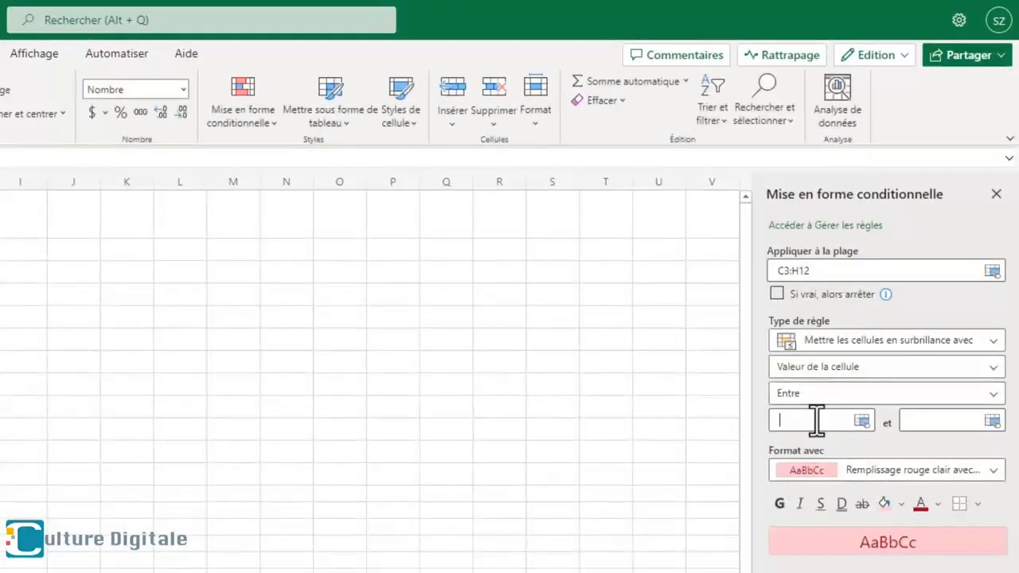
text(10)
click(937, 418)
text(12)
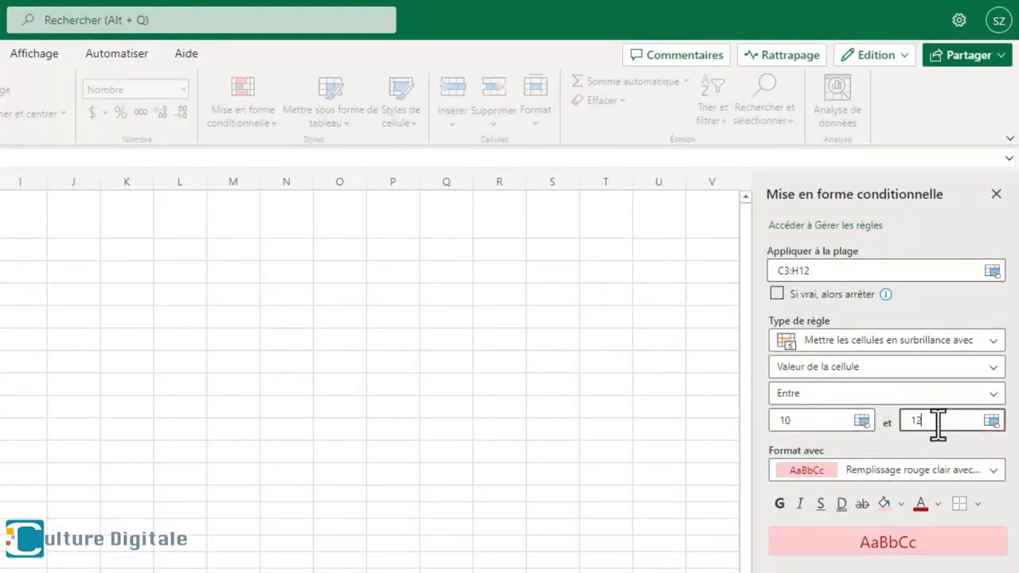
click(913, 468)
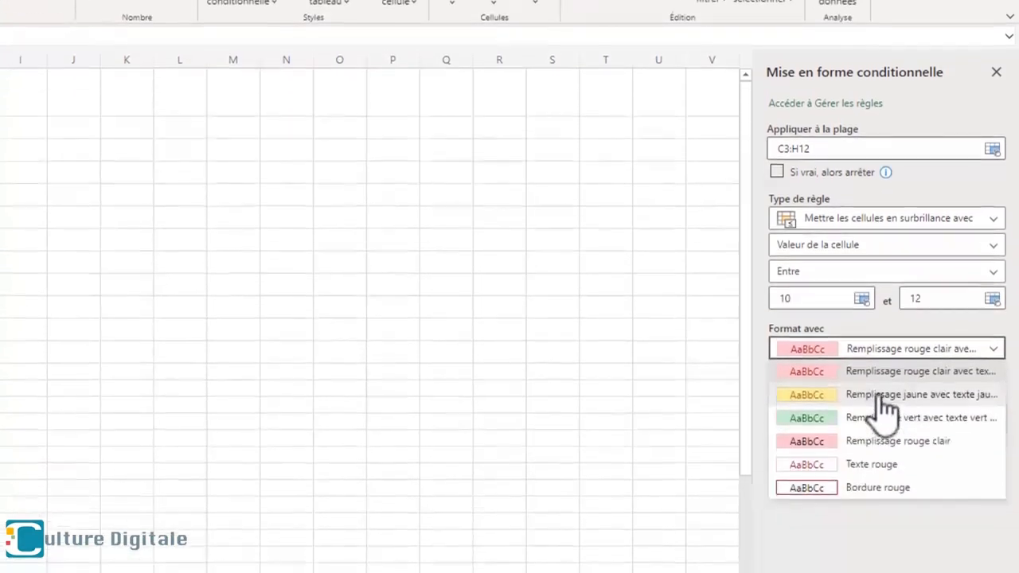
click(882, 513)
click(892, 533)
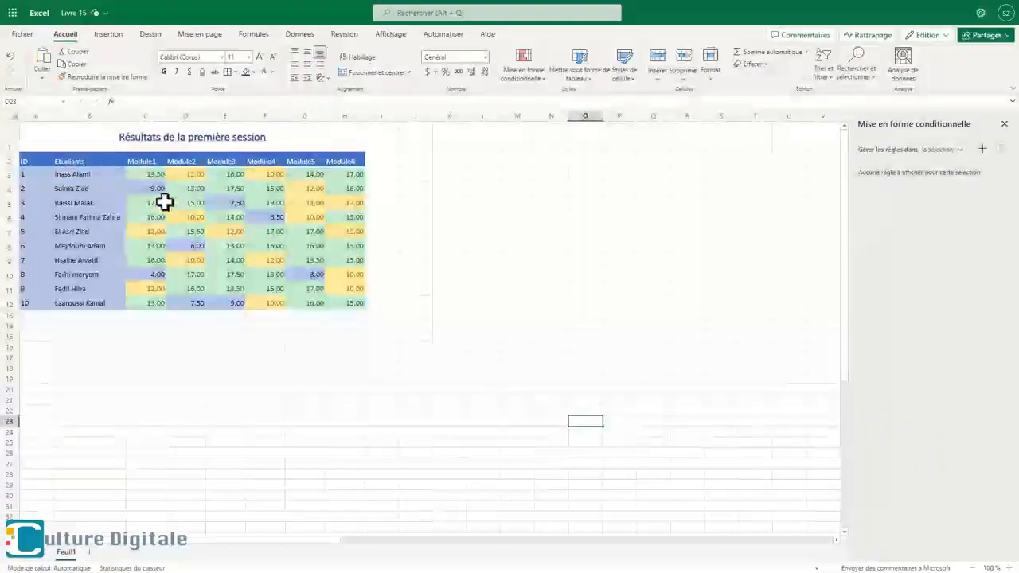
- Add a third conditional formatting rule to C3:H12 giving values less than 10 the light red fill with coloured text
drag(164, 200, 337, 300)
click(982, 149)
click(948, 251)
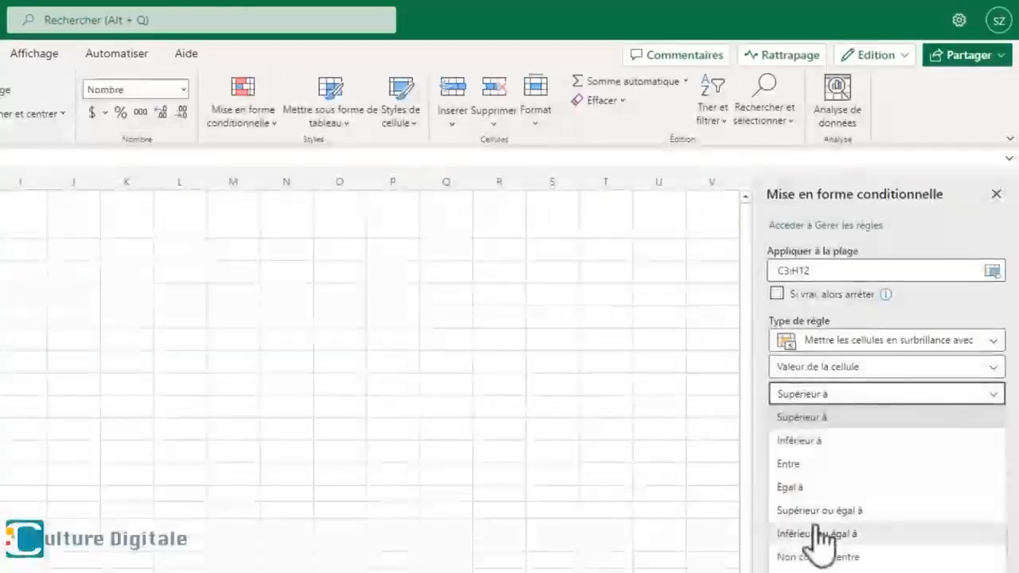
click(799, 440)
click(836, 420)
text(10)
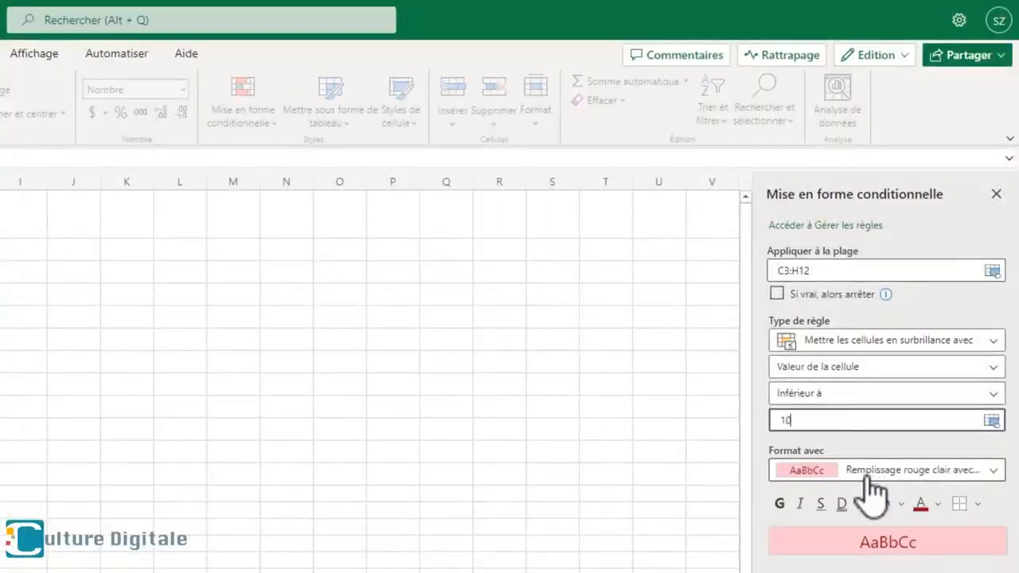
click(873, 472)
click(881, 372)
click(901, 538)
click(633, 451)
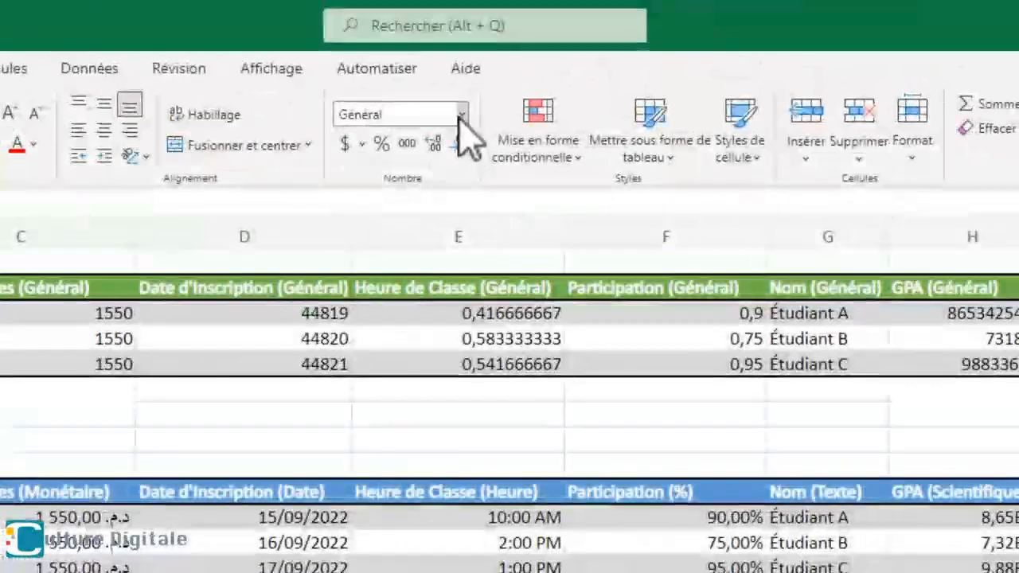
click(461, 117)
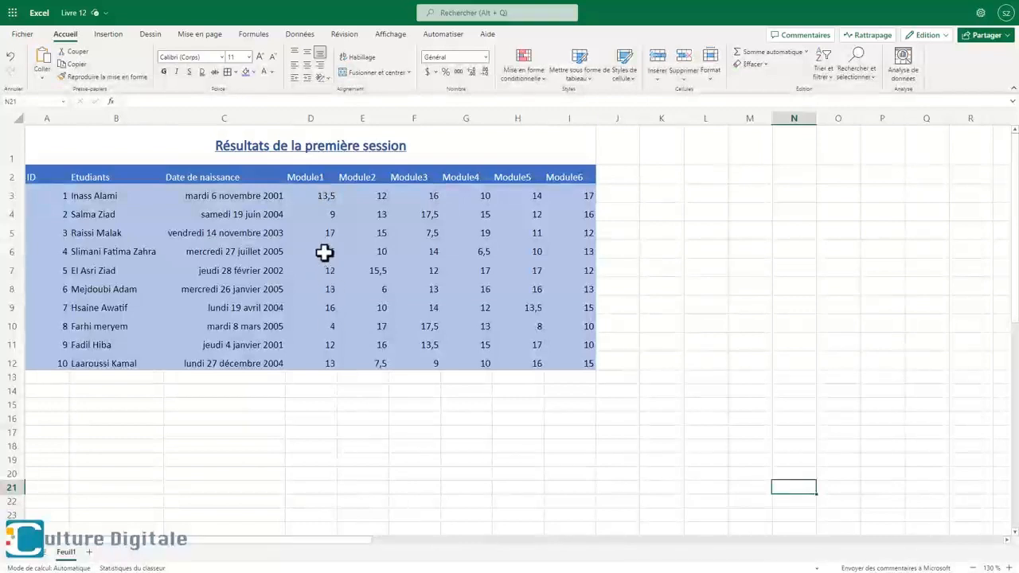
- Apply the Nombre format to the module grades in D3:I12
drag(315, 189, 550, 364)
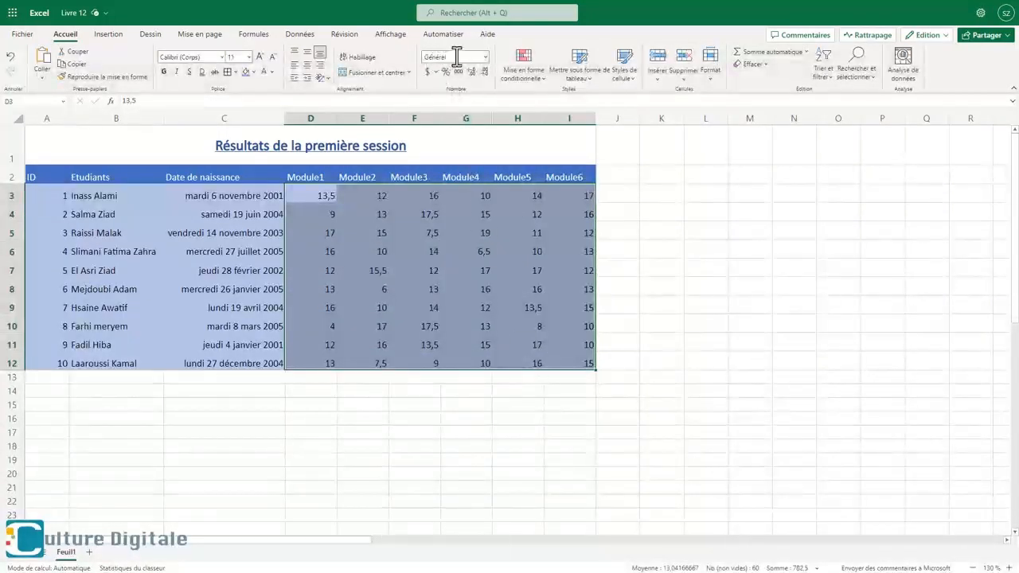
click(486, 59)
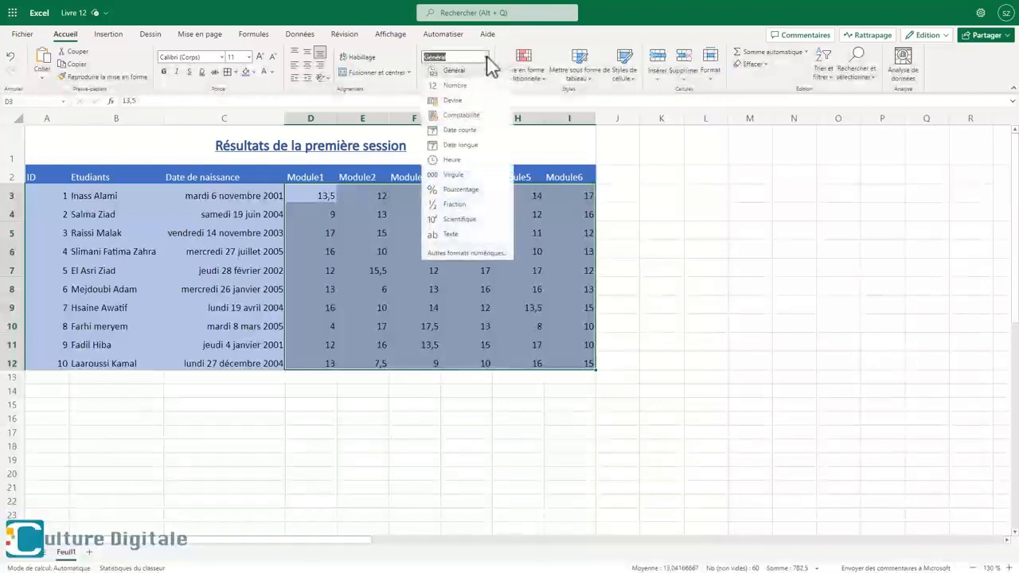
click(452, 87)
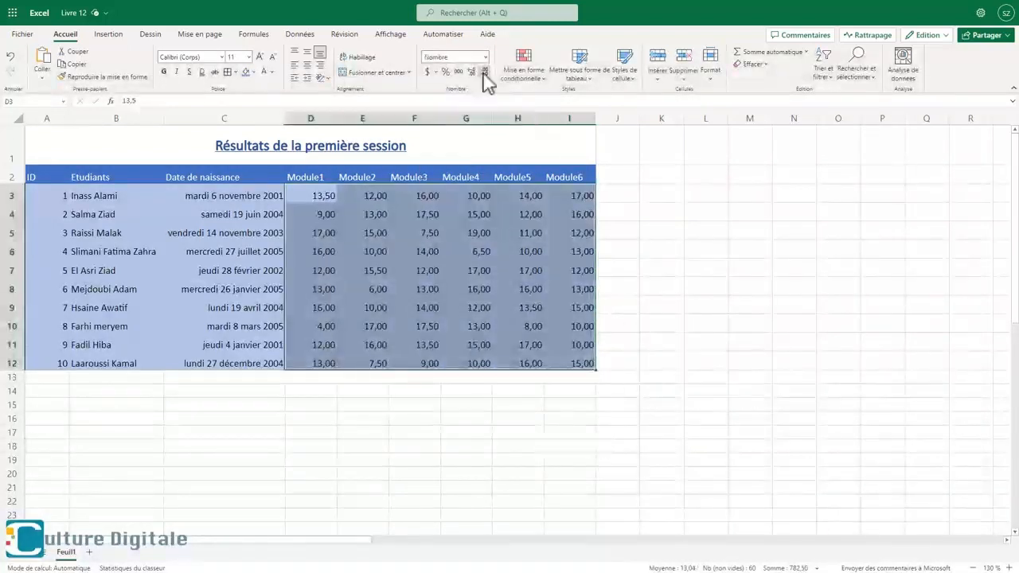
- Reduce the grades in D3:I12 to zero decimal places, and restore them to two decimal places
click(483, 72)
click(483, 72)
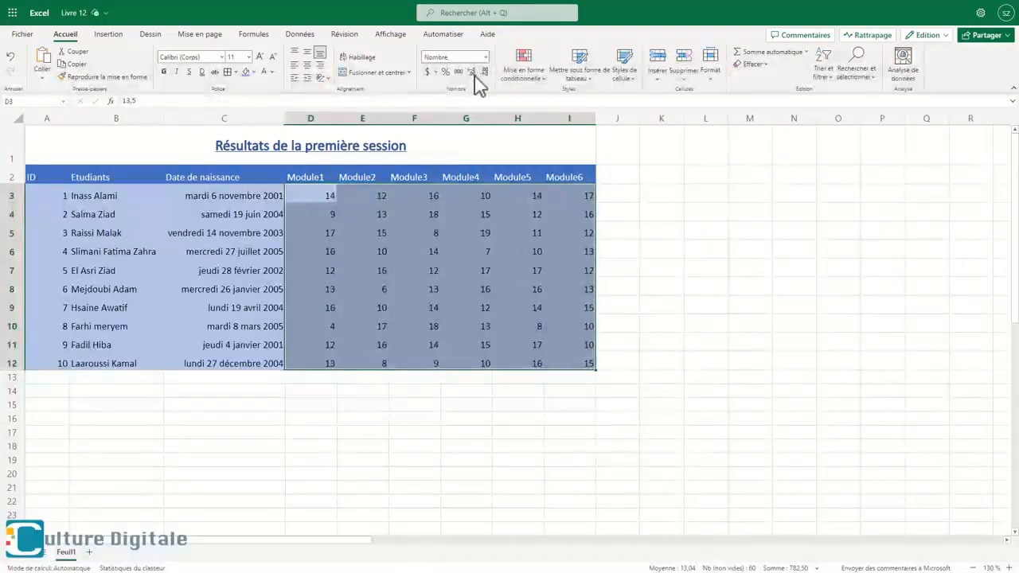
click(471, 71)
click(471, 72)
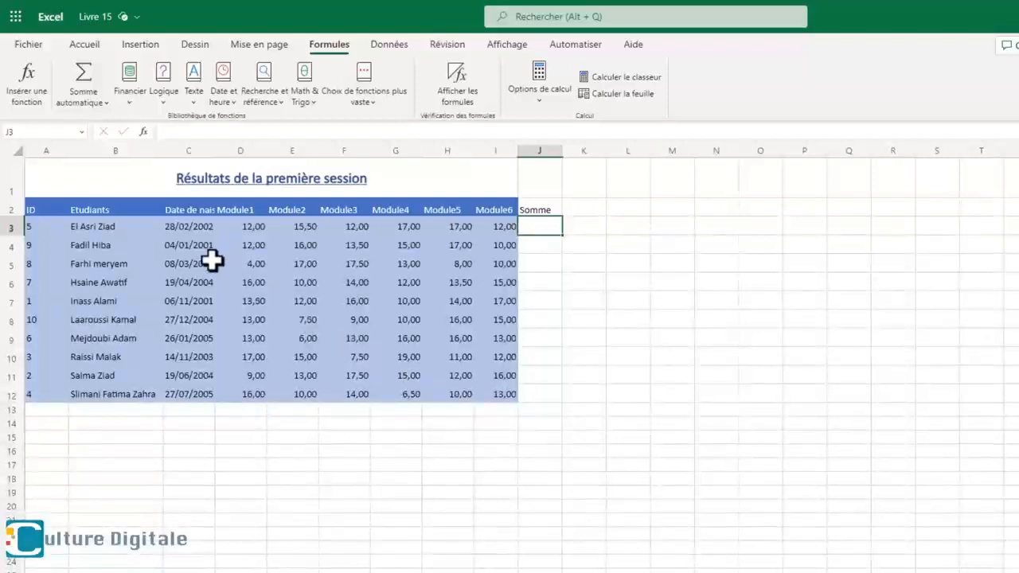
- Start inserting a function in J3 under Somme, choosing SOMME from the recently used category
click(35, 99)
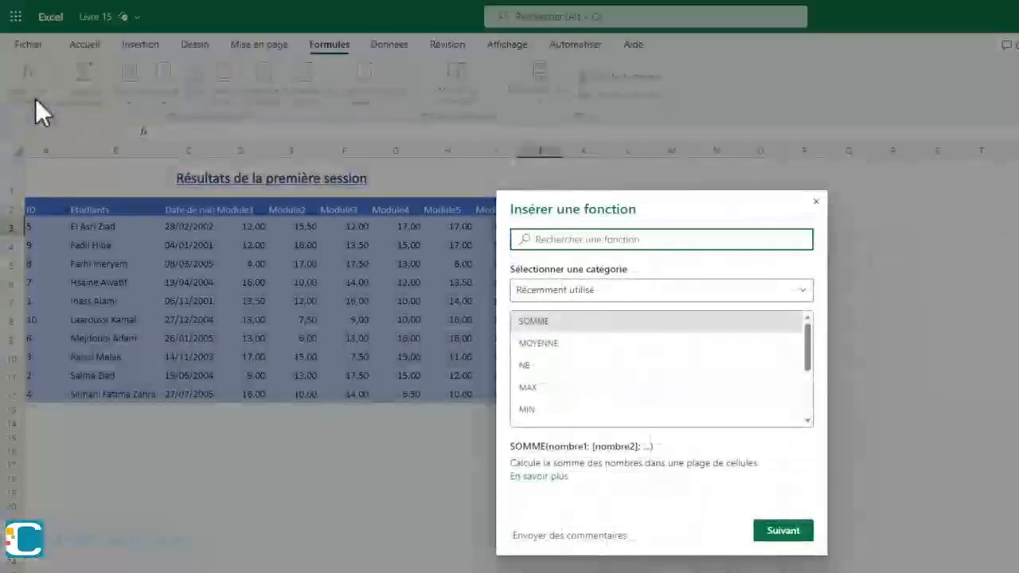
click(573, 295)
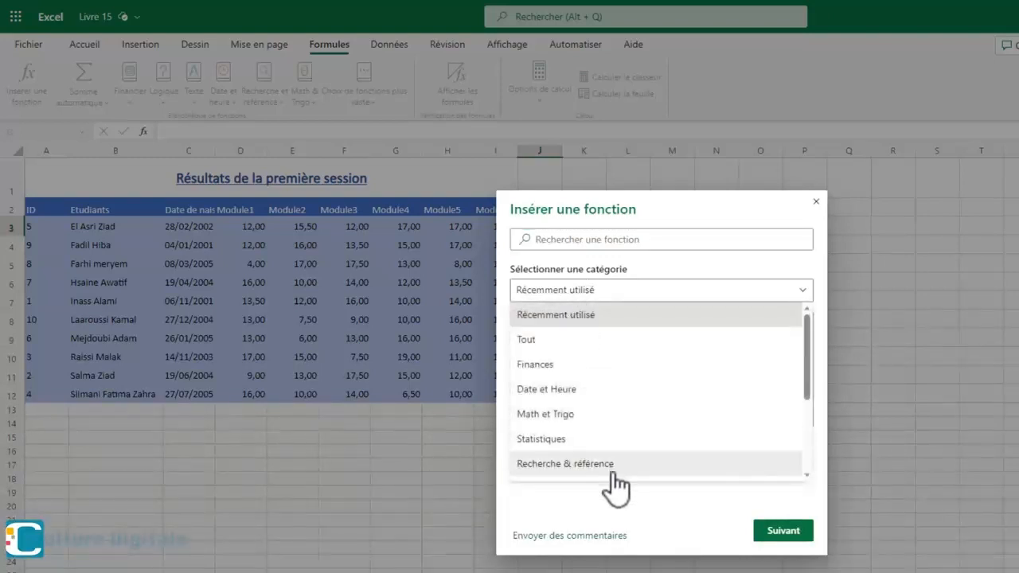
click(585, 317)
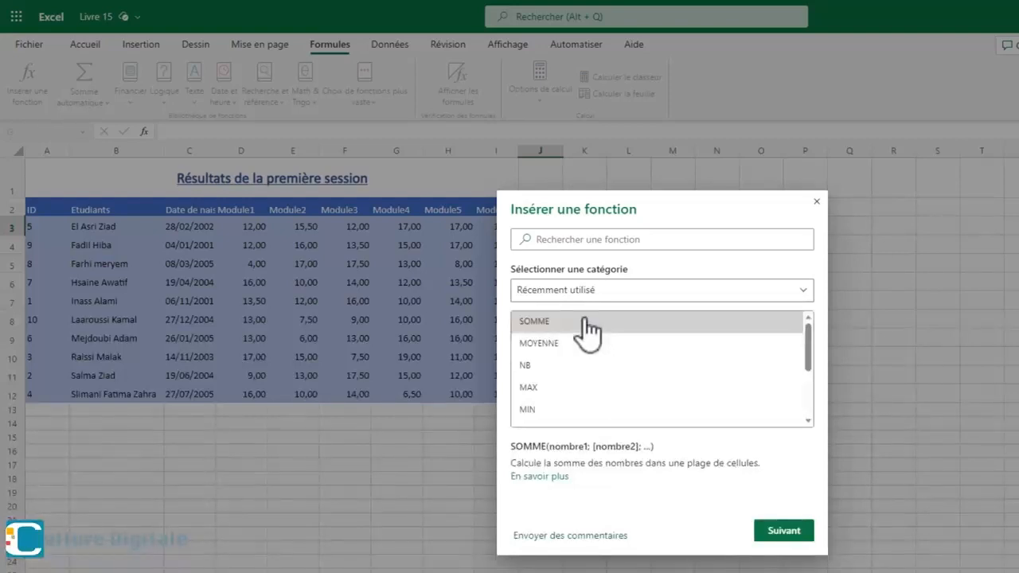
click(536, 324)
click(785, 533)
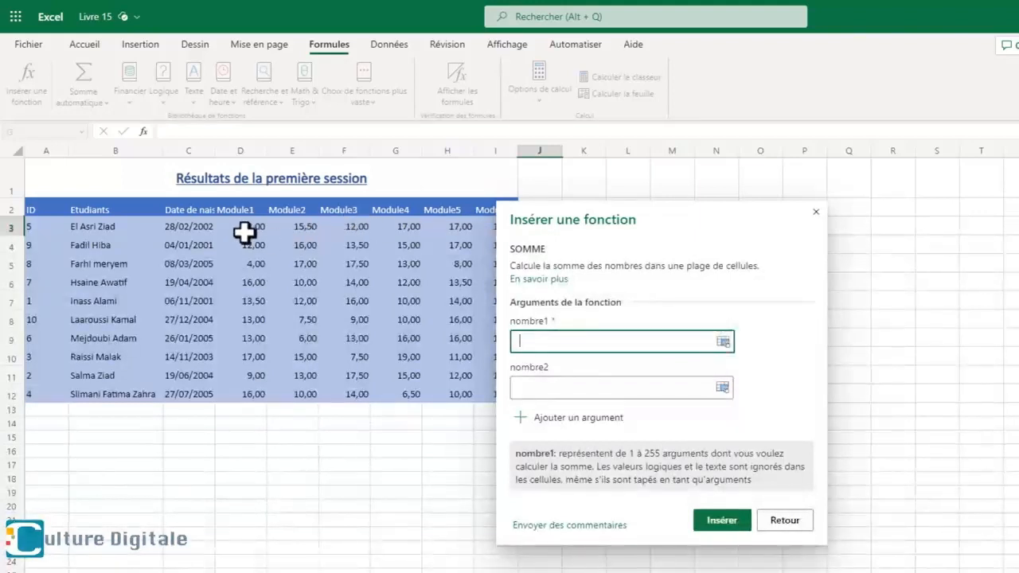
- Set the first SOMME argument to D3:I3 and insert the formula into J3
drag(244, 231, 503, 228)
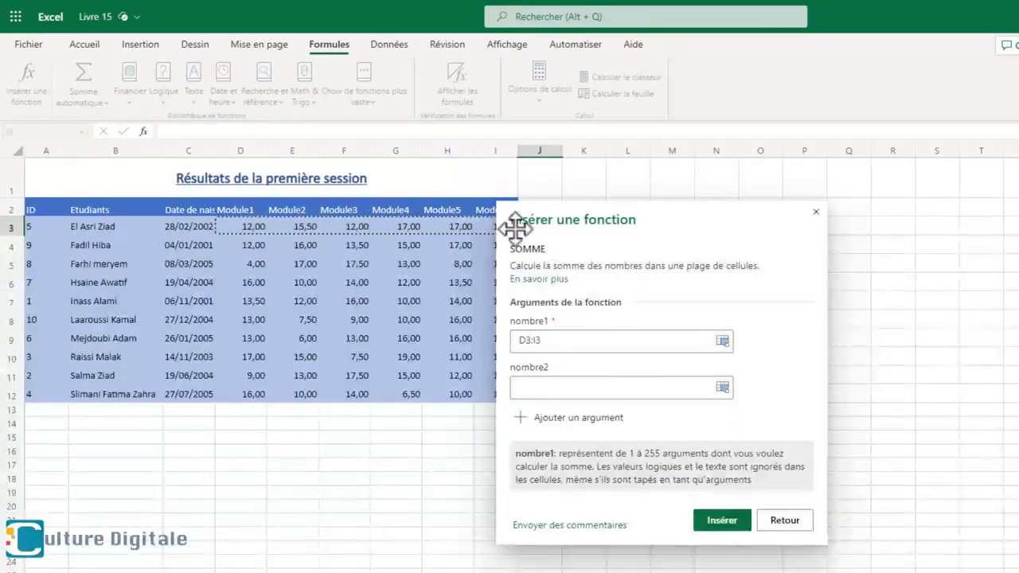
drag(621, 222, 782, 215)
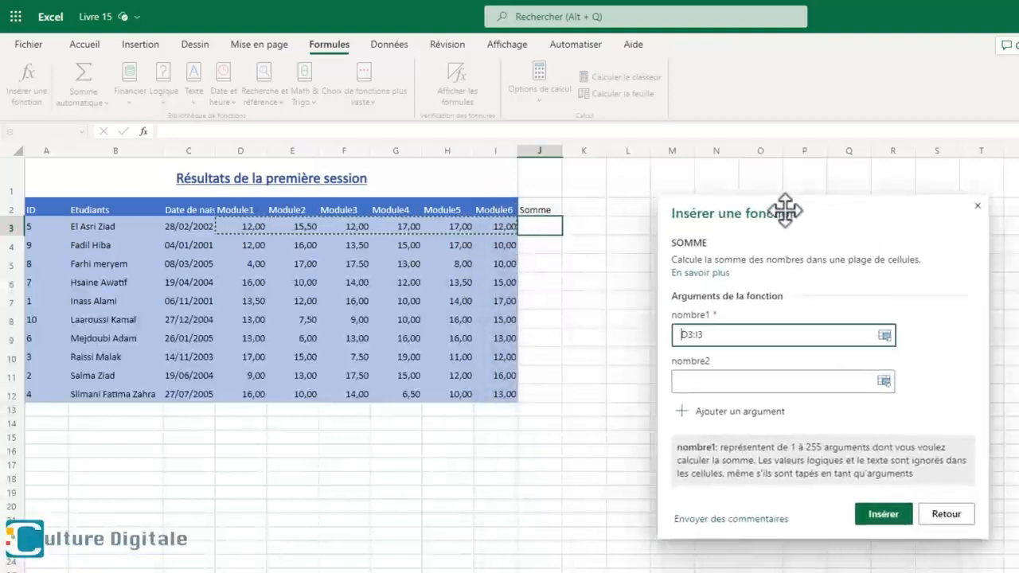
click(898, 507)
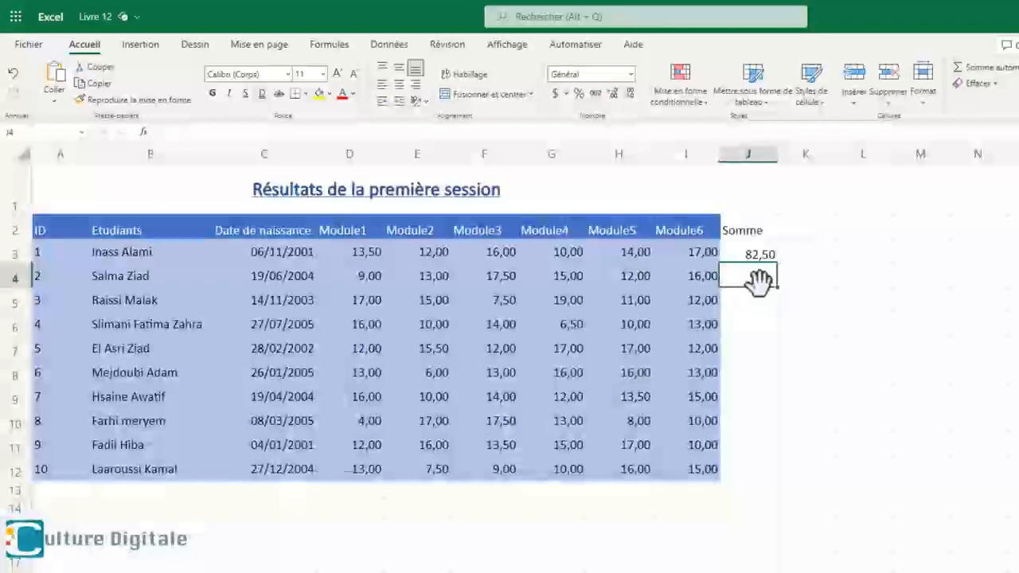
- Fill the SOMME formula from J3 down to J12
click(756, 257)
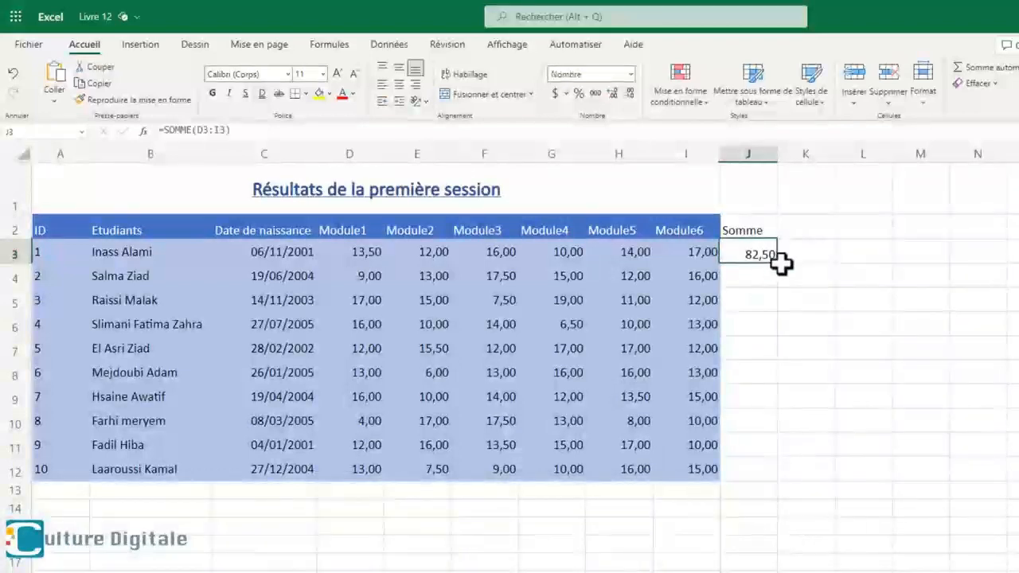
drag(776, 266, 794, 476)
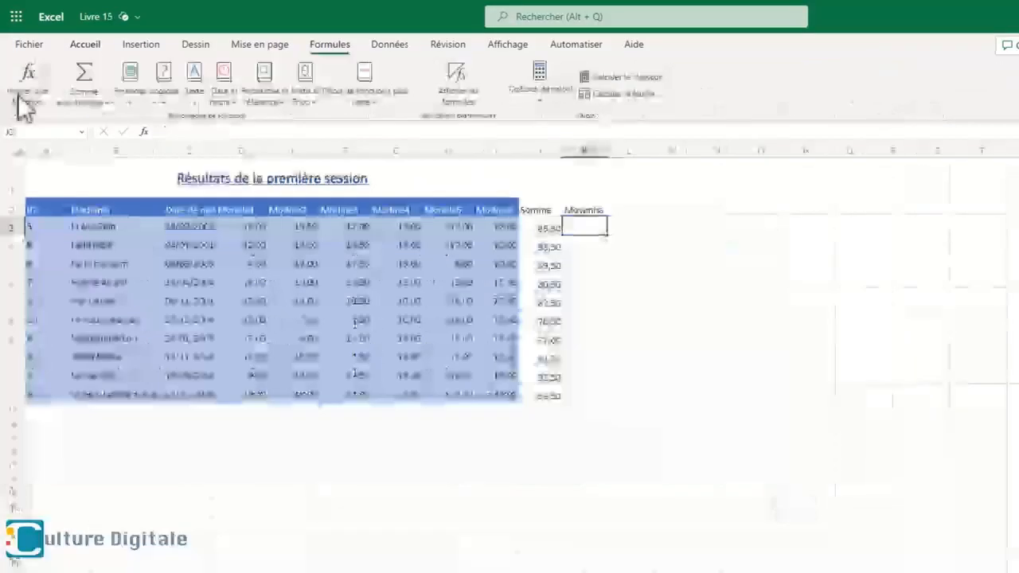
- Insert a MOYENNE formula for D3:I3 into K3 under Moyenne and fill it down to K12
click(23, 103)
click(535, 344)
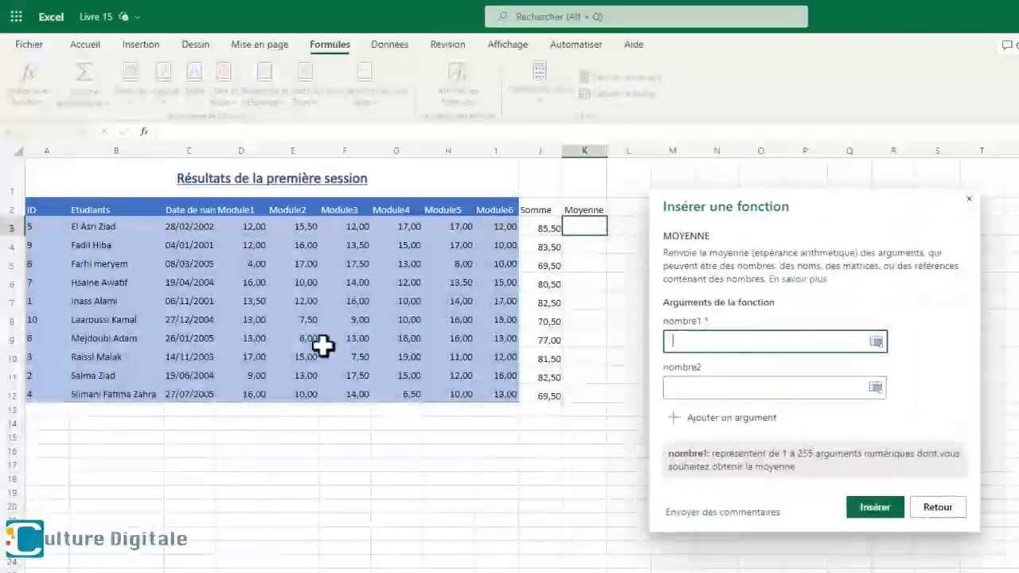
drag(243, 226, 502, 226)
click(870, 508)
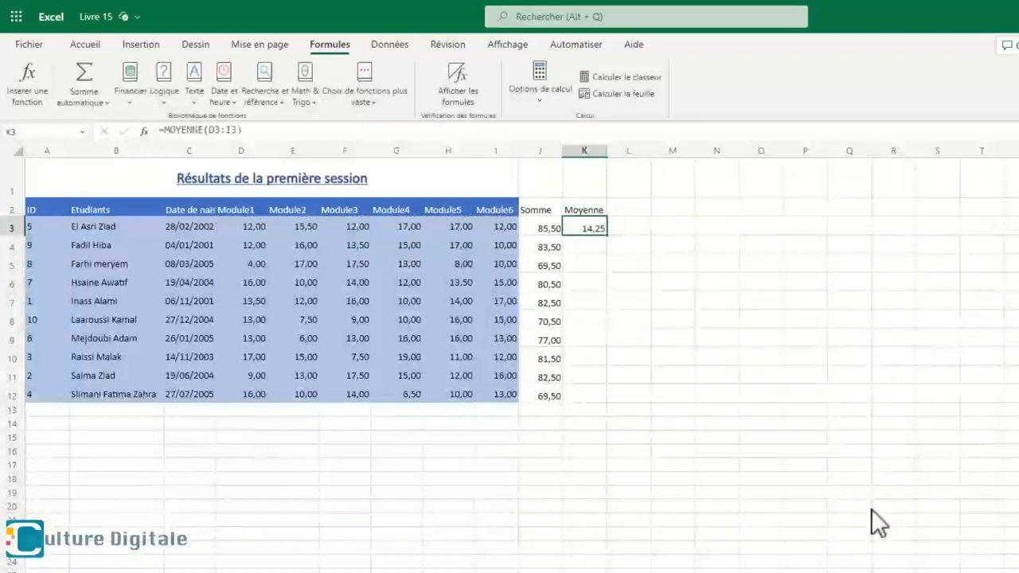
drag(609, 233, 597, 399)
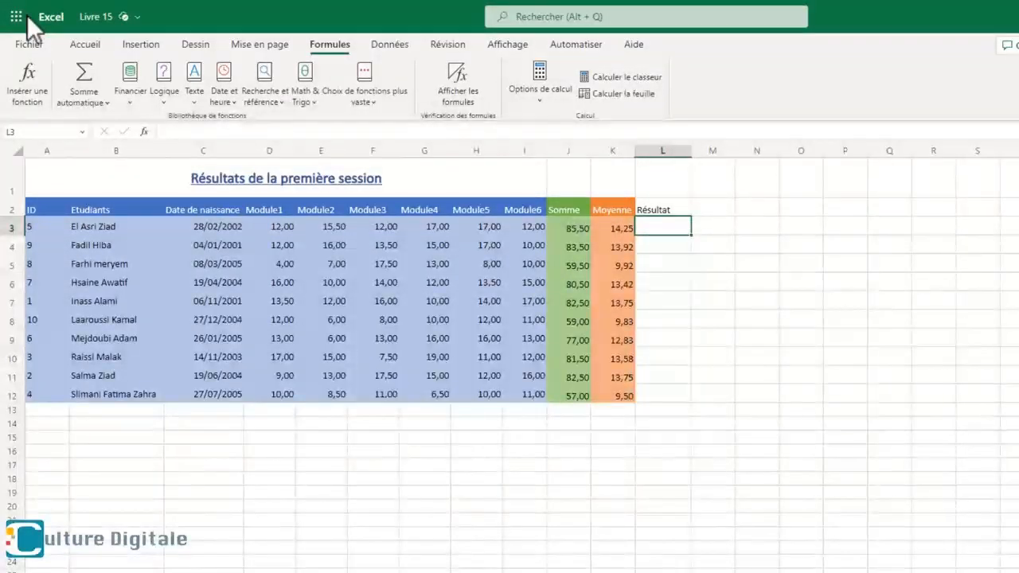
- Start inserting an SI function in L3 under Résultat, with K3>=10 as the logical test
click(26, 84)
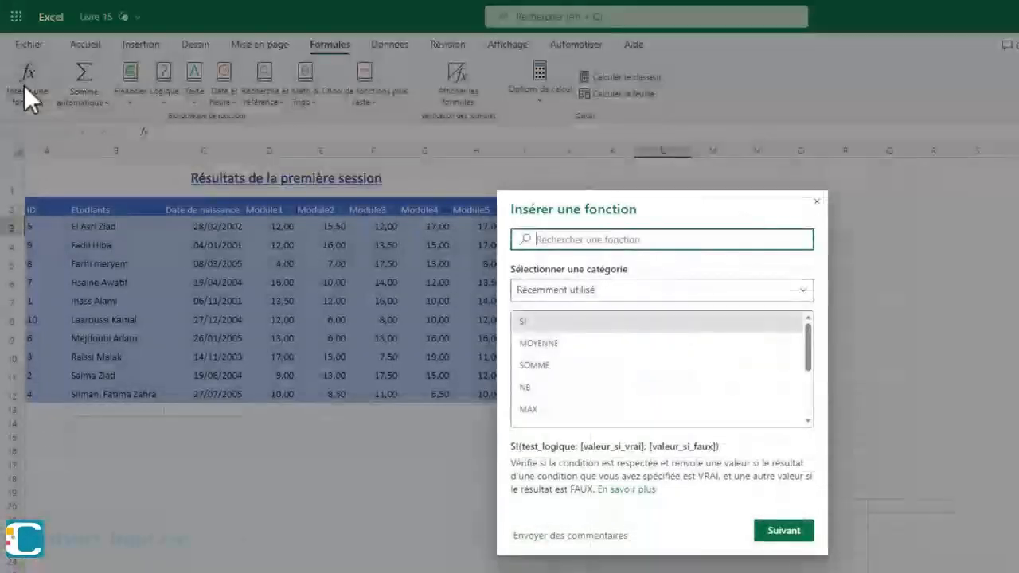
click(626, 319)
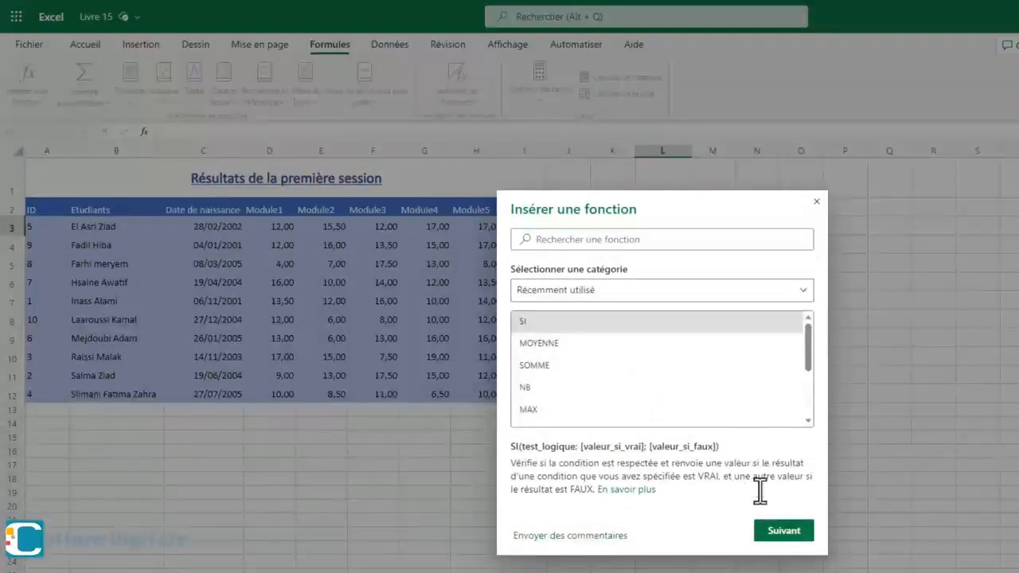
click(776, 531)
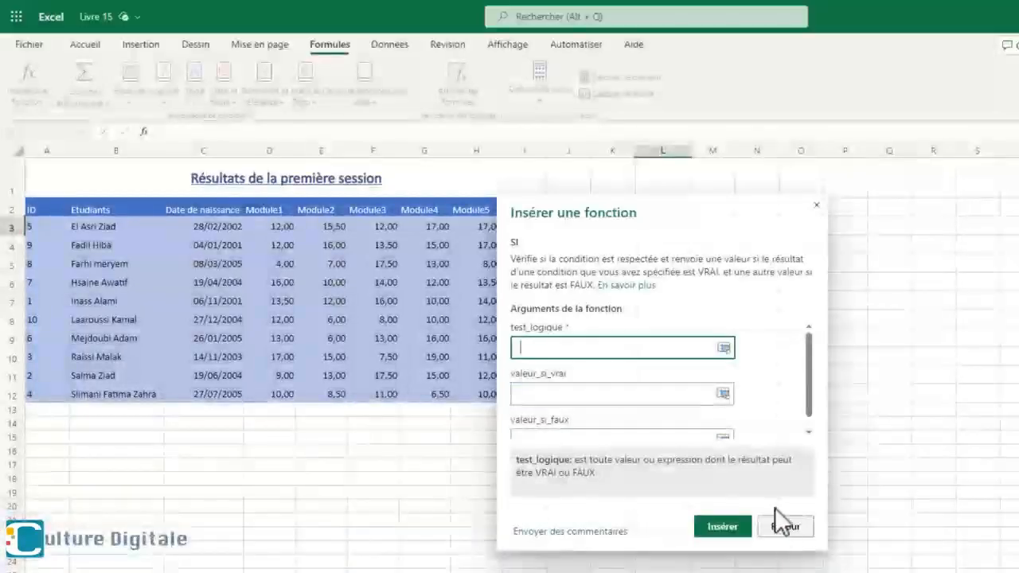
drag(688, 201, 843, 155)
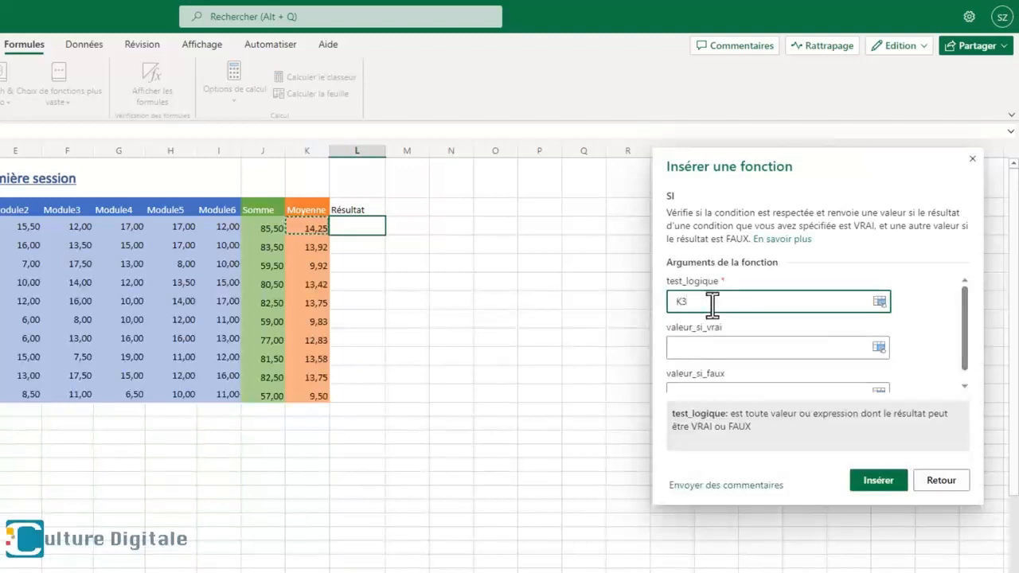
text(>=10)
- Set valeur_si_vrai to "VAL" and valeur_si_faux to "RAT", and insert the SI formula into L3
click(715, 347)
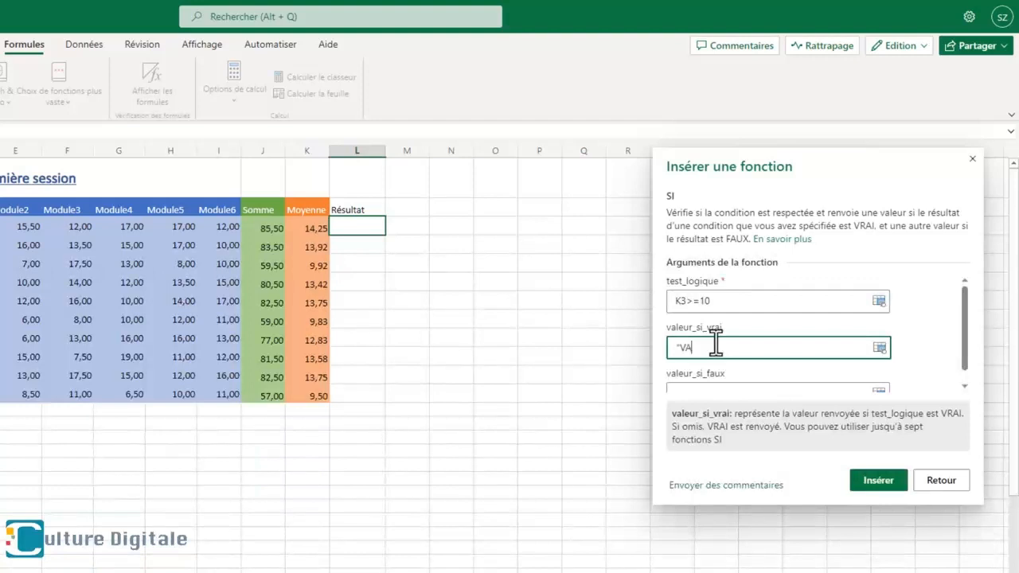
text("VAL")
click(746, 388)
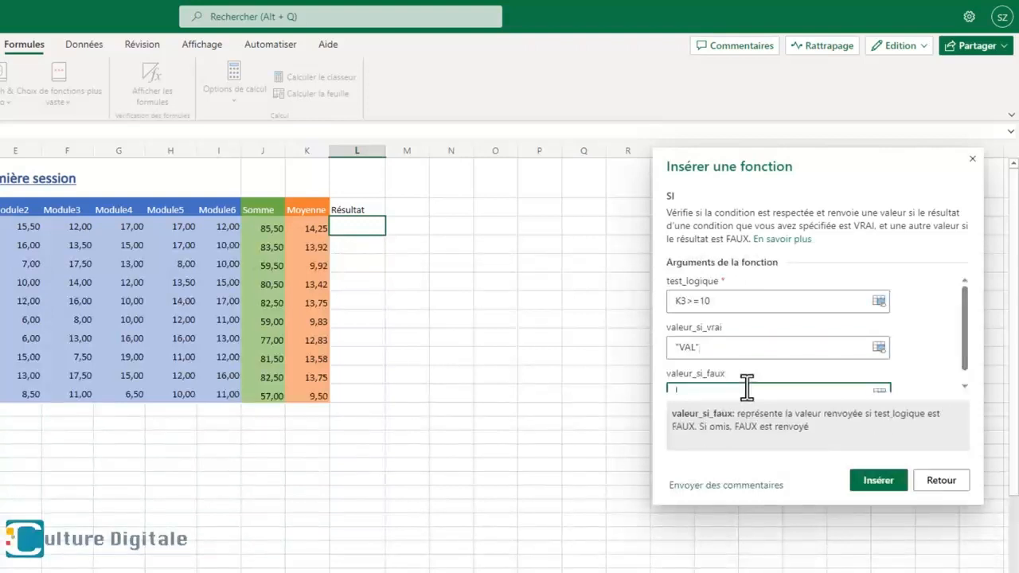
scroll(747, 388, down, 1)
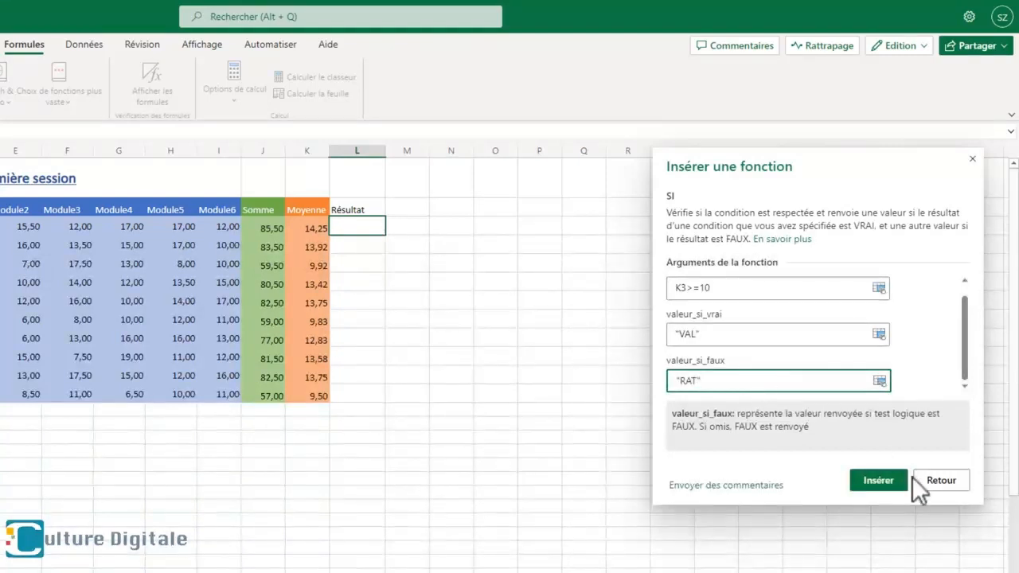
click(879, 480)
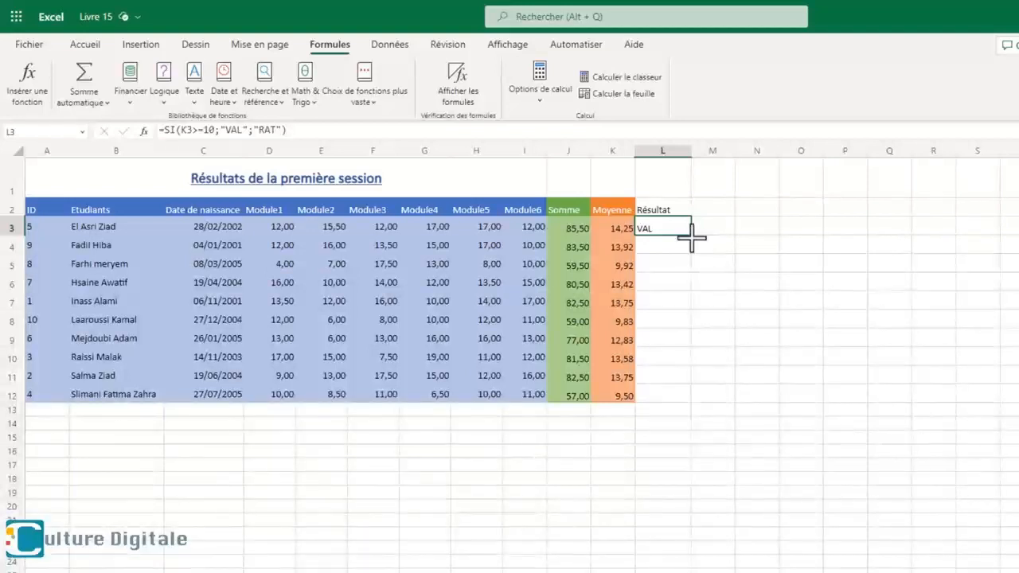
- Fill the SI formula down to L12 and give the Résultat column L2:L12 yellow cell styling
drag(691, 236, 683, 398)
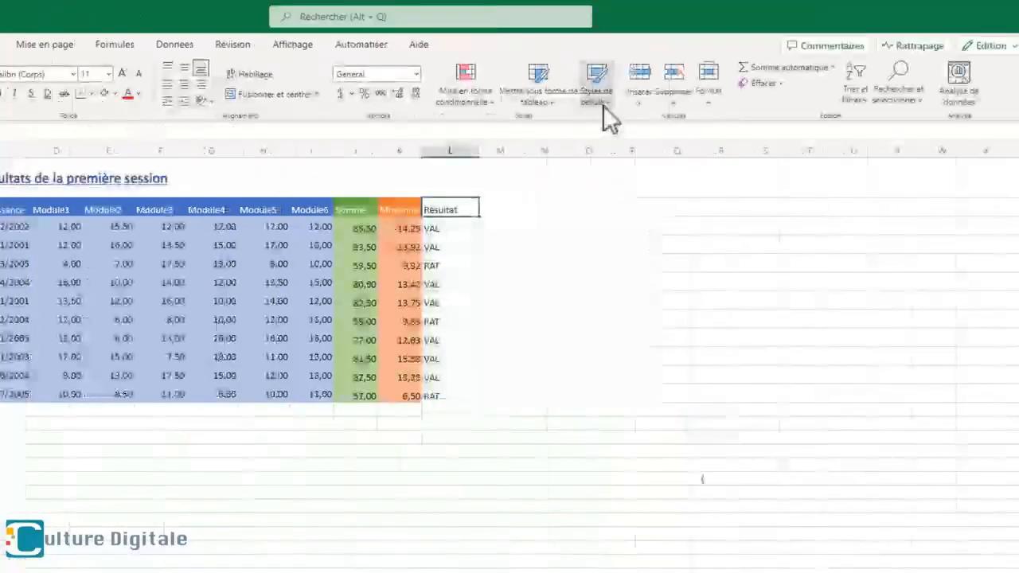
drag(450, 209, 454, 396)
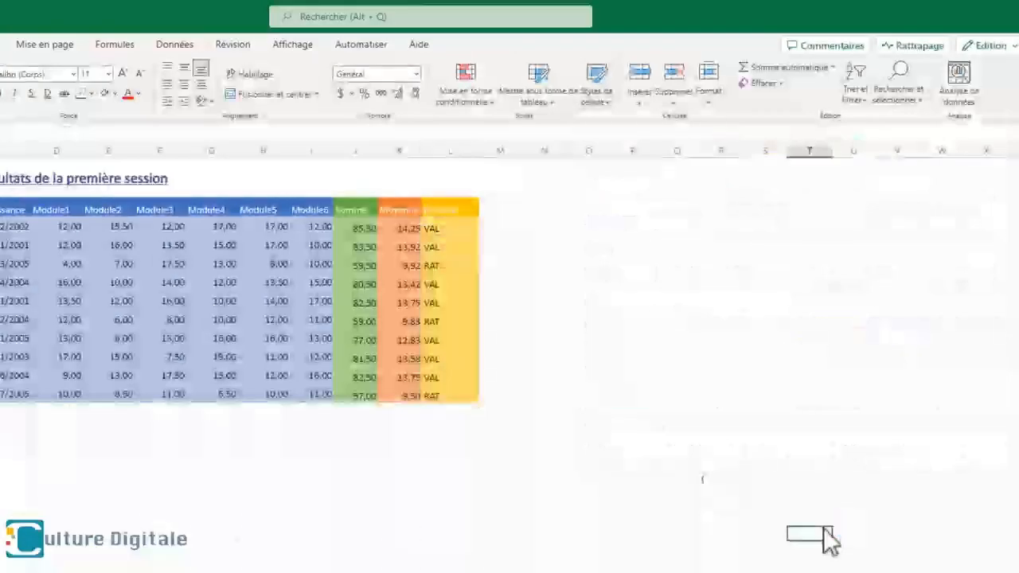
- Enter the label "Nombre d'étudiant" in C16 below the table
click(205, 450)
text(Nombr)
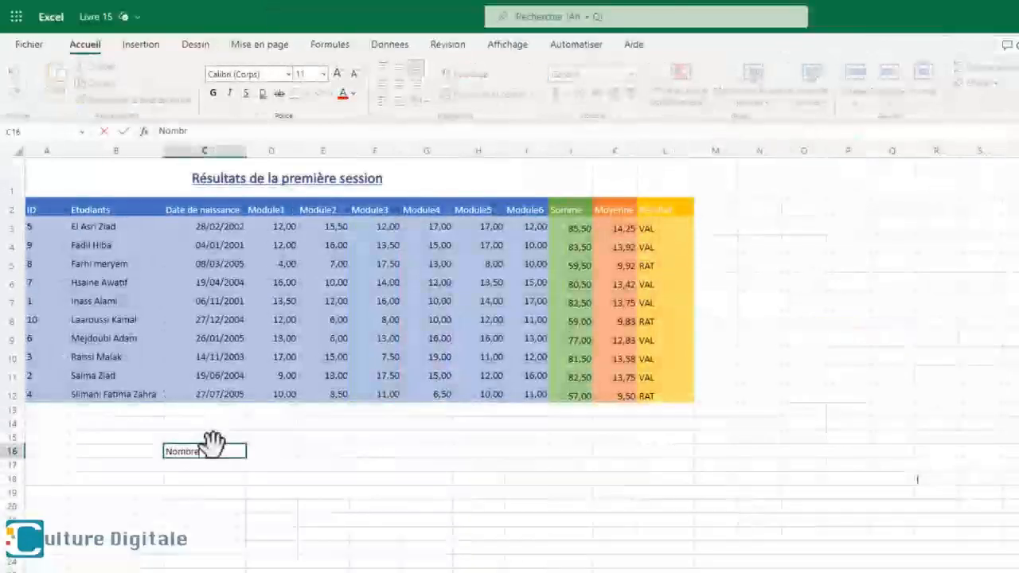
text(e d'étudiant)
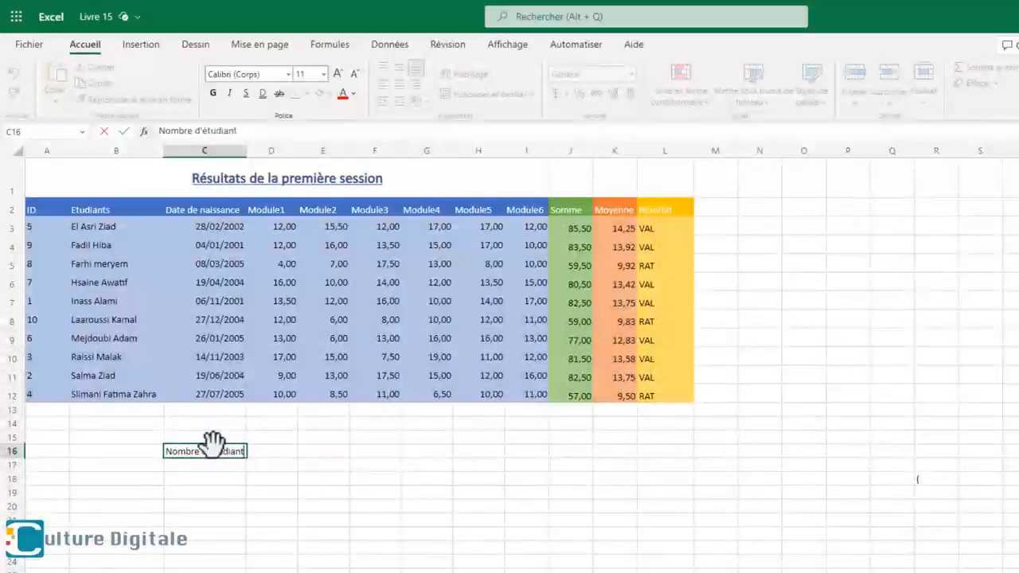
- Insert an NBVAL formula into D16 that counts the students in B3:B12
click(292, 450)
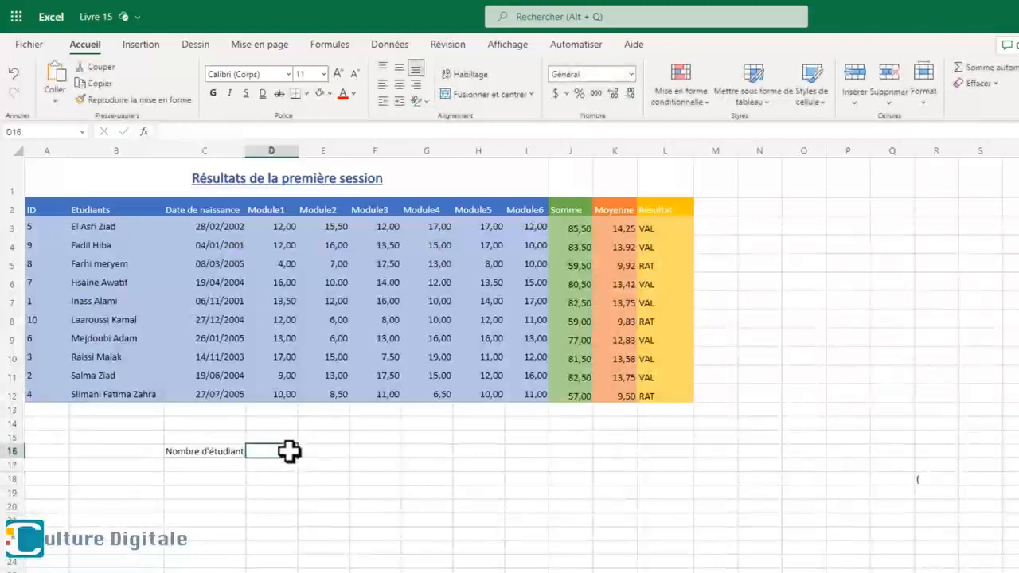
click(329, 44)
click(24, 83)
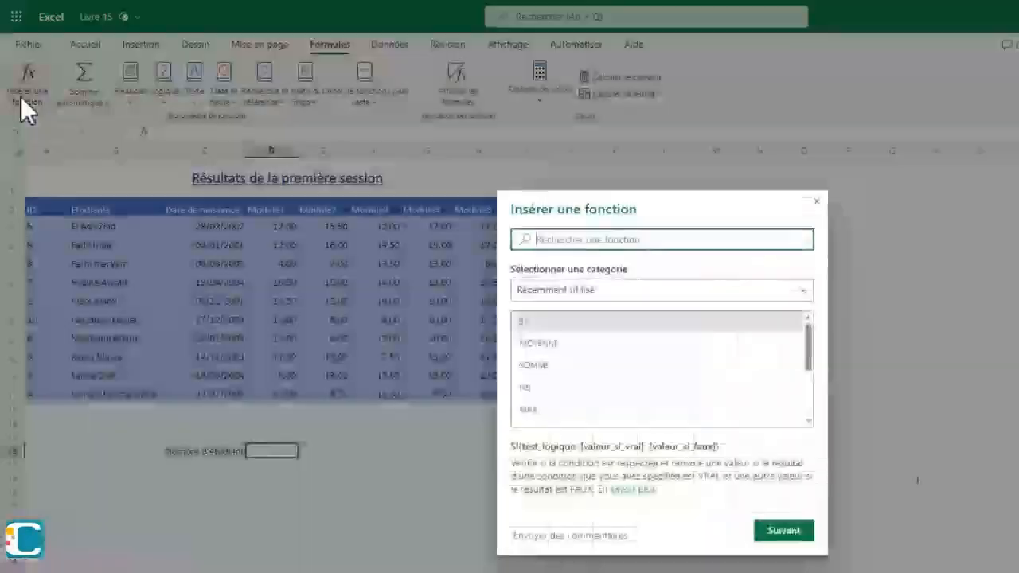
text(nbv)
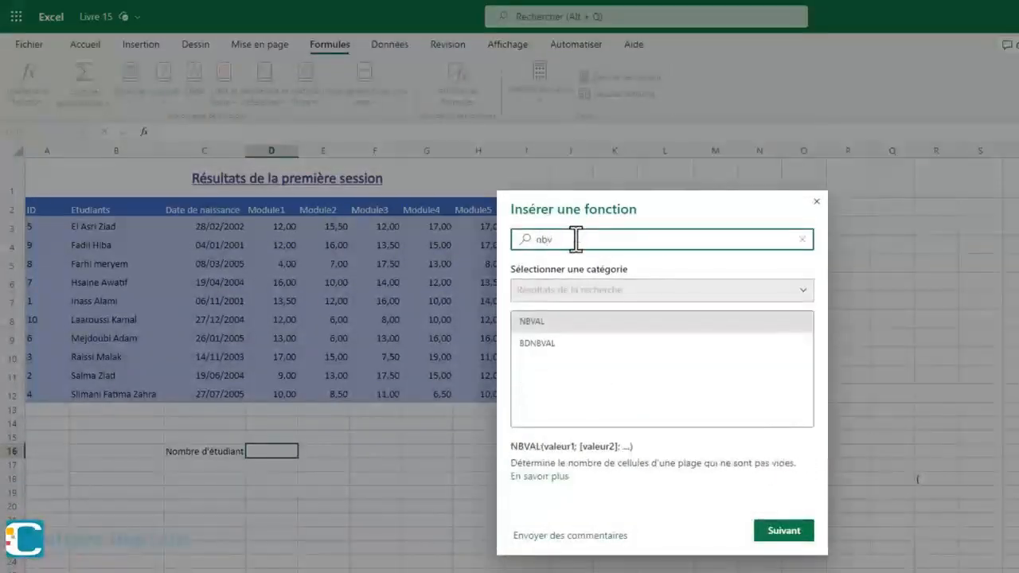
click(784, 531)
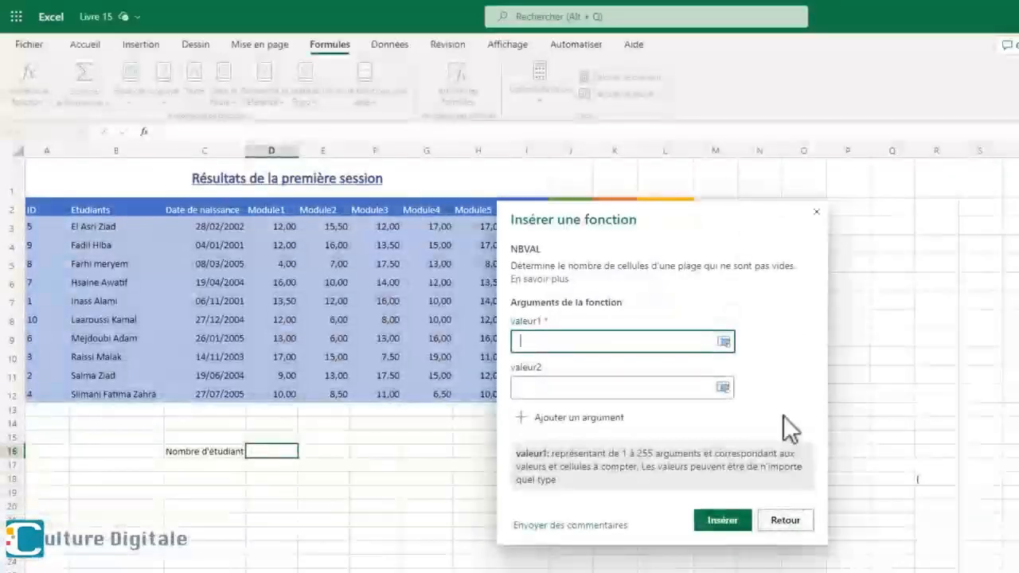
click(724, 341)
drag(111, 267, 106, 389)
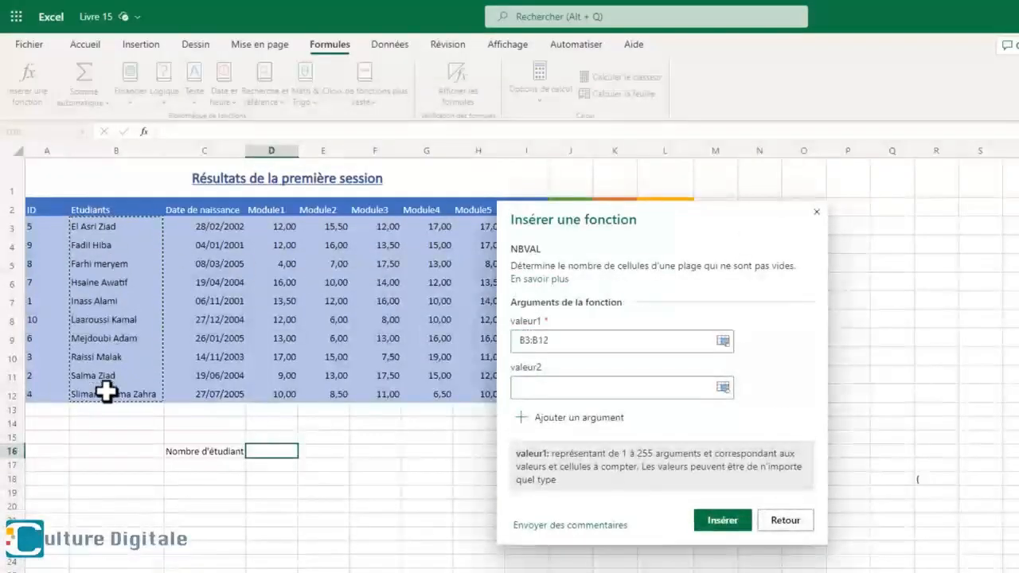
click(742, 519)
- Enter the label "Moyenne Max" in C17
click(209, 464)
text(Moye)
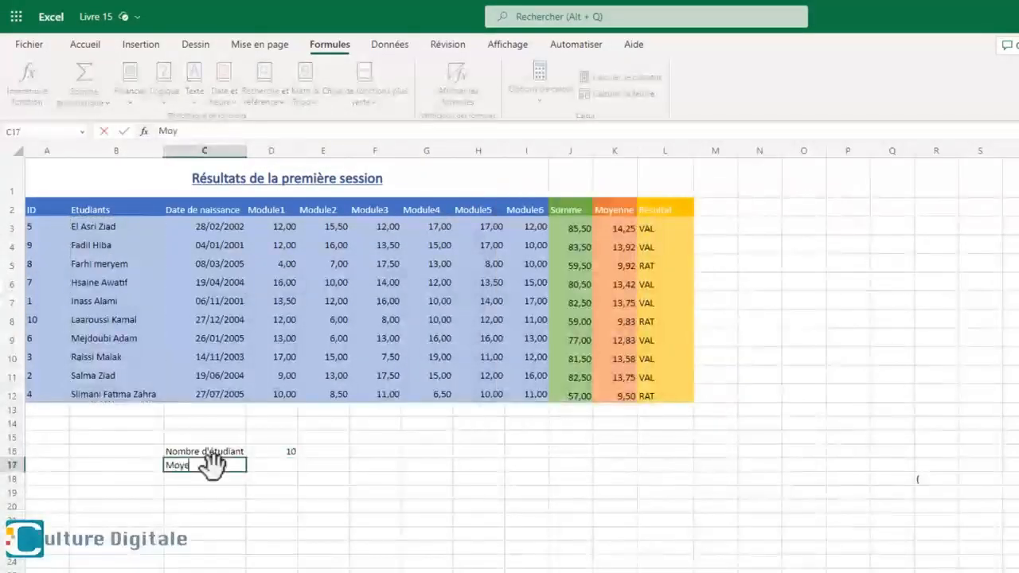
text(nne Max)
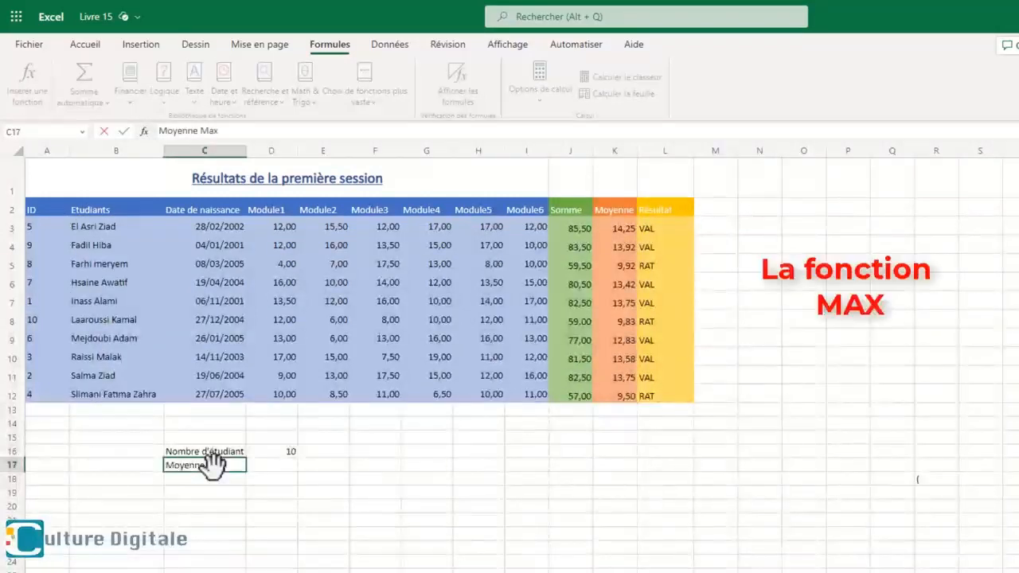
- Insert a MAX formula into D17 for the averages in K3:K12
click(263, 465)
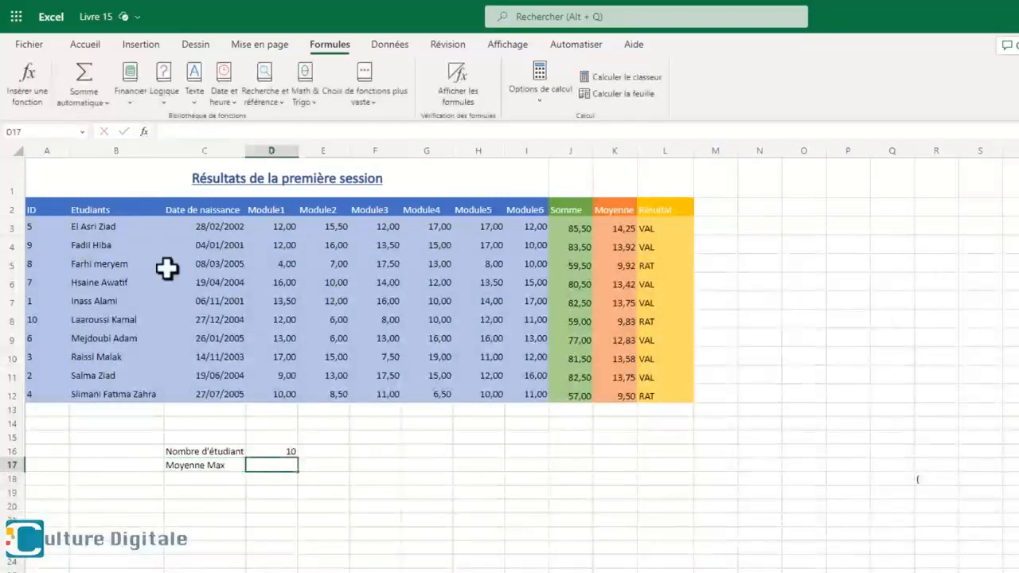
click(30, 80)
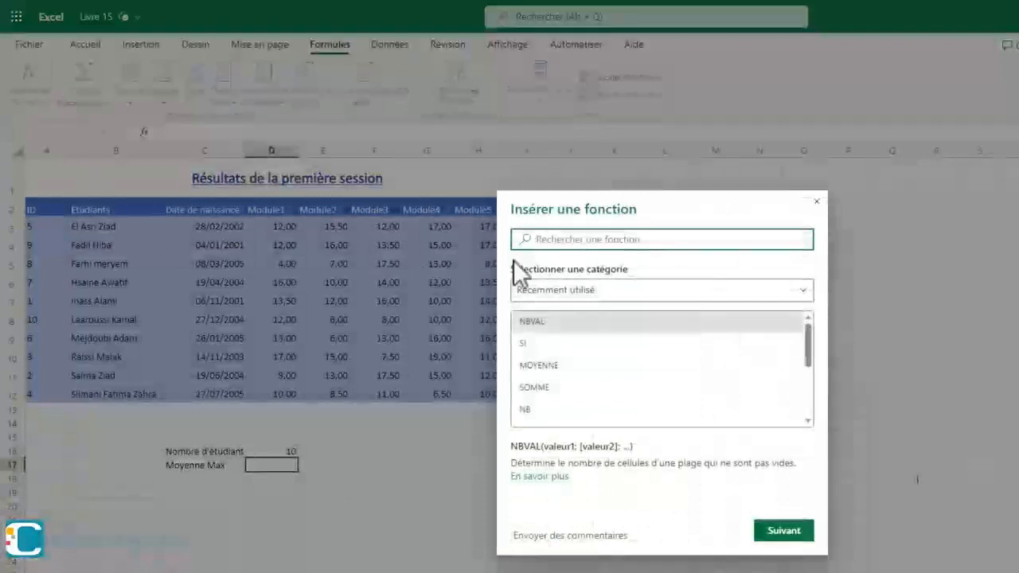
scroll(557, 390, down, 1)
click(589, 413)
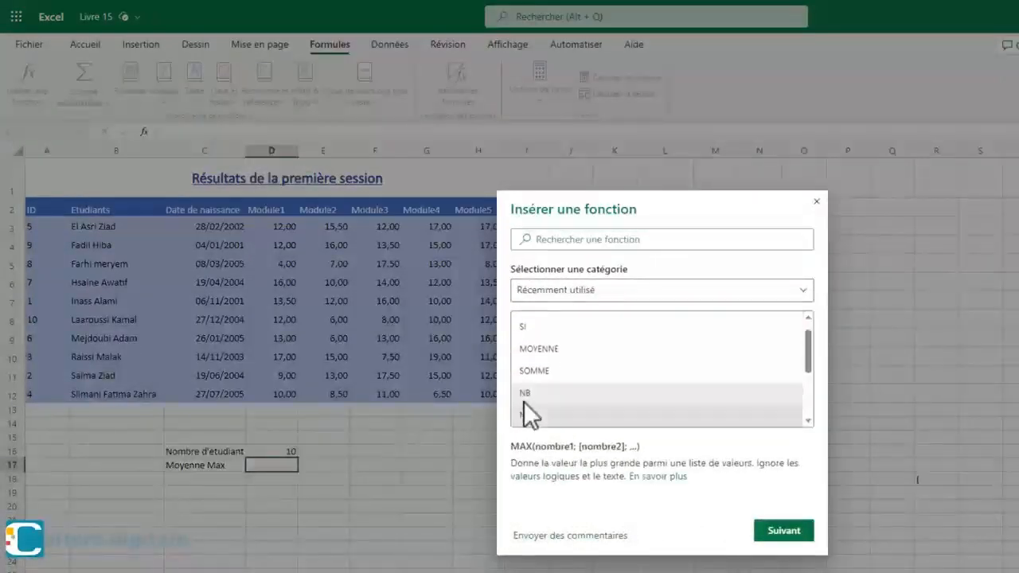
click(788, 531)
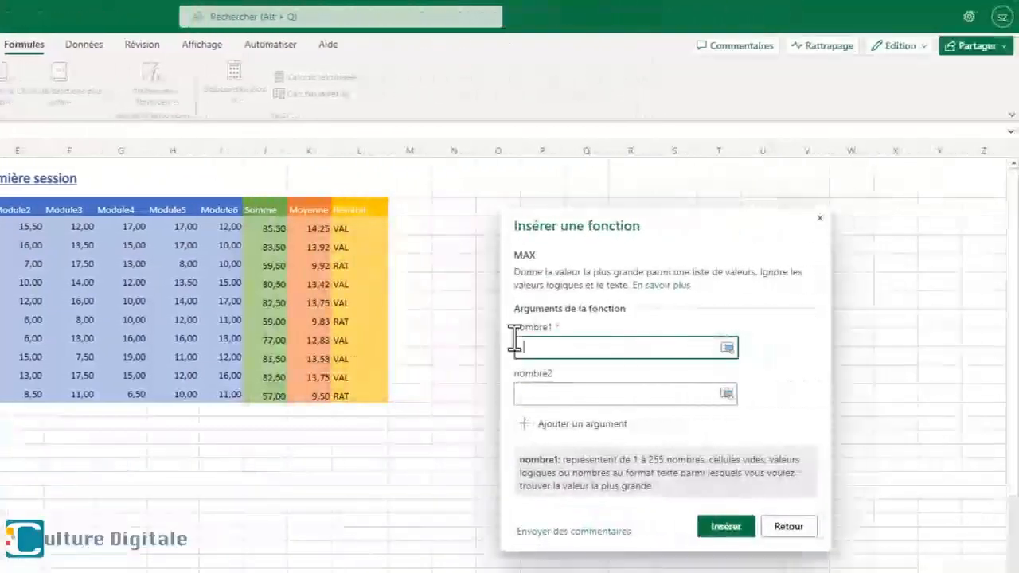
drag(305, 228, 290, 414)
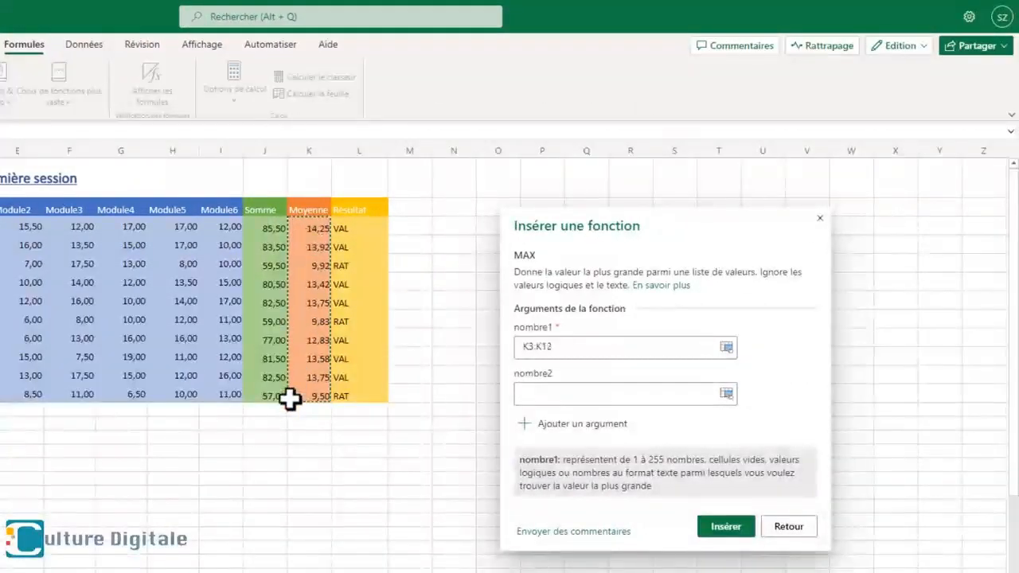
click(726, 532)
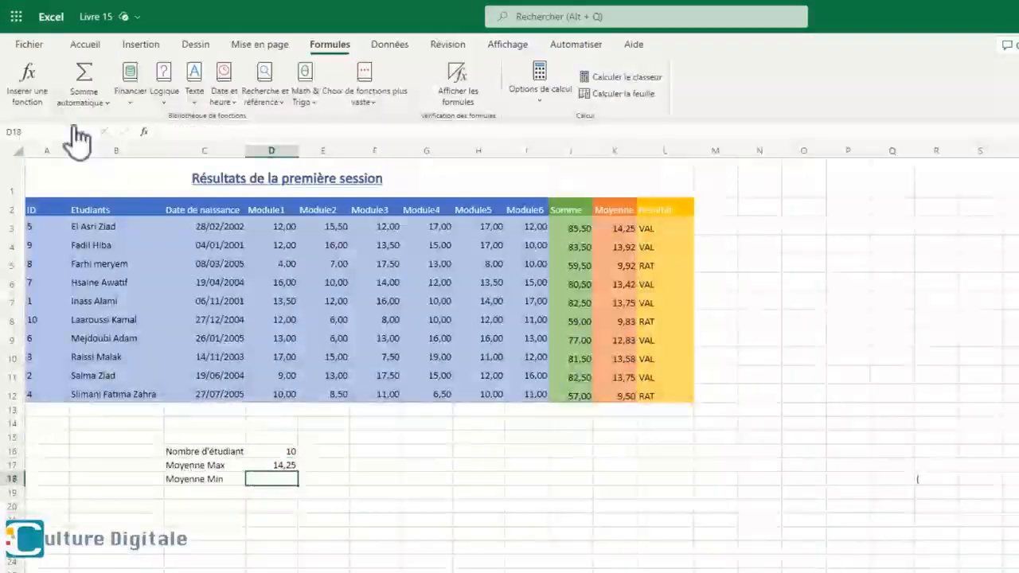
- Insert a MIN formula into D18, beside Moyenne Min, for the values of the Moyenne column
click(27, 81)
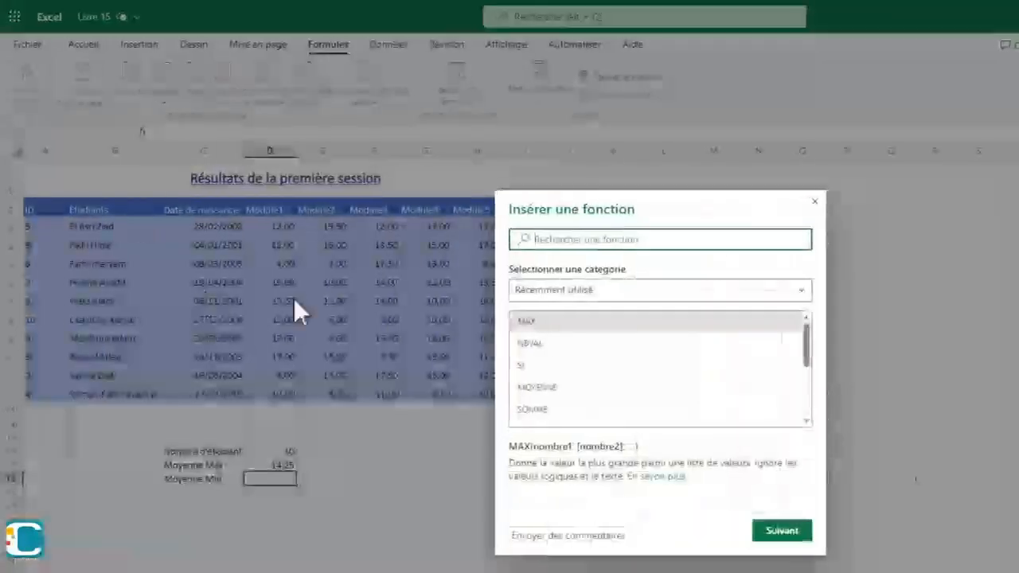
drag(709, 204, 927, 177)
scroll(850, 365, down, 1)
click(772, 376)
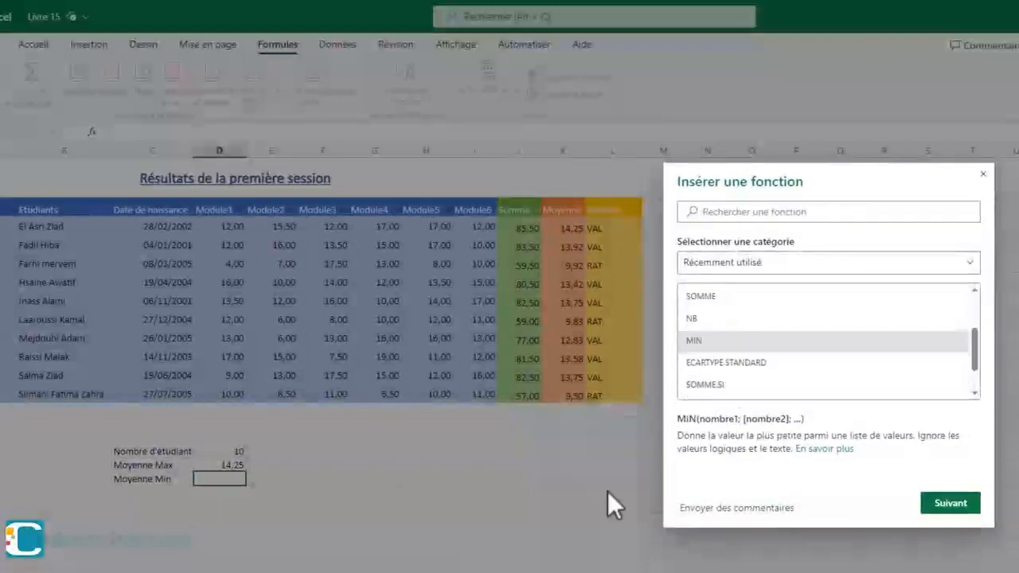
click(927, 508)
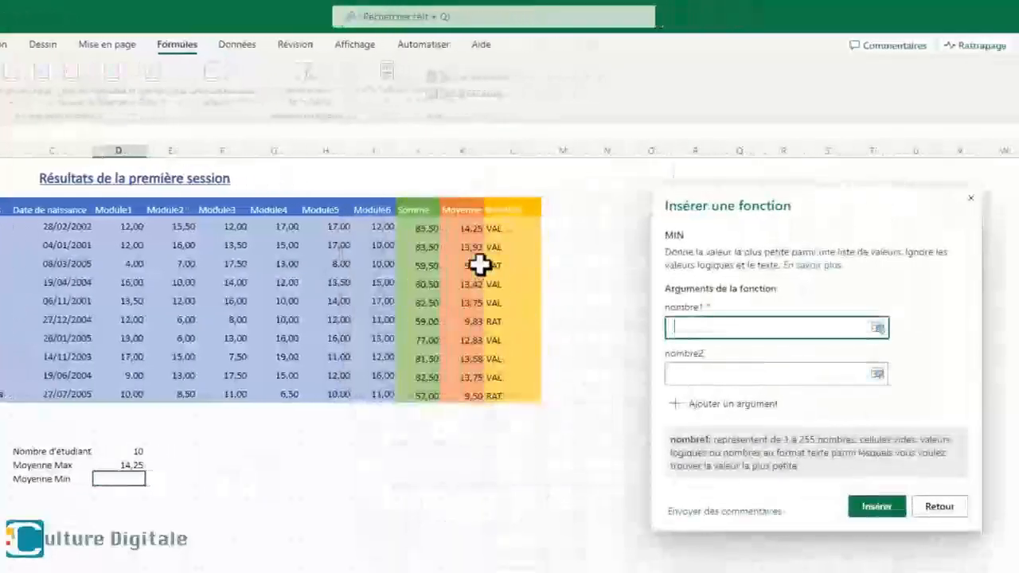
drag(480, 265, 454, 398)
click(876, 506)
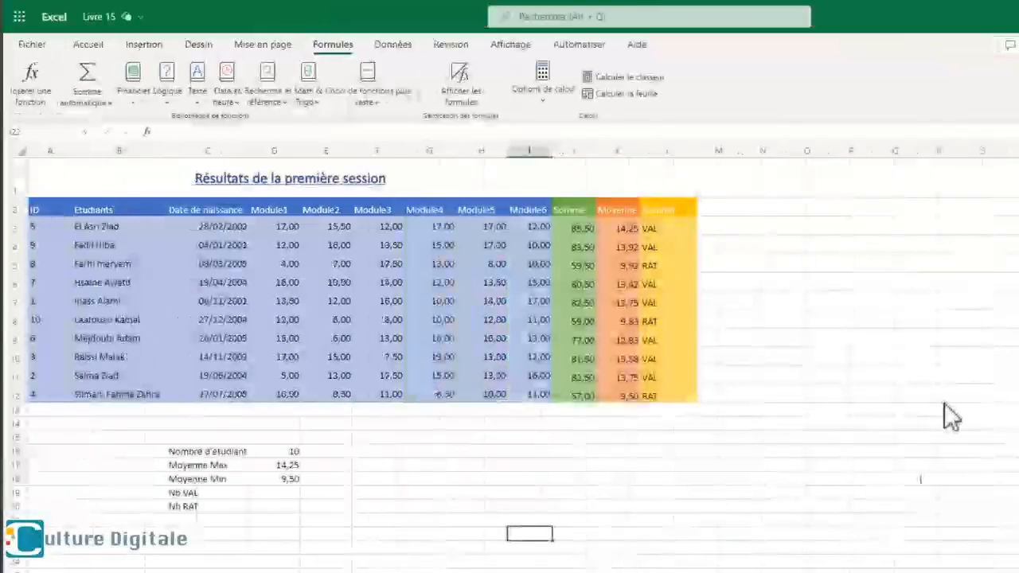
- Insert an NB.SI formula into D19, beside Nb VAL, that counts the "VAL" results in L3:L12
click(284, 492)
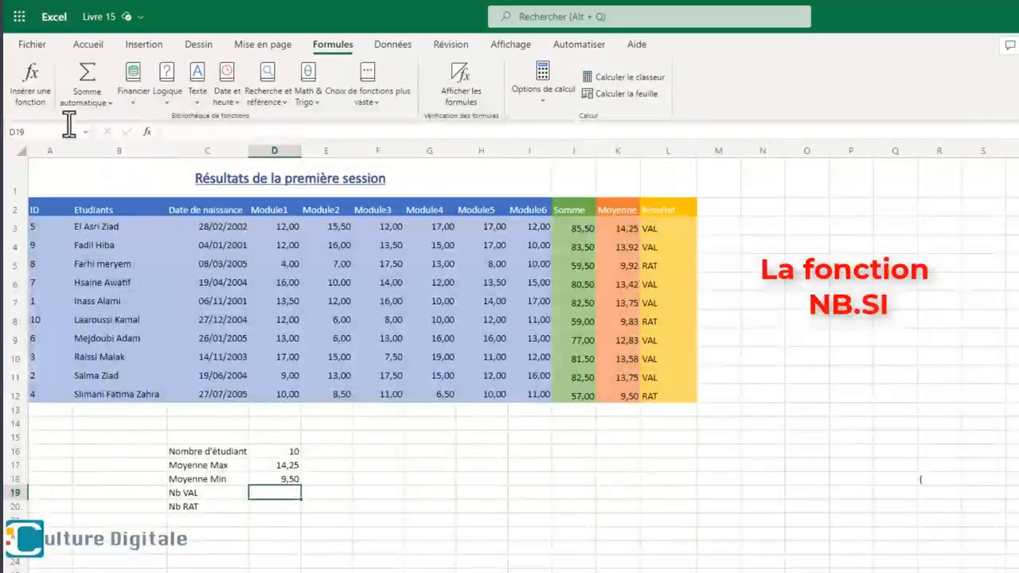
click(29, 86)
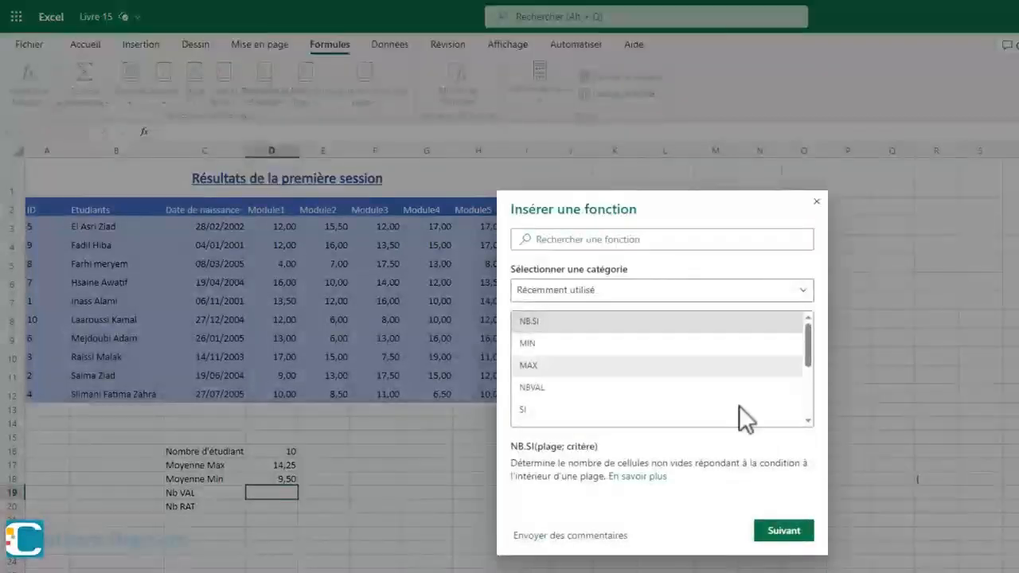
click(794, 539)
drag(689, 225, 1018, 207)
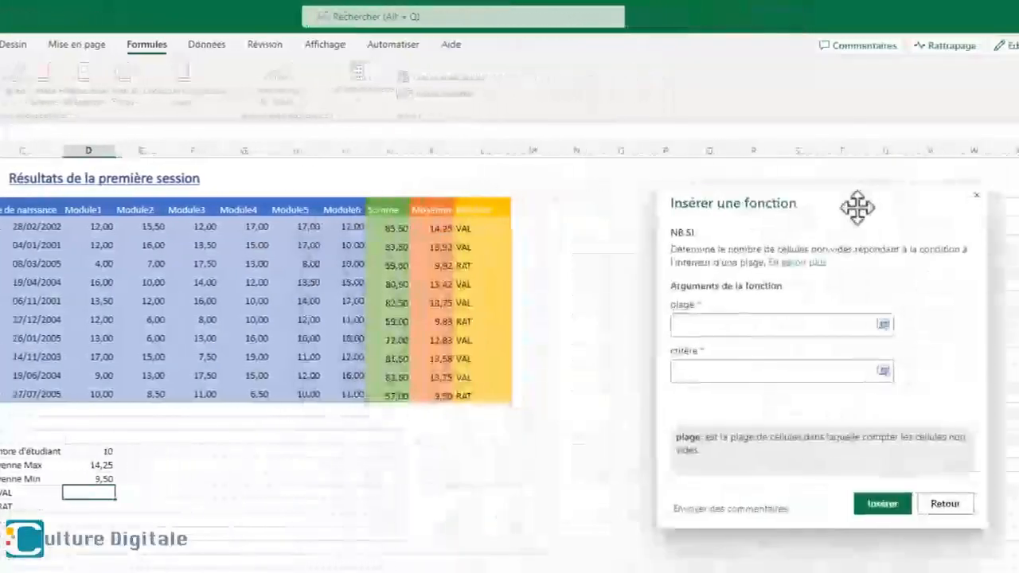
drag(462, 228, 462, 391)
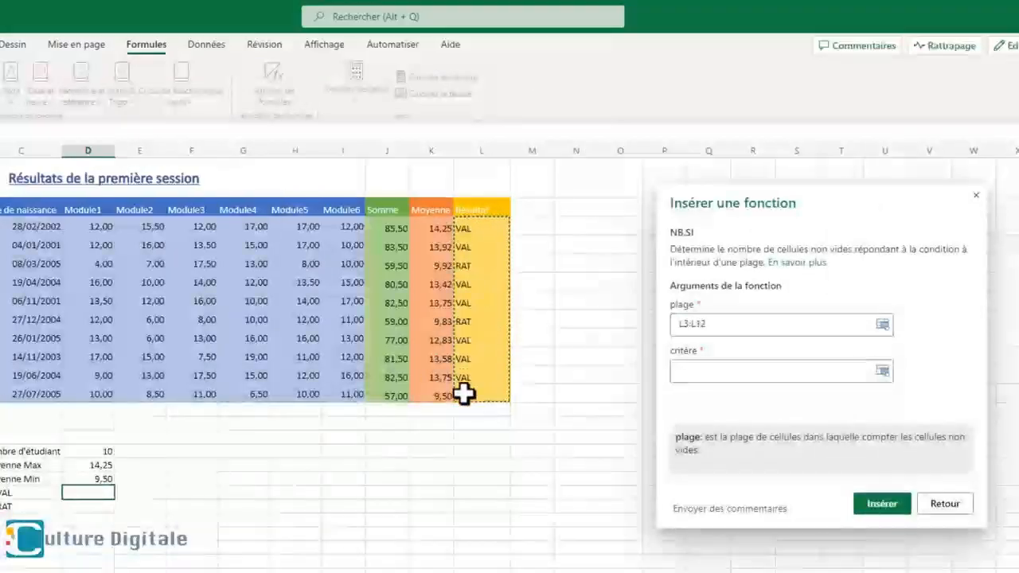
click(695, 374)
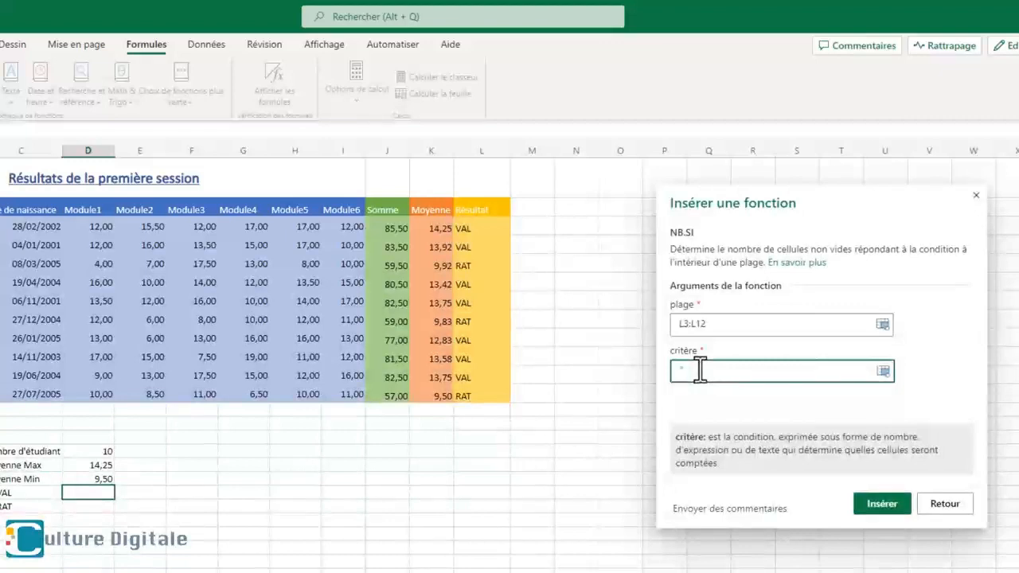
text("VAL")
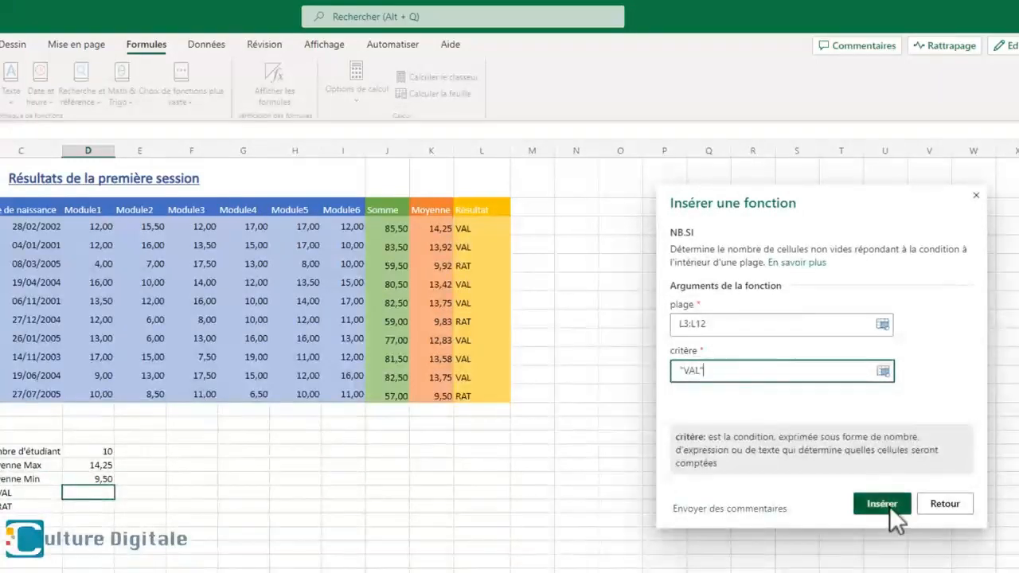
click(889, 507)
- Insert an NB.SI formula into D20, beside Nb RAT, that counts the "RAT" results in L3:L12
click(105, 506)
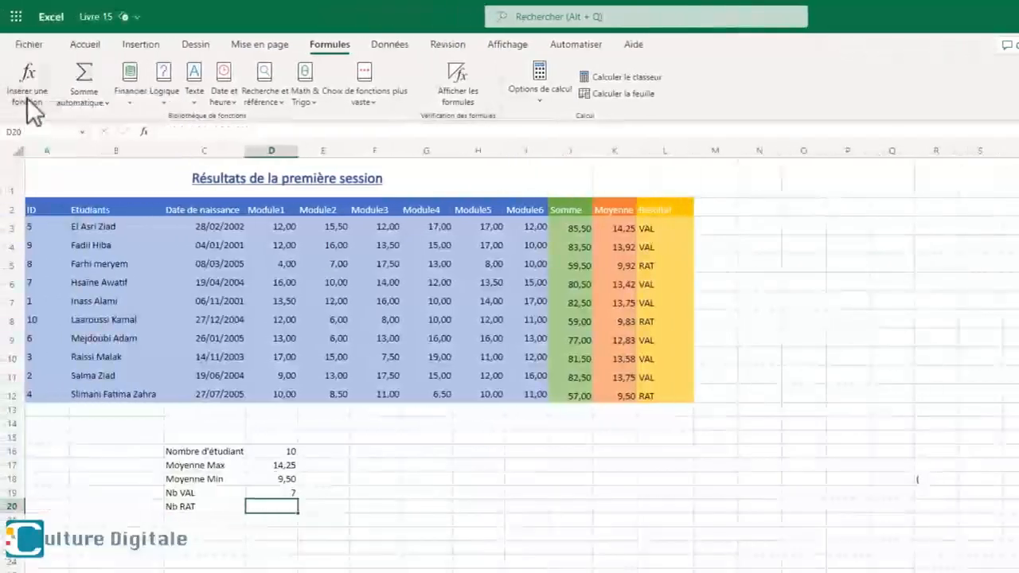
click(30, 107)
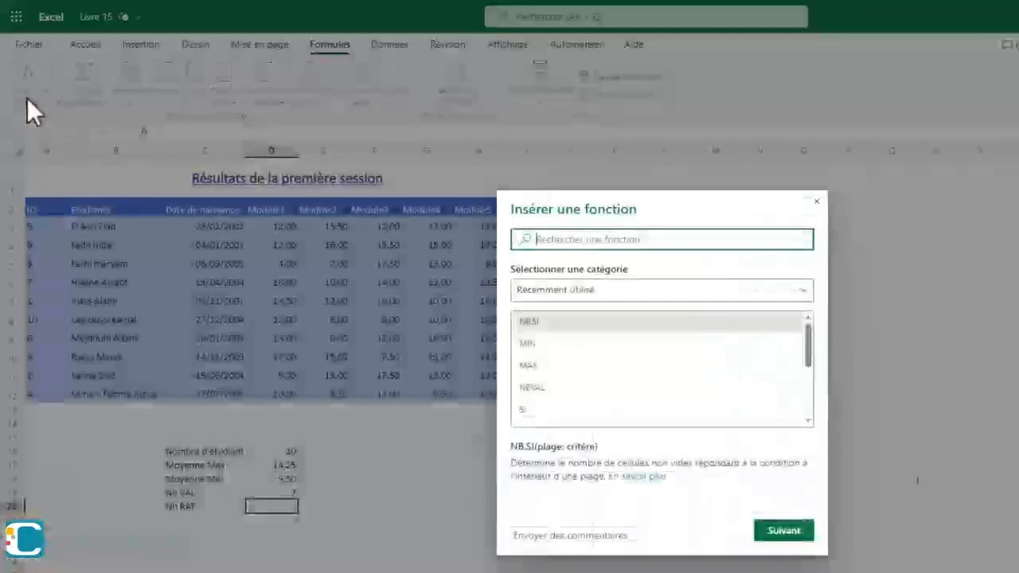
click(784, 531)
drag(617, 231, 891, 219)
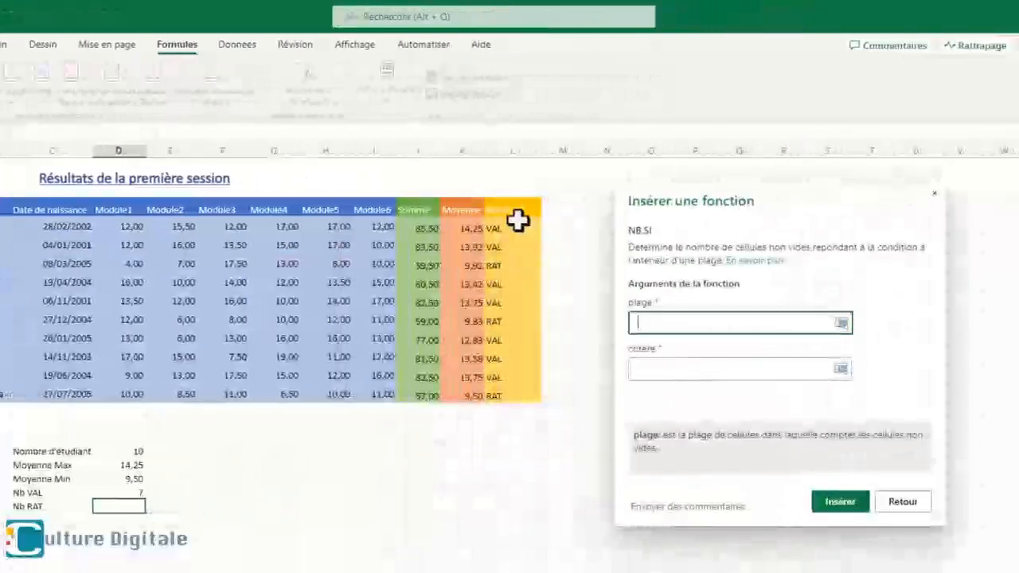
drag(518, 227, 495, 391)
click(663, 370)
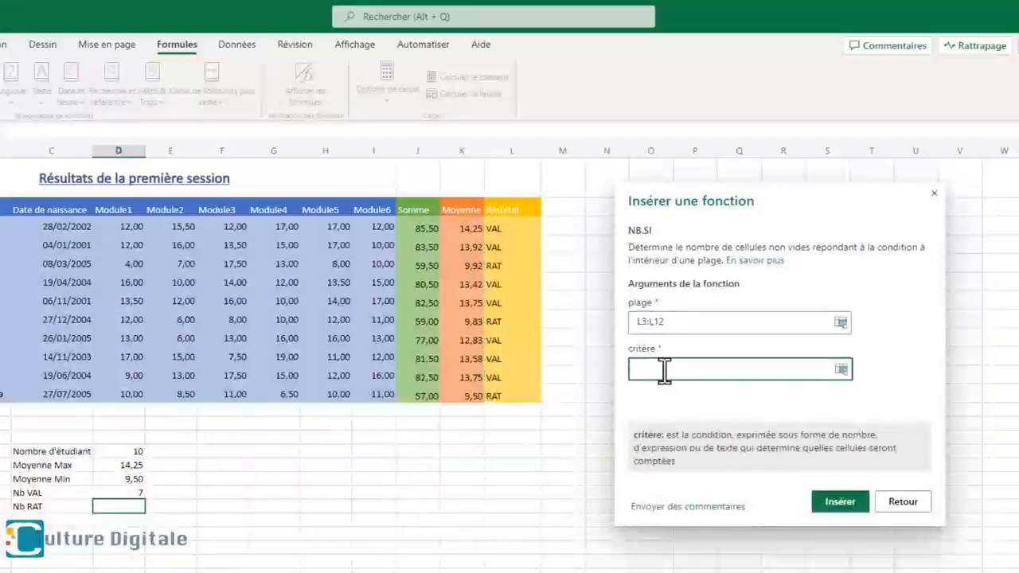
text("RAT)
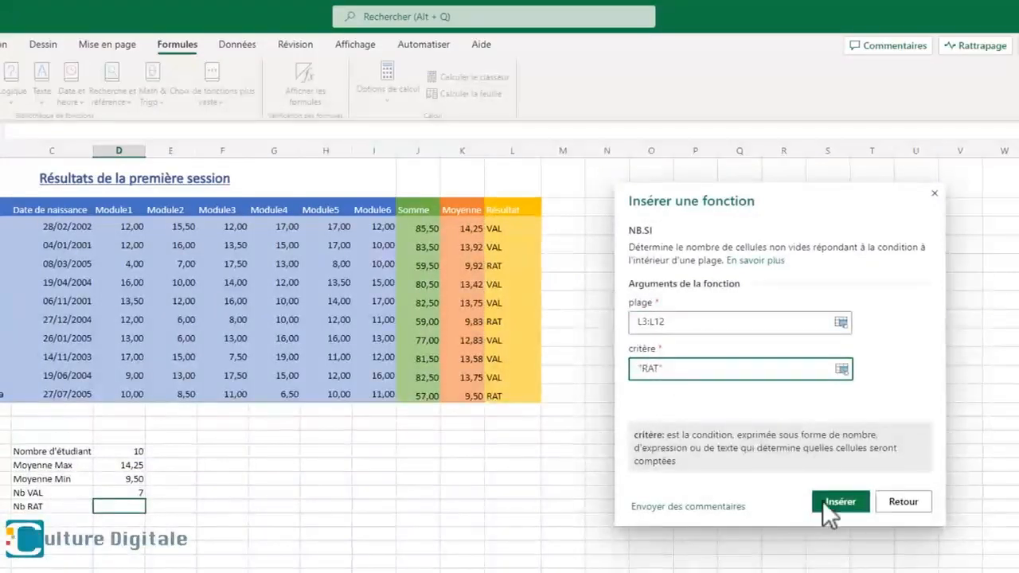
click(836, 501)
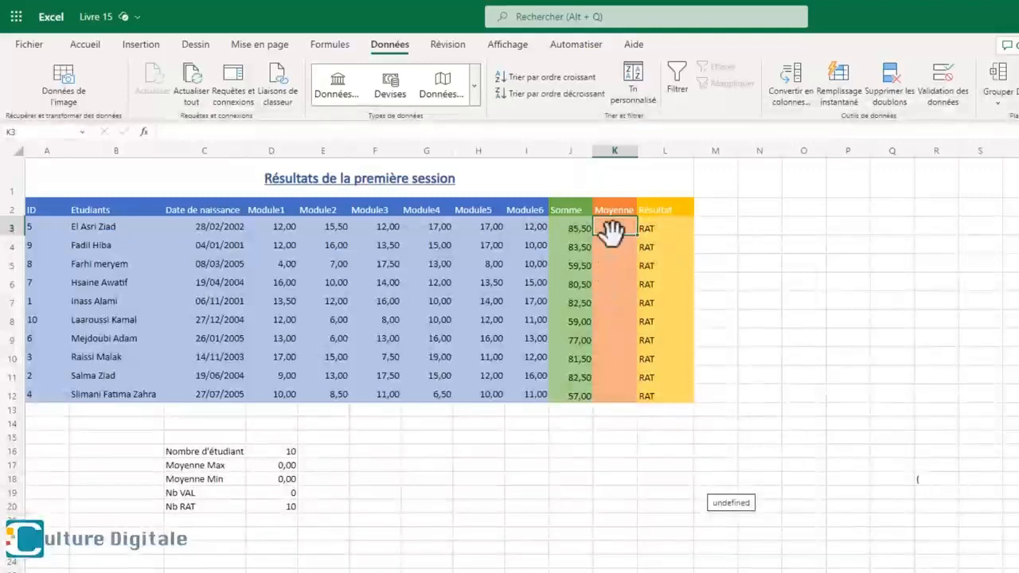
- Enter the weighted average formula =(D3*4+E3*4+F3*4+G3*4+H3*2+I3*2)/20 in K3 of the Moyenne column
click(353, 129)
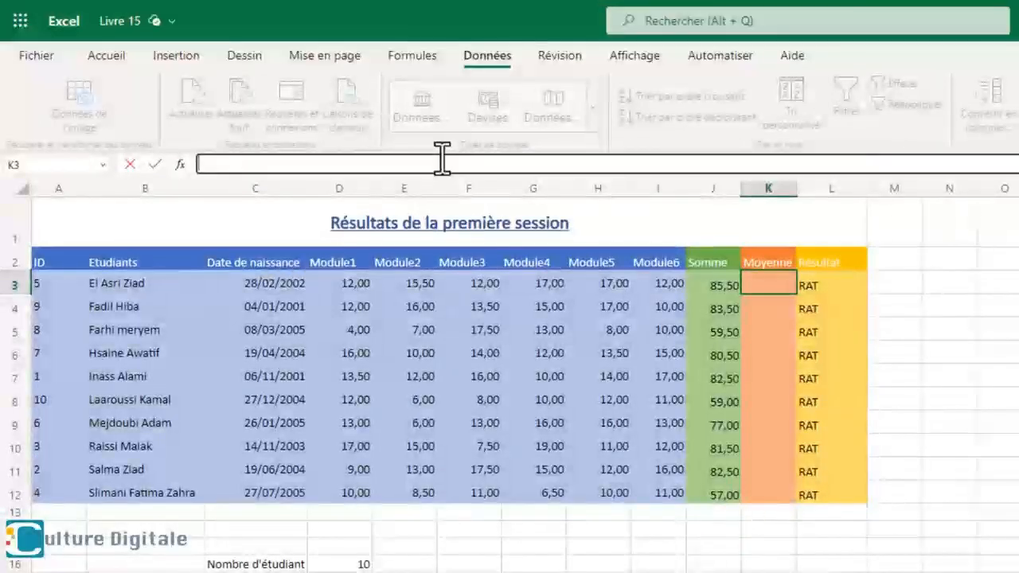
text(=(D3*4+E3*4+F3*4+G3*4+H3*2+I3*2)/20)
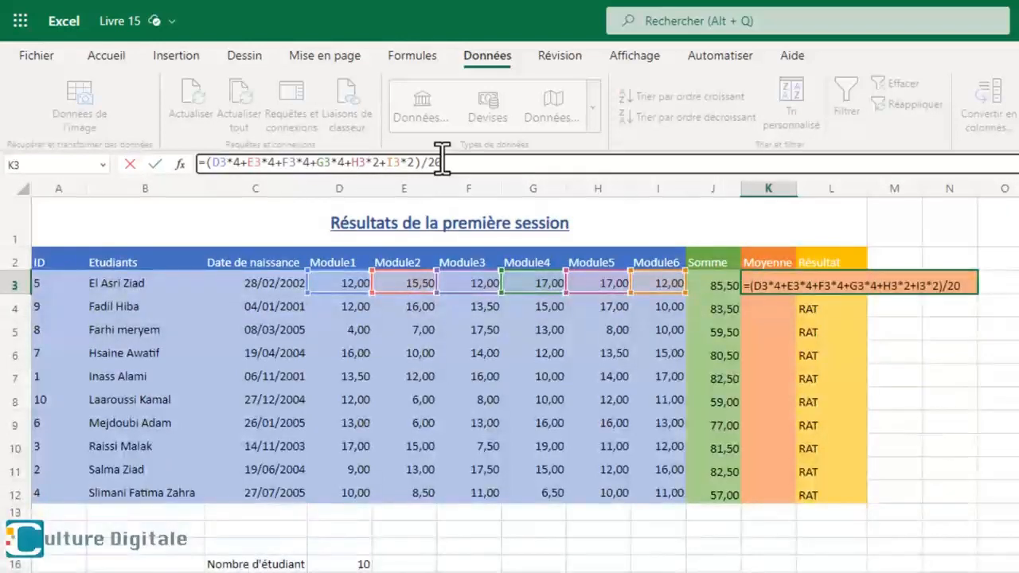
key(Return)
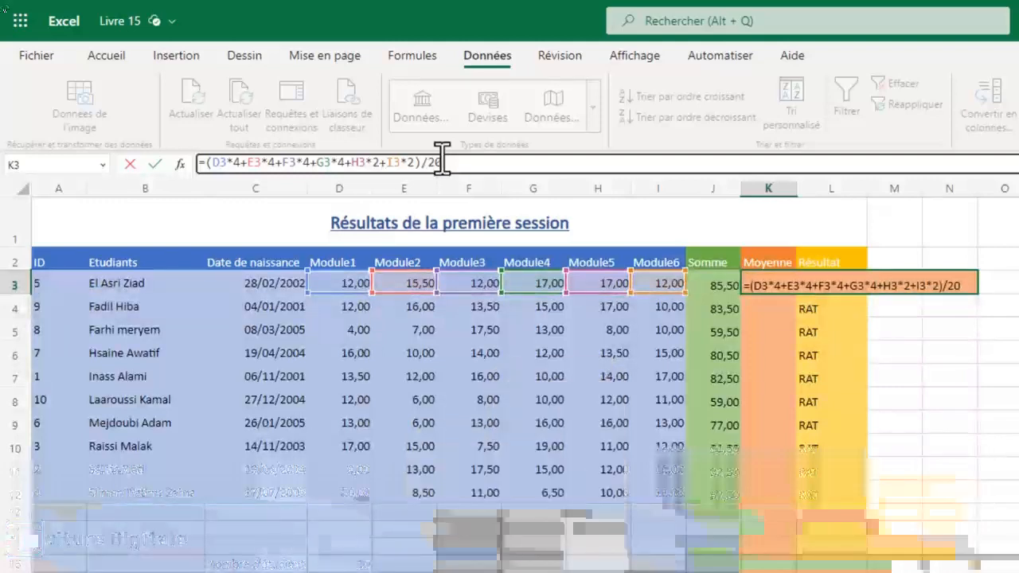
- Fill the weighted average formula from K3 down to K12 for all the students
click(766, 288)
drag(793, 294, 785, 496)
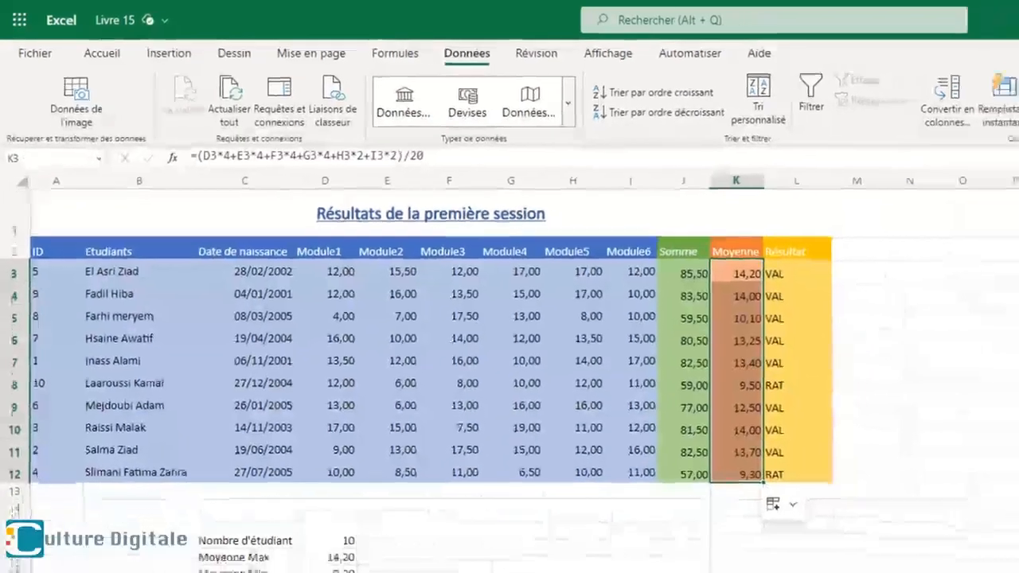
click(587, 514)
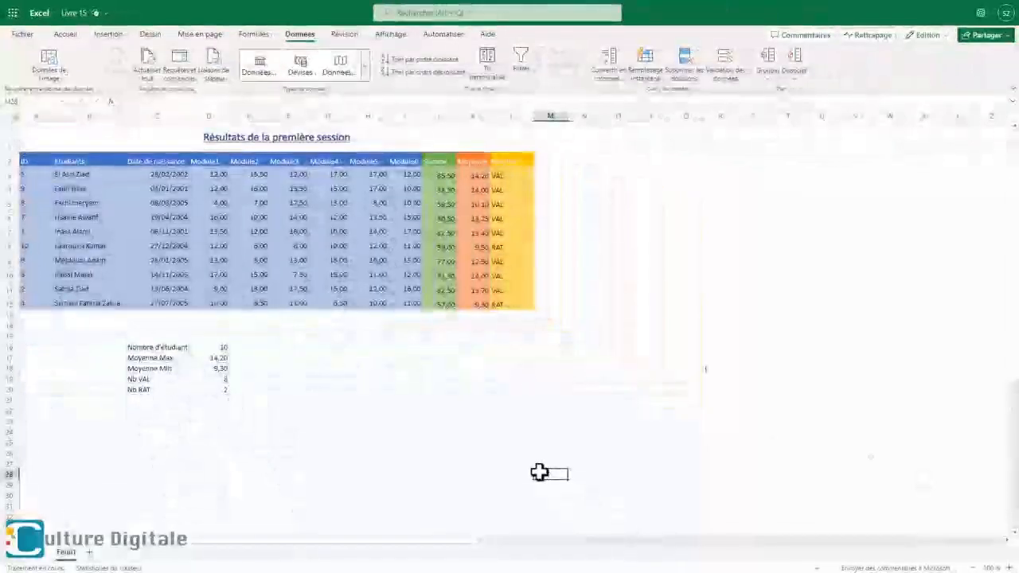
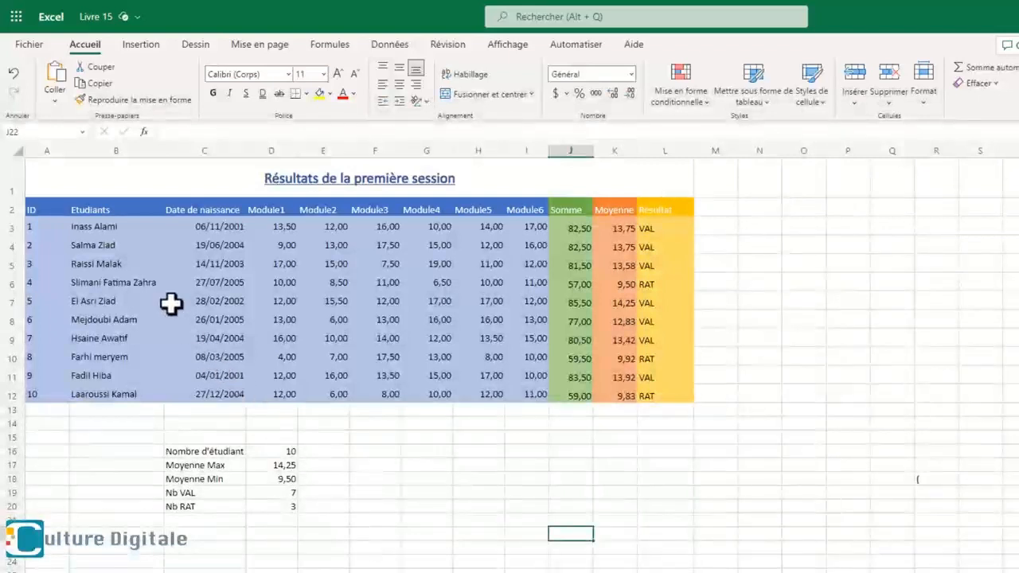
- Sort the student table alphabetically by the Etudiants names in B3:B12, expanding the selection to keep whole rows together
drag(127, 225, 127, 263)
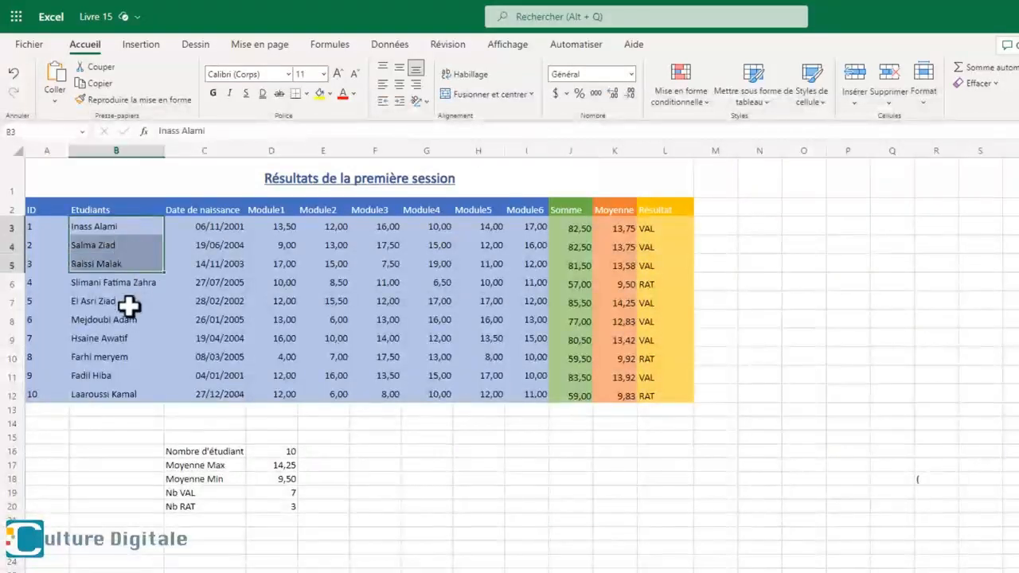
drag(127, 304, 141, 388)
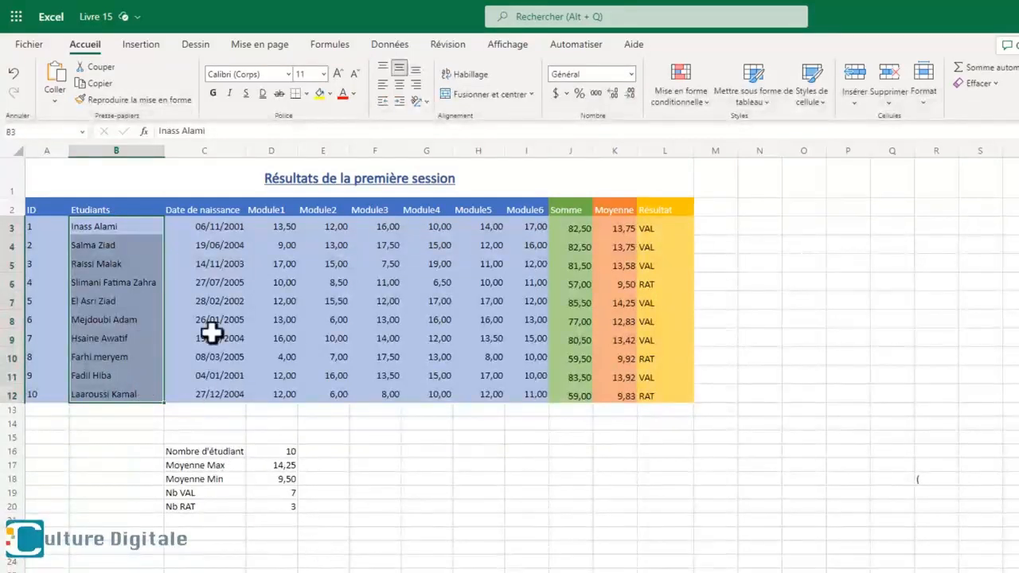
click(388, 46)
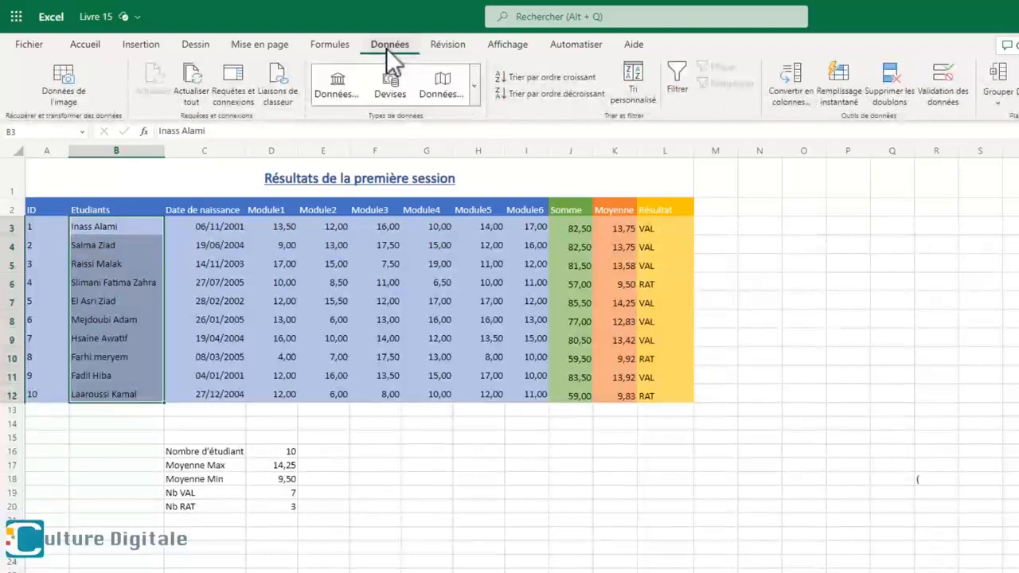
click(550, 77)
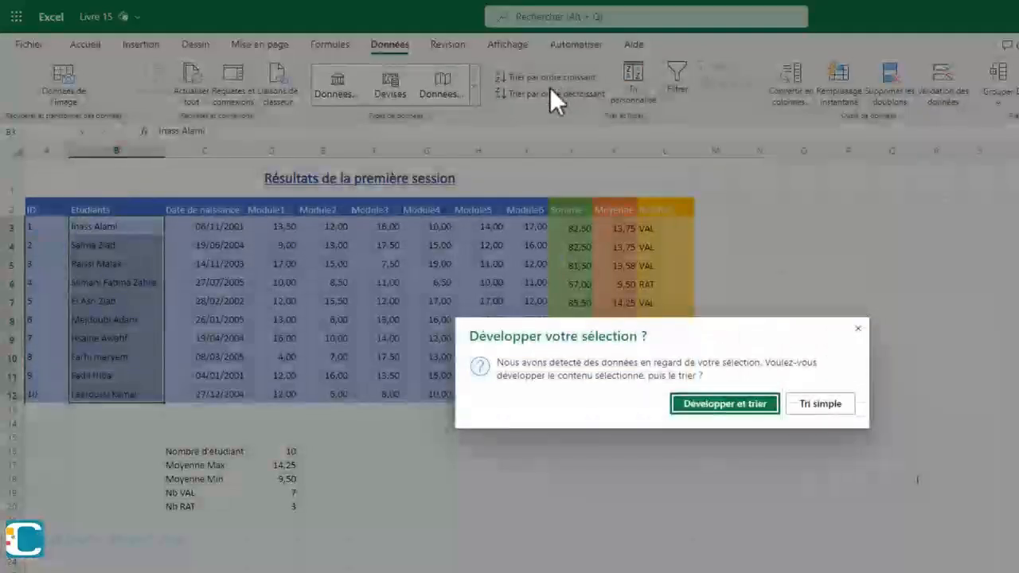
click(720, 404)
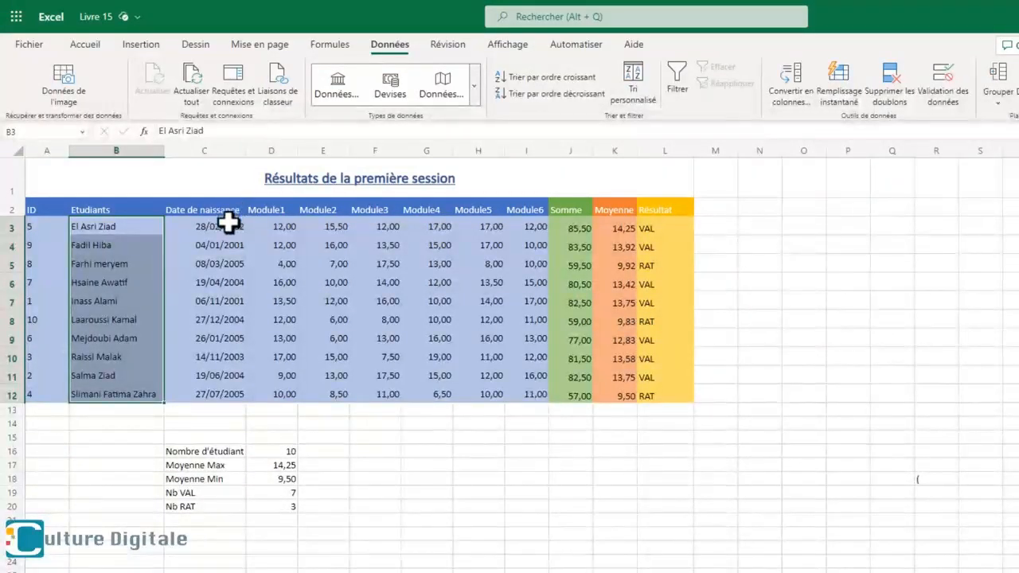
- Sort the student rows by Date de naissance in ascending order with the selection expanded, and by Moyenne in descending order
drag(230, 225, 232, 359)
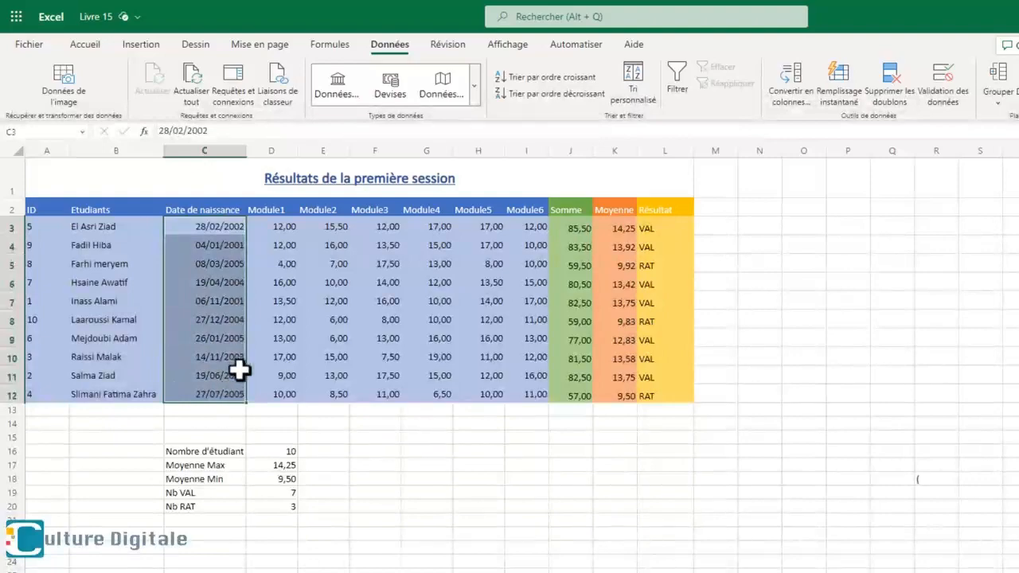
click(505, 76)
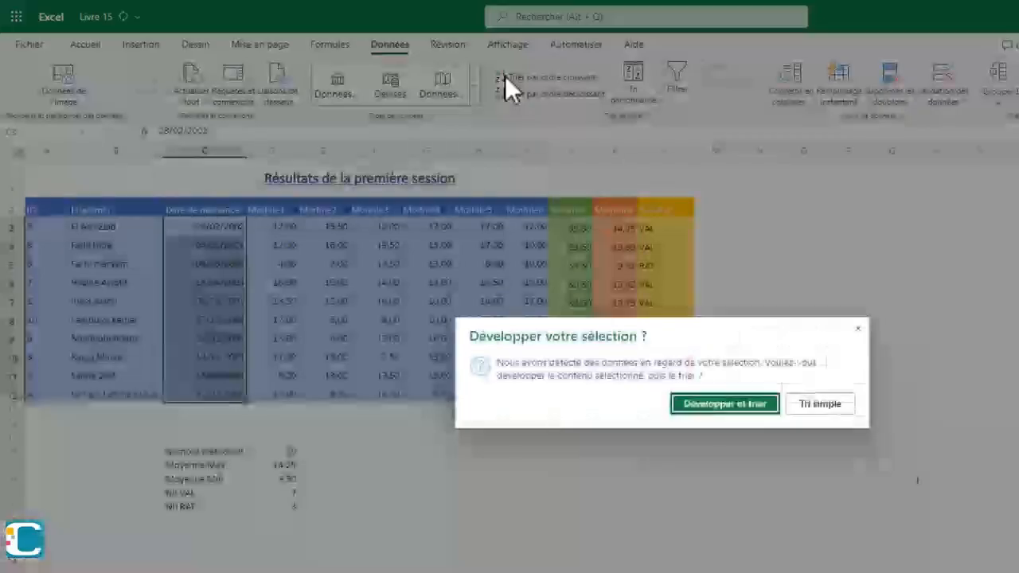
click(698, 403)
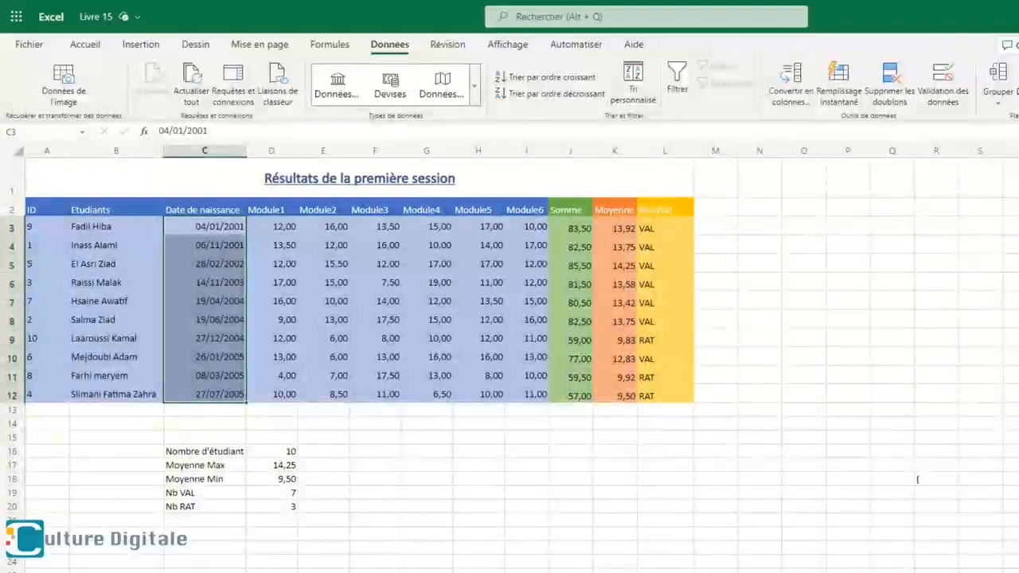
drag(615, 228, 605, 387)
click(550, 93)
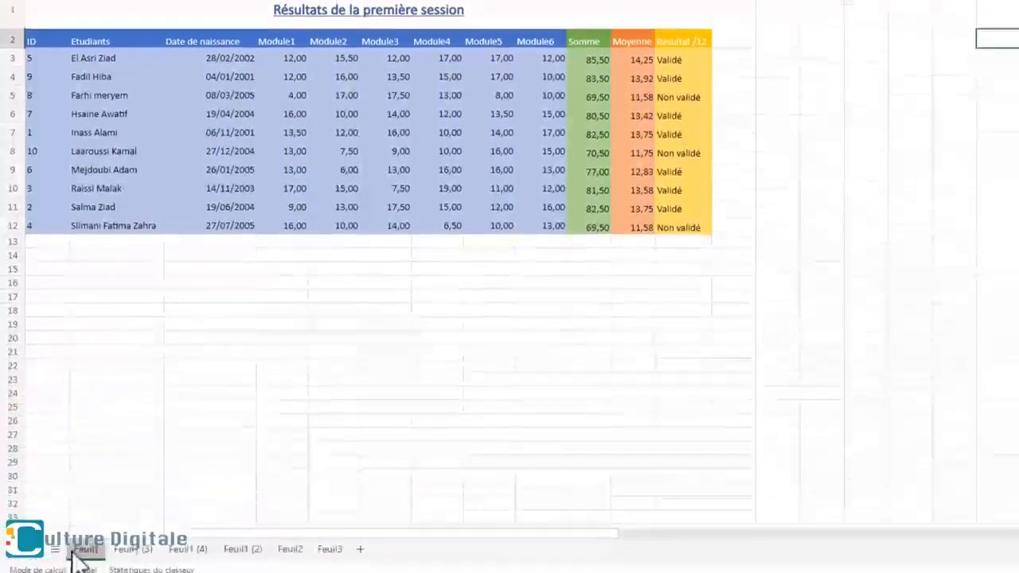
- In the Livre 12 workbook, duplicate the results sheet and insert a blank column before Module1 in the copy
right_click(76, 548)
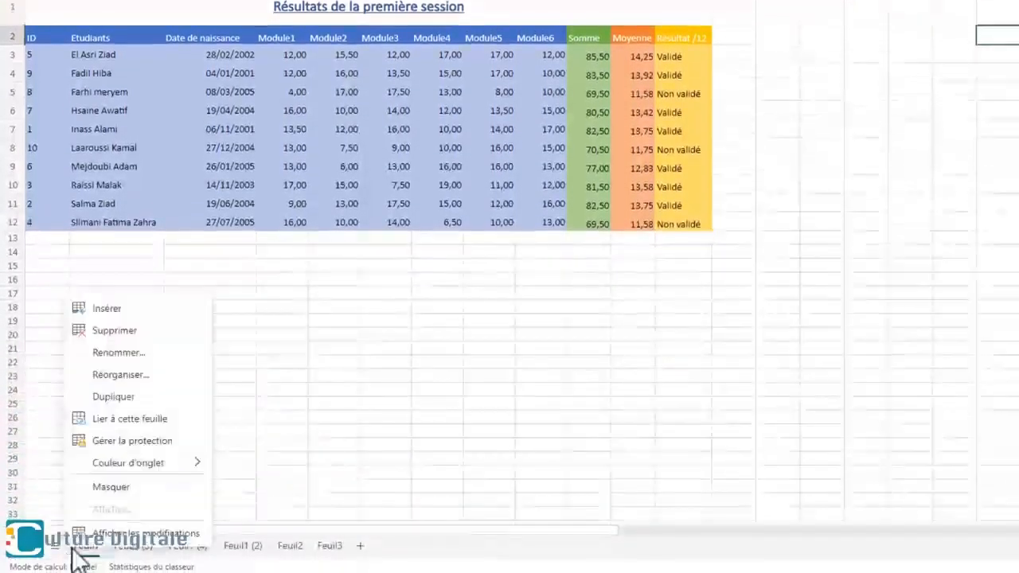
click(119, 398)
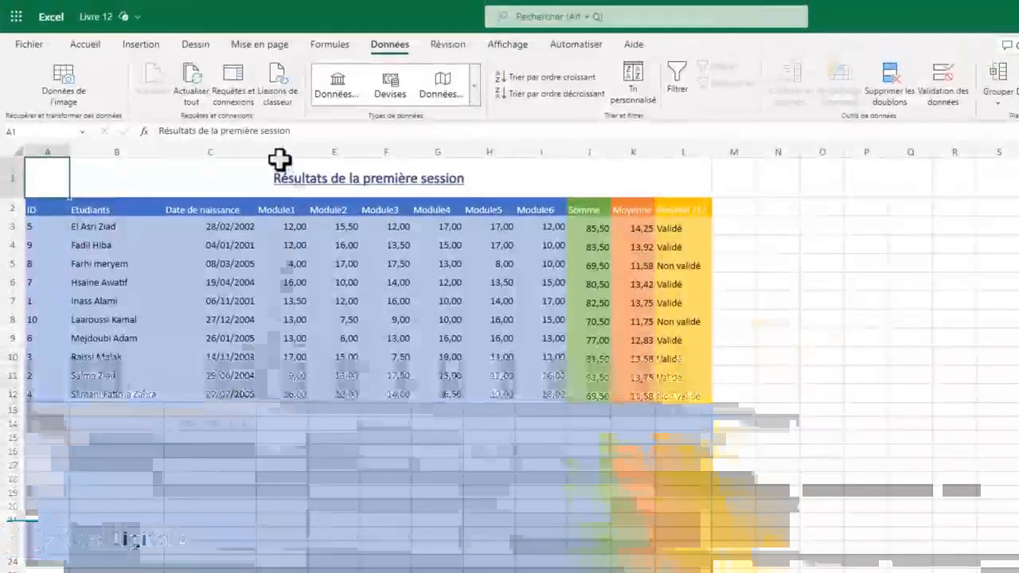
click(280, 152)
right_click(280, 152)
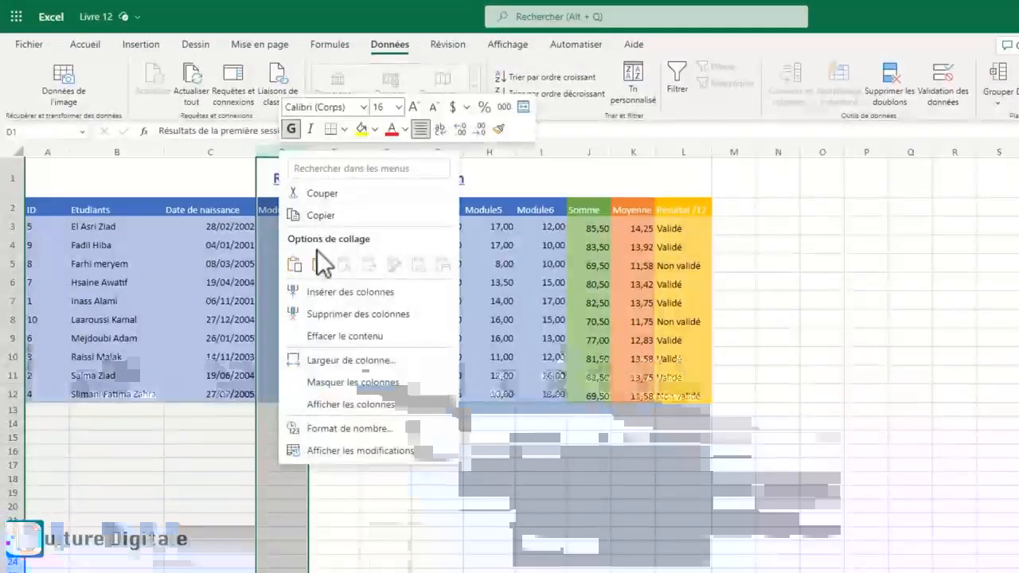
click(313, 290)
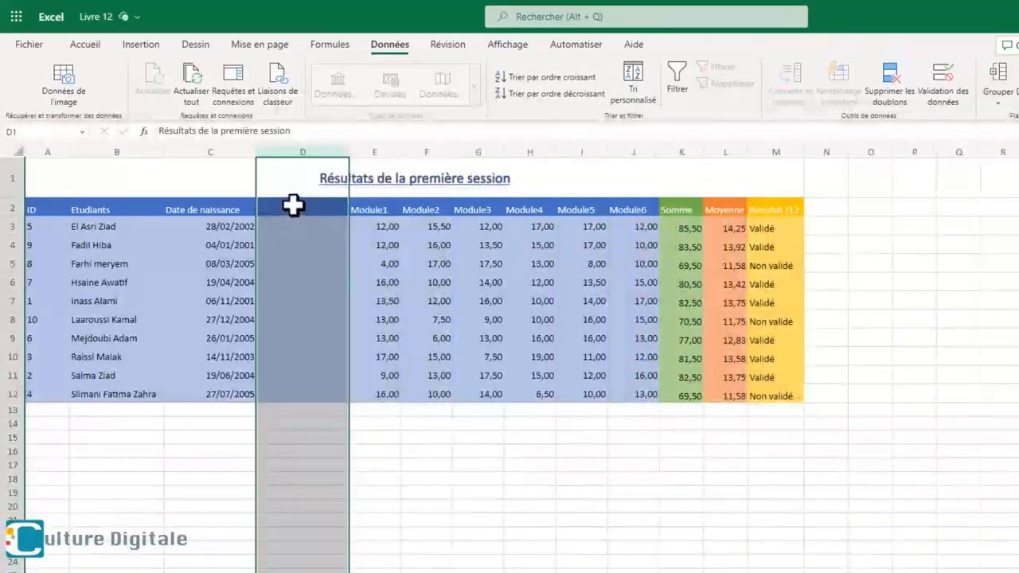
- Enter the header Filière in D2 of the new column, with SMI in D3 and SMP in D4
click(292, 205)
text(Filière)
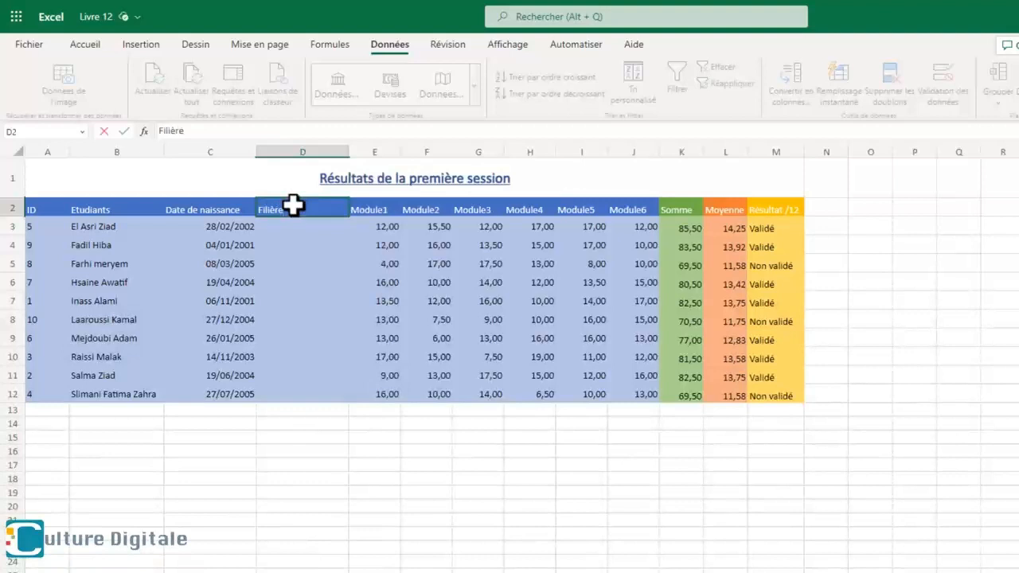
key(Return)
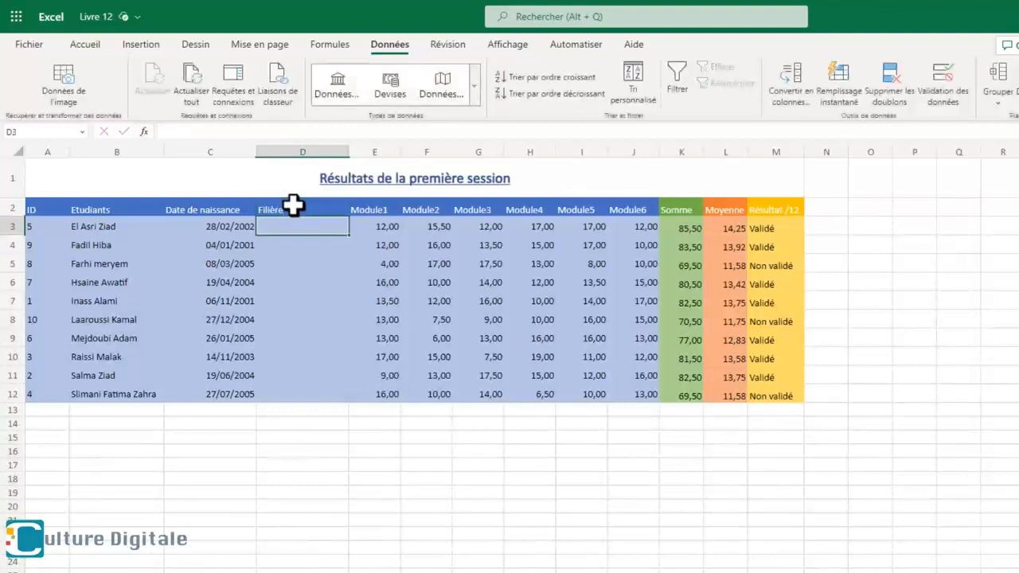
text(SMI)
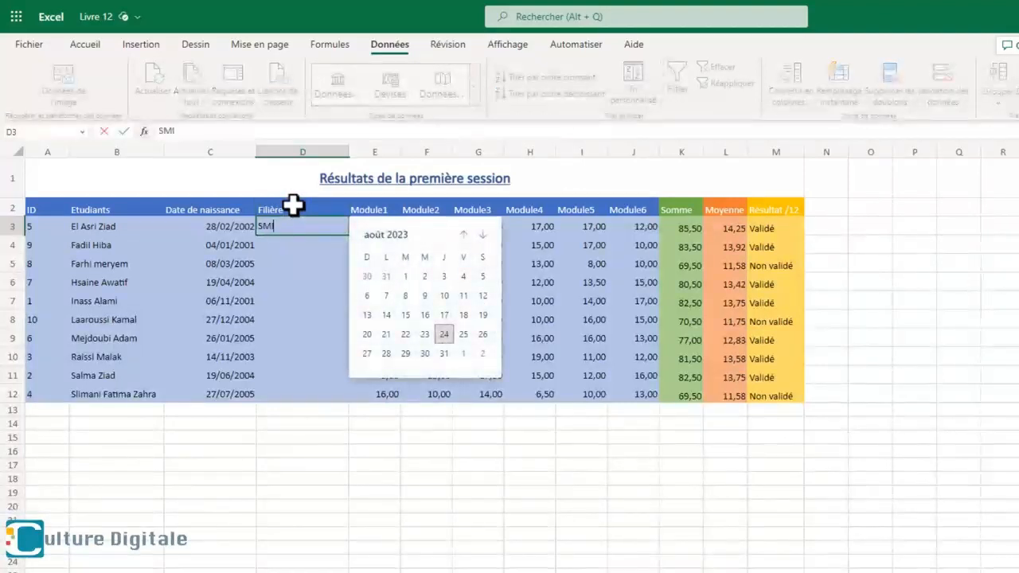
key(Return)
text(SMI)
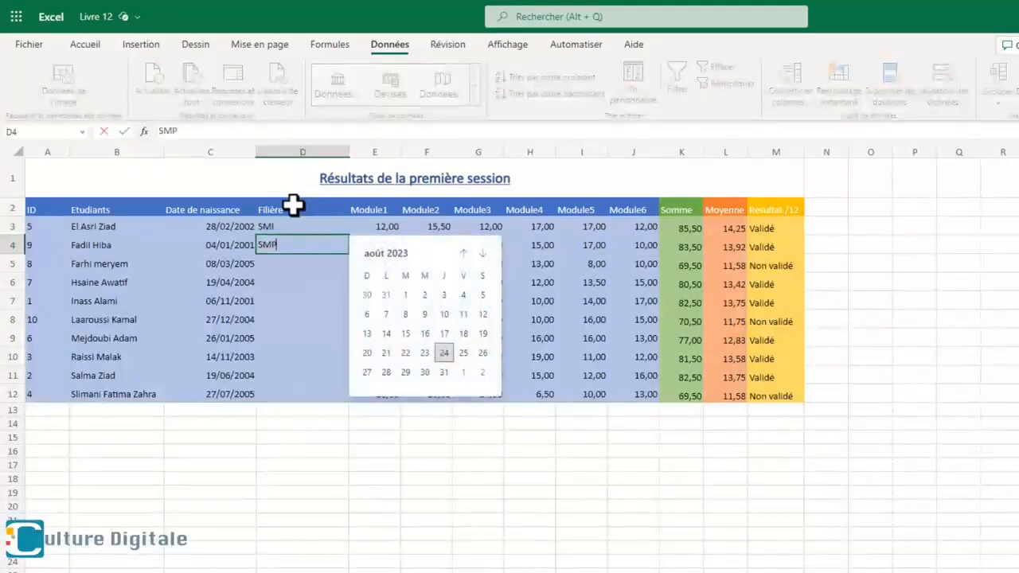
key(Return)
- Complete the Filière column down to D12 by alternating SMI and SMP
click(316, 229)
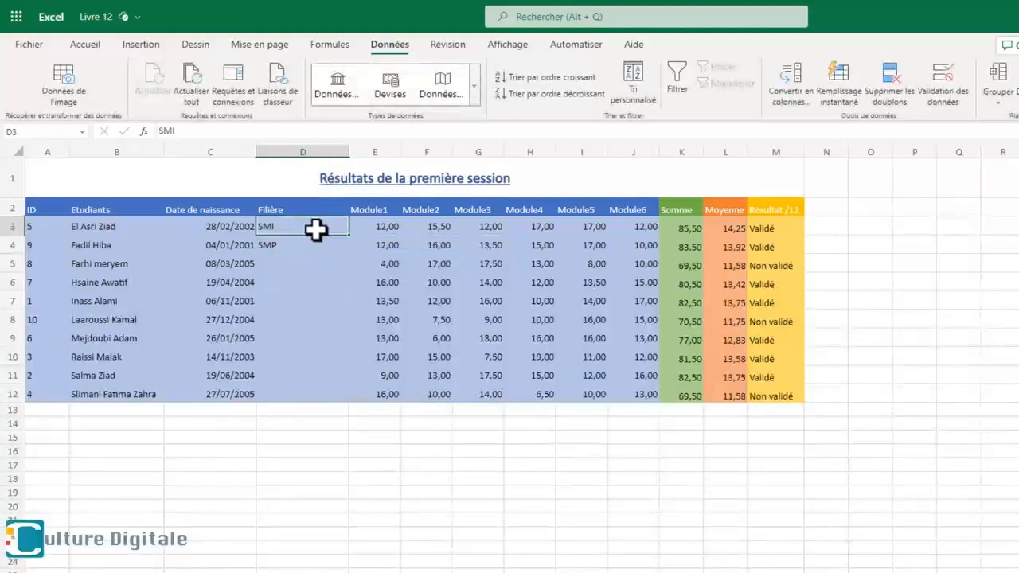
drag(316, 229, 344, 399)
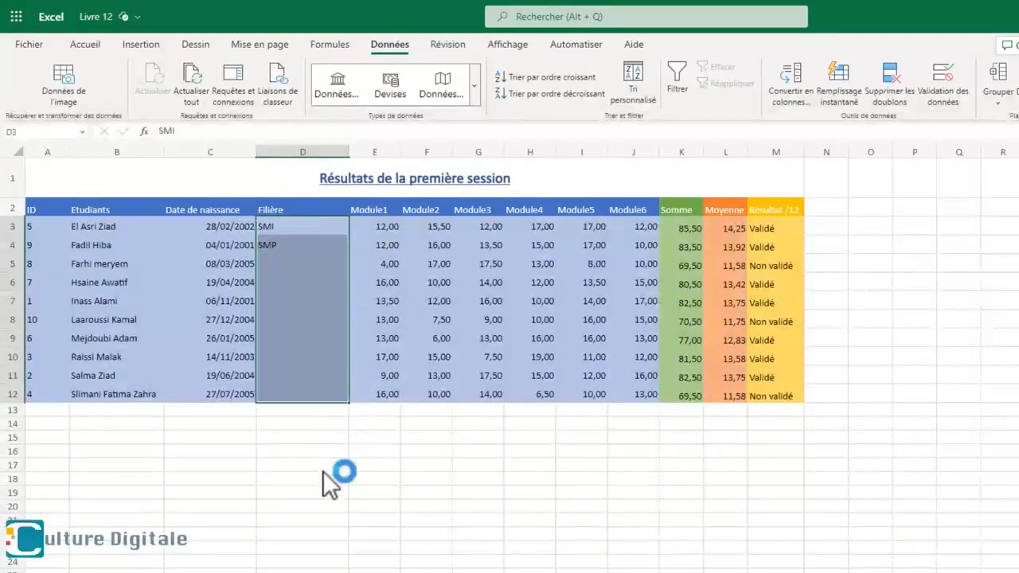
click(311, 522)
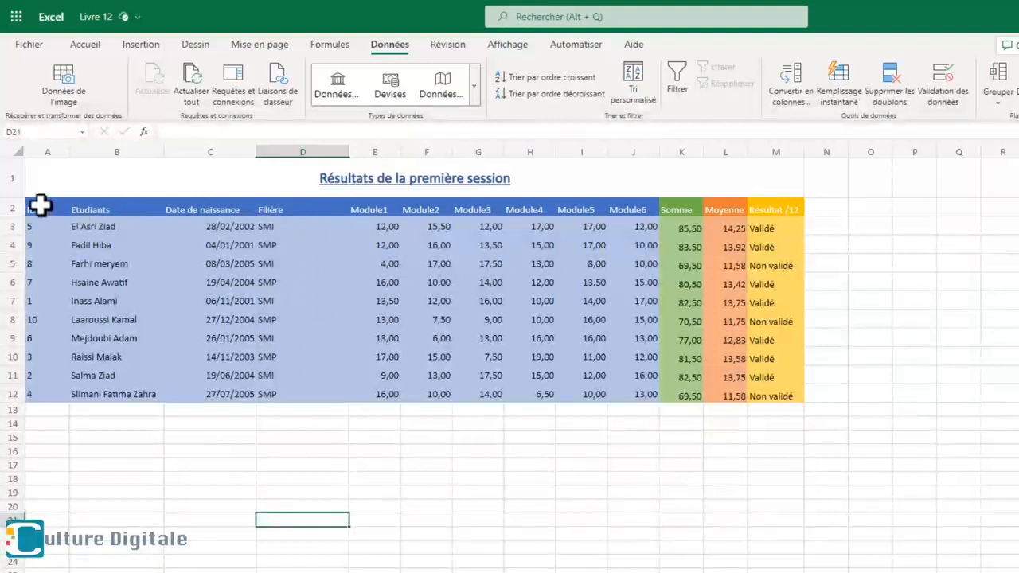
- Start a custom sort on the table A2:M12 with Filière as the first level, by cell values in ascending order
mouse_move(40, 205)
mouse_down()
mouse_move(421, 318)
mouse_move(777, 398)
mouse_up()
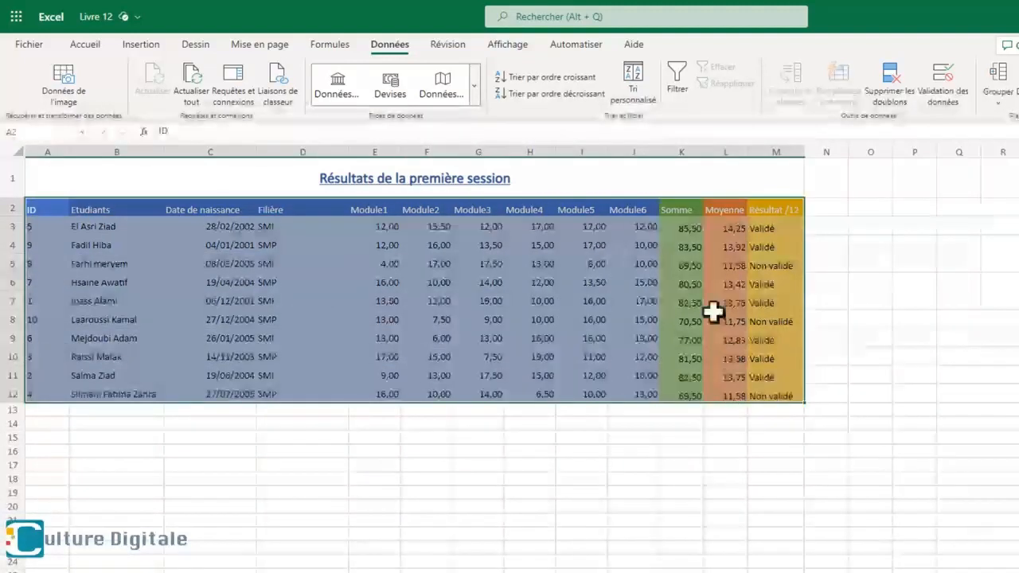
click(640, 97)
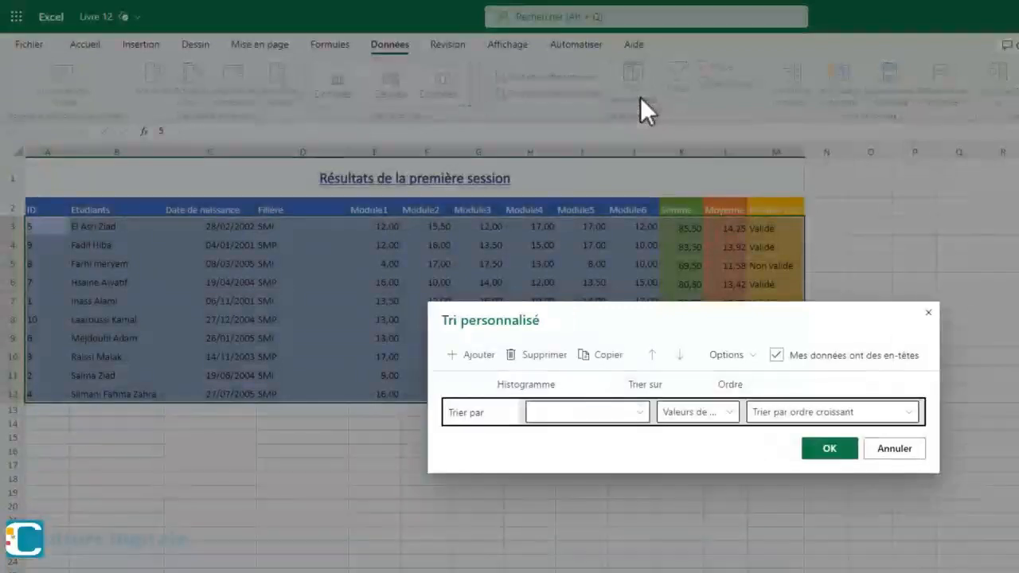
click(639, 413)
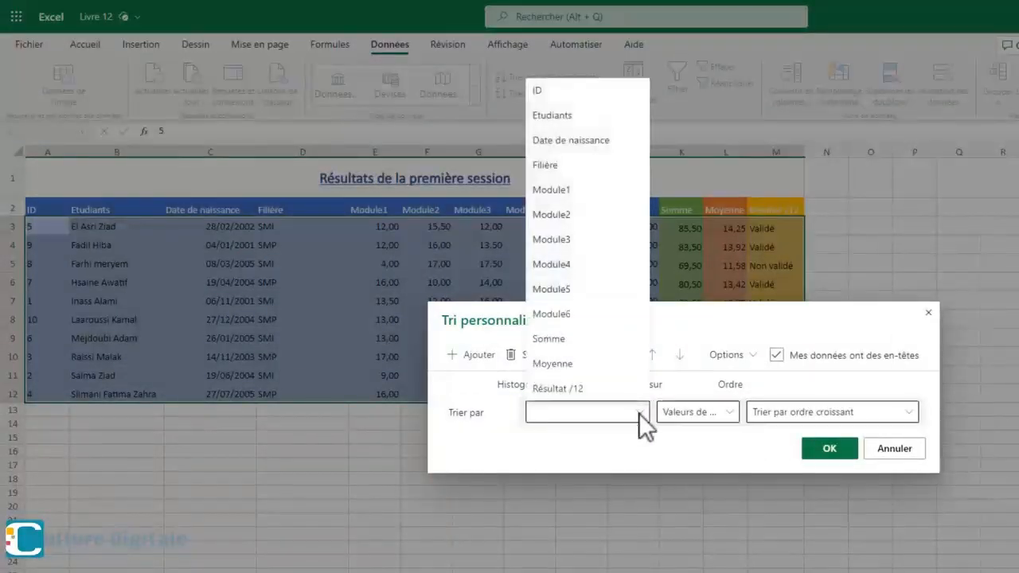
click(555, 168)
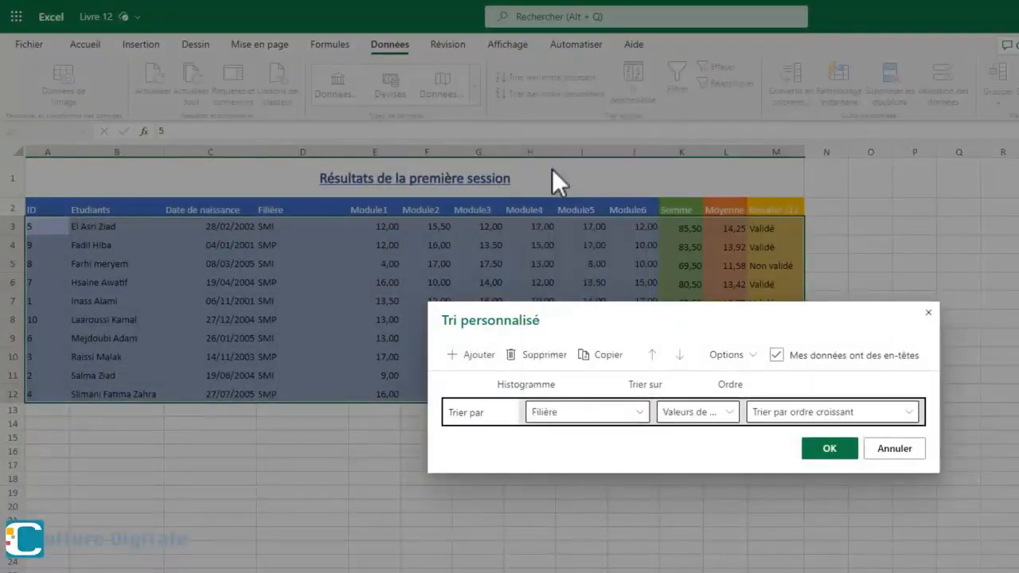
click(721, 411)
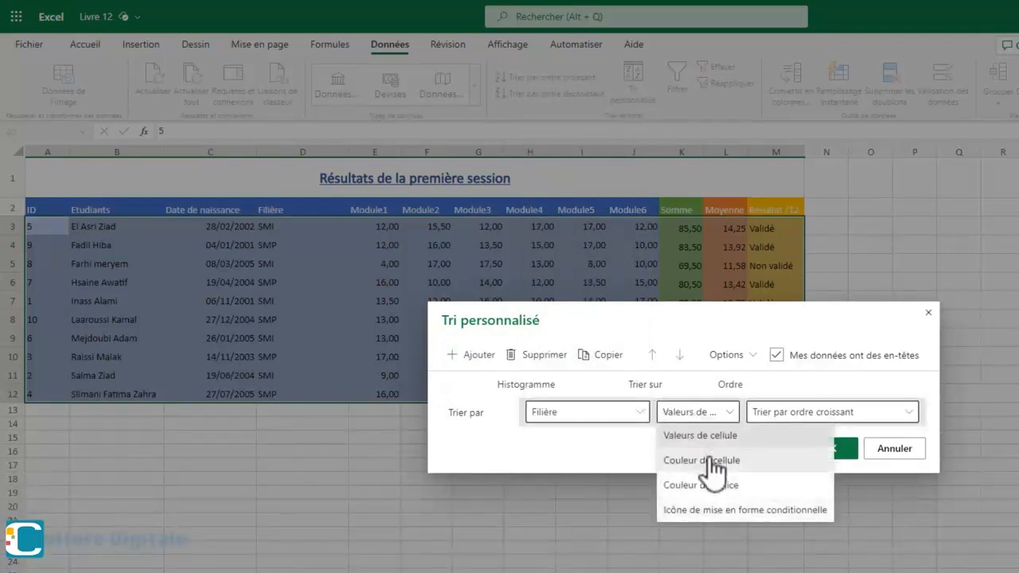
click(711, 440)
click(827, 419)
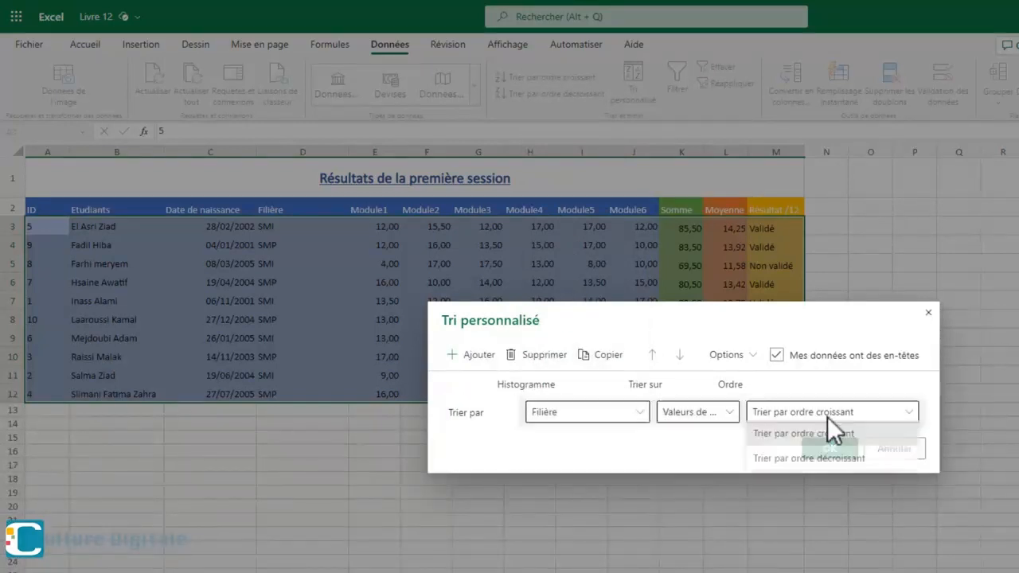
click(764, 436)
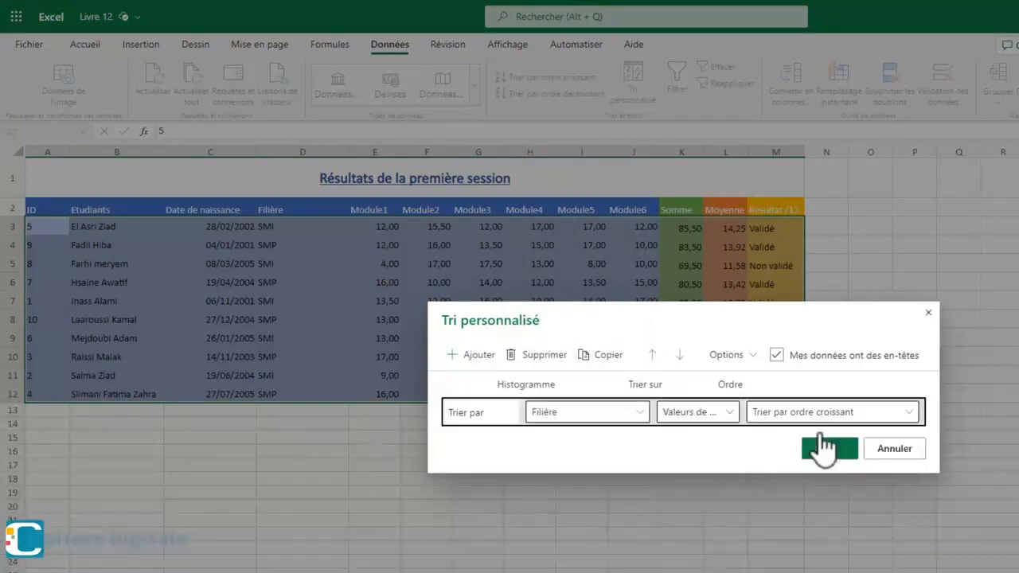
- Add a second sort level on Moyenne by cell values in descending order and apply the custom sort
click(481, 356)
click(596, 440)
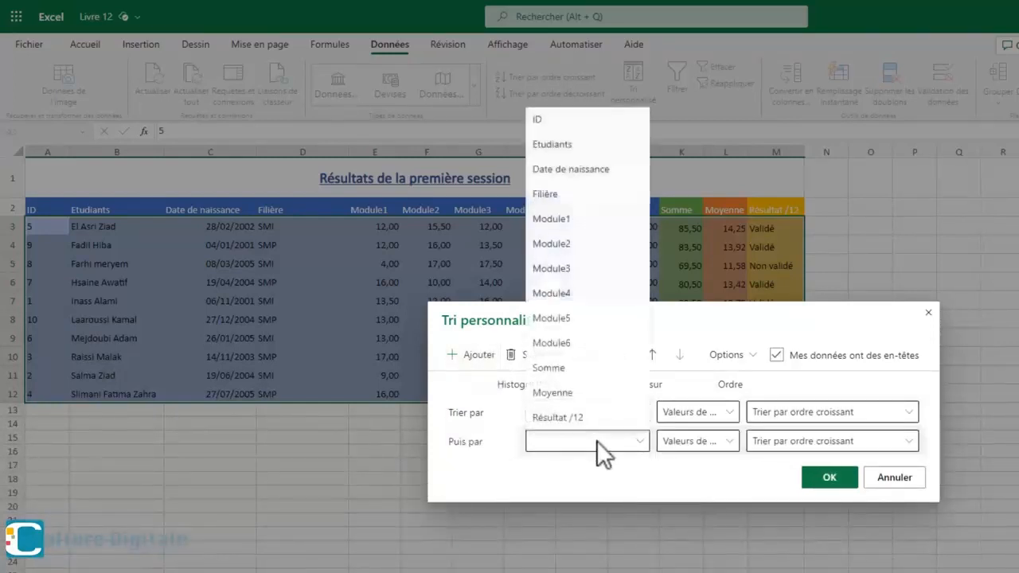
click(555, 393)
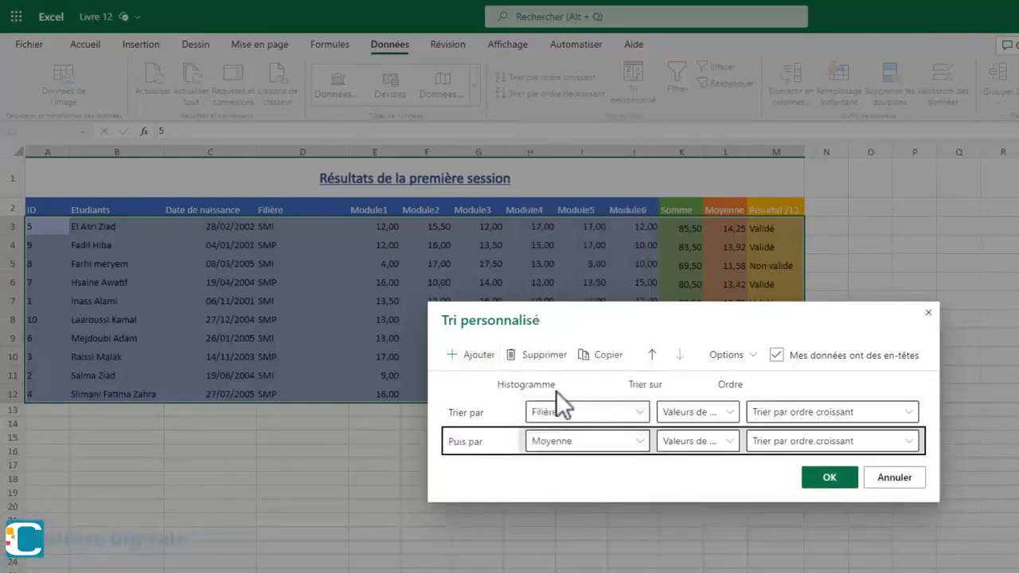
click(703, 442)
click(702, 463)
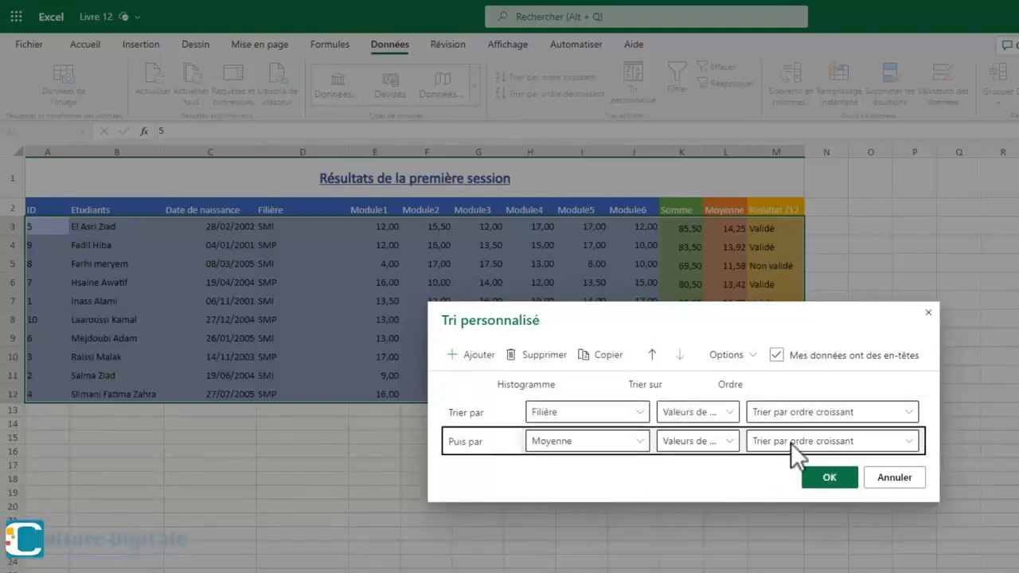
click(791, 442)
click(788, 488)
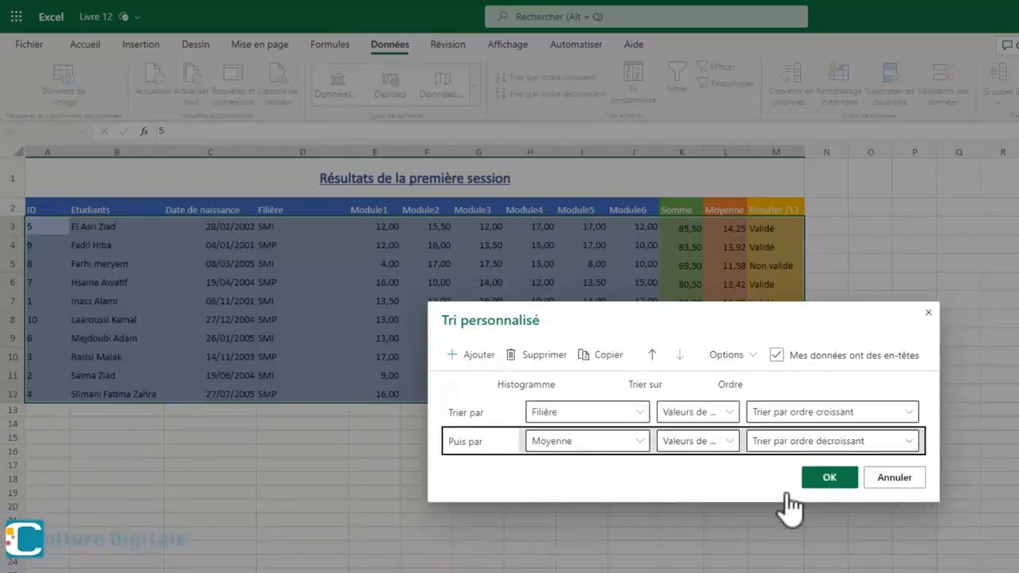
click(829, 476)
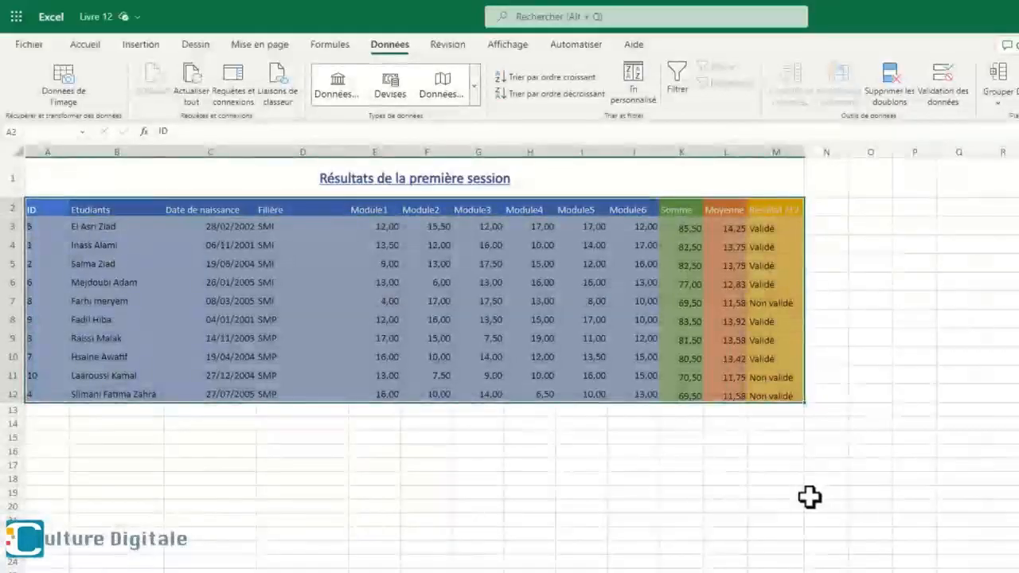
click(809, 497)
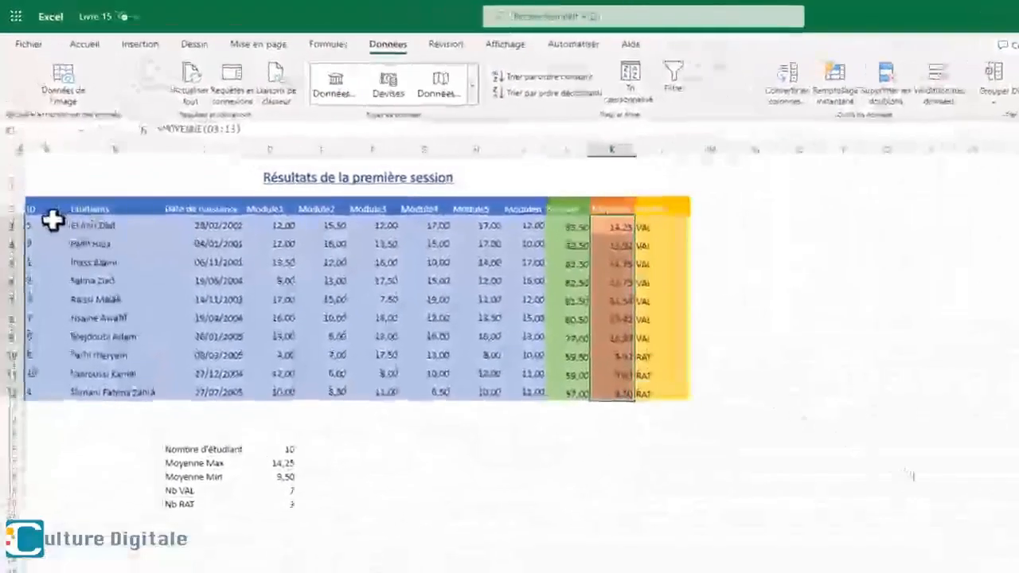
- Add filters to the header row A2:L2 and filter the Résultat column to show only VAL
drag(35, 209, 655, 210)
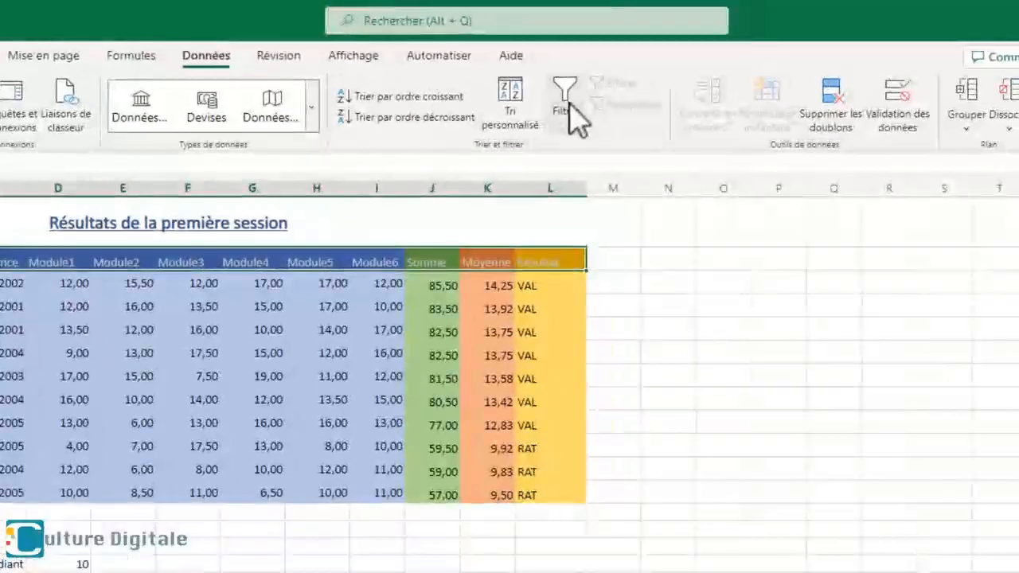
click(569, 103)
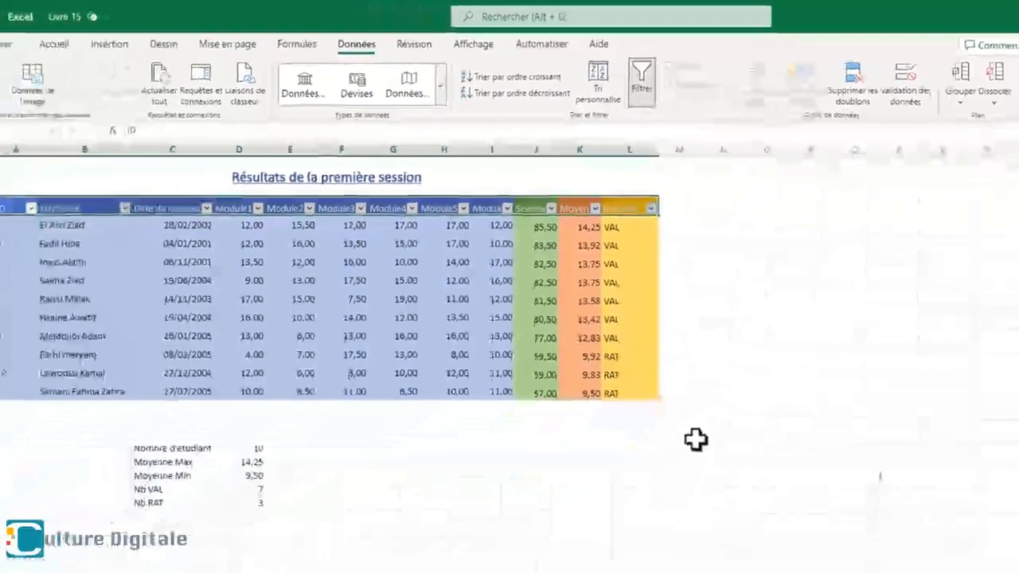
click(660, 203)
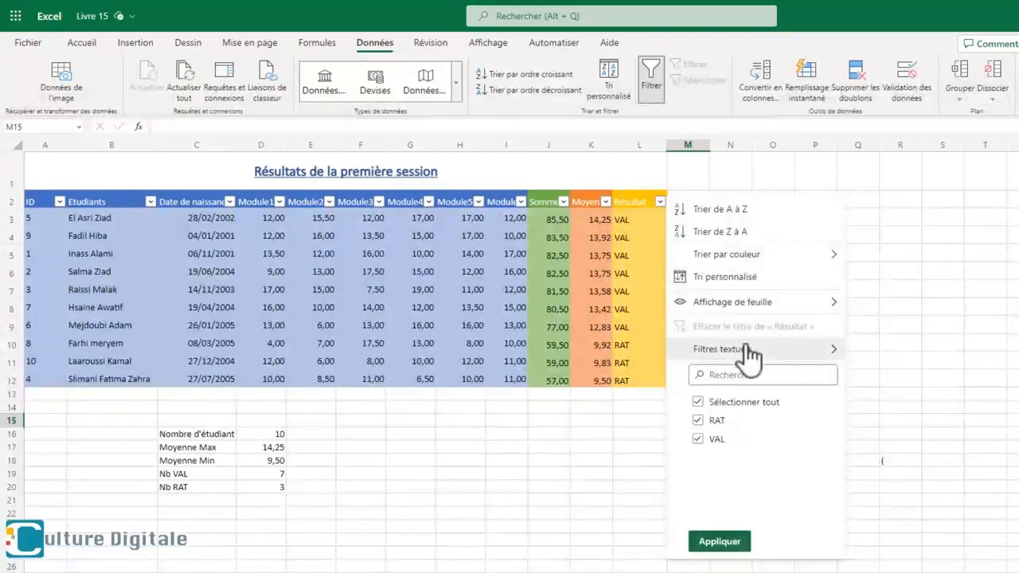
click(696, 401)
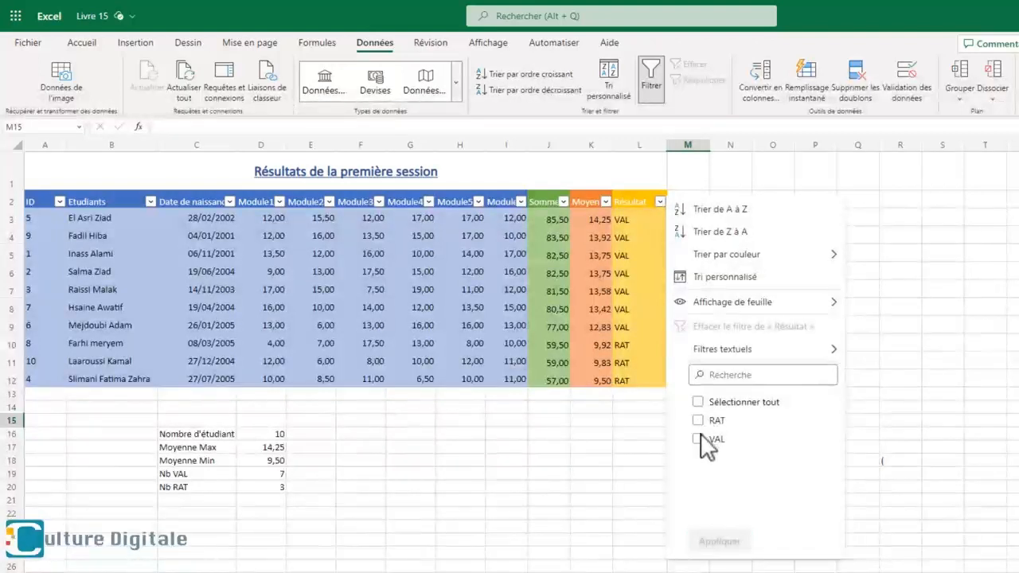
click(698, 439)
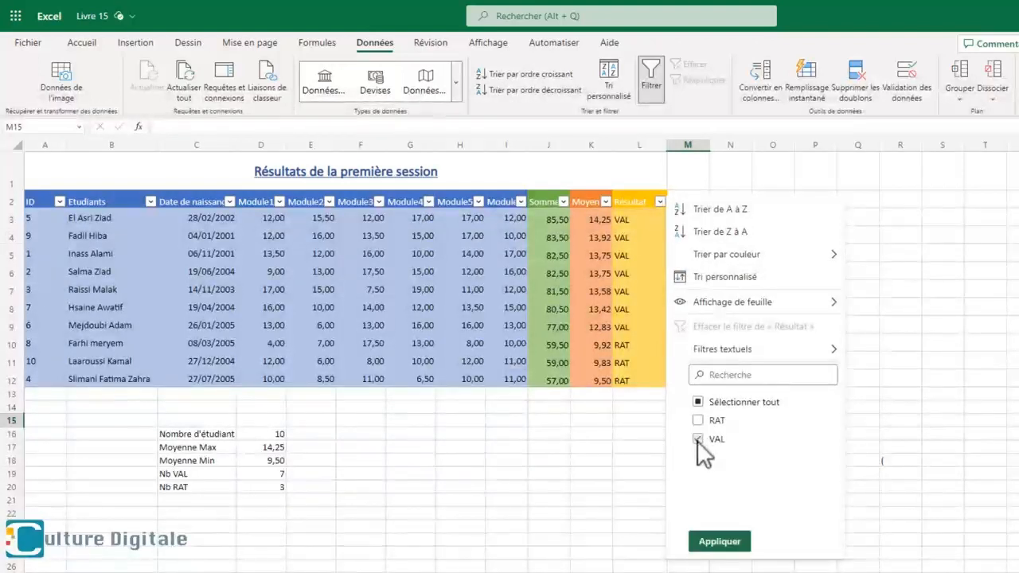
click(720, 545)
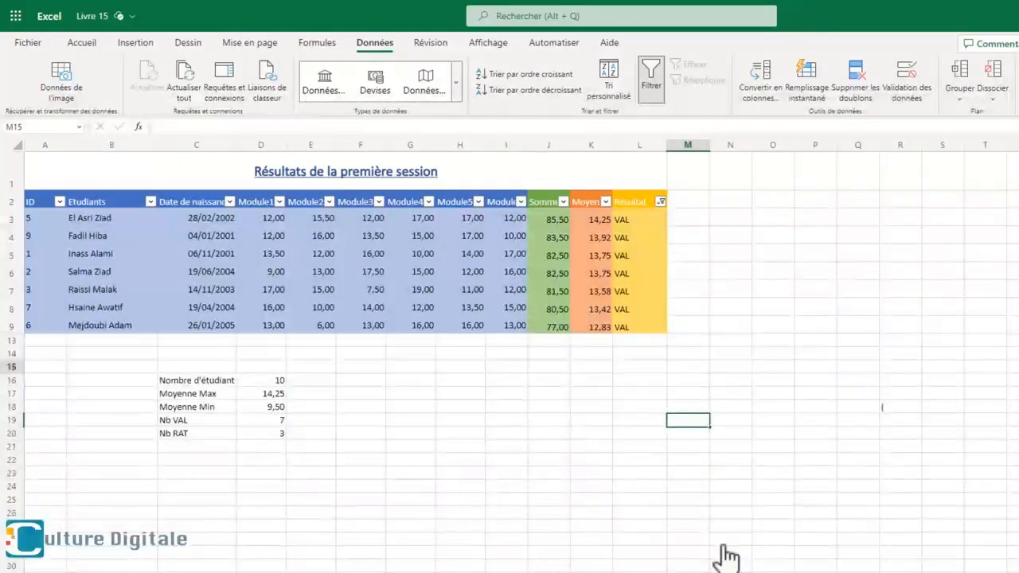
- Switch the Résultat filter to show only the RAT rows
click(660, 201)
click(698, 420)
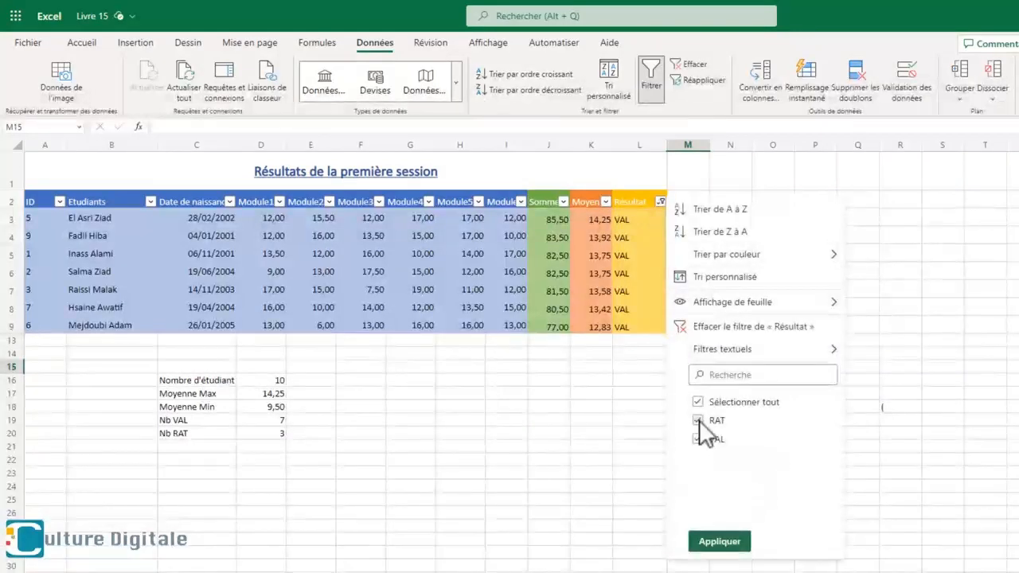
click(698, 440)
click(738, 541)
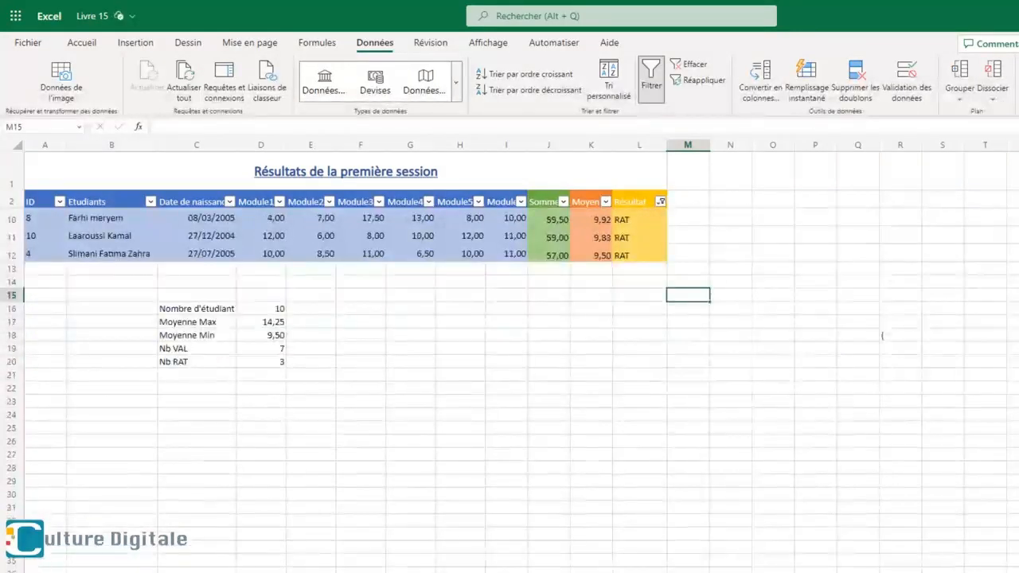
- Show all Résultat values again by selecting every item in that column's filter
click(659, 203)
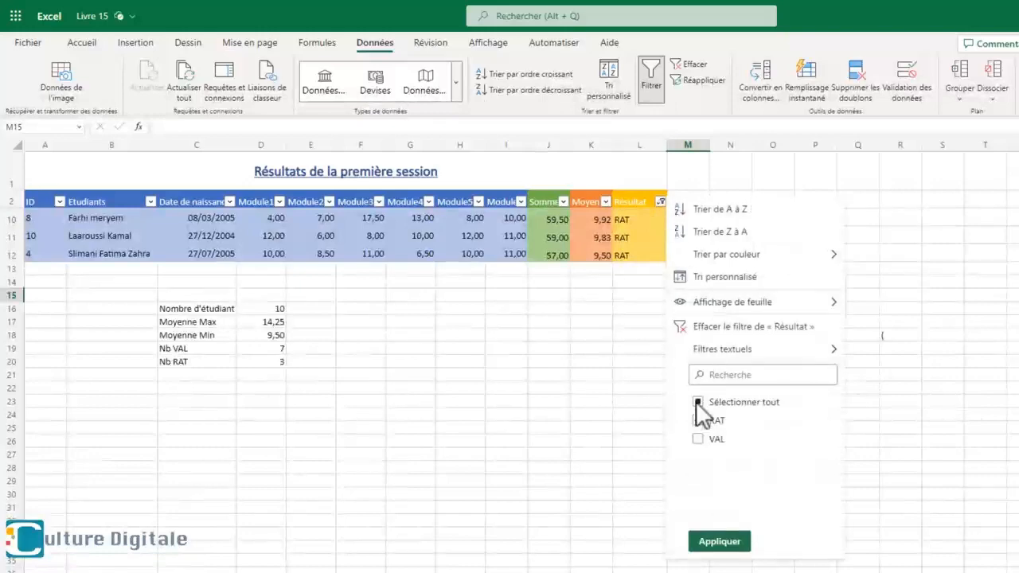
click(698, 402)
click(720, 541)
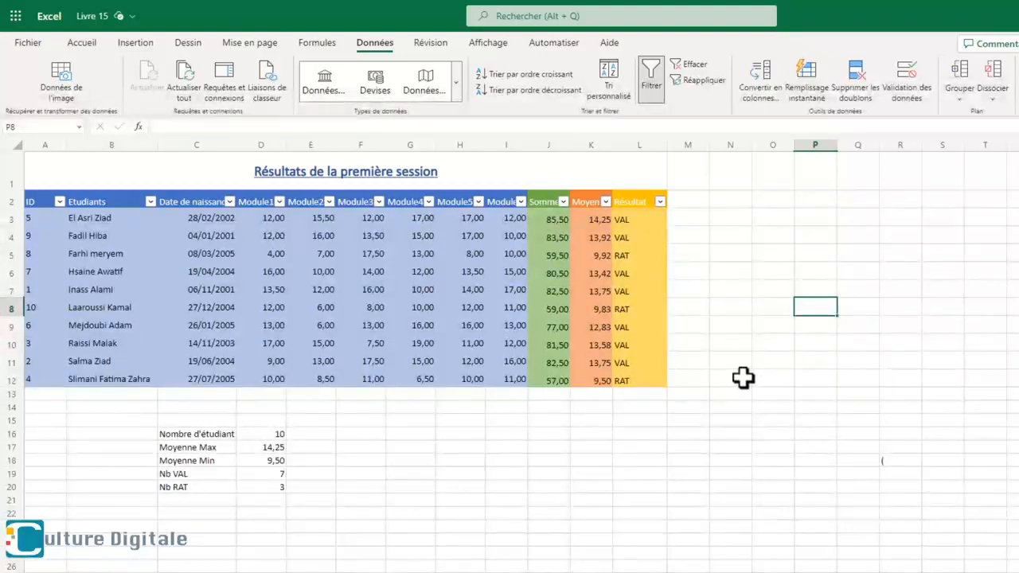
- Filter the Moyenne column with a custom number filter for values greater than or equal to 10
click(606, 202)
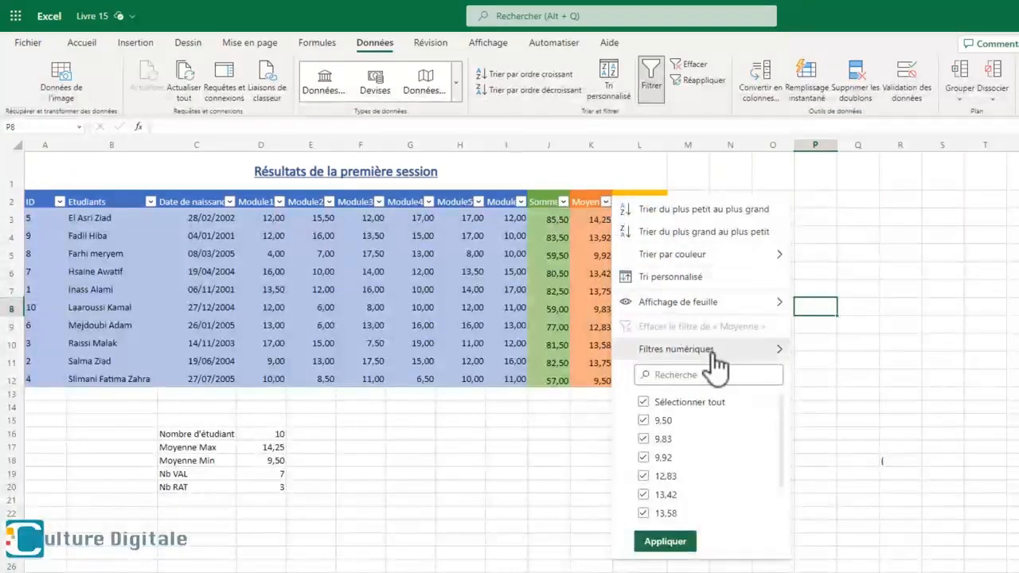
mouse_move(717, 362)
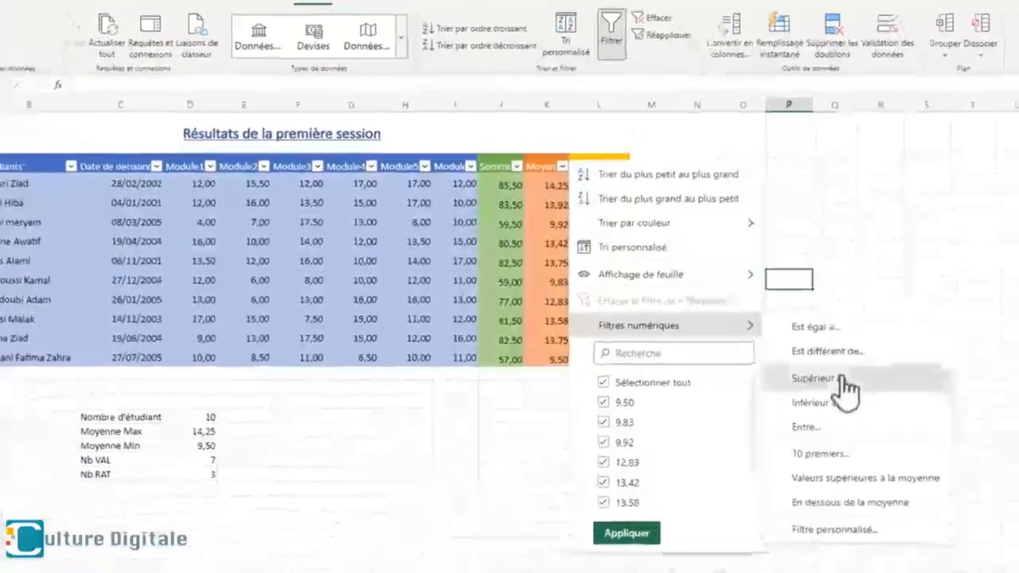
click(828, 379)
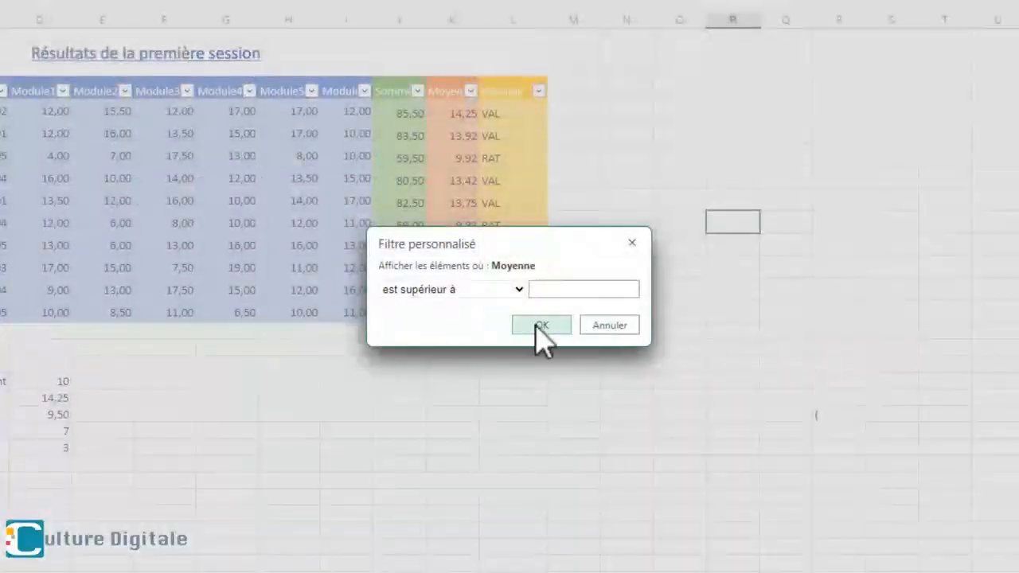
click(513, 290)
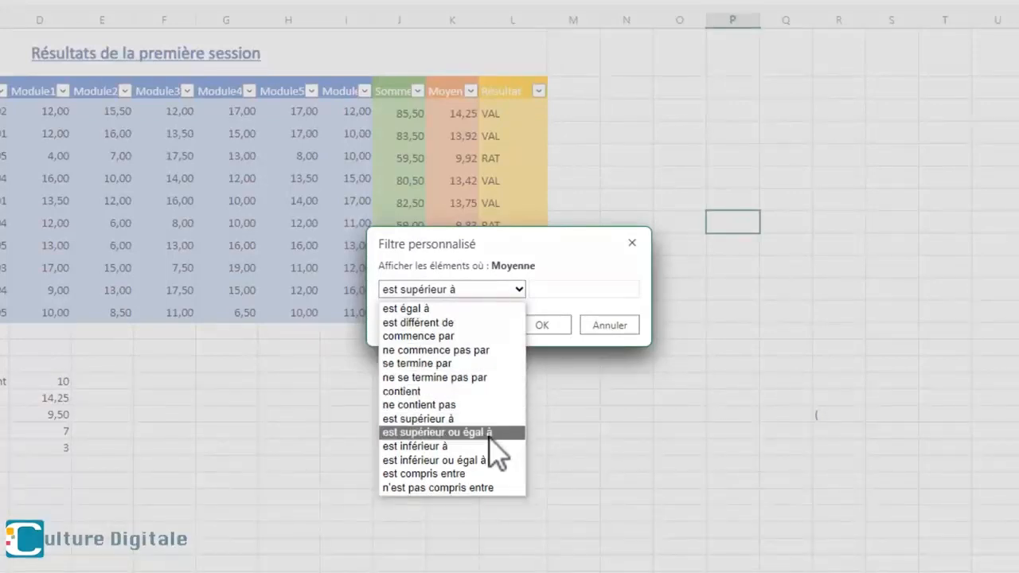
click(446, 432)
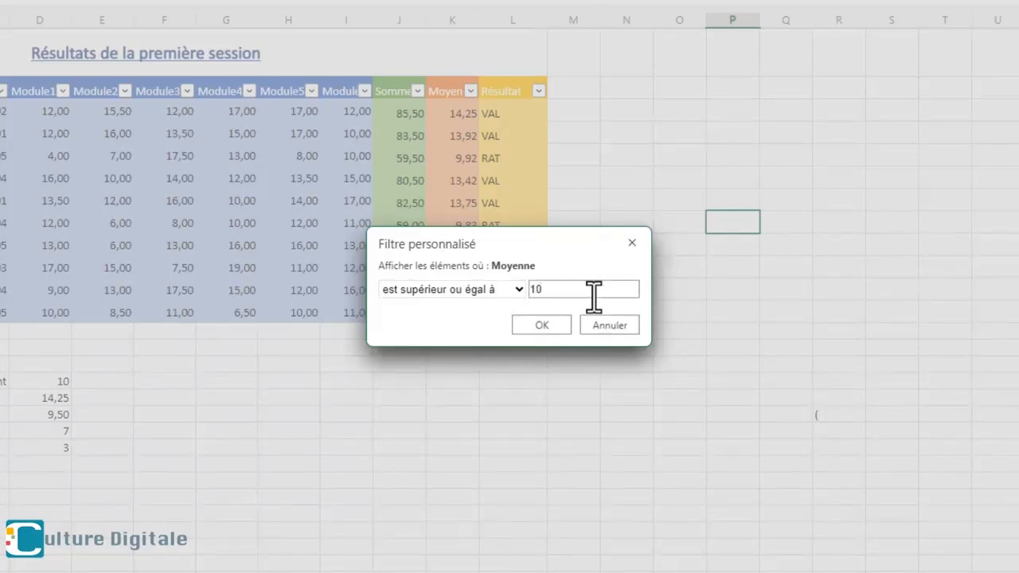
click(541, 325)
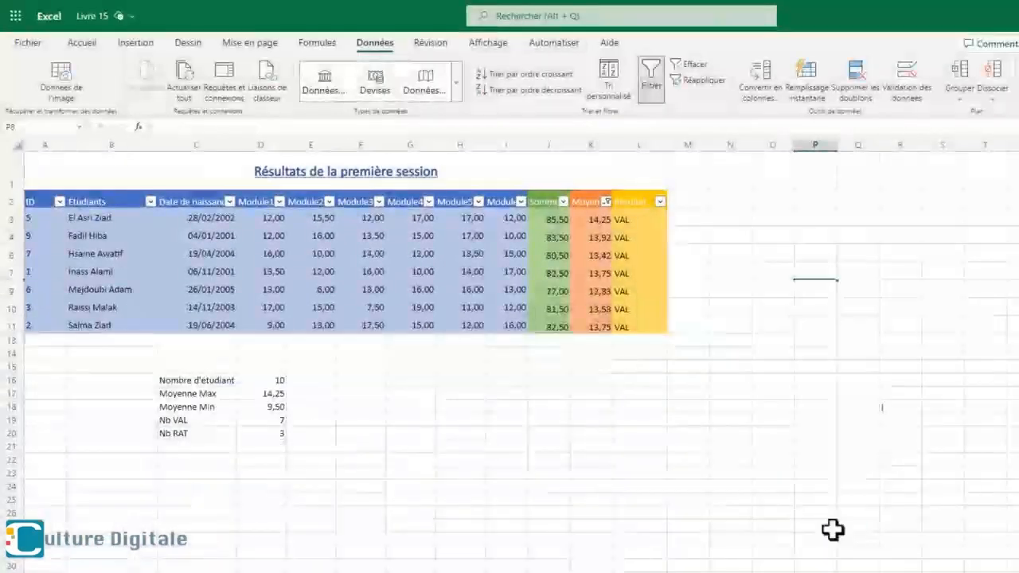
- Clear the Moyenne filter and apply a new number filter for averages less than 10
click(606, 202)
click(667, 387)
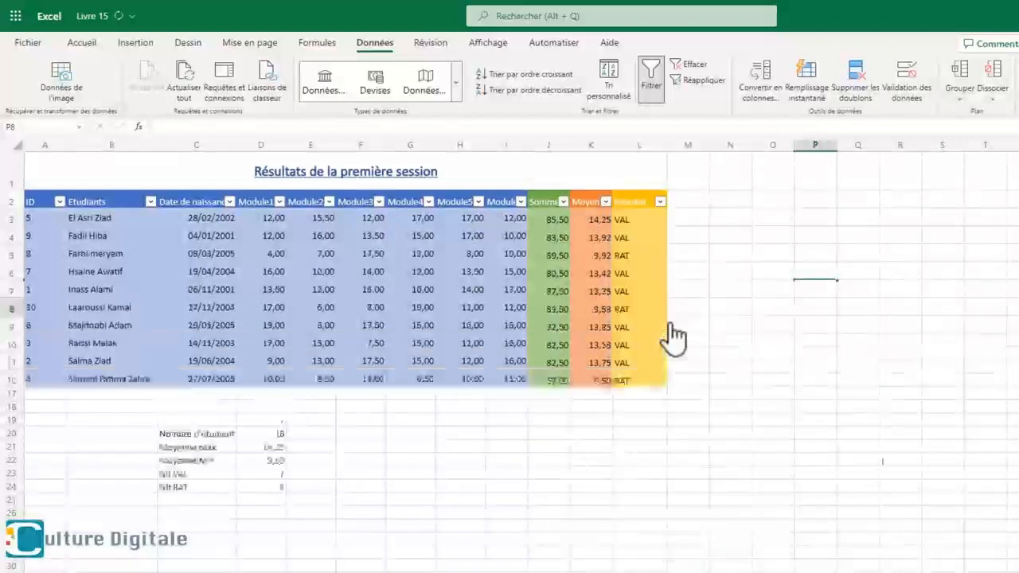
click(607, 202)
mouse_move(705, 358)
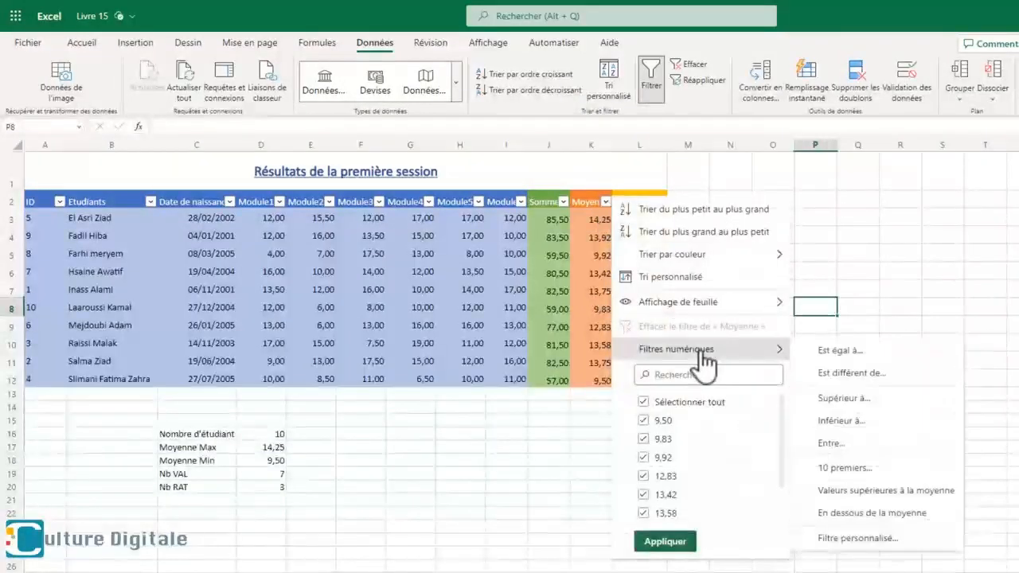
click(828, 420)
text(10)
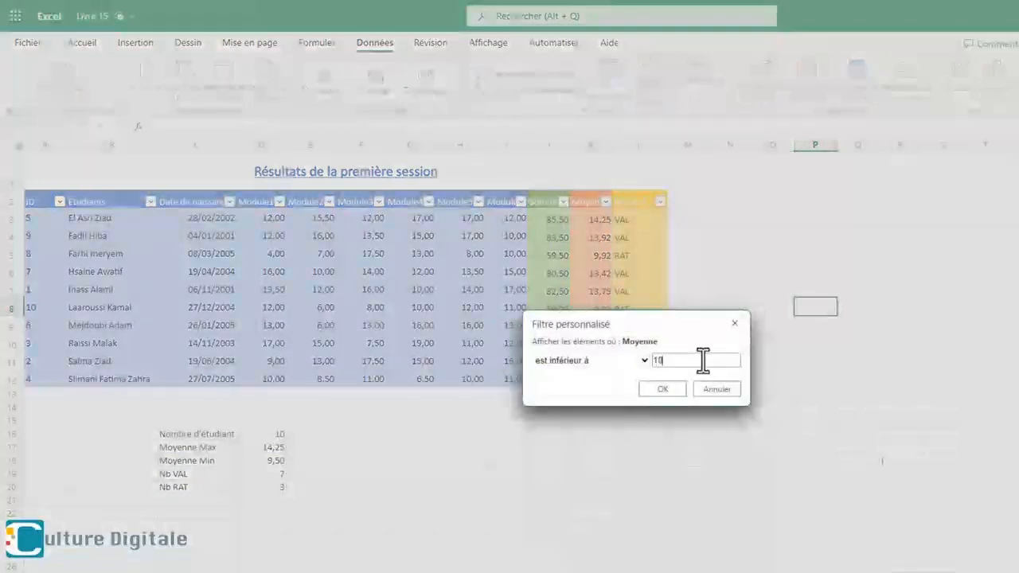
click(664, 389)
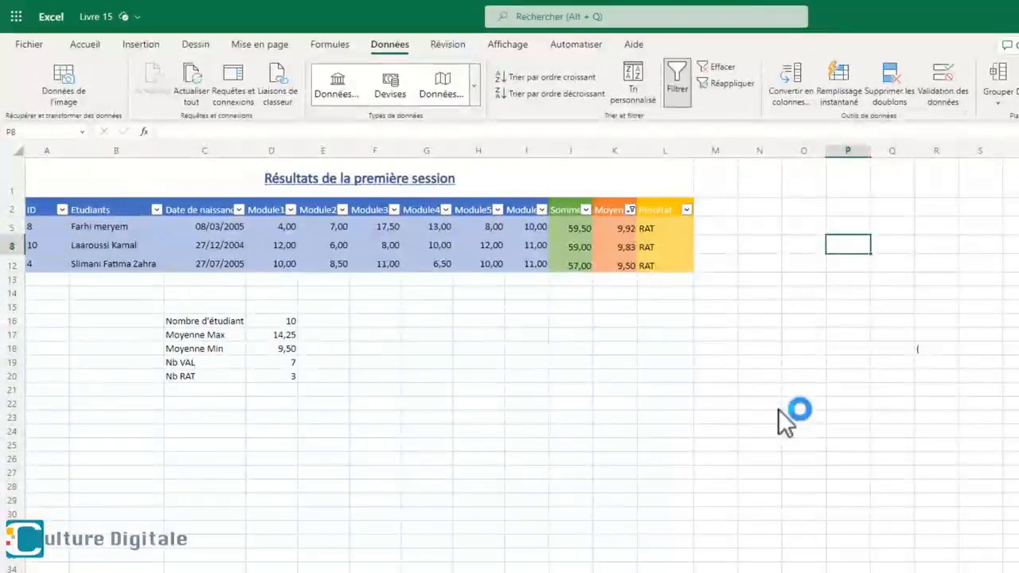
- Remove the less-than-10 filter from the Moyenne column
click(632, 211)
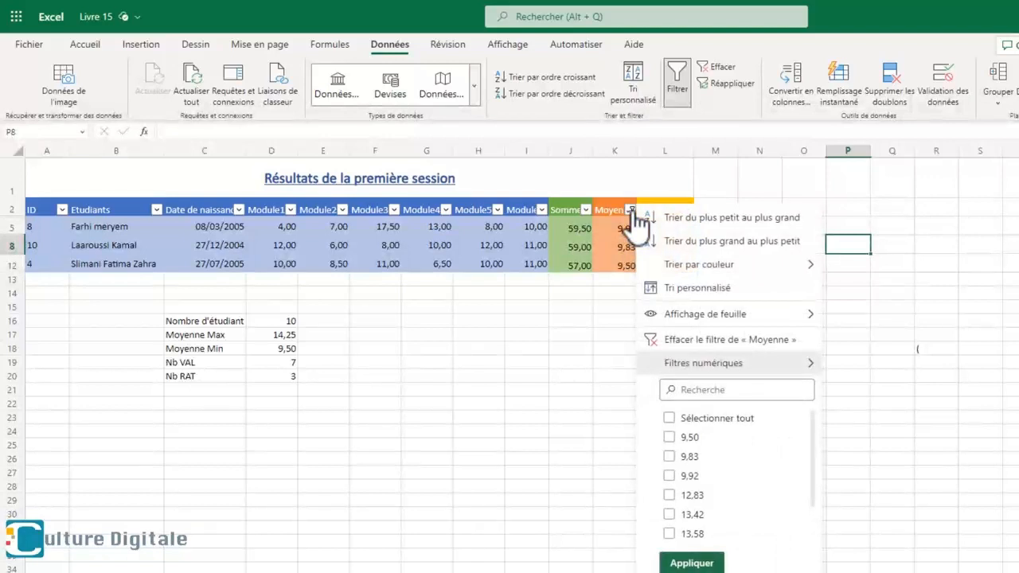
click(704, 342)
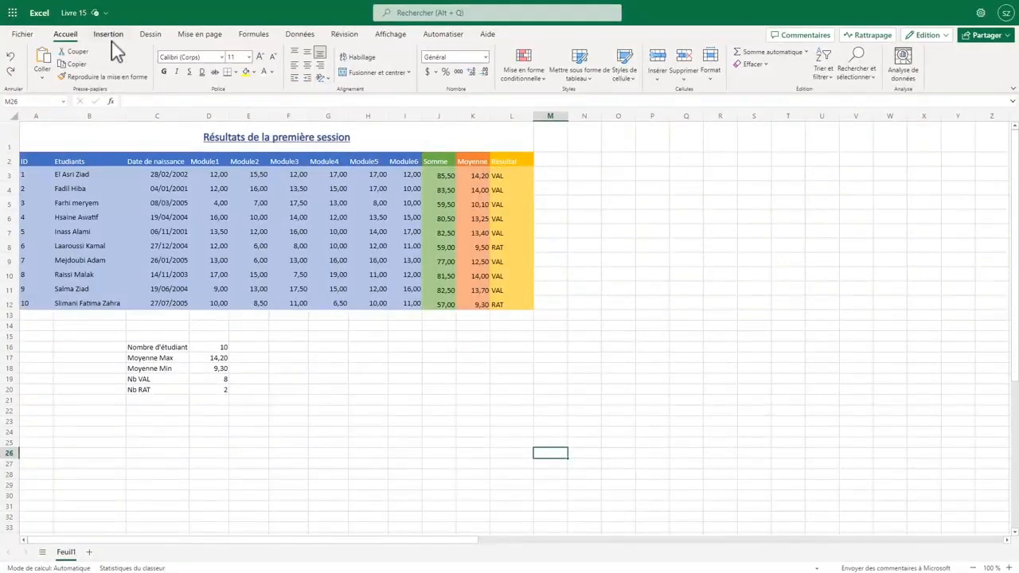
- Insert a 2D pie chart from the Nb VAL and Nb RAT cells C19:D20
click(111, 37)
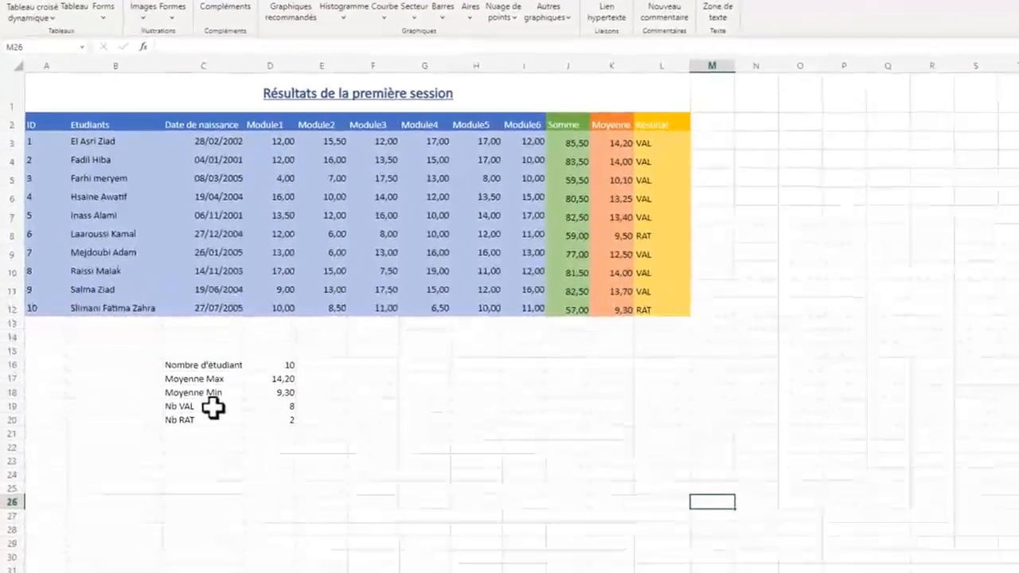
drag(167, 379, 210, 380)
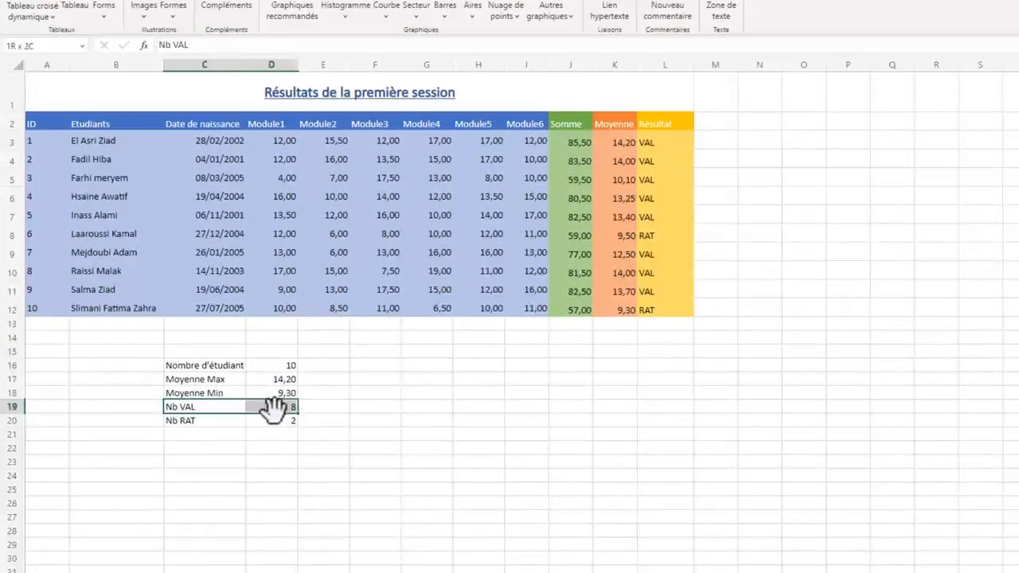
drag(273, 408, 275, 415)
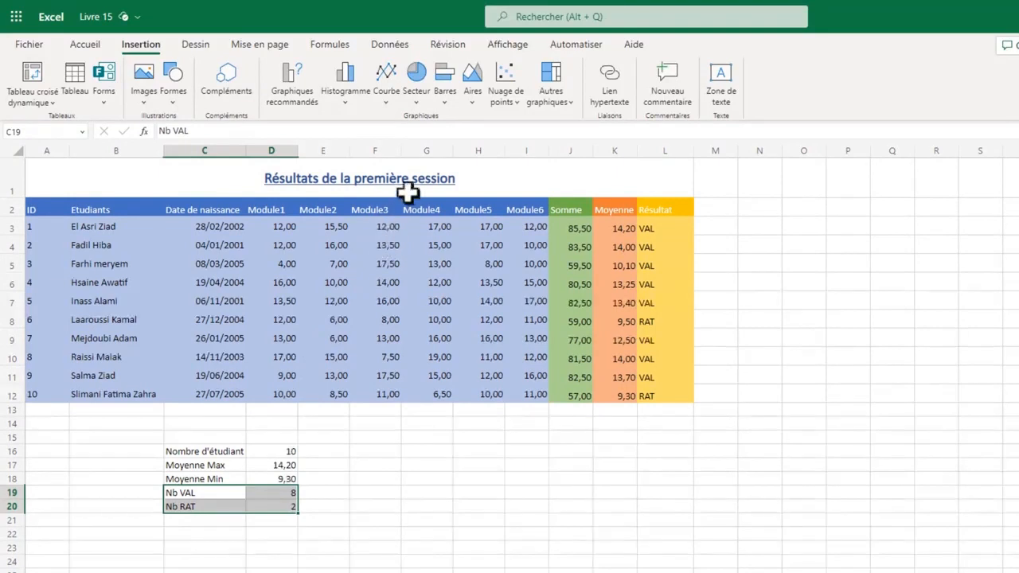
click(421, 100)
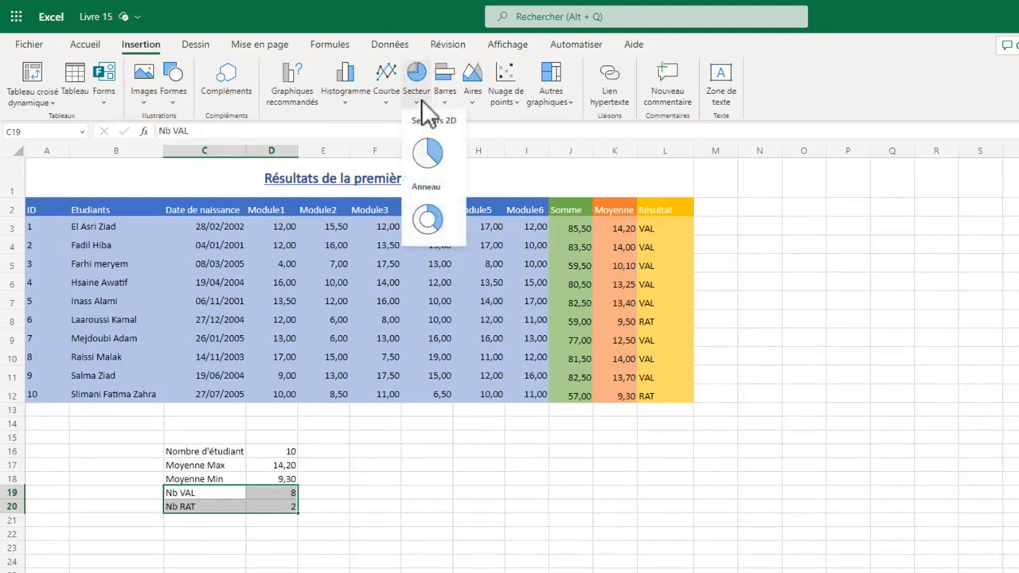
click(434, 153)
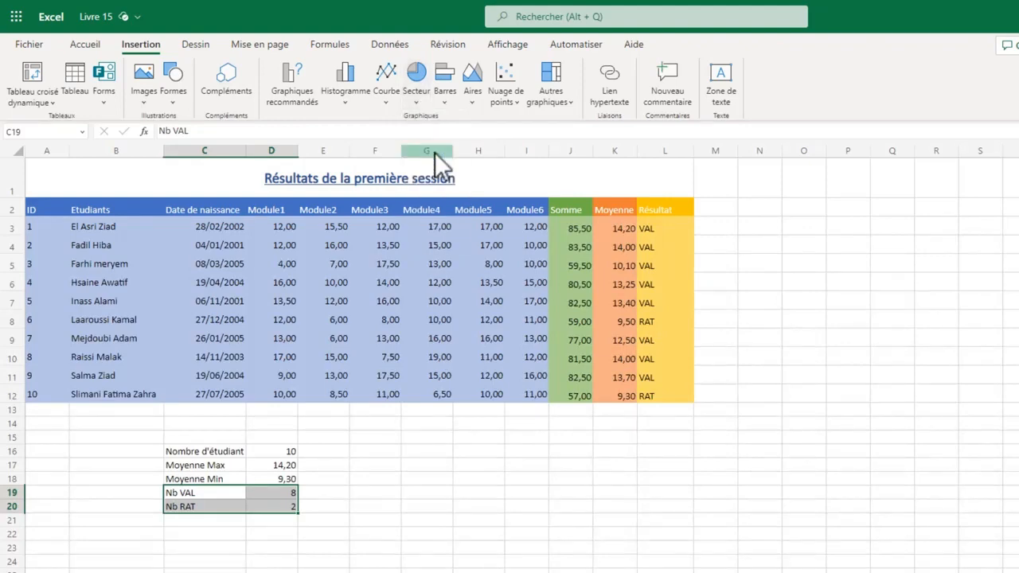
- Move the pie chart below the grade table, beside the summary cells, enlarge it and deselect it
drag(801, 374, 614, 466)
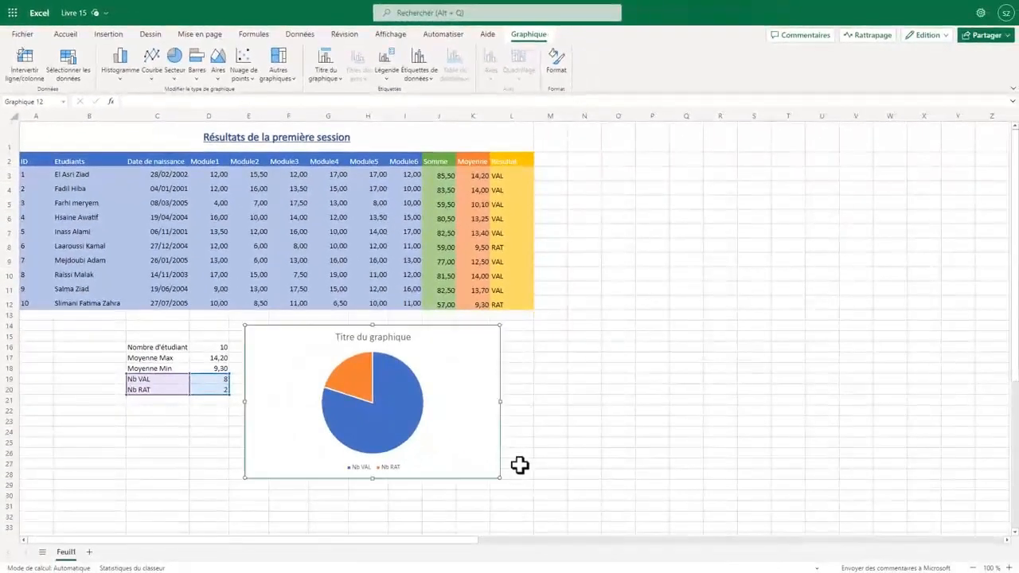
drag(500, 478, 529, 501)
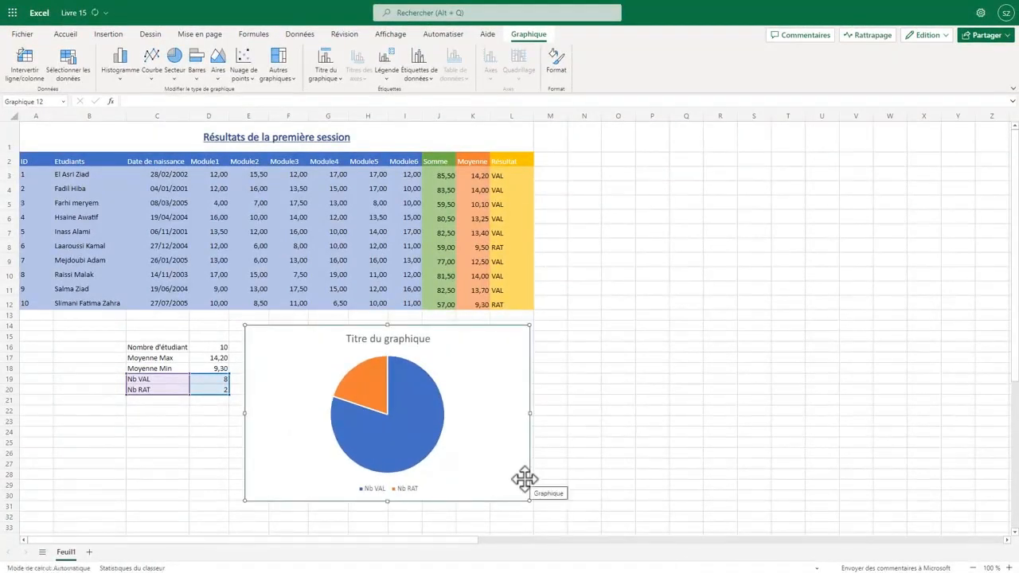
click(652, 325)
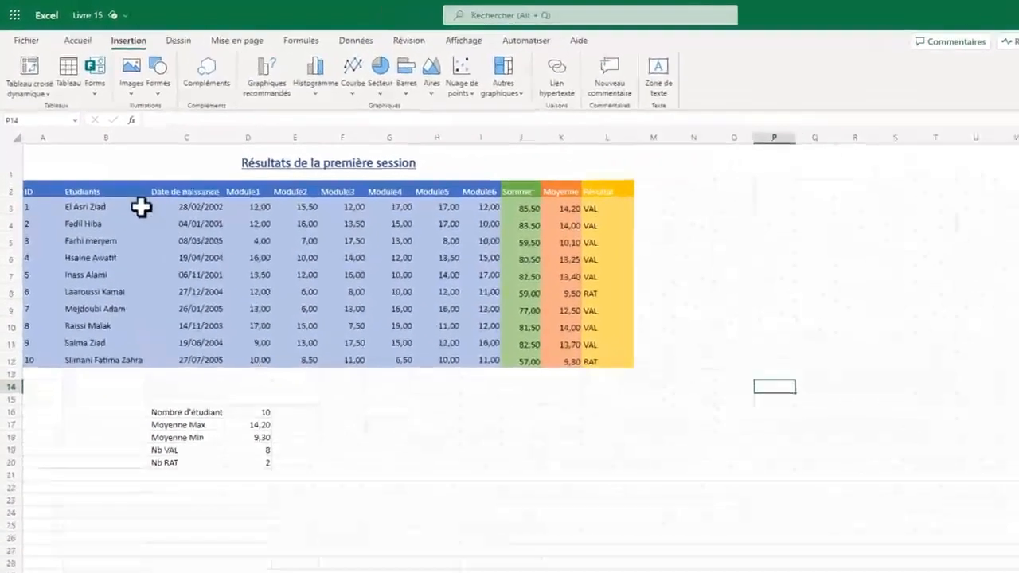
- Insert a column chart from the Etudiants range B2:B12 and the Moyenne range K2:K12
drag(107, 160, 108, 229)
drag(142, 297, 158, 398)
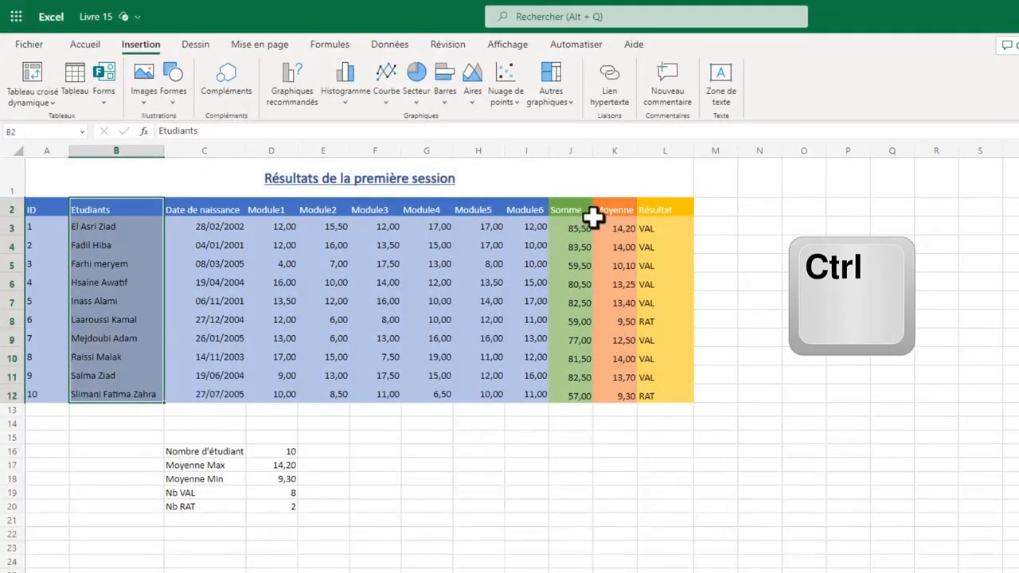
drag(605, 209, 615, 398)
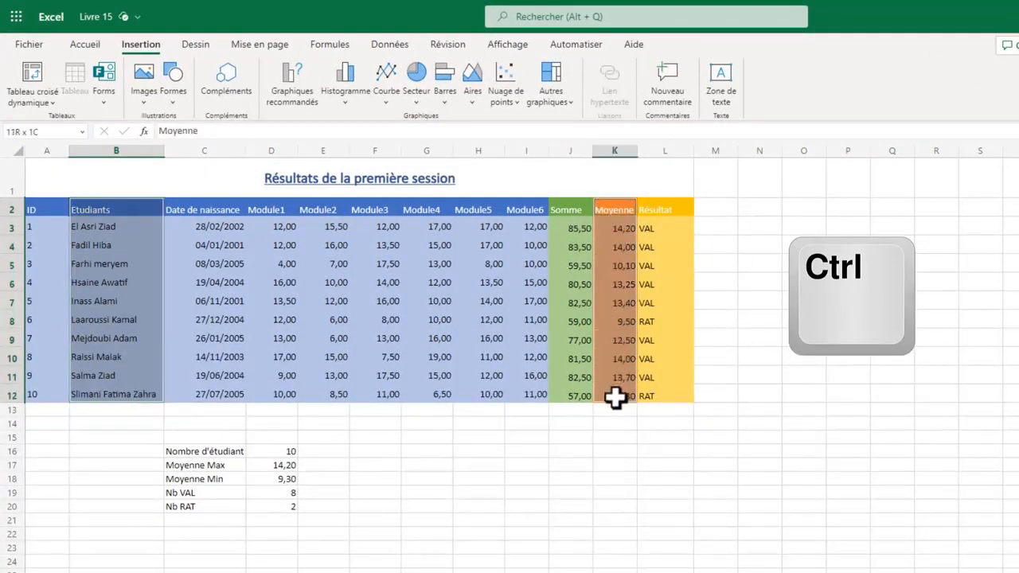
click(348, 101)
click(347, 153)
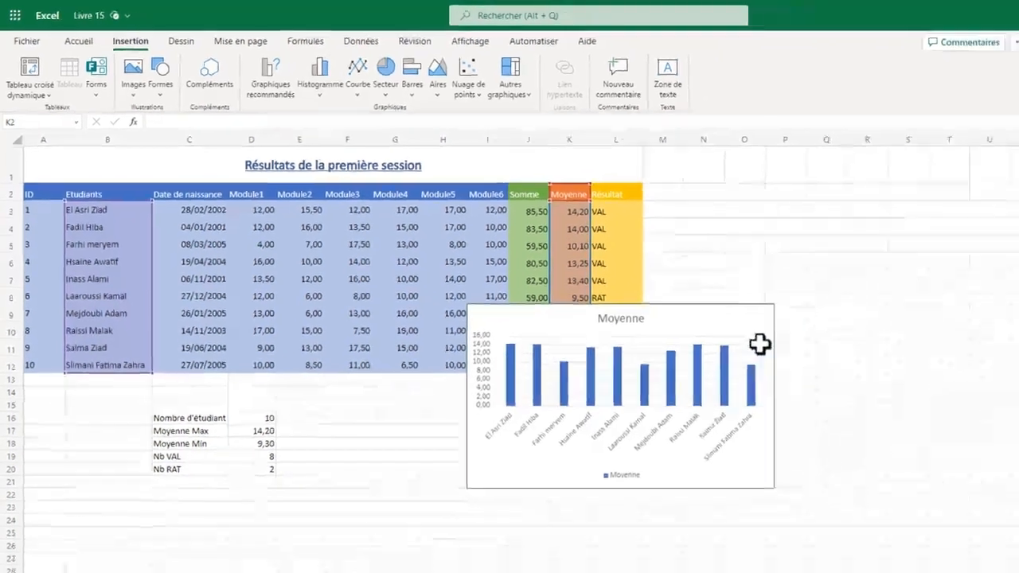
- Move the Moyenne column chart below the grade table, beside the summary cells, and enlarge it
drag(763, 318, 599, 400)
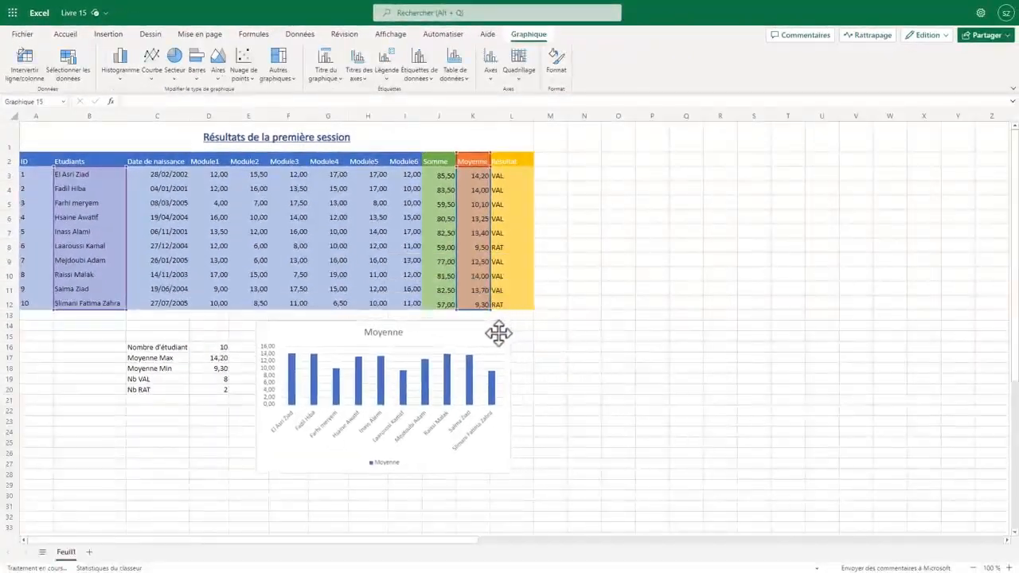
drag(498, 333, 487, 334)
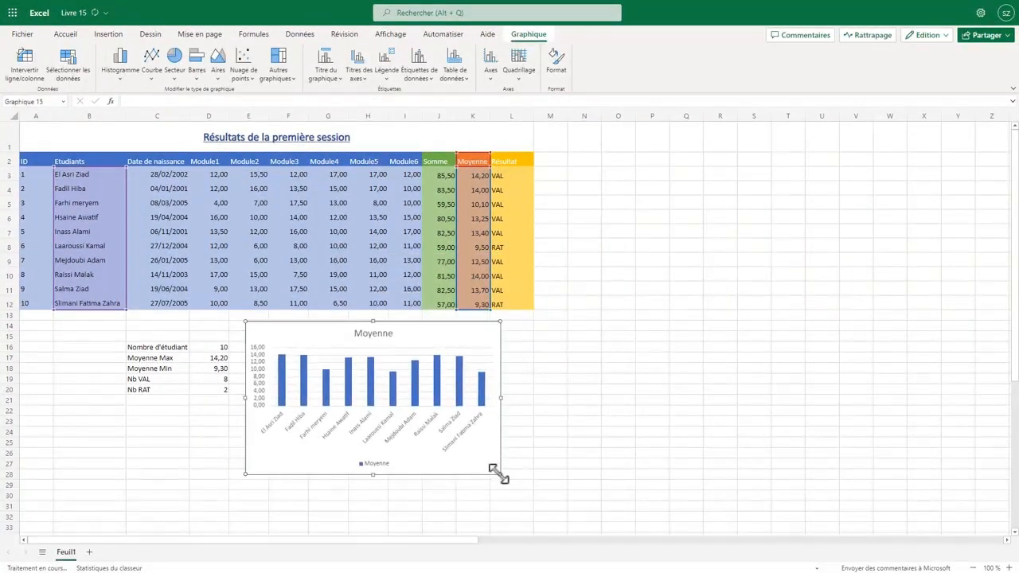
drag(513, 487, 559, 527)
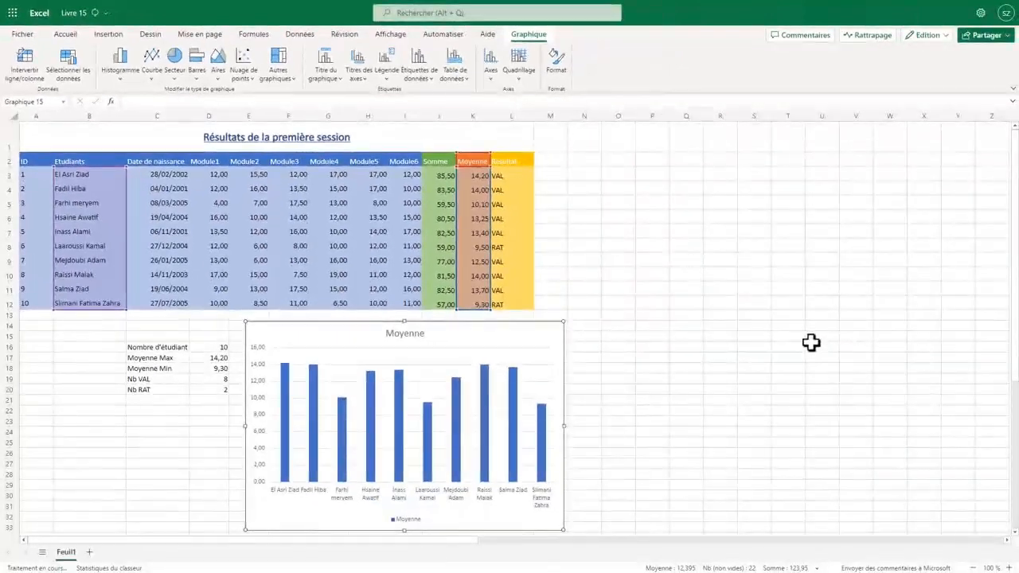
- Change the Moyenne column chart to a 2D line chart with markers
click(504, 332)
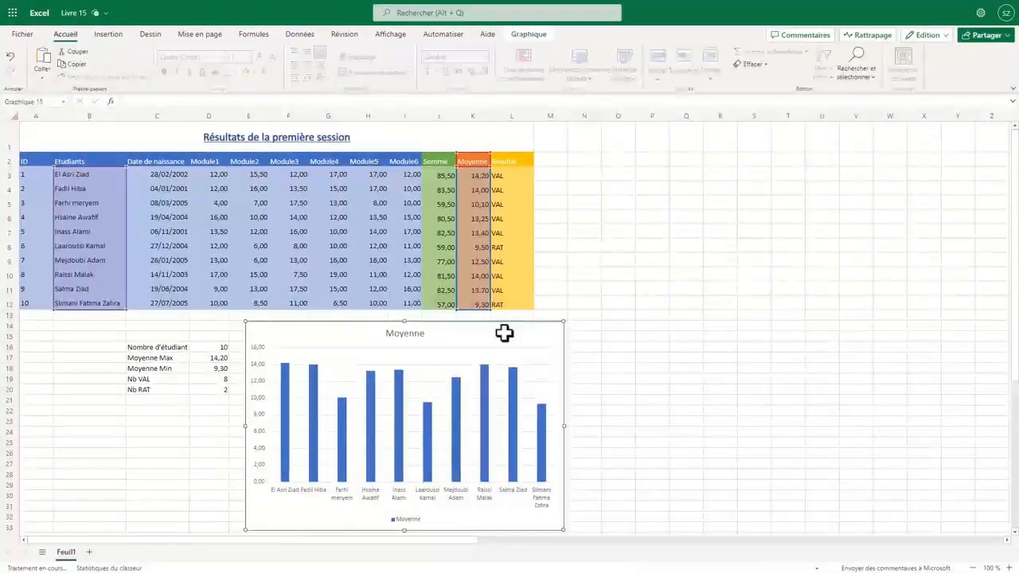
click(528, 36)
click(151, 70)
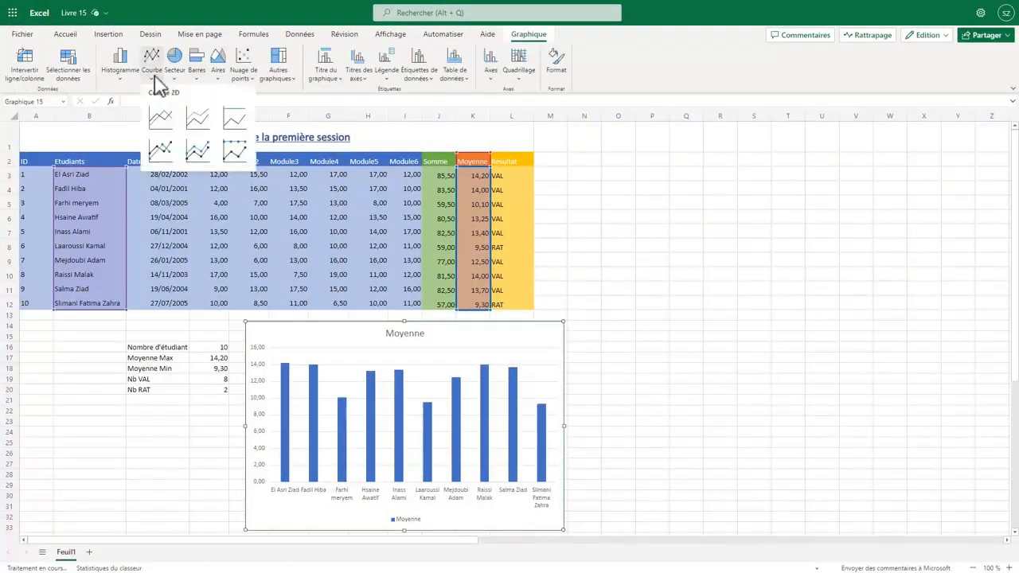
click(166, 151)
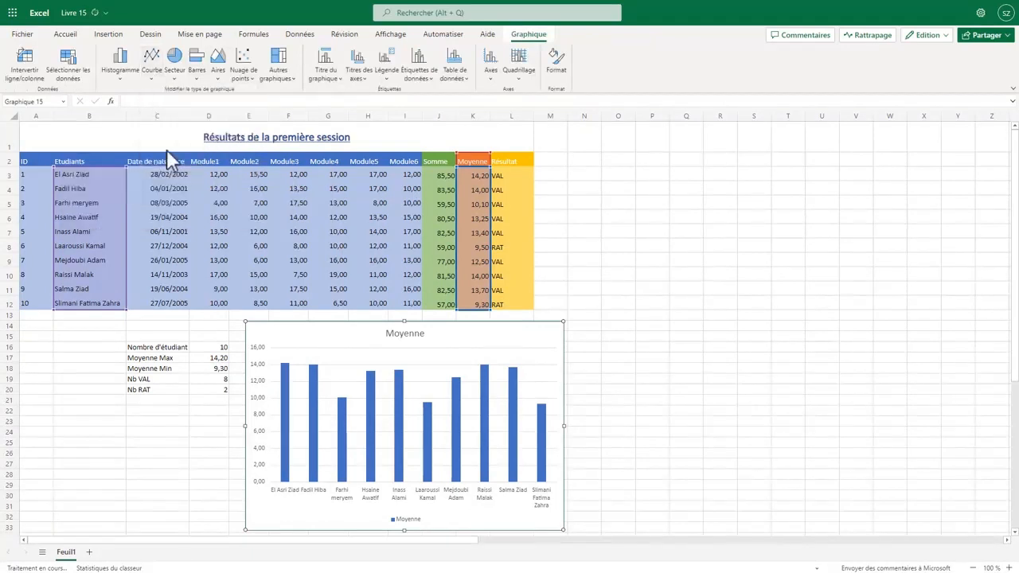
- Try a bar chart and a scatter chart as the type of the Moyenne chart
click(199, 78)
click(205, 116)
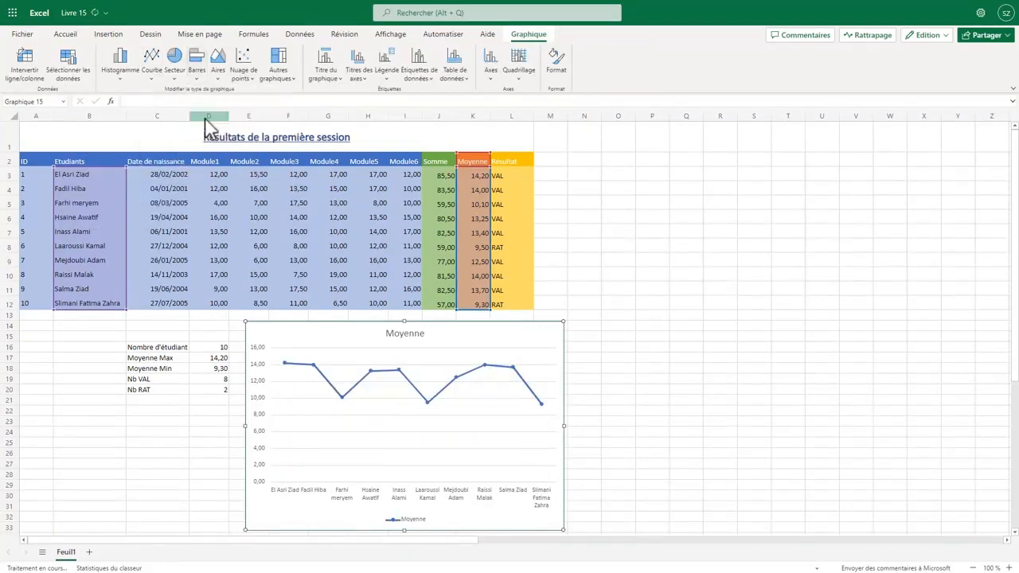
click(243, 73)
click(248, 119)
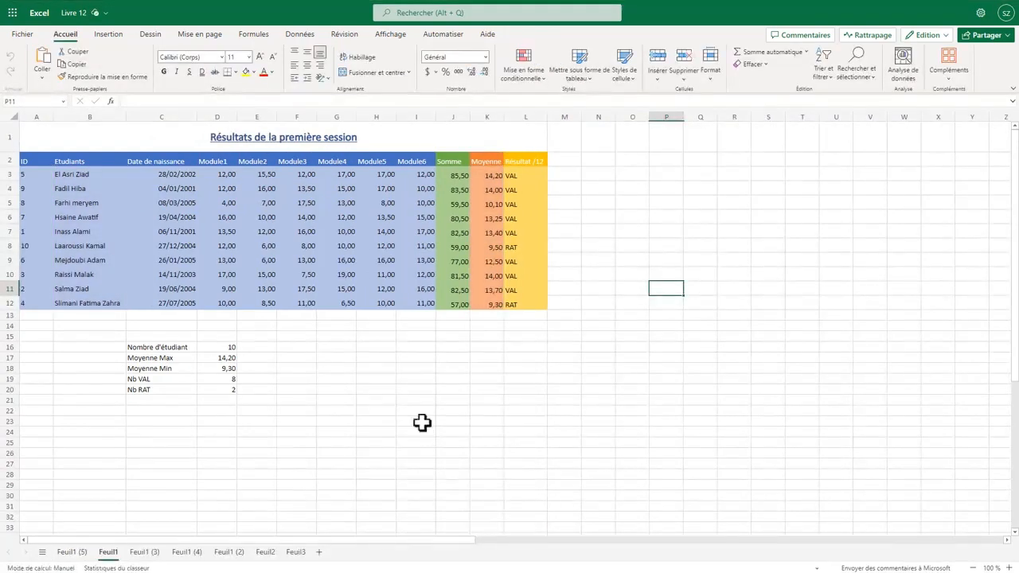
- In the Livre 12 workbook, insert a 2D line chart with markers from B2:B12 and D2:I12, and swap its rows and columns
drag(97, 160, 110, 277)
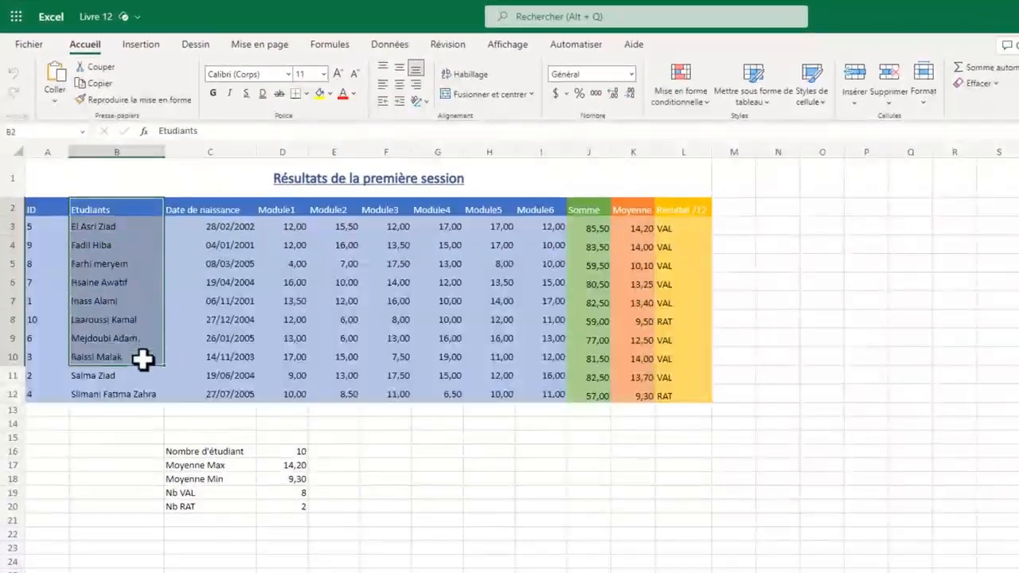
drag(142, 360, 148, 387)
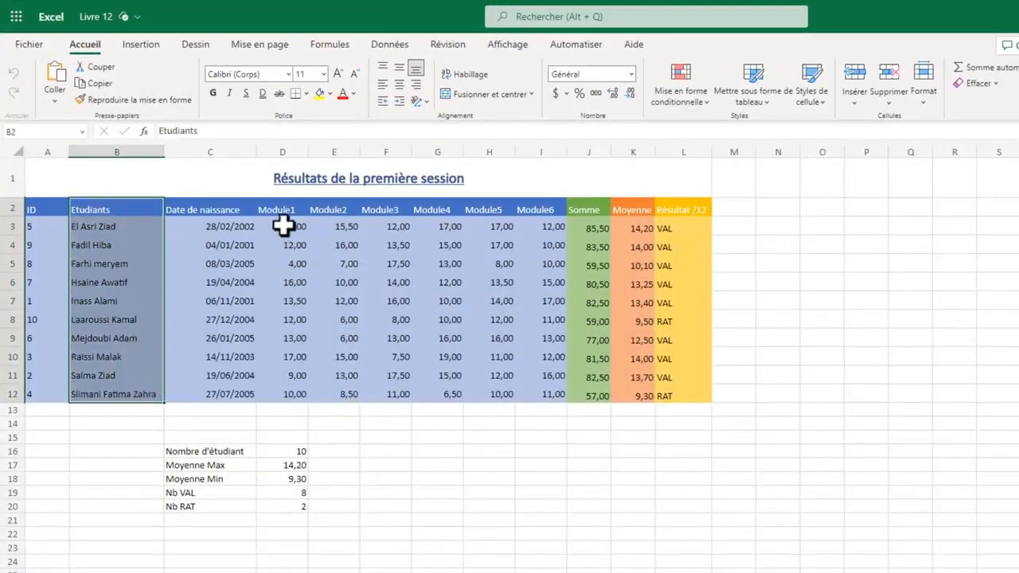
drag(281, 209, 526, 390)
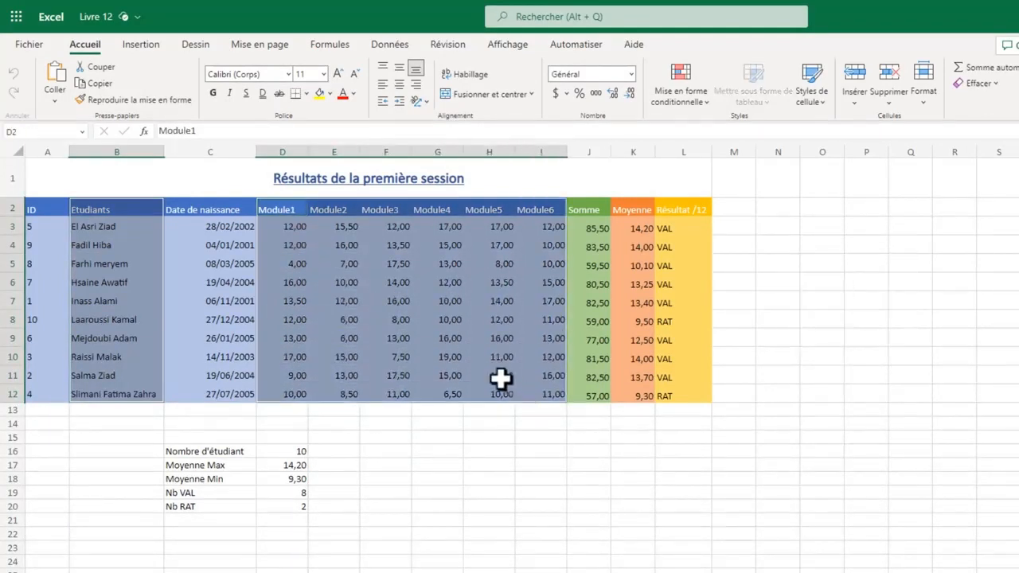
click(140, 45)
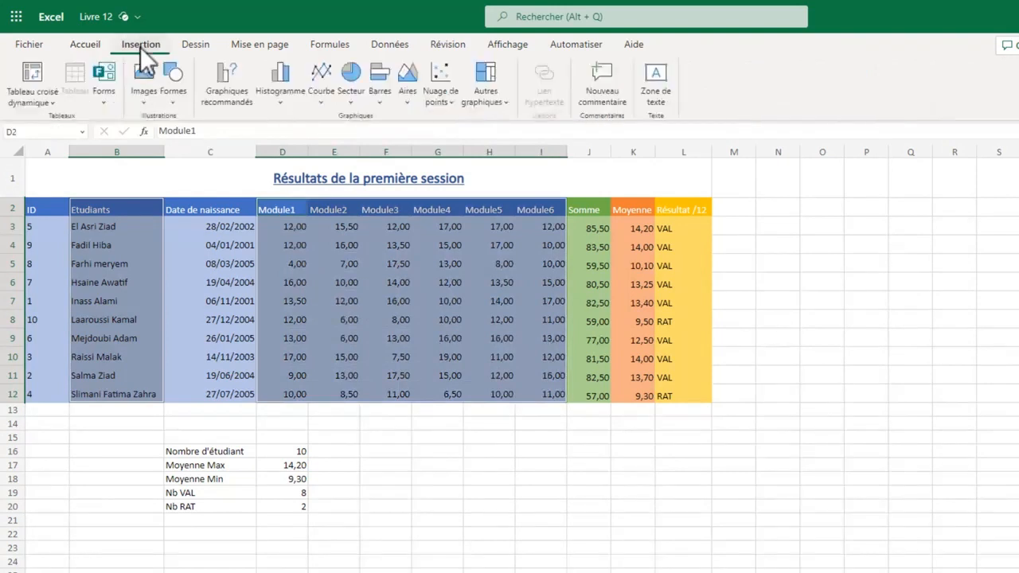
click(321, 101)
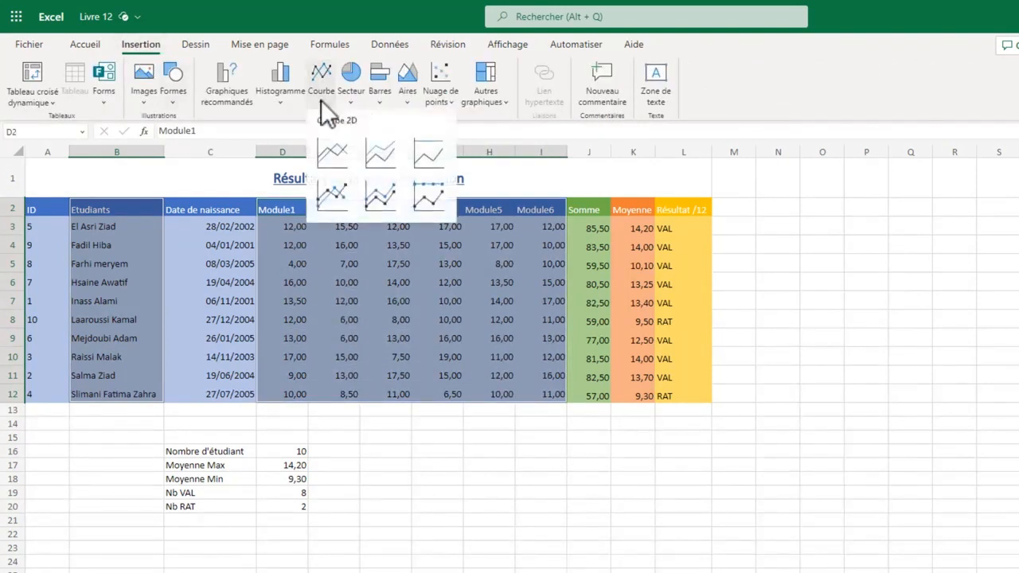
click(328, 192)
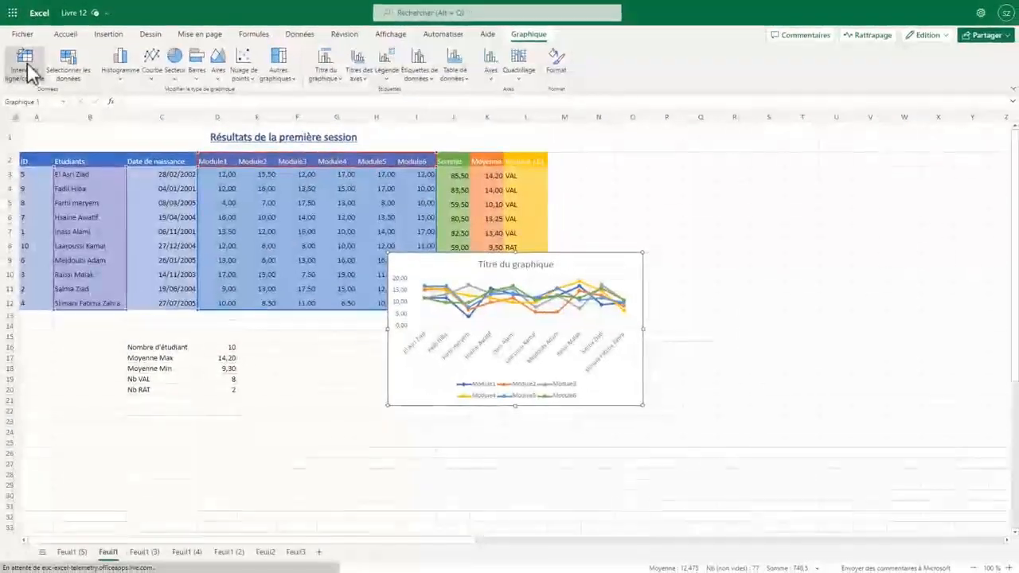
click(26, 69)
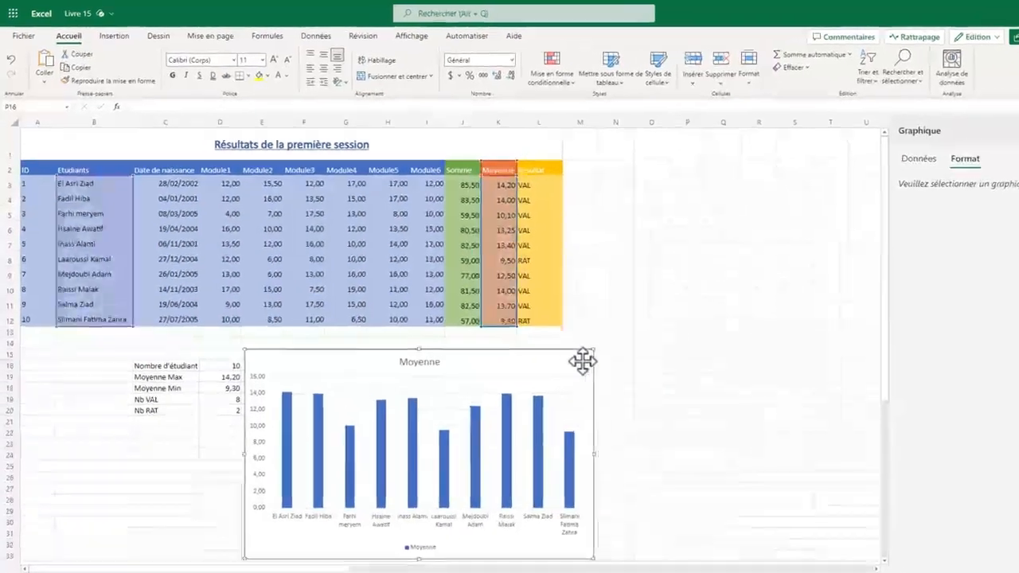
- In the Livre 15 workbook, set the Moyenne chart's title to "Moyennes de la première session"
click(690, 44)
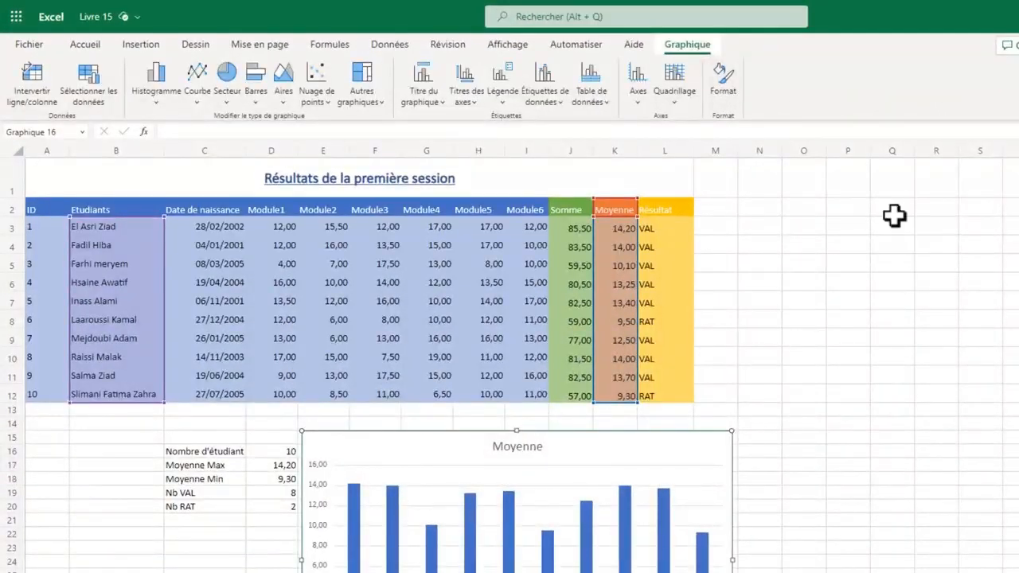
click(1004, 229)
click(969, 254)
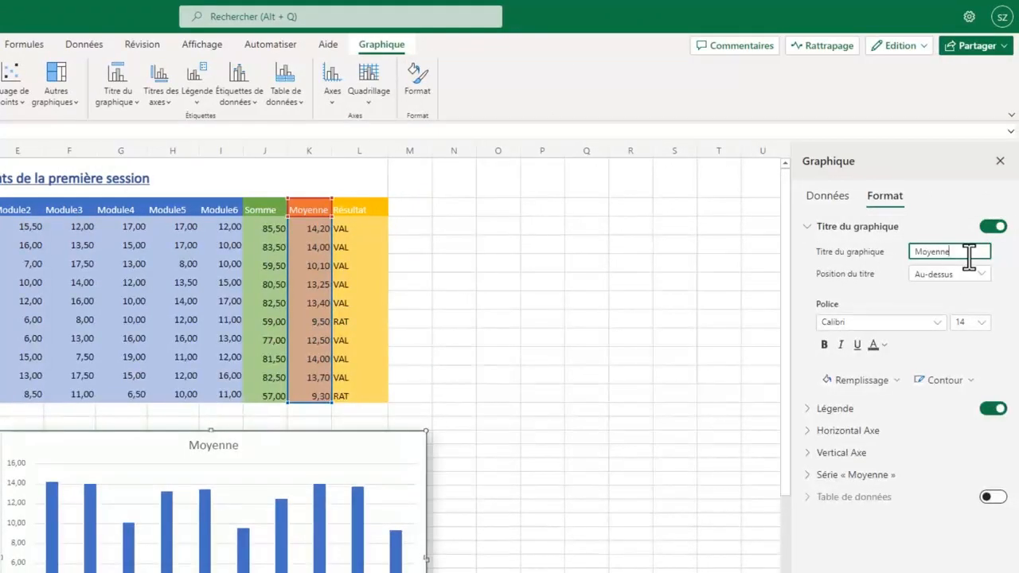
text(s de la première se)
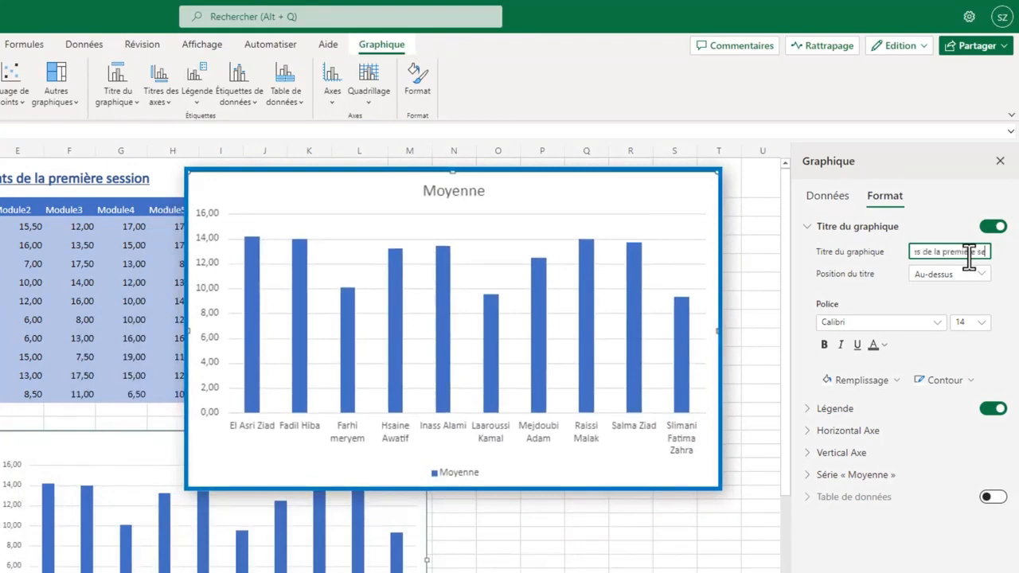
key(Return)
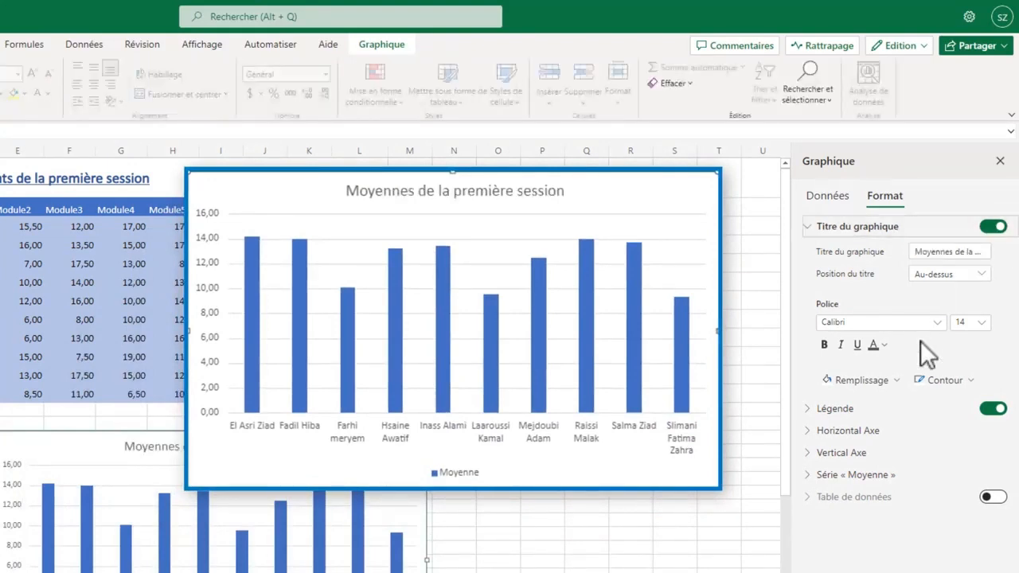
- Format the chart title in 18 pt bold blue text without underline
click(980, 323)
click(965, 525)
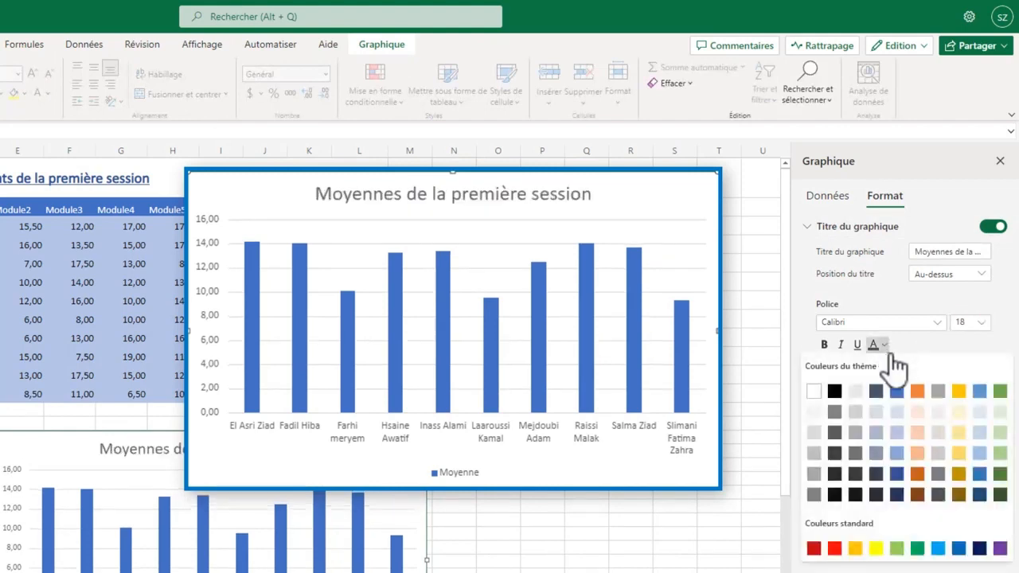
click(857, 345)
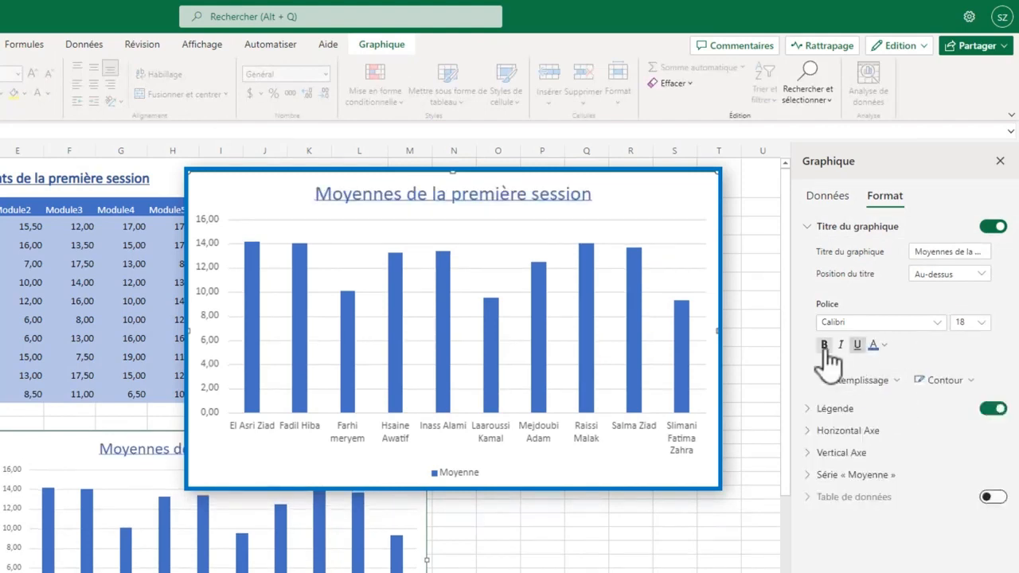
click(825, 347)
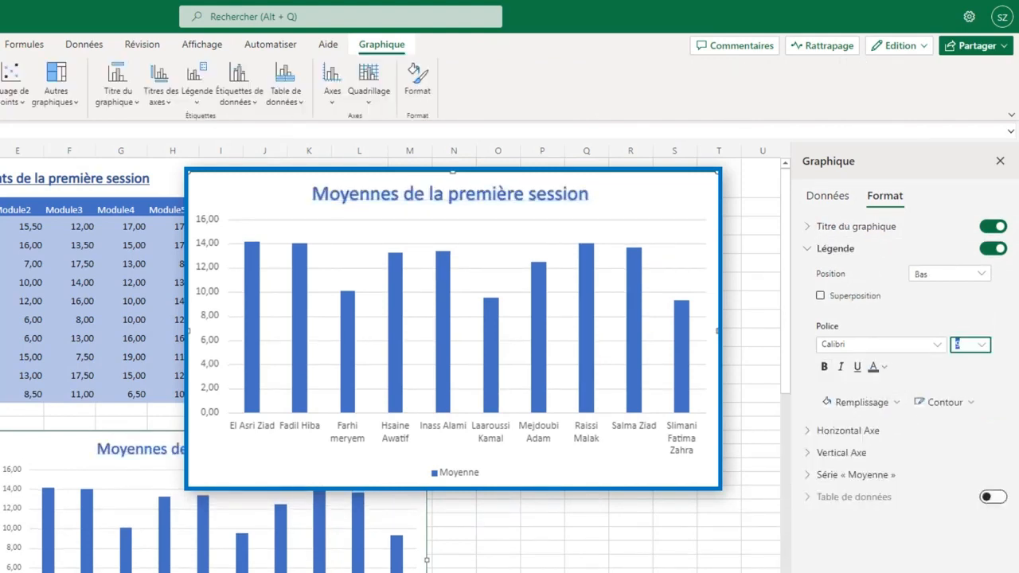
- Try hiding the chart legend and placing it at Droite, and return it to the Bas position
click(992, 251)
click(995, 253)
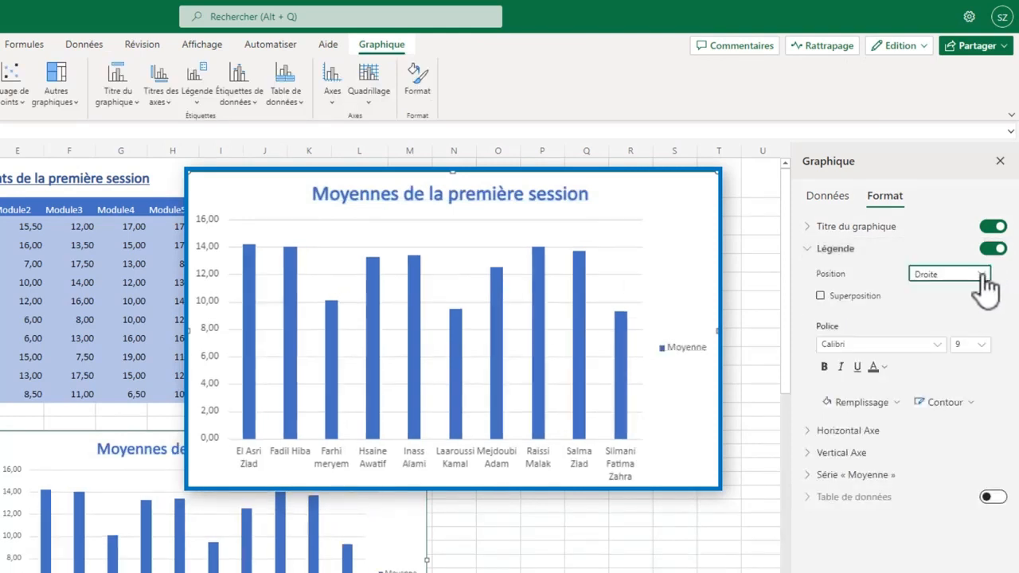
click(984, 275)
click(946, 313)
- Format the legend text in 12 pt bold blue Calibri
click(939, 346)
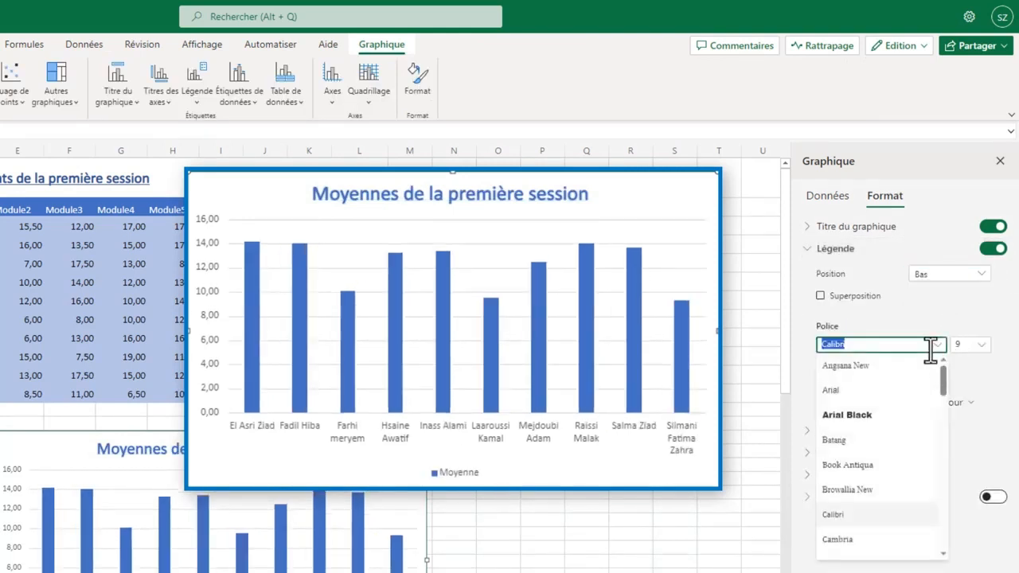
click(931, 347)
click(983, 347)
click(969, 469)
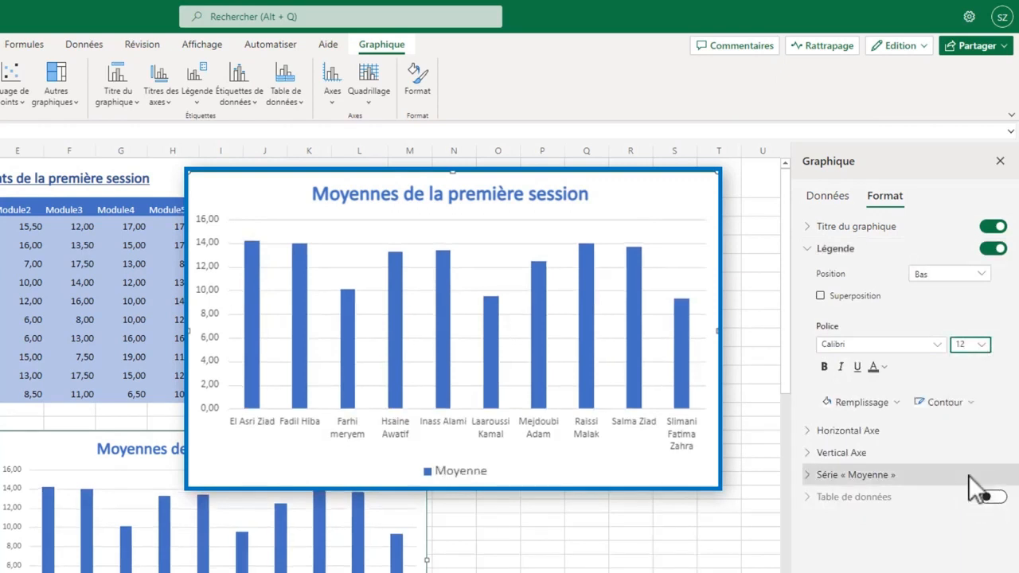
click(881, 367)
click(897, 412)
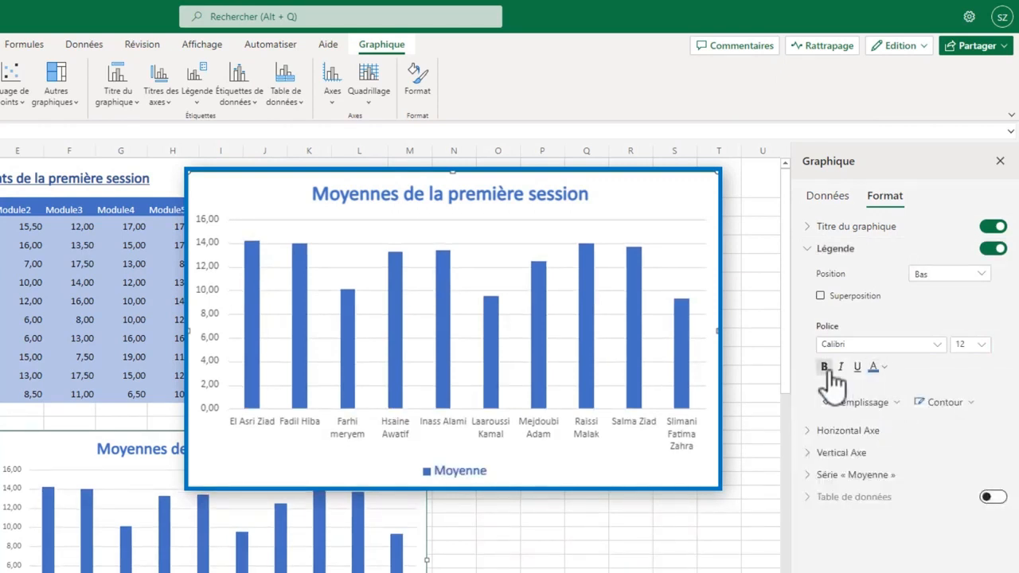
- Set the horizontal axis gap width (Largeur de l'intervalle) to 30 to widen the chart's columns
click(807, 248)
click(804, 270)
drag(866, 333, 891, 334)
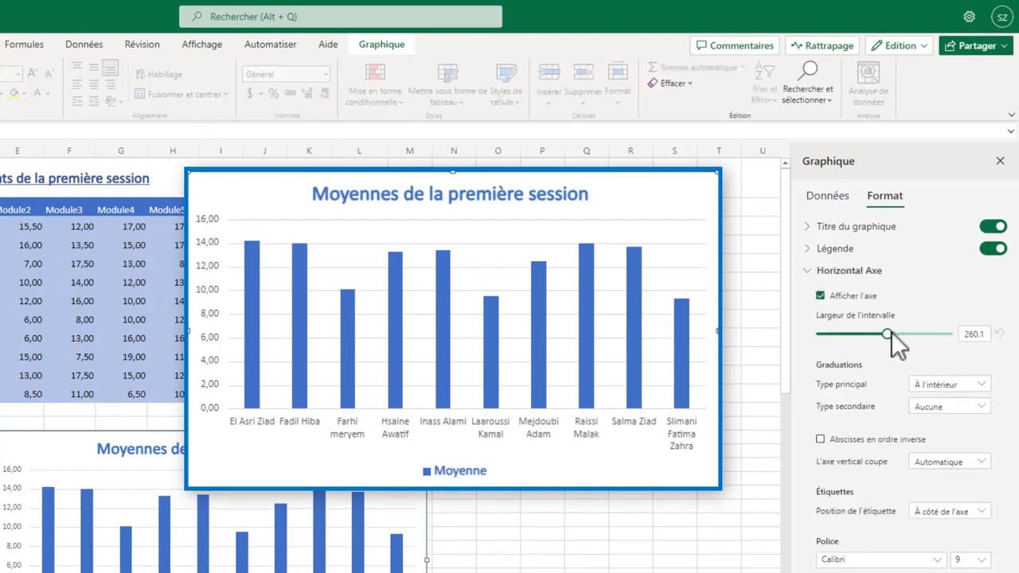
drag(958, 332, 825, 350)
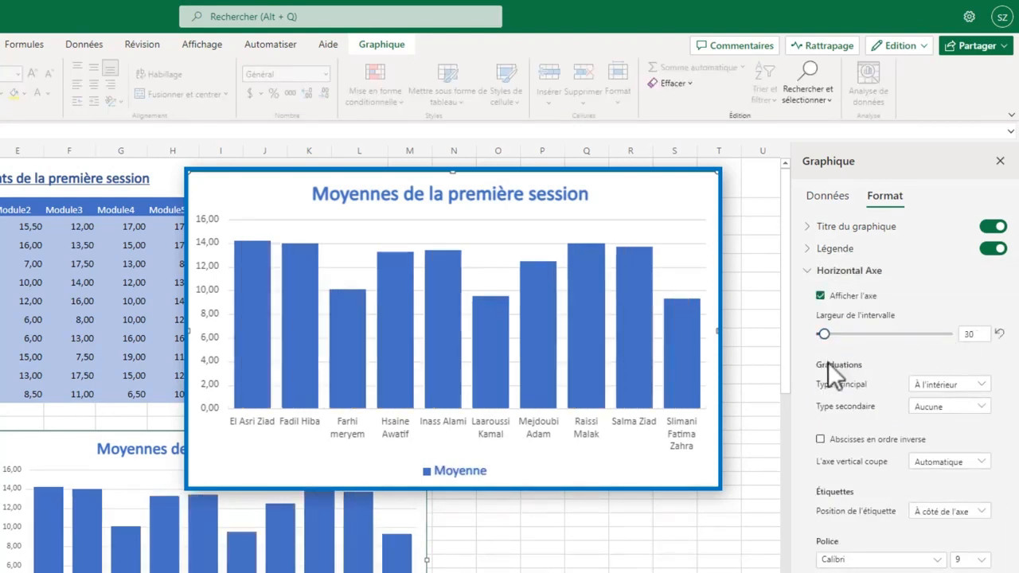
click(698, 197)
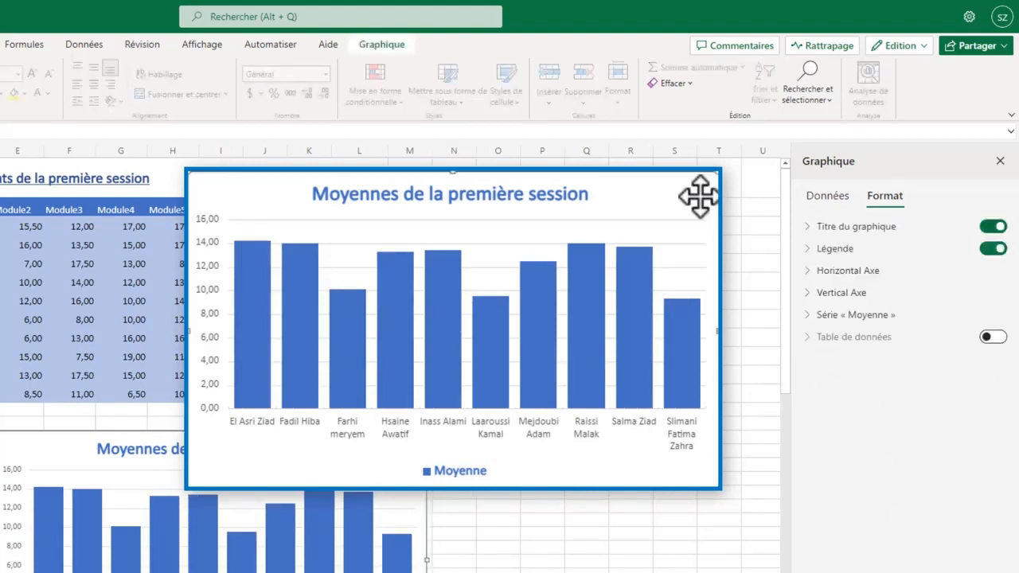
- Fill the Moyenne series columns with standard purple and try out the series' data labels
click(812, 316)
click(836, 366)
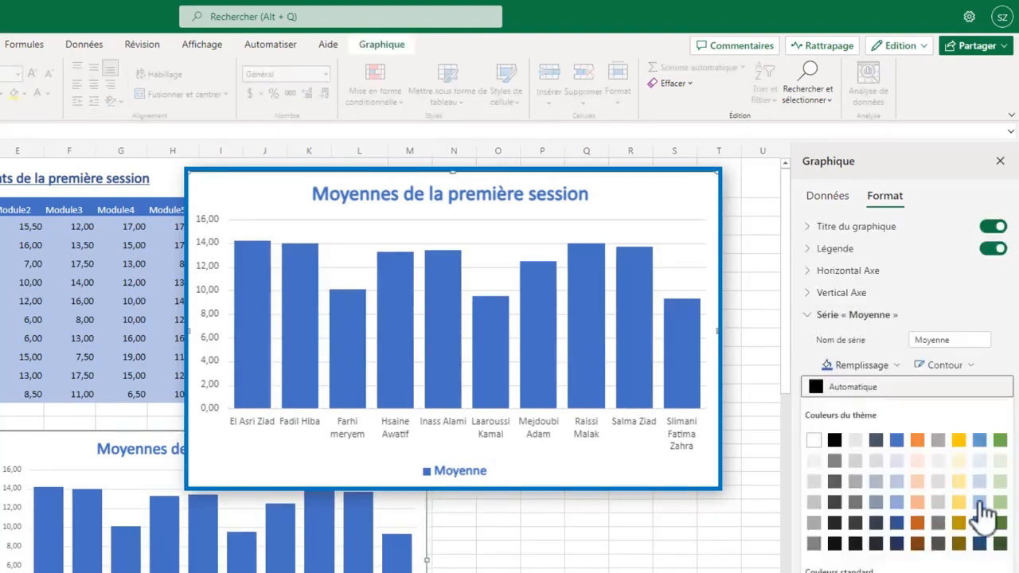
click(1000, 571)
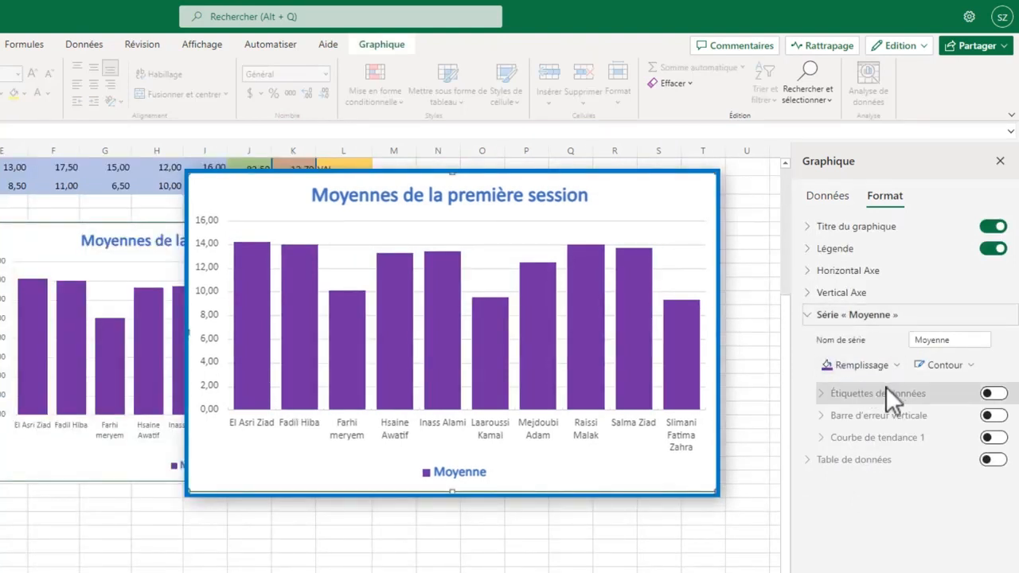
click(989, 394)
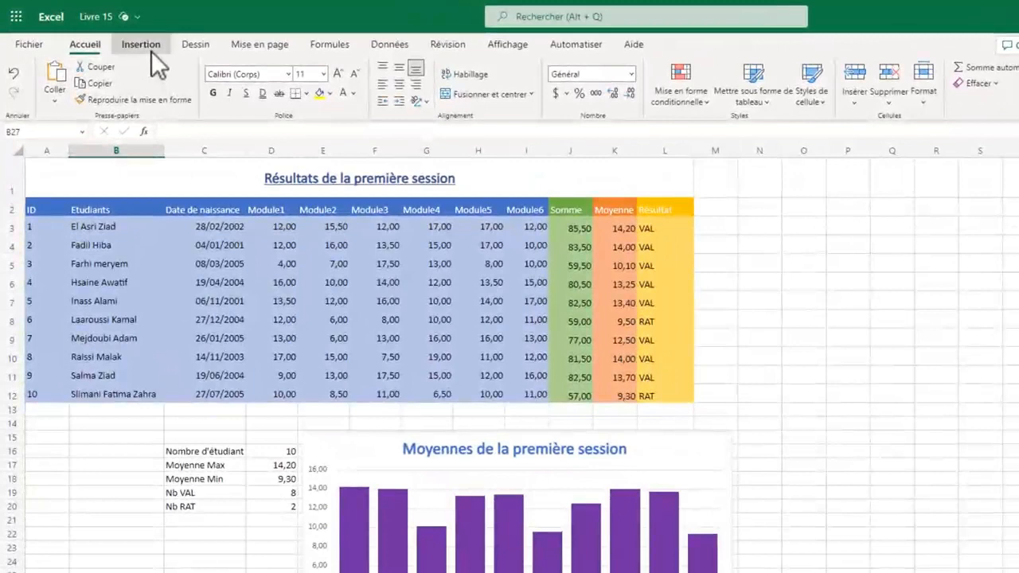
- Insert the recommended column chart "Valeurs multiples par « Etudiants »" for the grade table
click(113, 37)
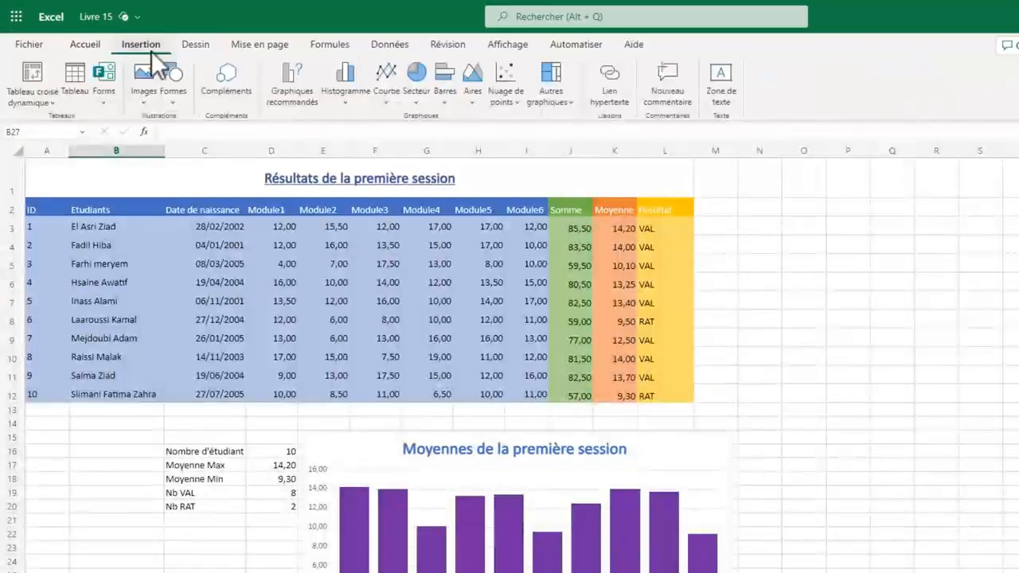
click(290, 97)
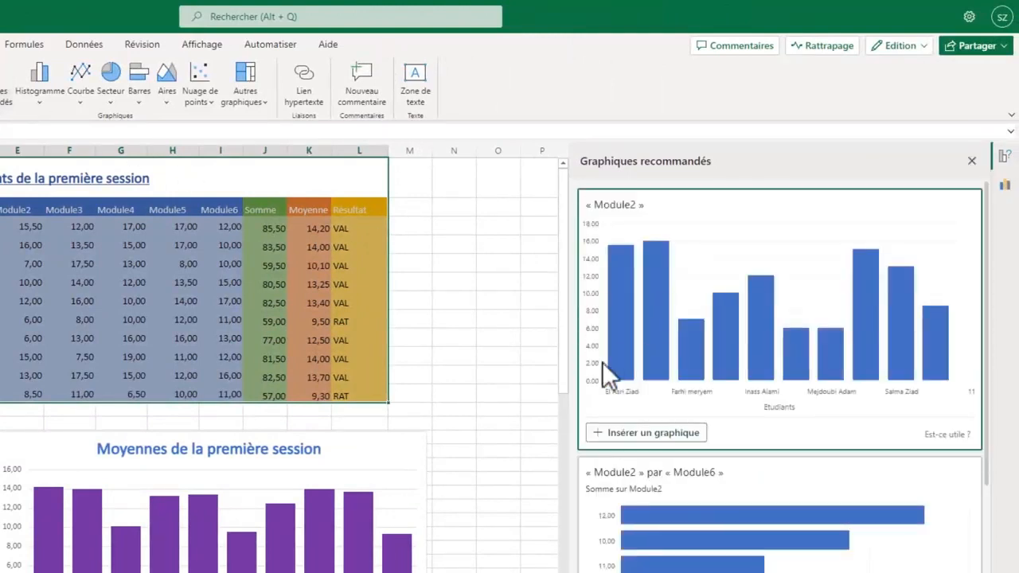
scroll(933, 369, down, 8)
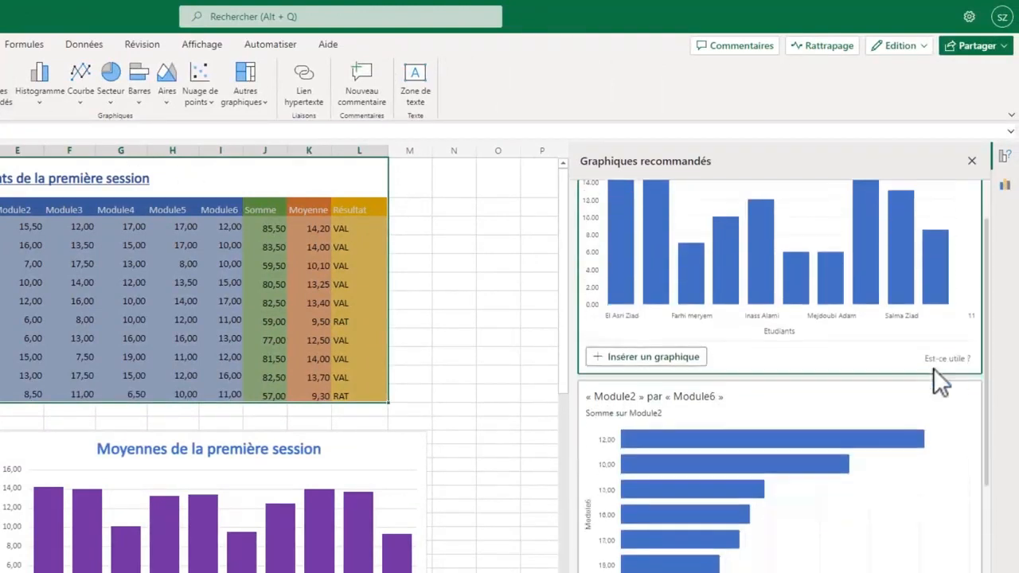
scroll(933, 367, down, 3)
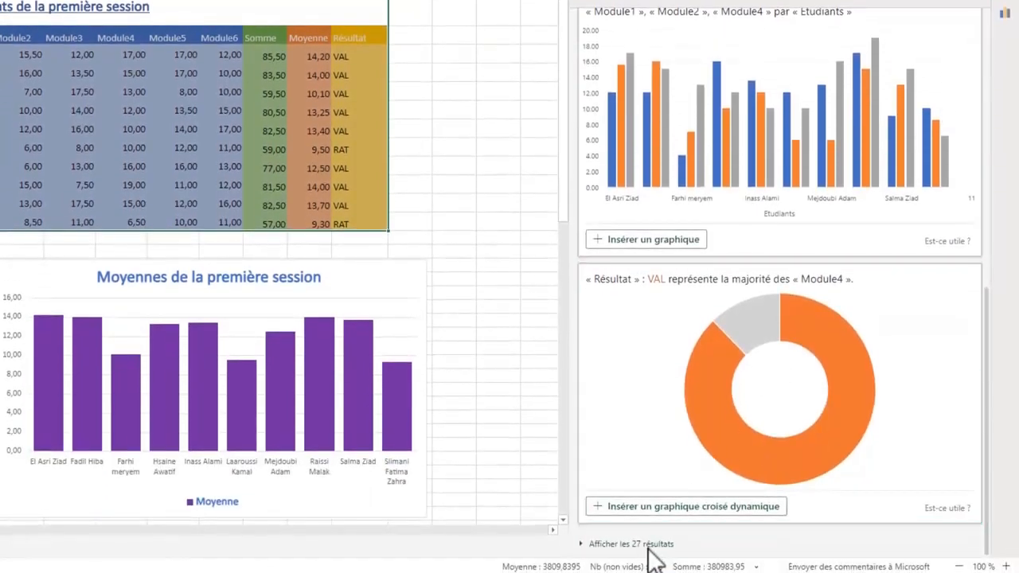
click(648, 546)
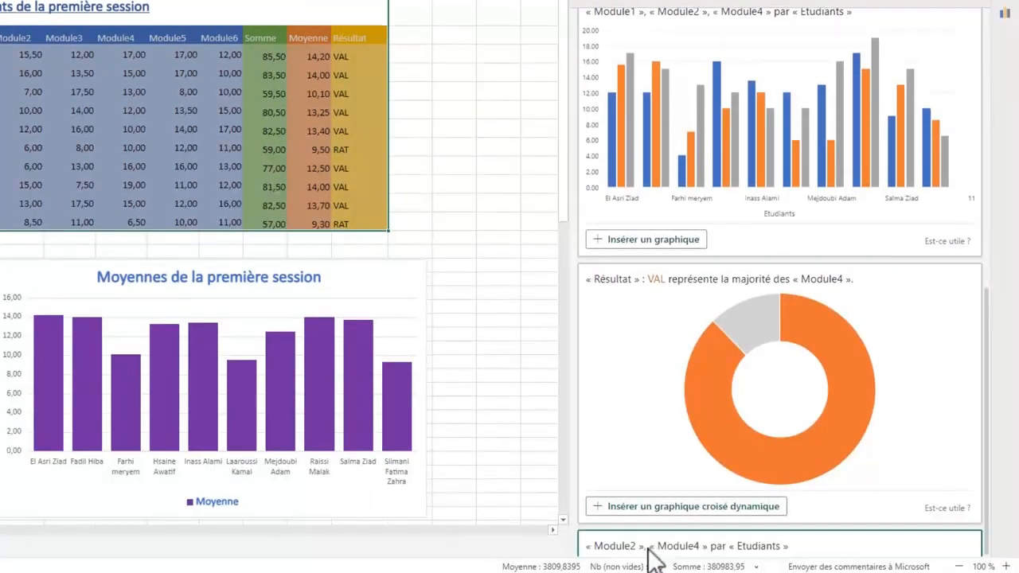
scroll(811, 360, down, 10)
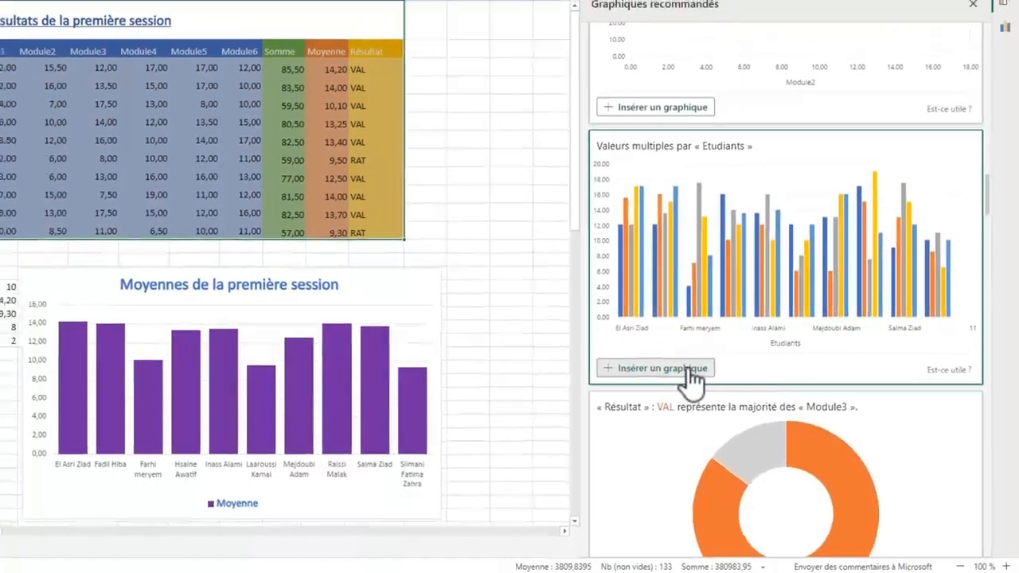
click(683, 363)
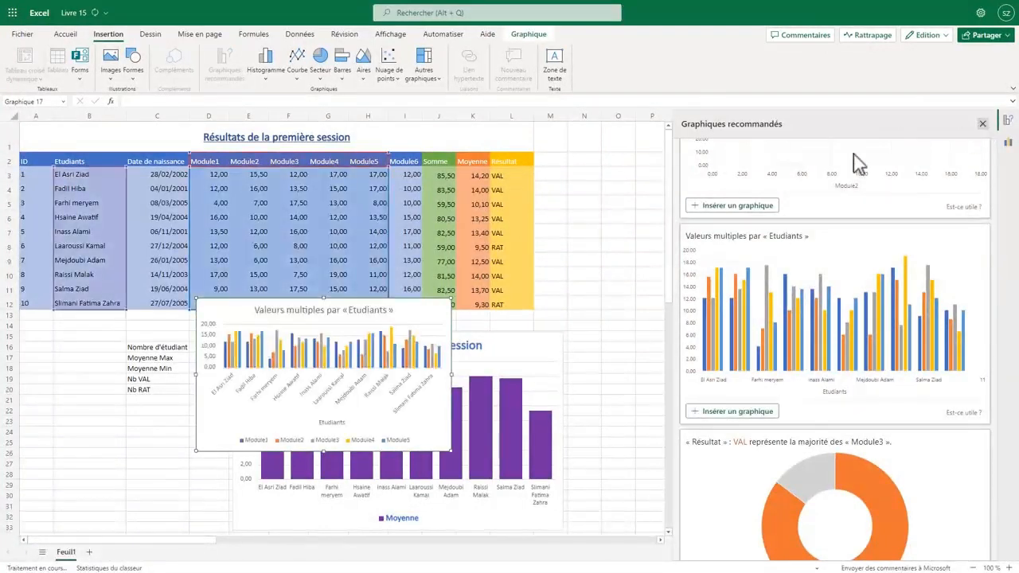
- Move the "Valeurs multiples par « Etudiants »" chart into the empty cells beside the grade table and enlarge it
drag(472, 315, 788, 209)
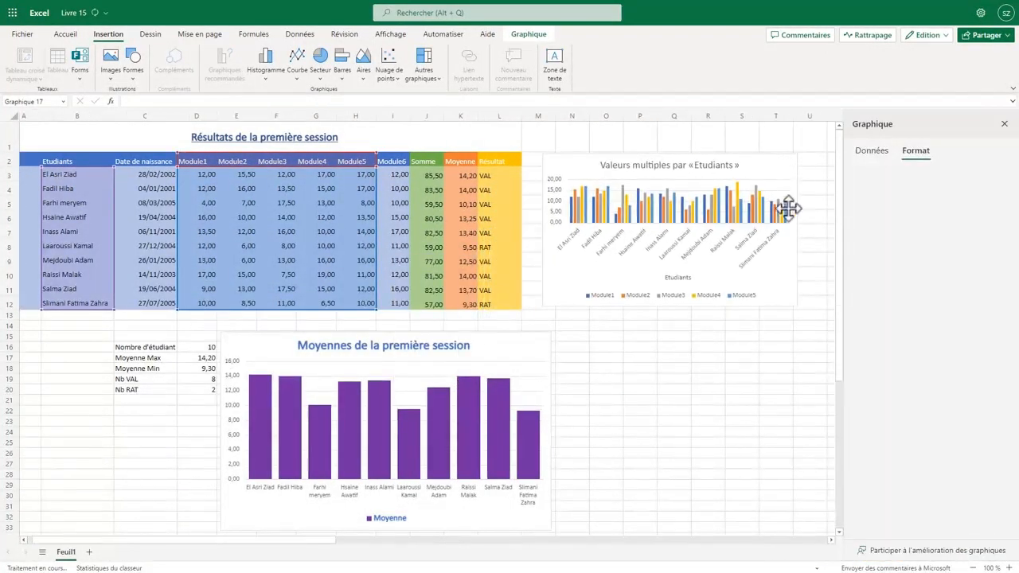
click(1004, 123)
drag(796, 305, 911, 360)
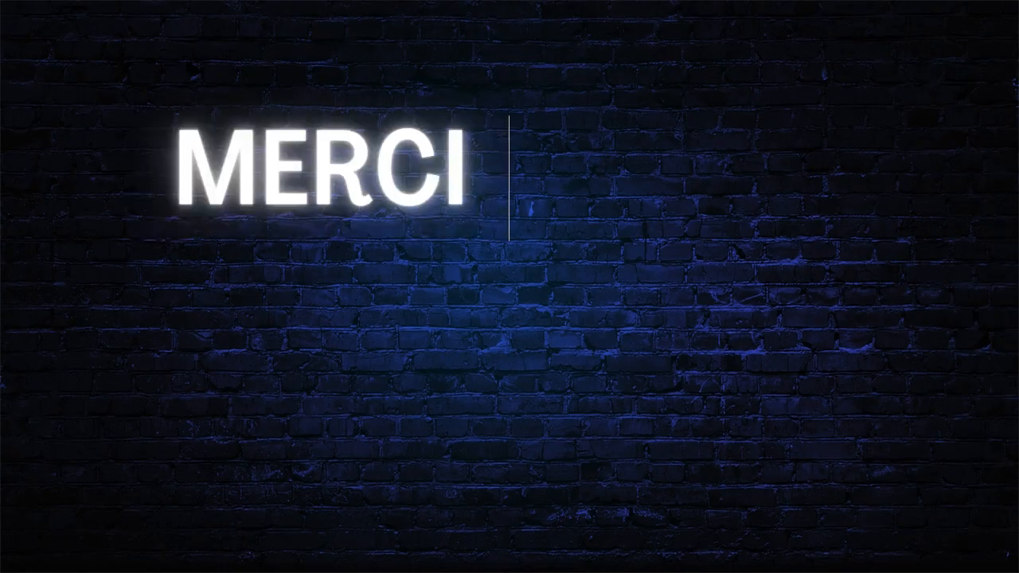